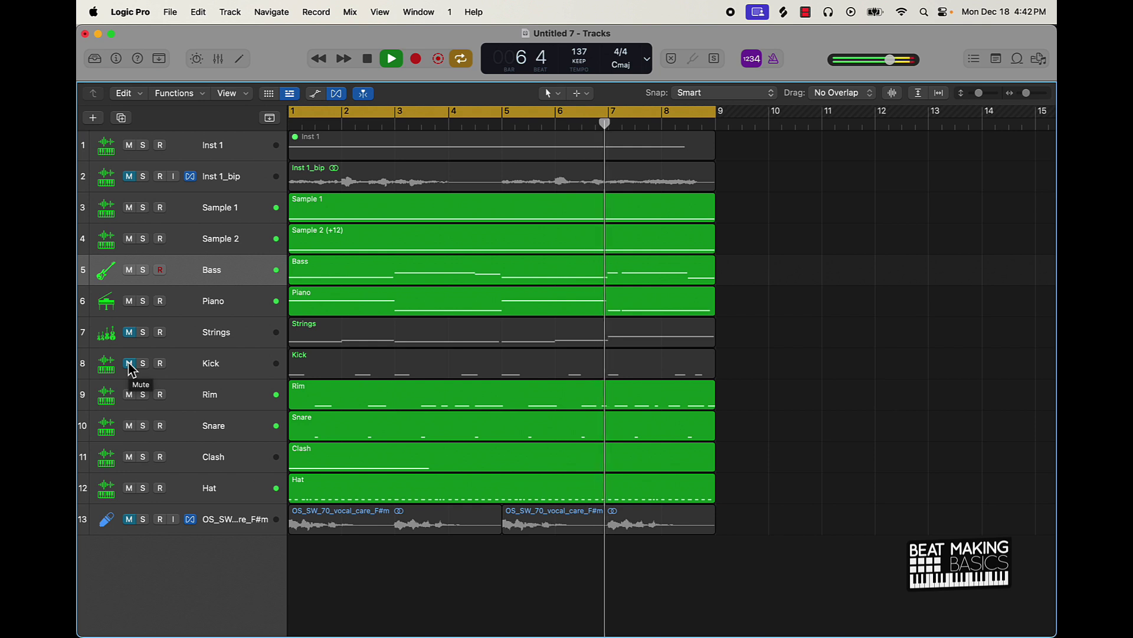
Unmute the Kick track and mute the Sample 1 and Piano tracks while the beat plays.
{"action": "left_click", "coordinate": [130, 363]}
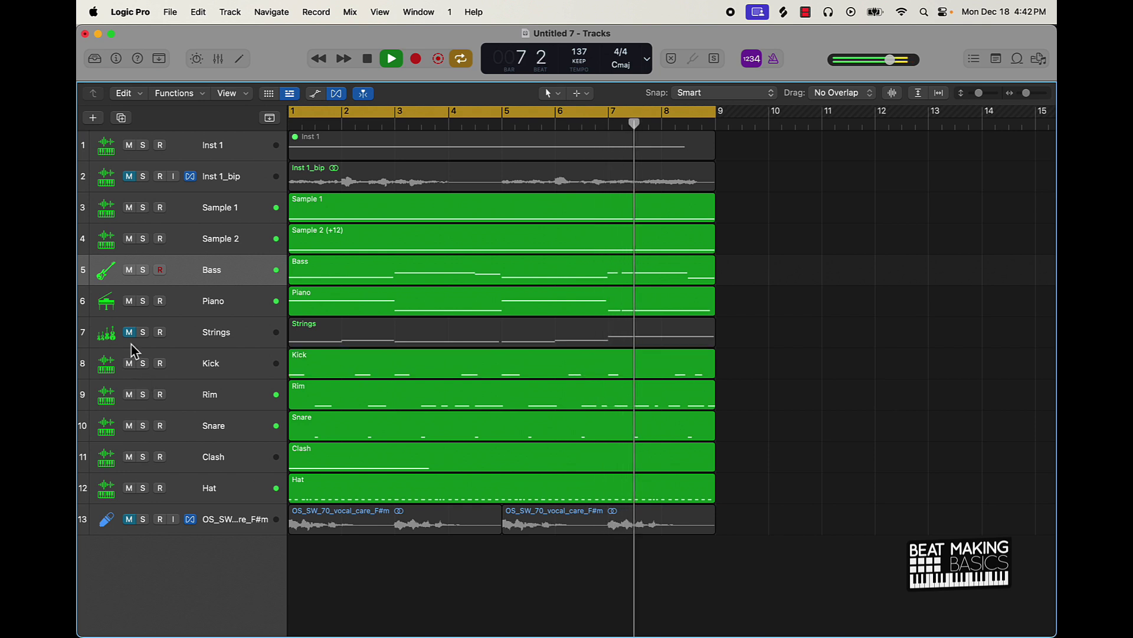
{"action": "left_click", "coordinate": [129, 207]}
{"action": "left_click", "coordinate": [129, 301]}
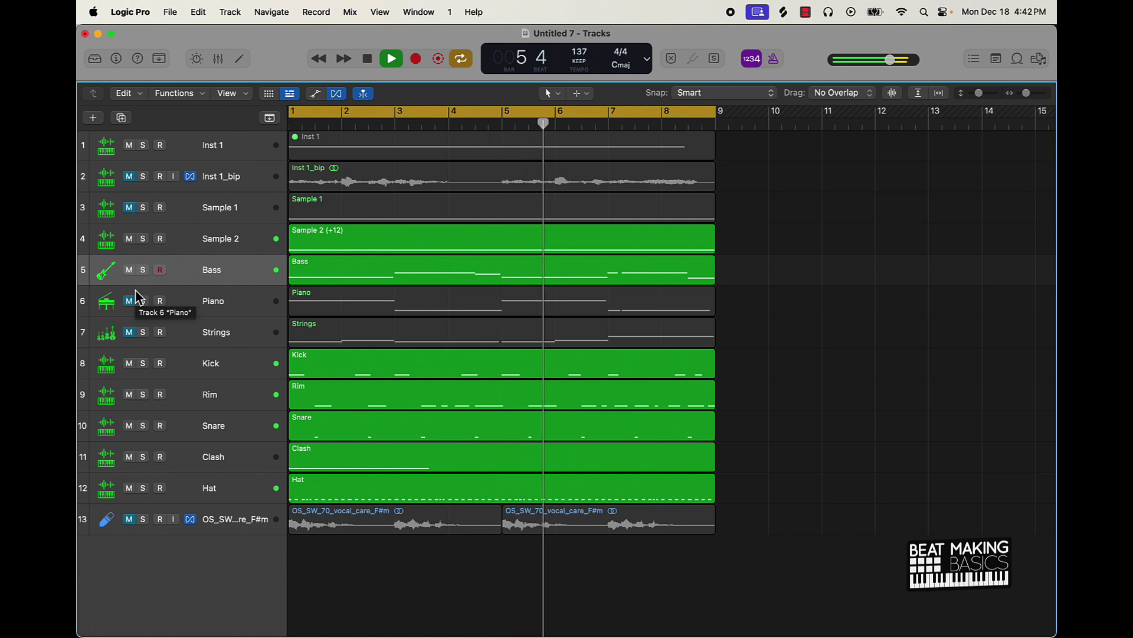
{"action": "scroll", "coordinate": [136, 502], "scroll_direction": "left", "scroll_amount": 1}
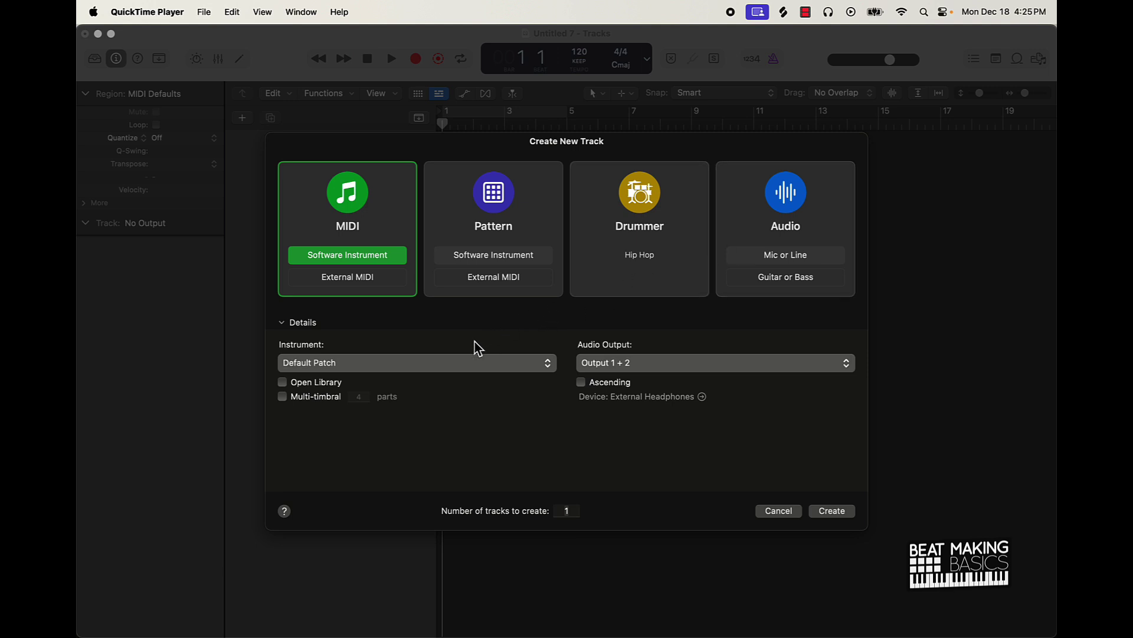
Create one software instrument track using a stereo Quick Sampler (Single Sample) as its instrument.
{"action": "left_click", "coordinate": [445, 366]}
{"action": "mouse_move", "coordinate": [443, 360]}
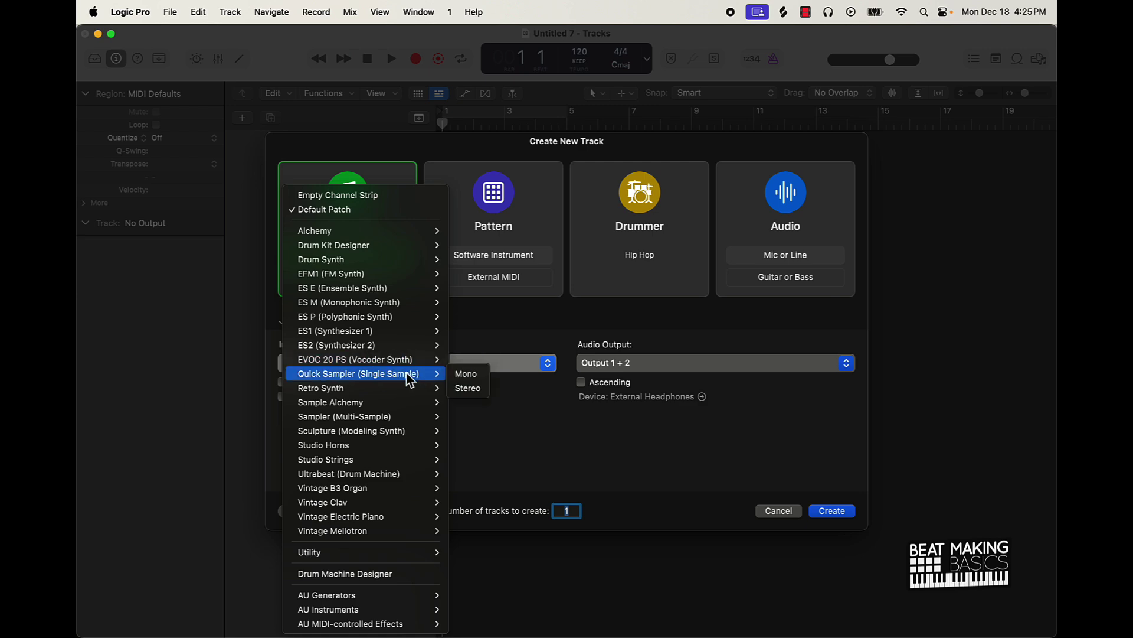
{"action": "left_click", "coordinate": [473, 389]}
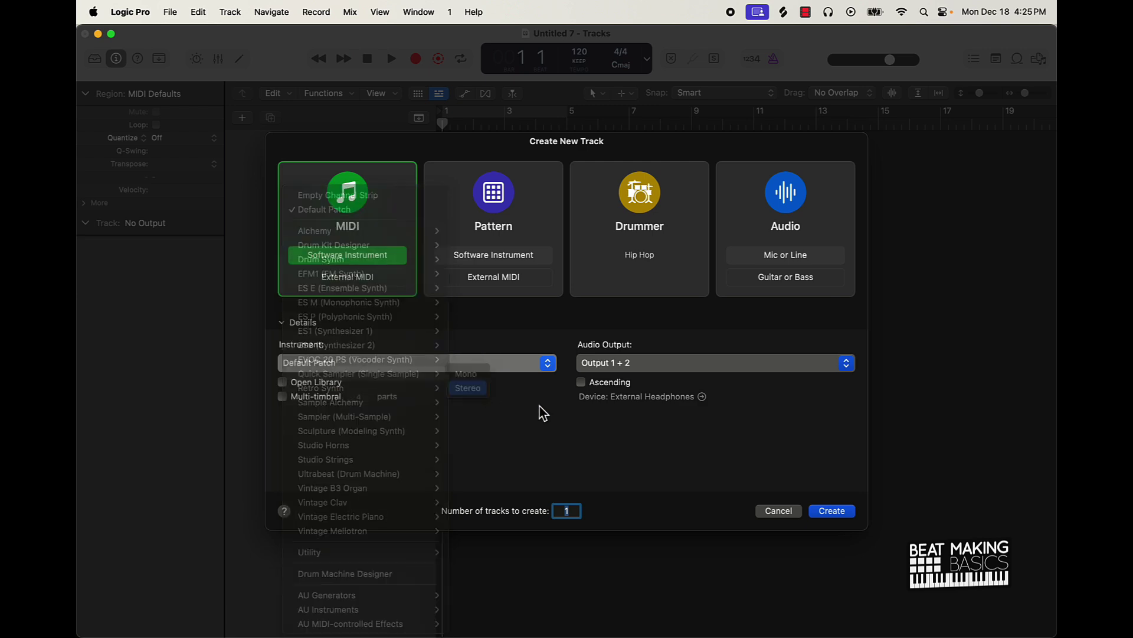
{"action": "left_click", "coordinate": [827, 510]}
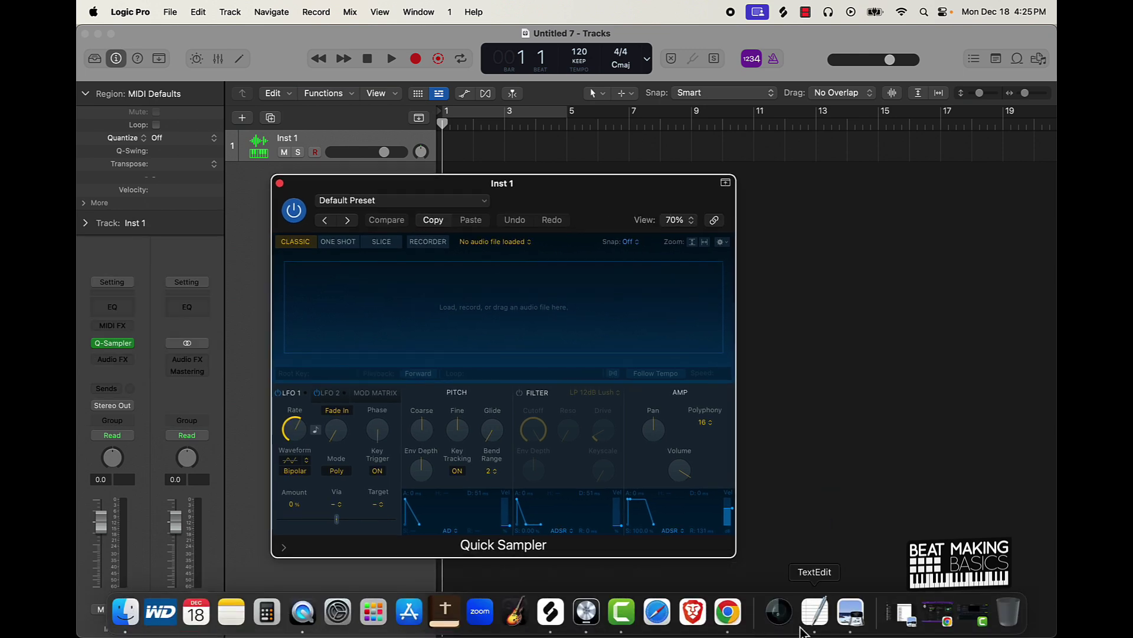
Switch to Splice, arrange its window beside the sampler, and search the sample library for "soul vocal".
{"action": "left_click", "coordinate": [553, 614]}
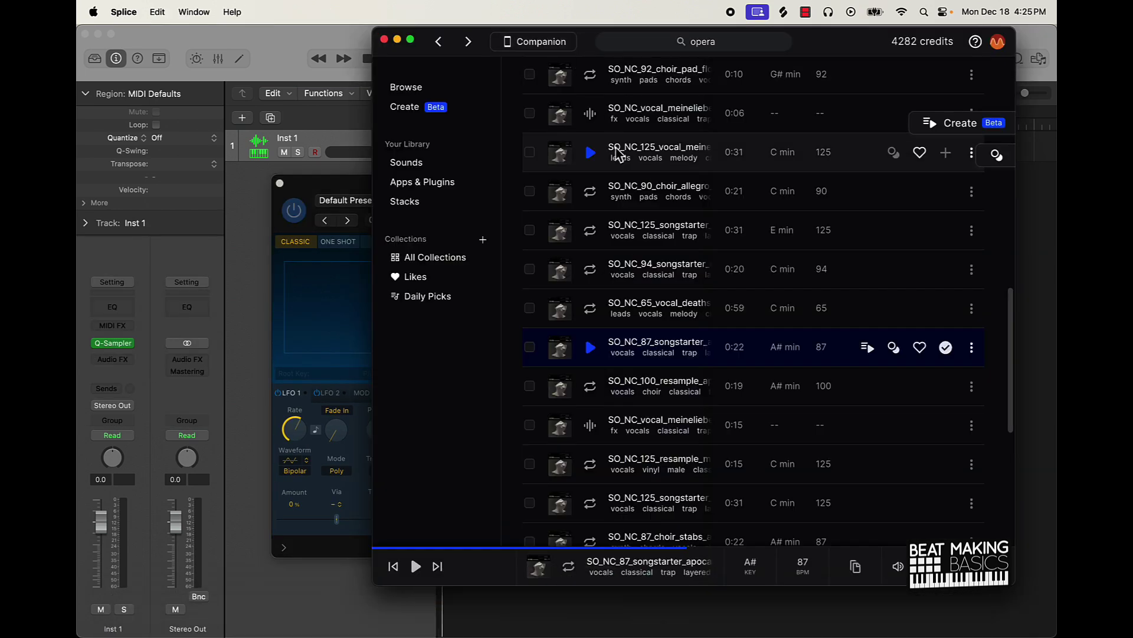
{"action": "left_click_drag", "start_coordinate": [584, 42], "coordinate": [702, 54]}
{"action": "left_click_drag", "start_coordinate": [452, 185], "coordinate": [314, 158]}
{"action": "left_click_drag", "start_coordinate": [614, 70], "coordinate": [467, 102]}
{"action": "left_click", "coordinate": [500, 153]}
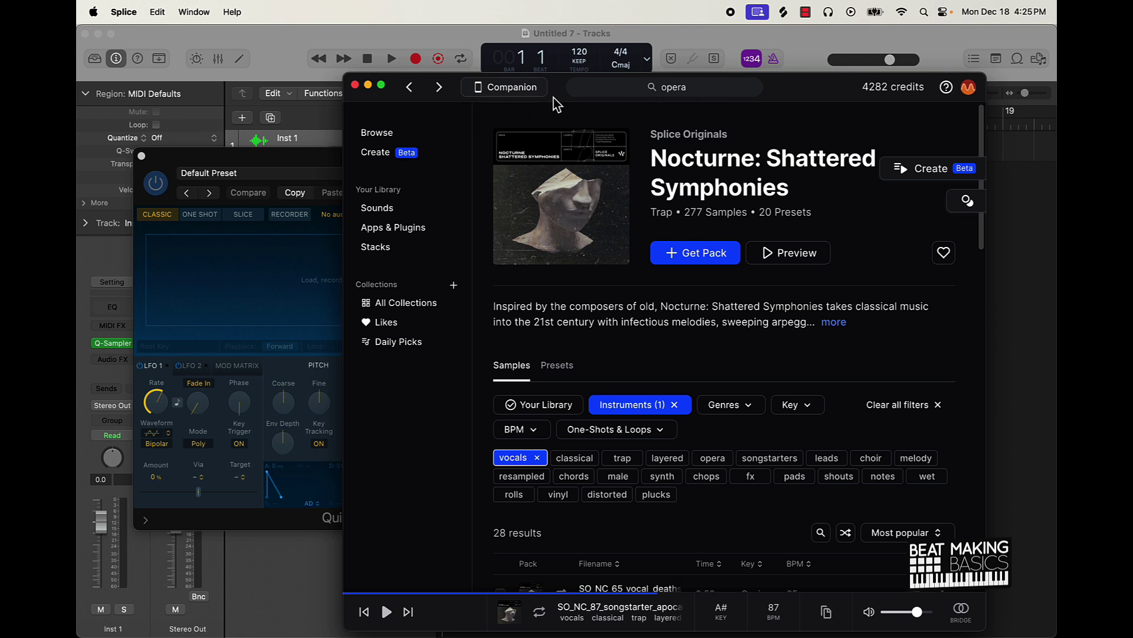
{"action": "left_click", "coordinate": [730, 92]}
{"action": "left_click", "coordinate": [758, 91]}
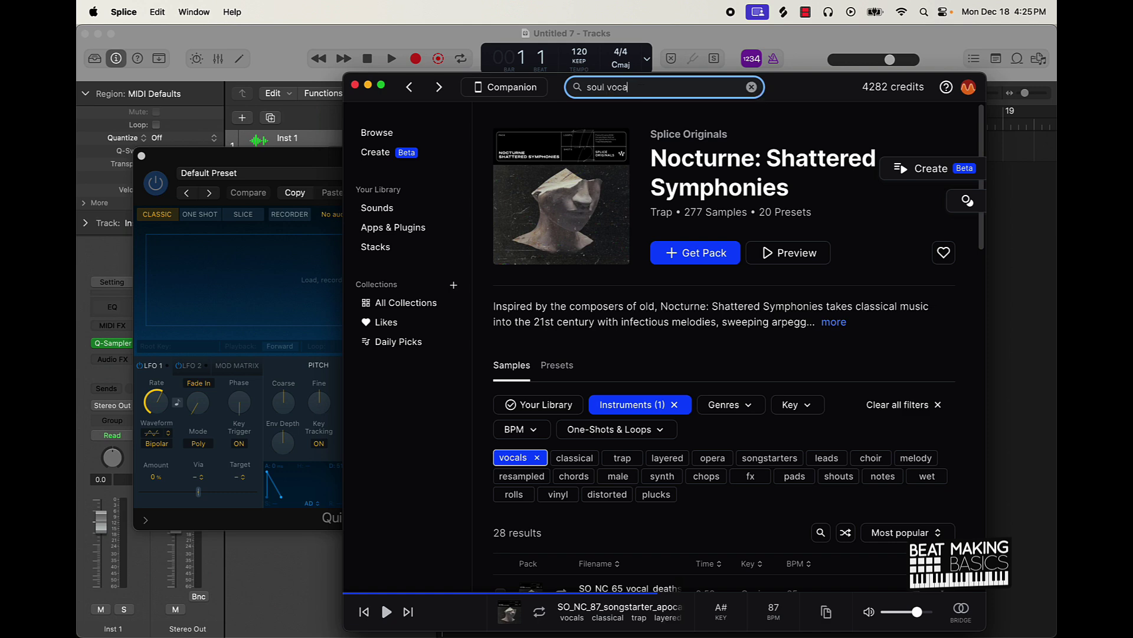
{"action": "key", "text": "Return"}
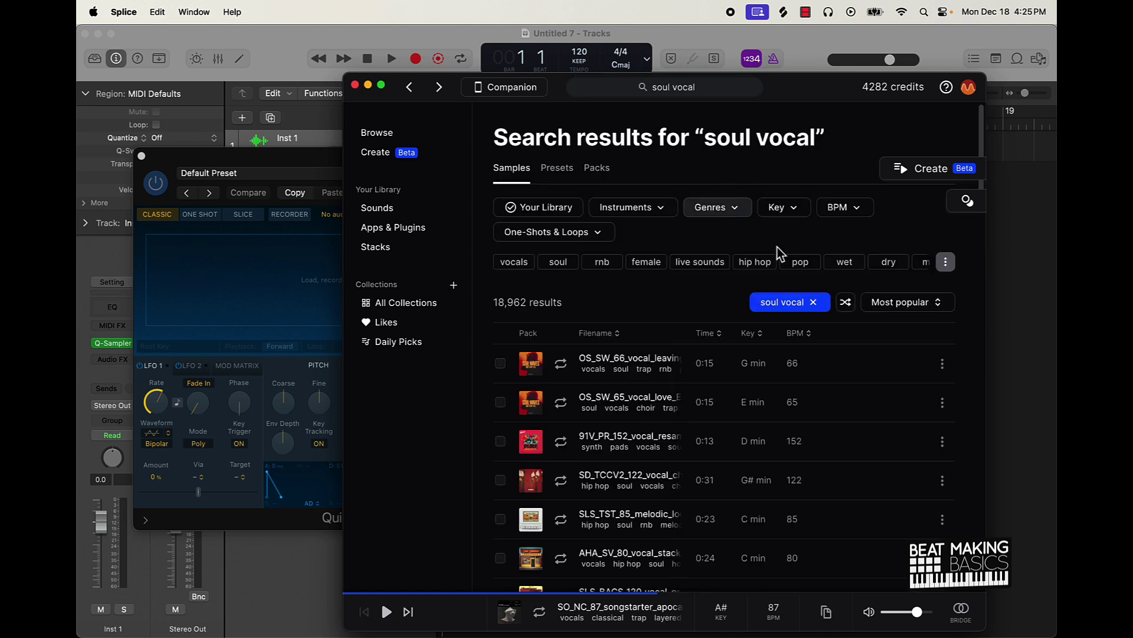
Audition OS_SW_66_vocal_leaving_Gm and add it to the library, and preview OS_SW_65_vocal_love_Em.
{"action": "left_click", "coordinate": [564, 369]}
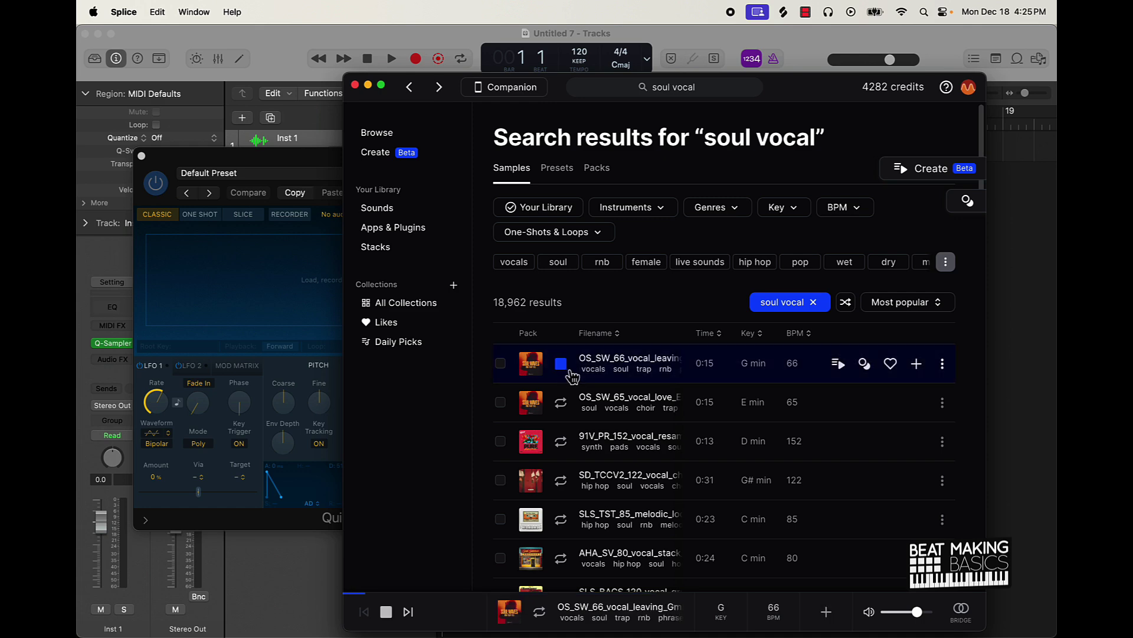
{"action": "left_click_drag", "start_coordinate": [554, 91], "coordinate": [630, 67]}
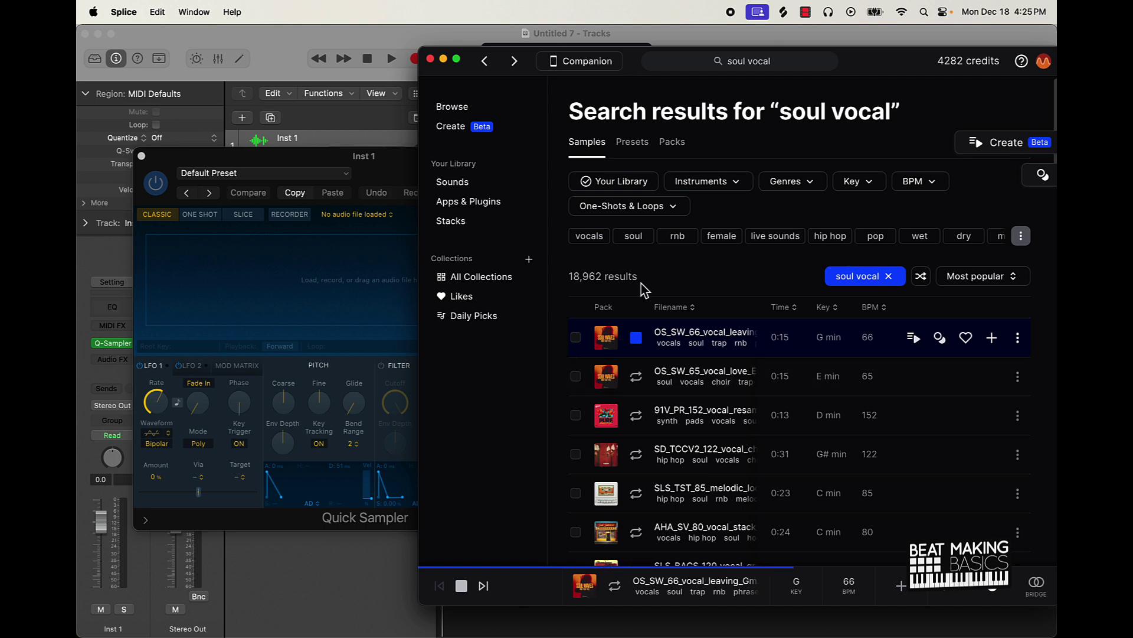
{"action": "left_click", "coordinate": [992, 337]}
{"action": "left_click", "coordinate": [641, 382]}
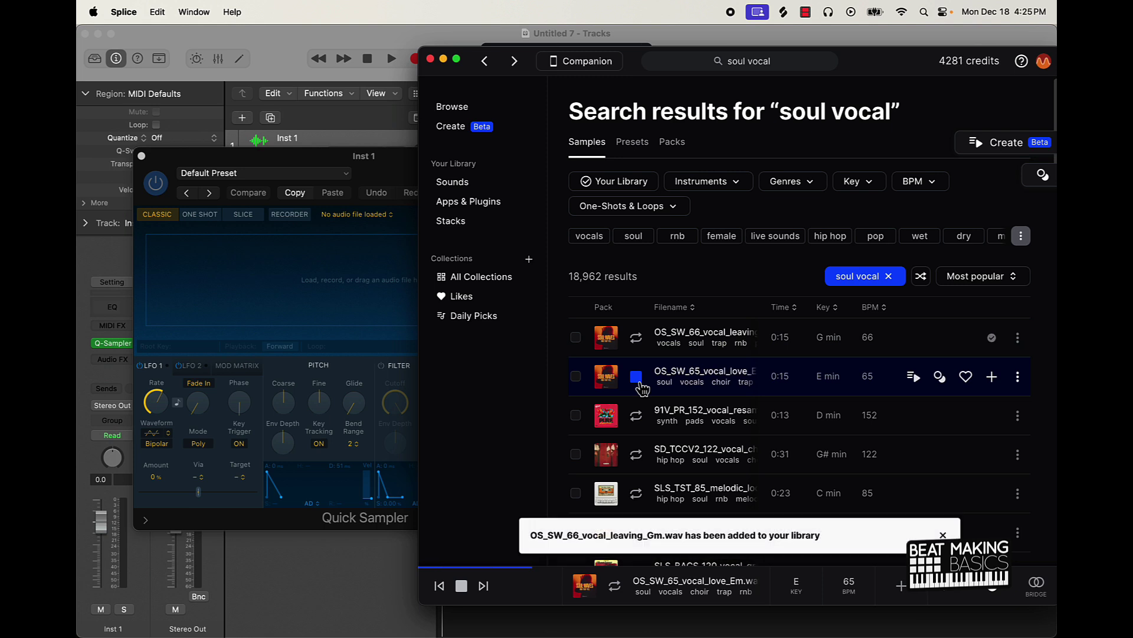
{"action": "left_click", "coordinate": [638, 379]}
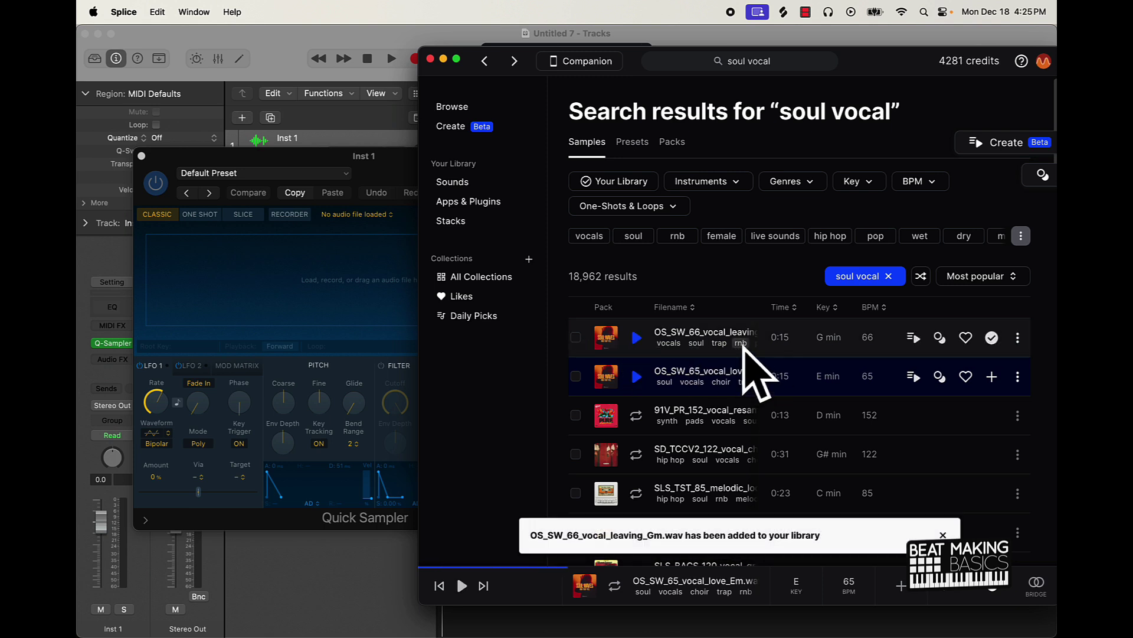
Load OS_SW_66_vocal_leaving_Gm.wav from Splice into Quick Sampler and make the sample follow the project tempo.
{"action": "left_click_drag", "start_coordinate": [773, 340], "coordinate": [288, 269]}
{"action": "left_click", "coordinate": [371, 101]}
{"action": "left_click_drag", "start_coordinate": [458, 170], "coordinate": [784, 239]}
{"action": "left_click", "coordinate": [805, 415]}
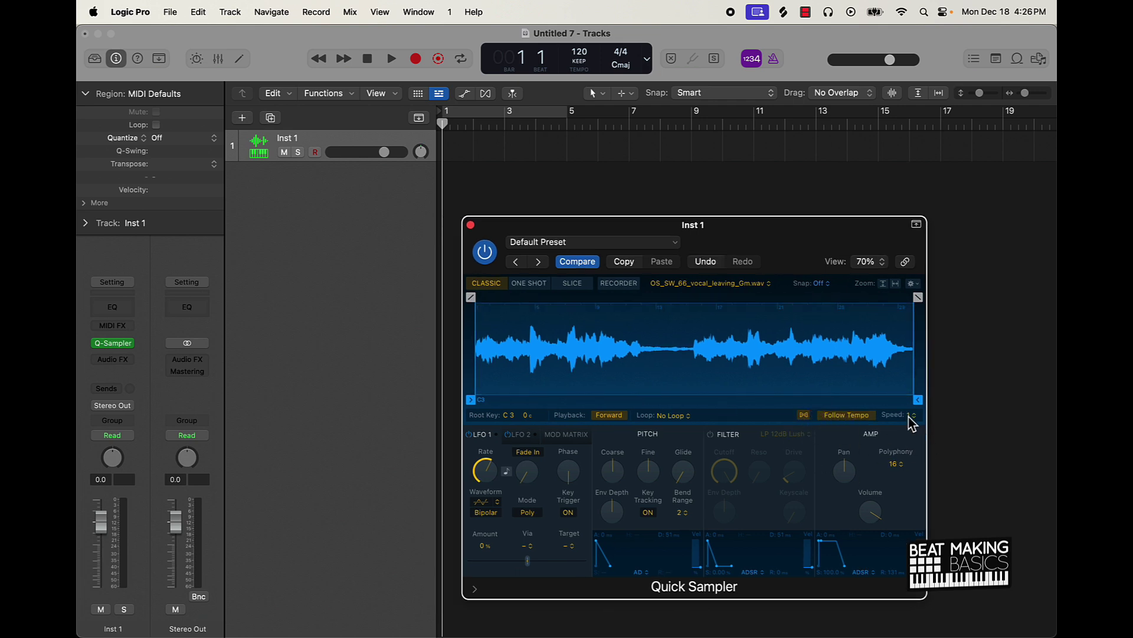
Open Musical Typing, audition the loaded vocal sample, and clear the sampler window off the arrangement.
{"action": "key", "text": "super+k"}
{"action": "key", "text": "j"}
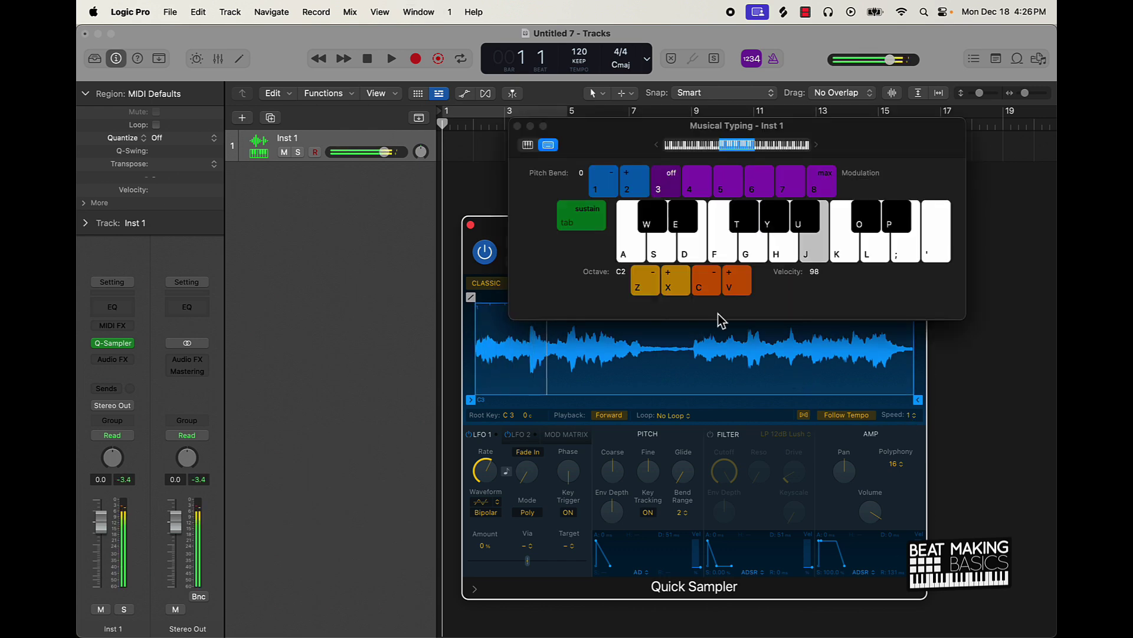
{"action": "left_click_drag", "start_coordinate": [596, 138], "coordinate": [646, 94]}
{"action": "left_click", "coordinate": [471, 225]}
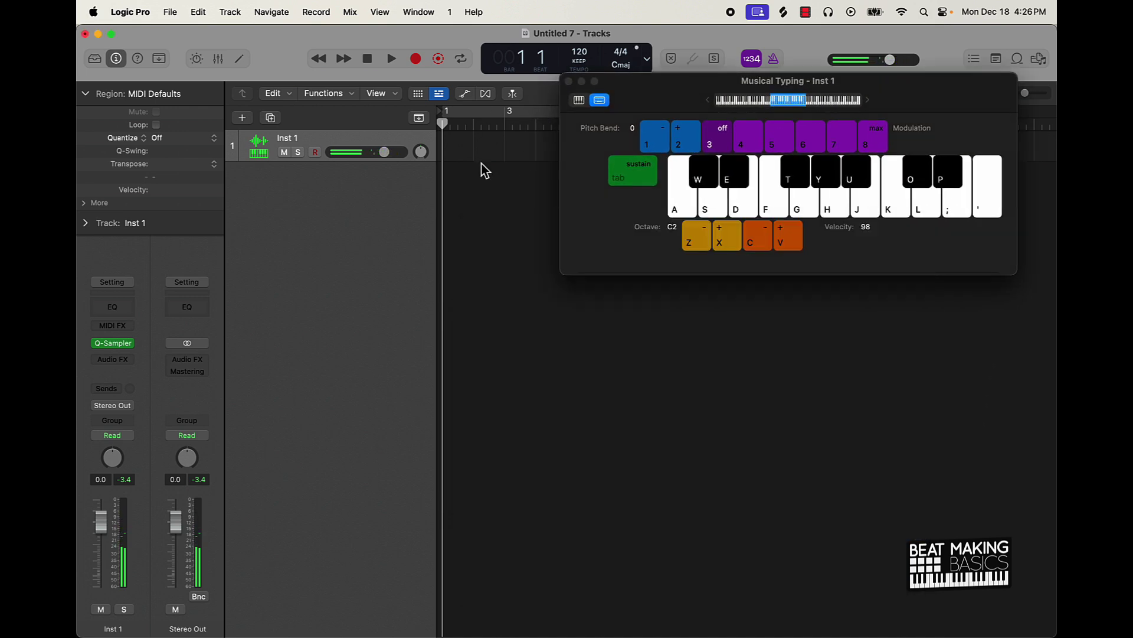
{"action": "left_click_drag", "start_coordinate": [565, 131], "coordinate": [567, 282]}
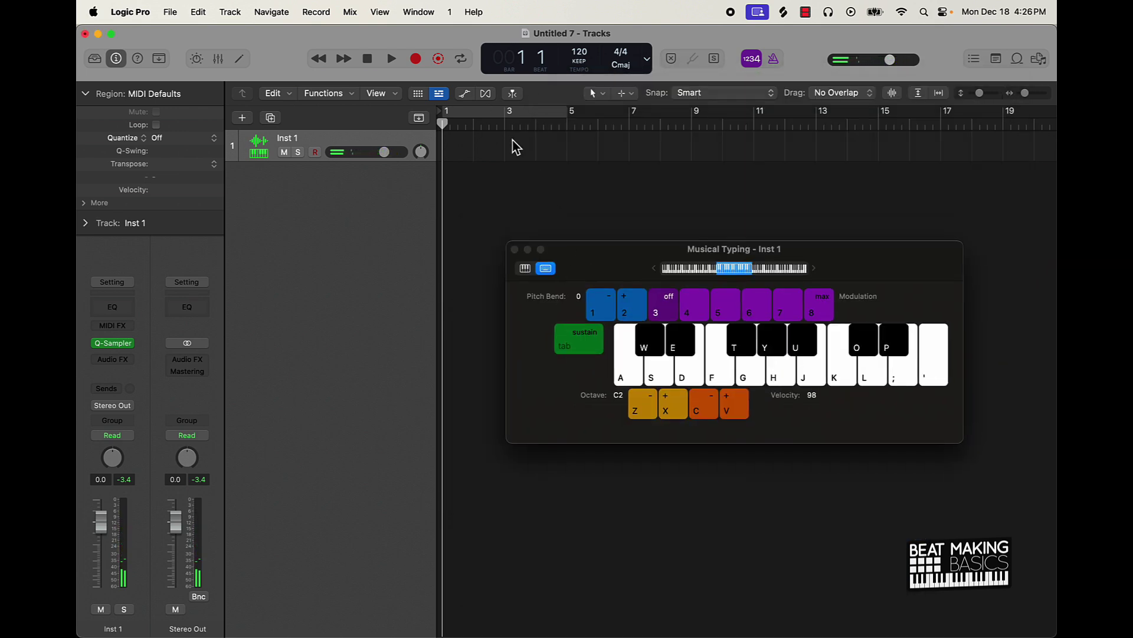
Set the cycle range to eight bars, from bar 1 to bar 9, and record a sustained B2 note on Inst 1.
{"action": "left_click", "coordinate": [538, 111]}
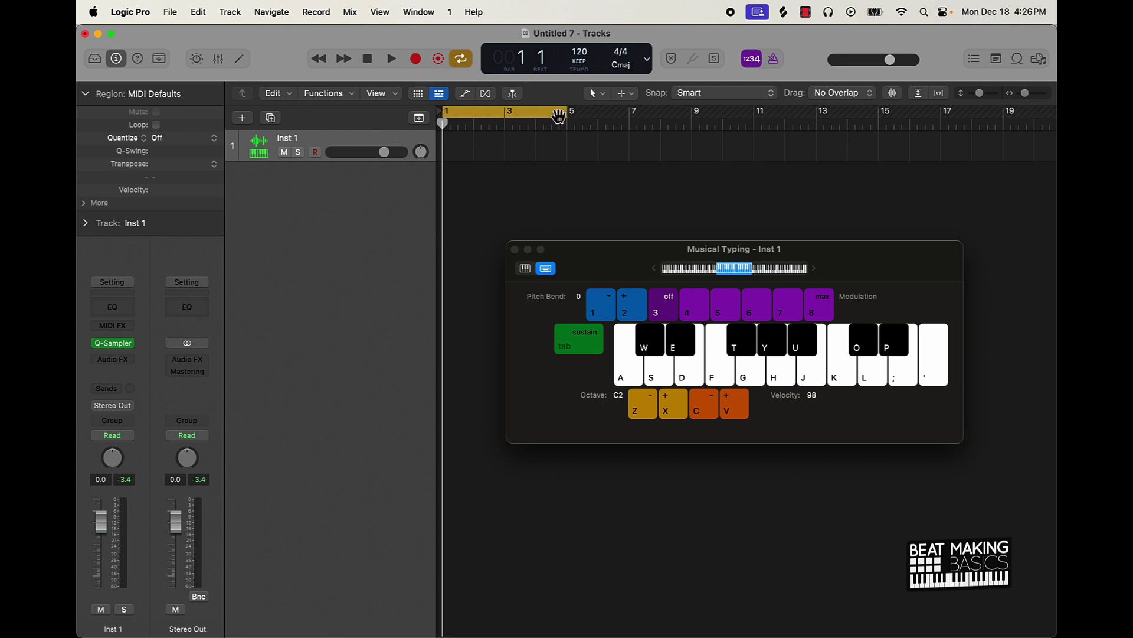
{"action": "left_click_drag", "start_coordinate": [564, 117], "coordinate": [690, 116]}
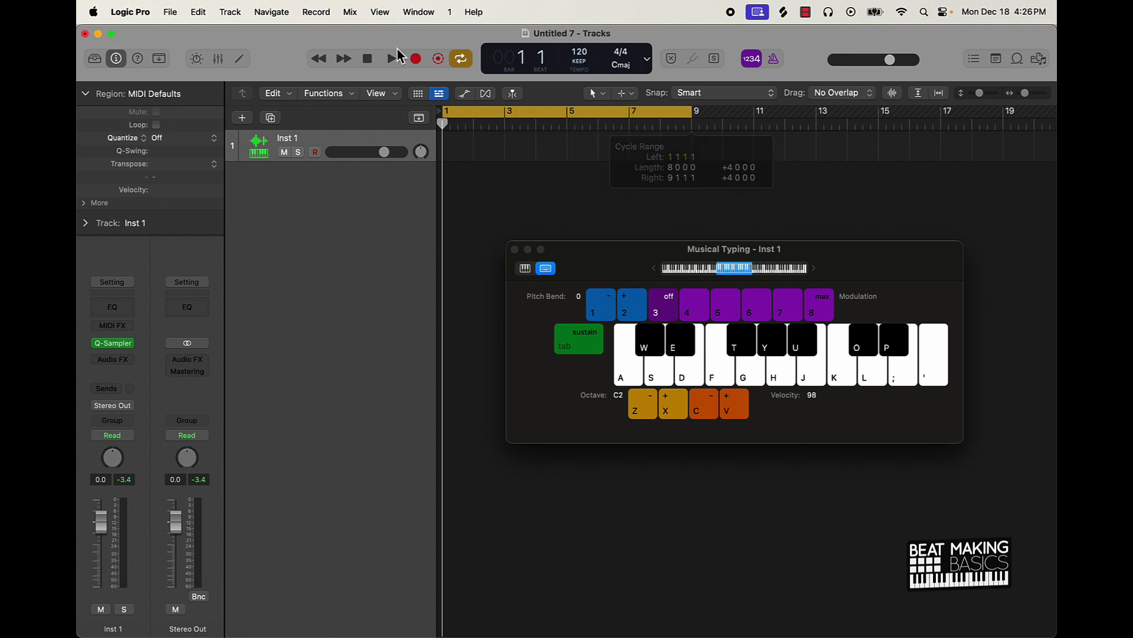
{"action": "left_click", "coordinate": [416, 59]}
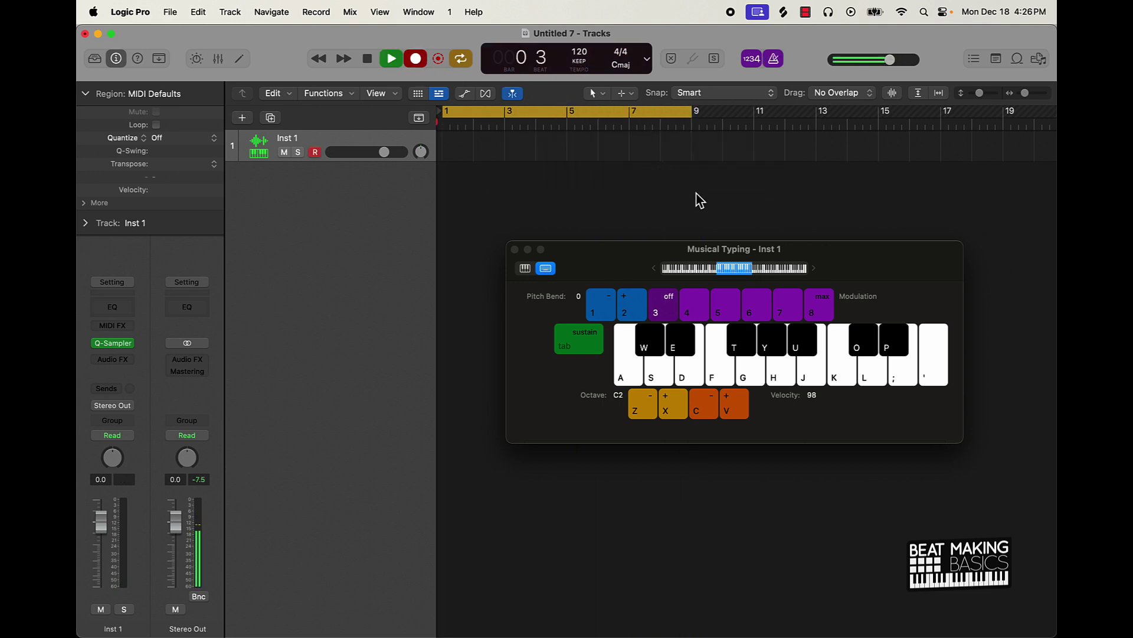
{"action": "key", "text": "j"}
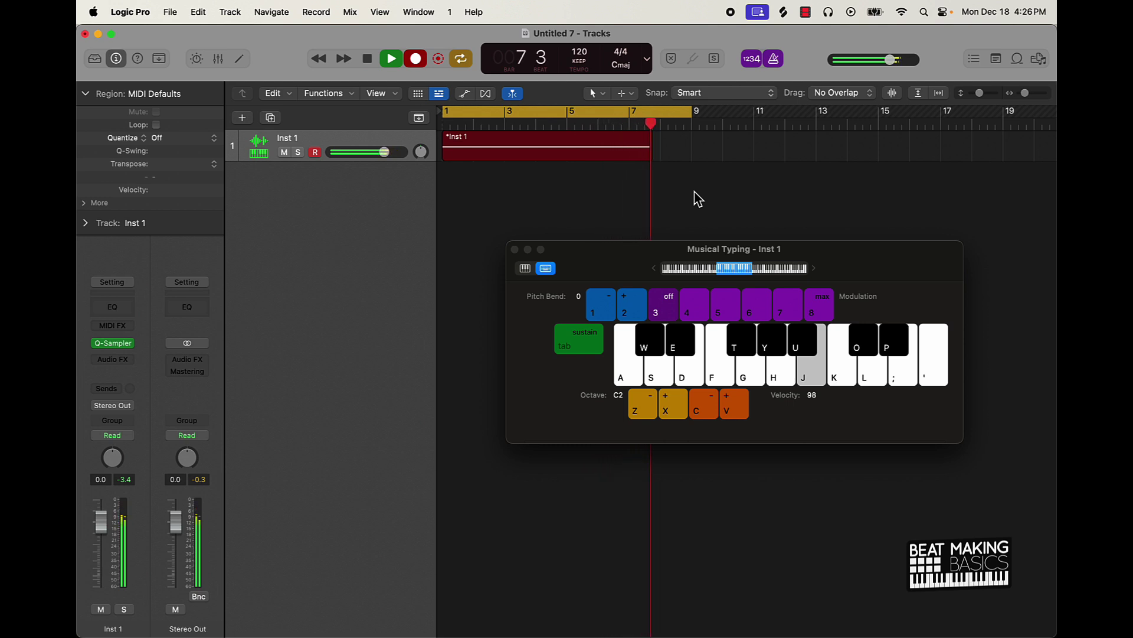
{"action": "key", "text": "space"}
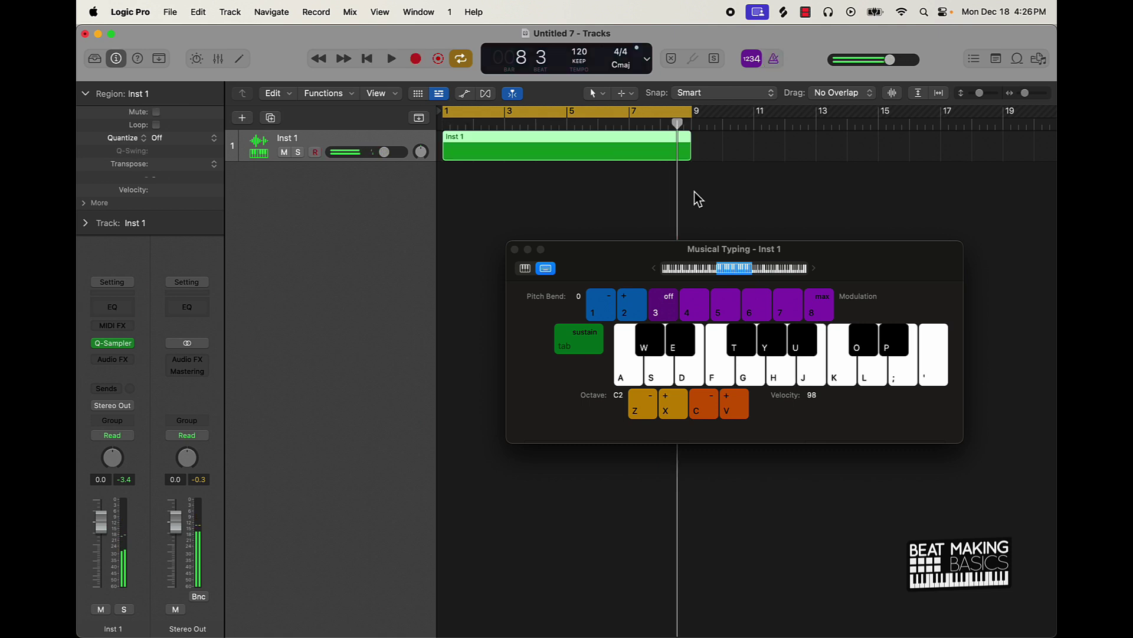
Open the recorded Inst 1 region in the Piano Roll, close Musical Typing, and quantize its single note.
{"action": "double_click", "coordinate": [533, 154]}
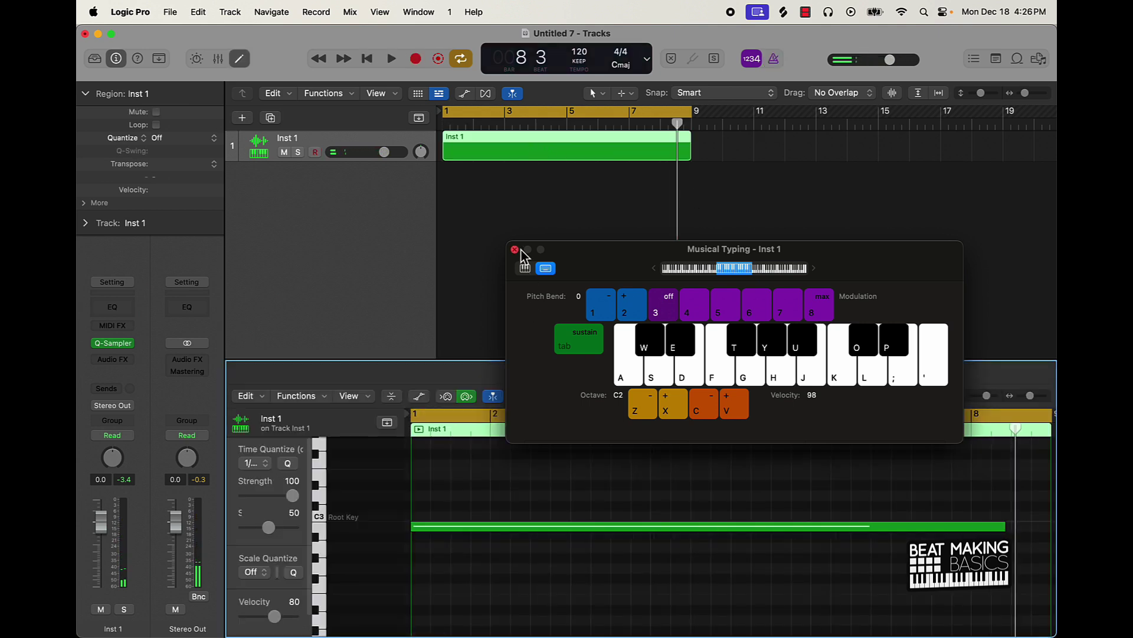
{"action": "left_click", "coordinate": [515, 250]}
{"action": "left_click", "coordinate": [419, 526]}
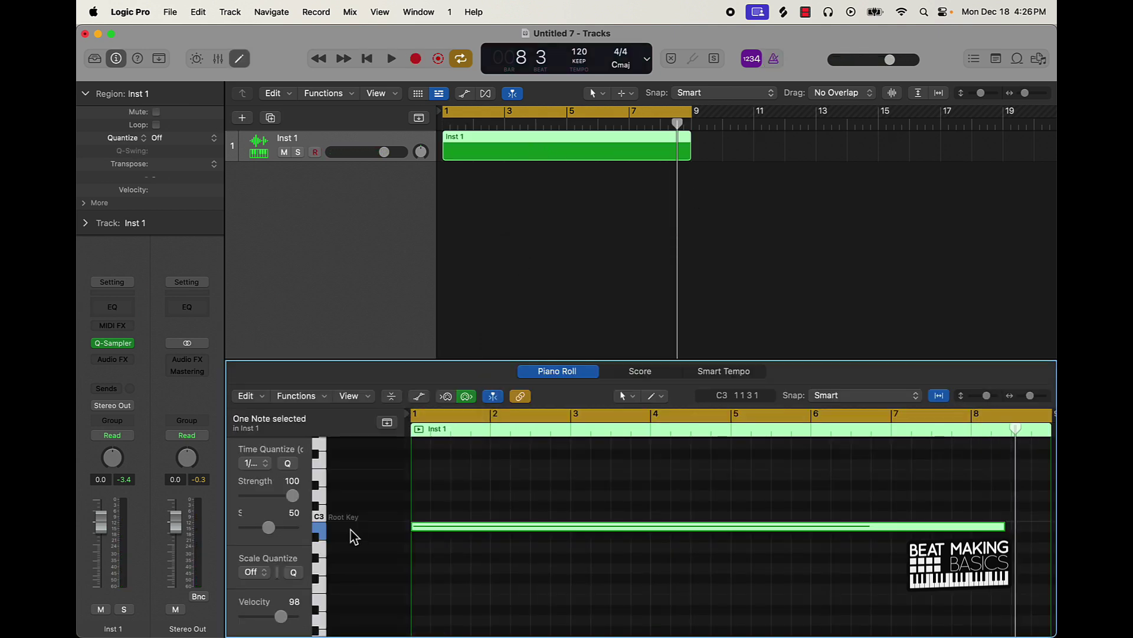
{"action": "left_click", "coordinate": [293, 464]}
Bounce the Inst 1 region in place to a new track named Inst 1_bip, muting the source.
{"action": "right_click", "coordinate": [577, 149]}
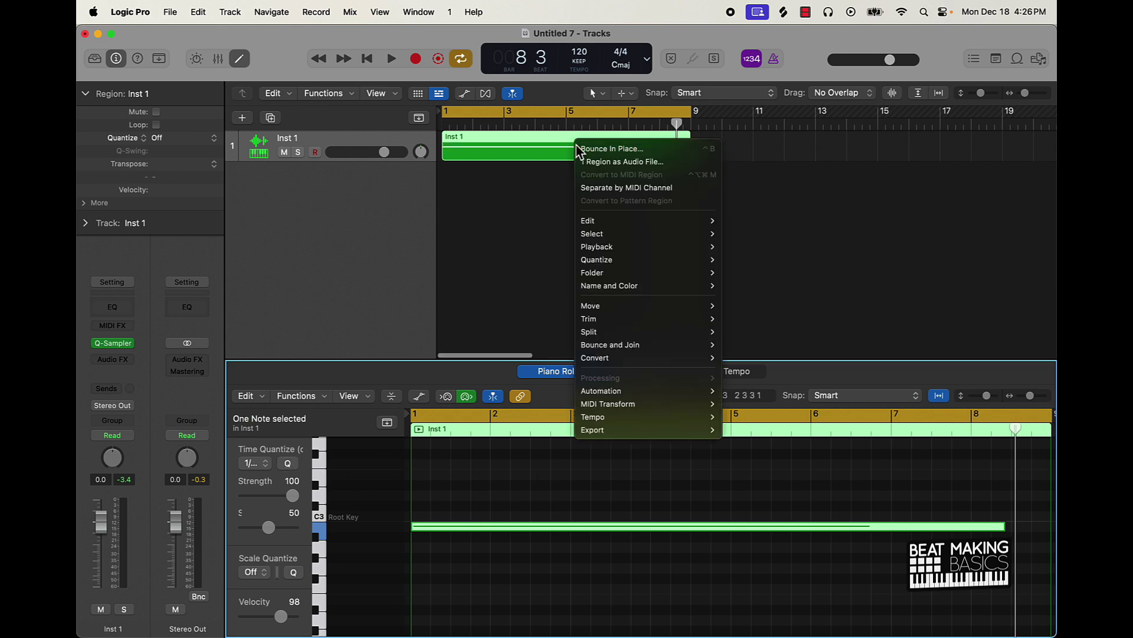
{"action": "left_click", "coordinate": [601, 157]}
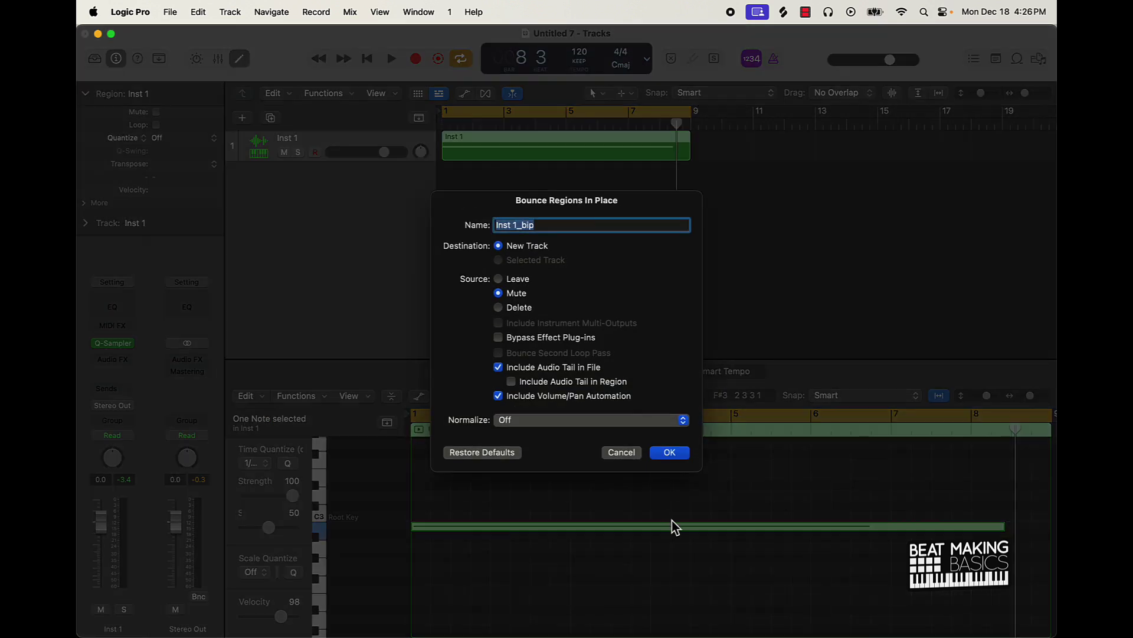
{"action": "left_click", "coordinate": [674, 459]}
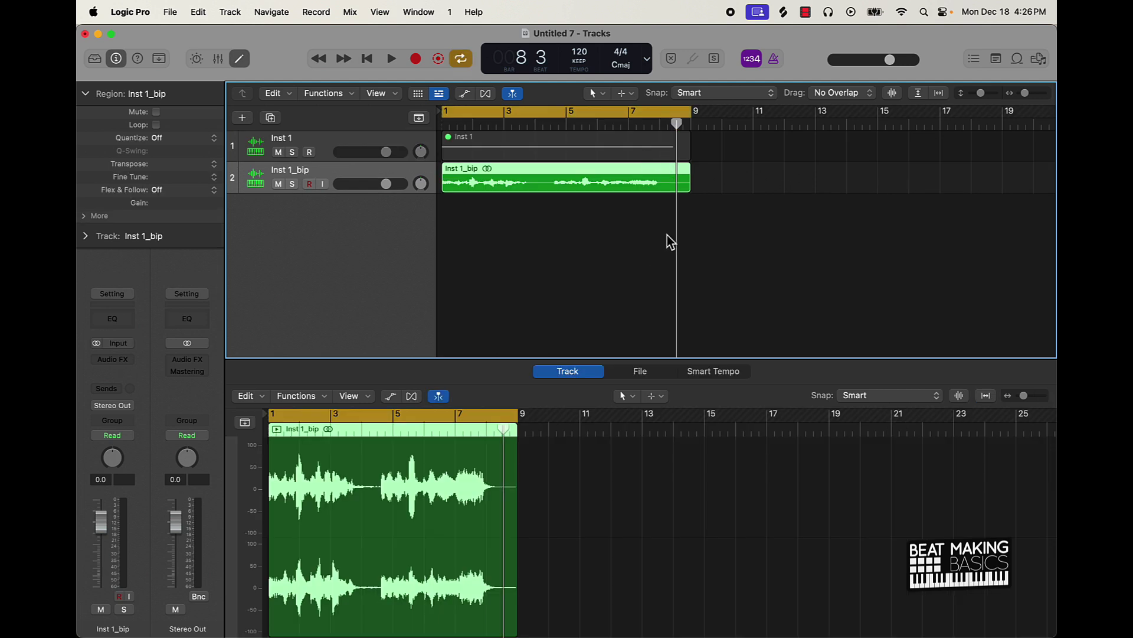
Split the Inst 1_bip region at bar 8 beat 2, where the vocal fades out, and delete the silent tail.
{"action": "left_click_drag", "start_coordinate": [679, 120], "coordinate": [660, 133]}
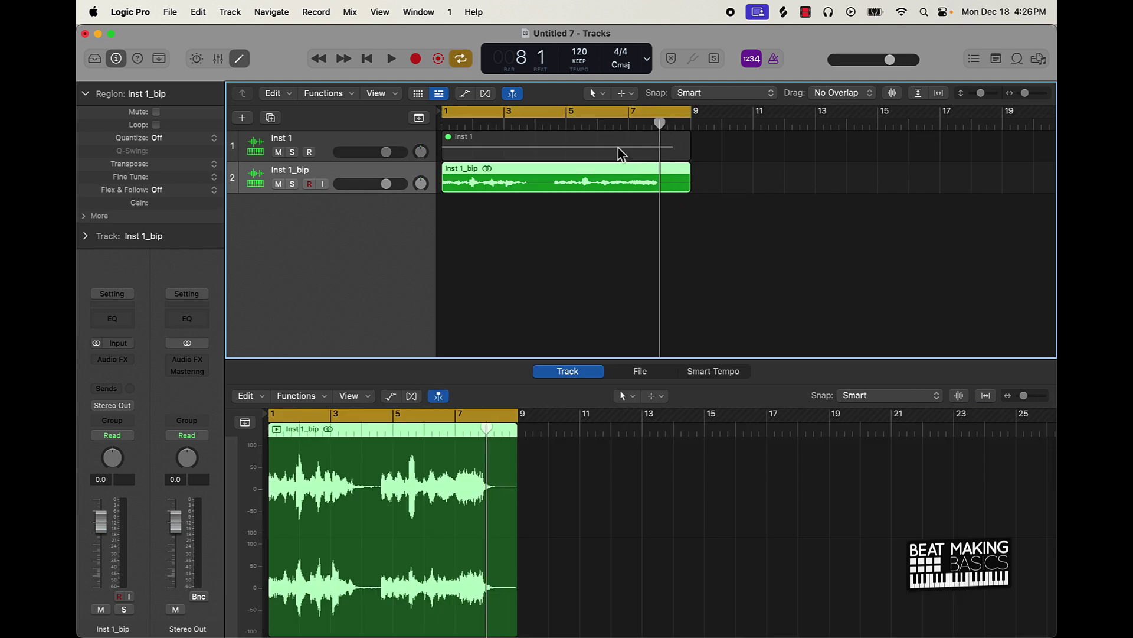
{"action": "left_click", "coordinate": [554, 458], "text": "ctrl+alt"}
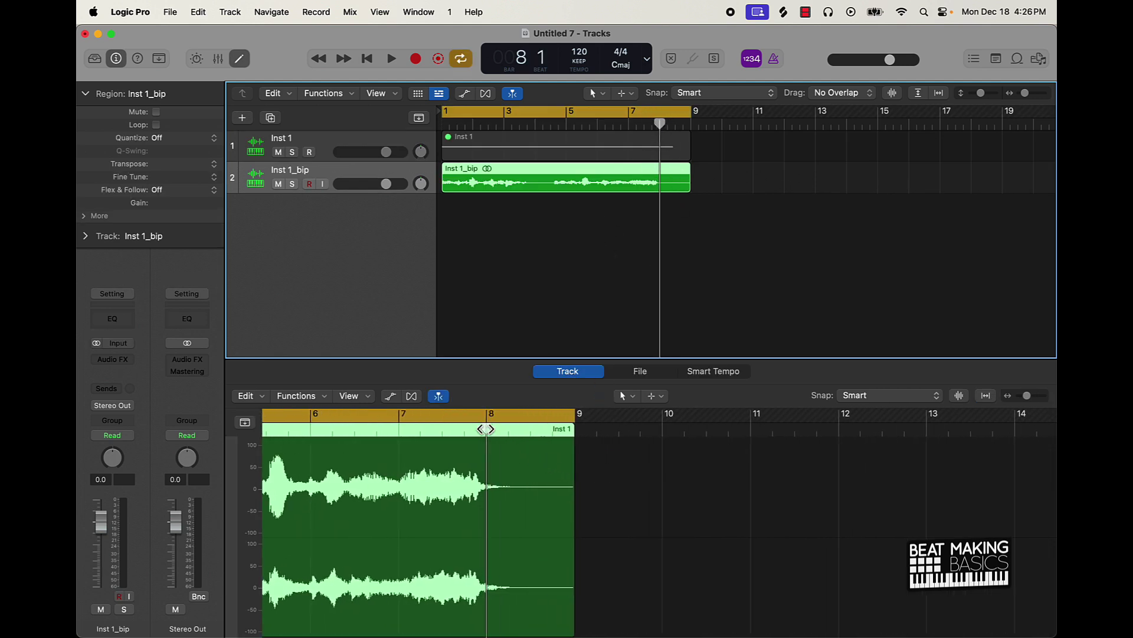
{"action": "mouse_move", "coordinate": [486, 427]}
{"action": "left_mouse_down"}
{"action": "mouse_move", "coordinate": [519, 428]}
{"action": "mouse_move", "coordinate": [509, 429]}
{"action": "left_mouse_up"}
{"action": "key", "text": "super+t"}
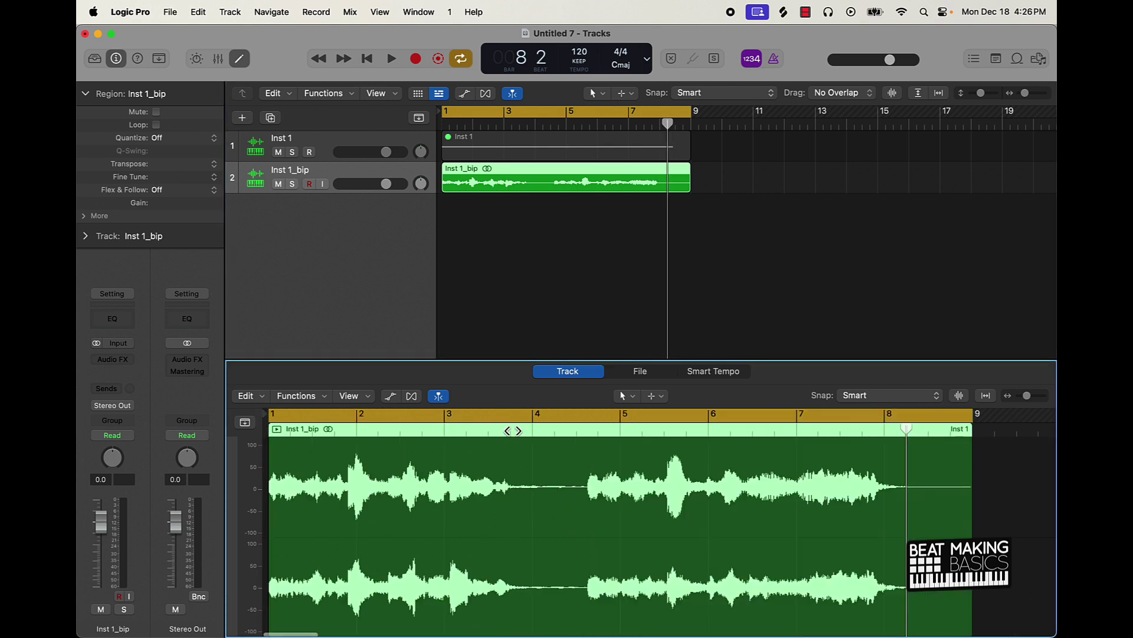
{"action": "key", "text": "Delete"}
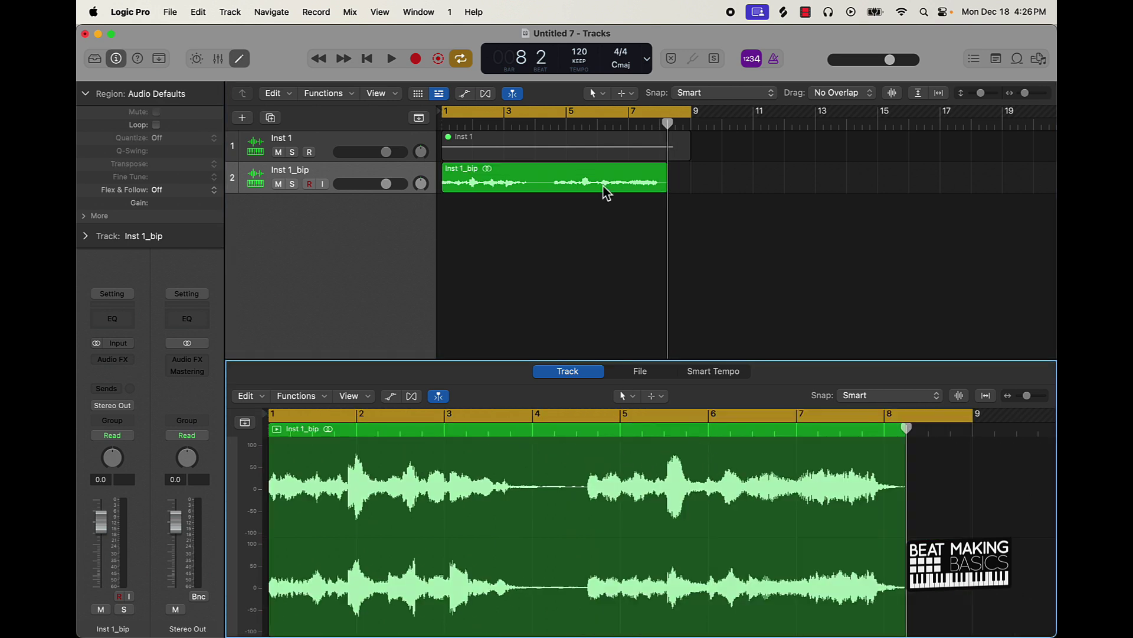
Turn on Flex for the Inst 1_bip track and time-stretch the end of its region to bar 9.
{"action": "left_click", "coordinate": [484, 94]}
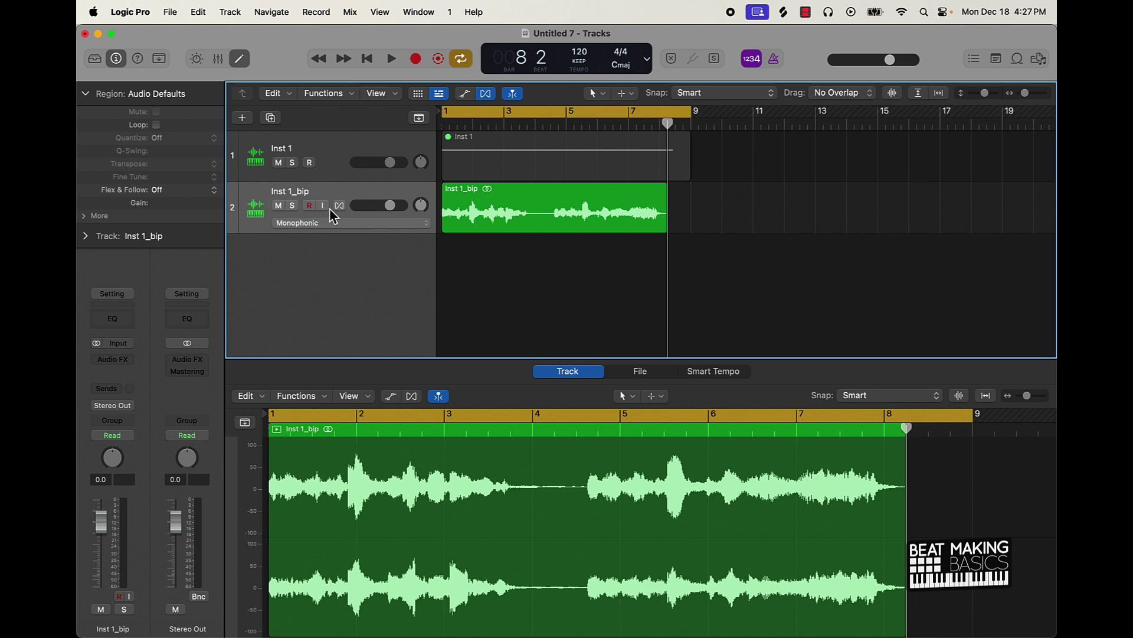
{"action": "left_click", "coordinate": [339, 205]}
{"action": "left_click_drag", "start_coordinate": [661, 194], "coordinate": [688, 205]}
Load the stretched Inst 1_bip region into Quick Sampler on a new track and mute the Inst 1_bip audio track.
{"action": "left_click_drag", "start_coordinate": [512, 199], "coordinate": [374, 197]}
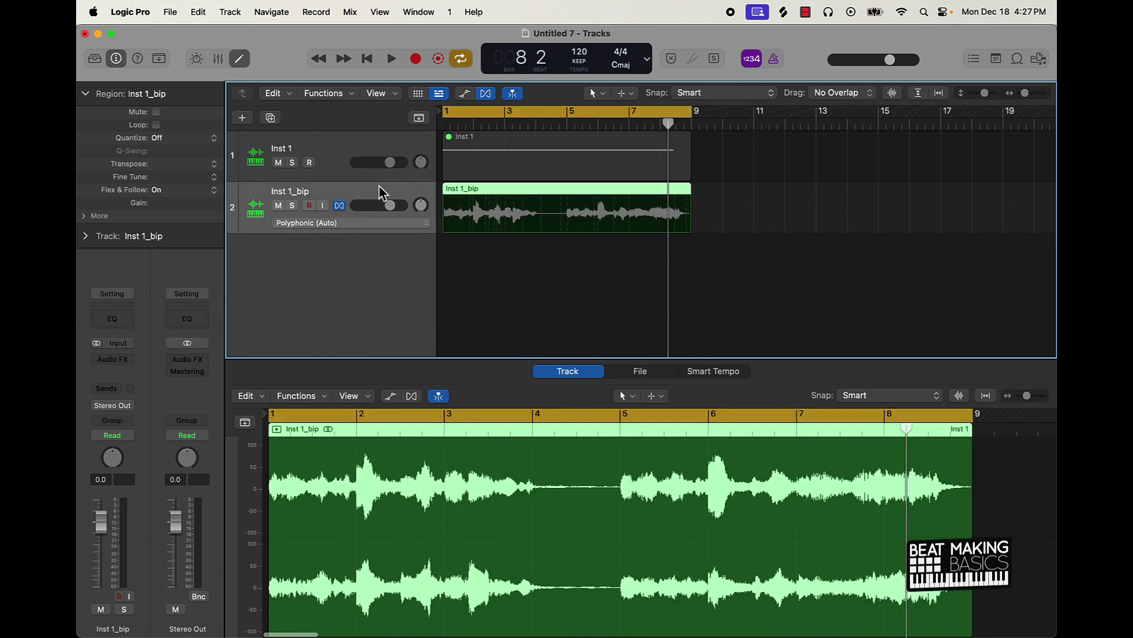
{"action": "left_click", "coordinate": [278, 205]}
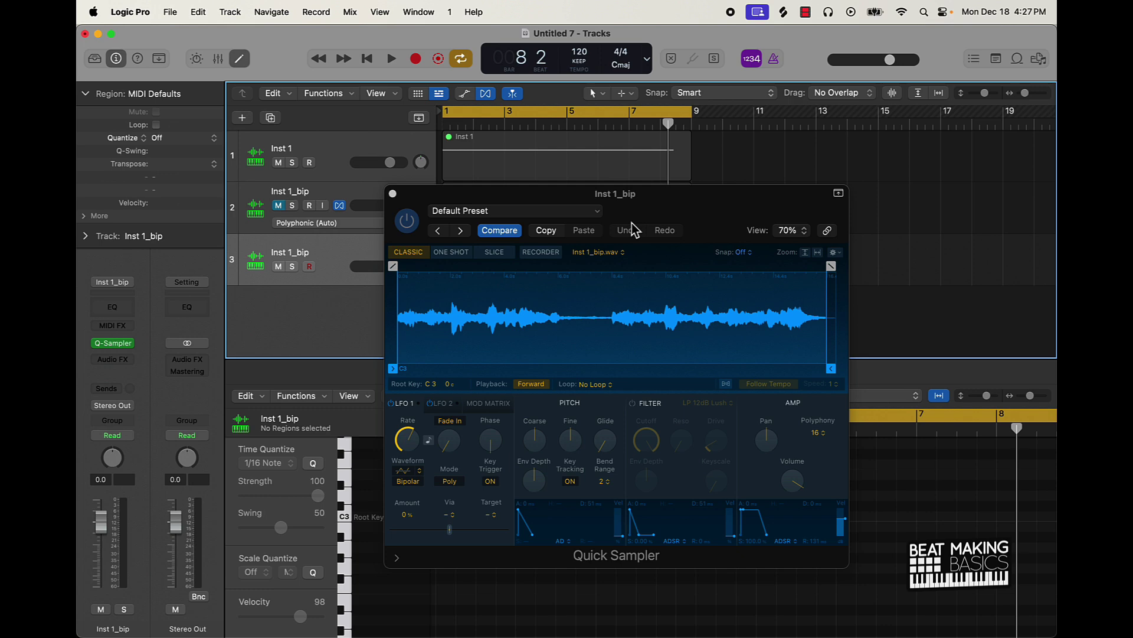
Turn on Flex with Follow Tempo in Quick Sampler and record one sustained C3 note across the eight-bar cycle.
{"action": "left_click", "coordinate": [726, 385]}
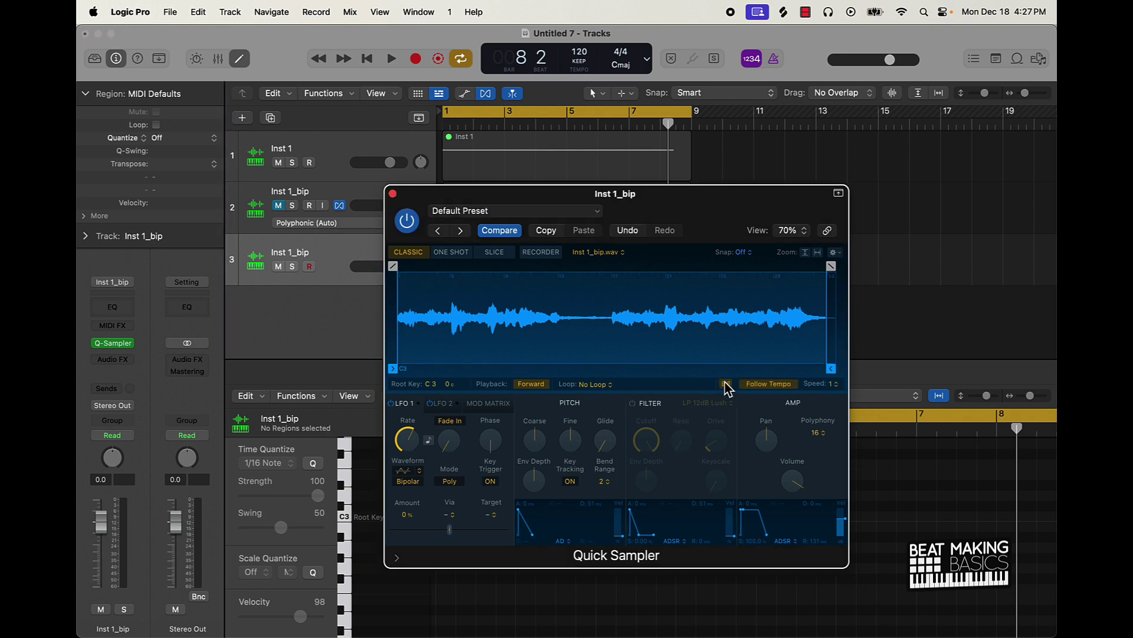
{"action": "key", "text": "super+k"}
{"action": "key", "text": "k"}
{"action": "key", "text": "r"}
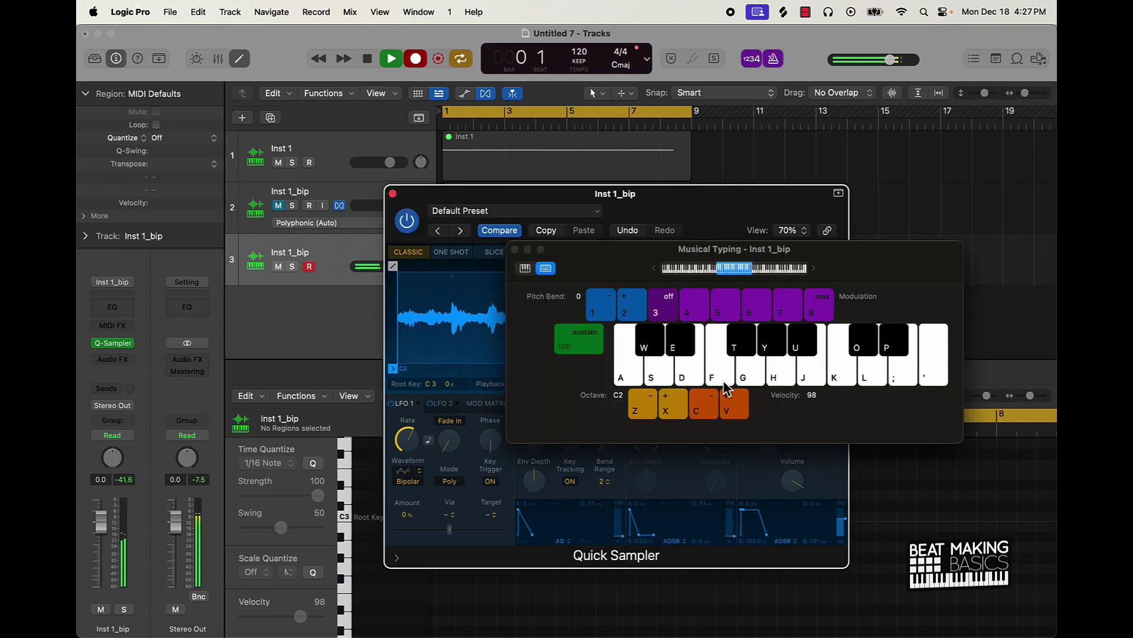
{"action": "key", "text": "k"}
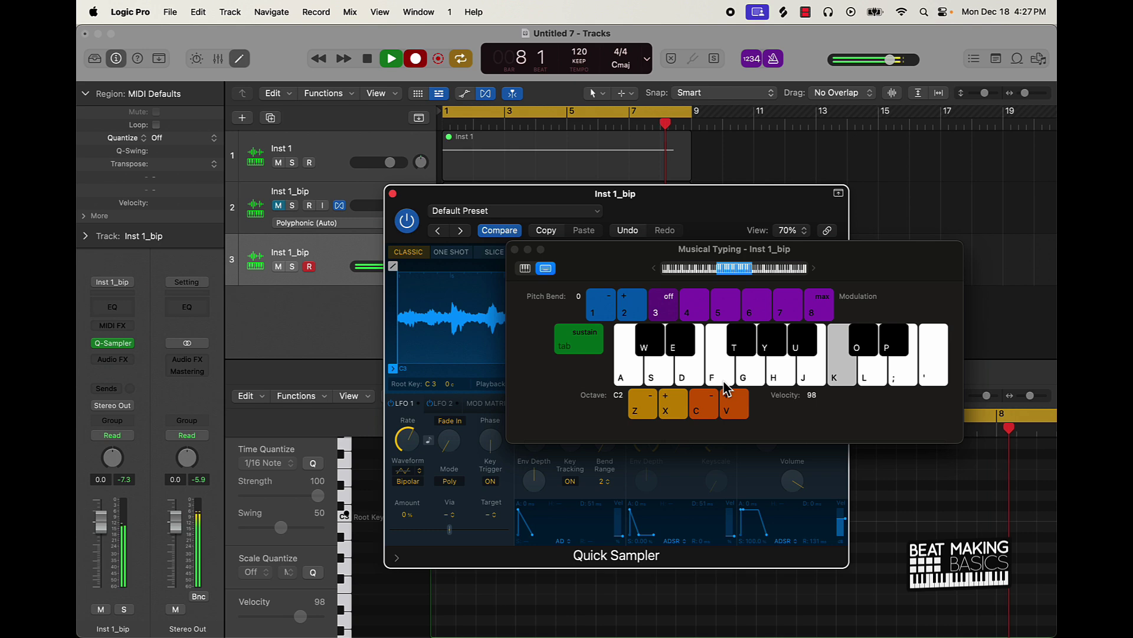
{"action": "key", "text": "space"}
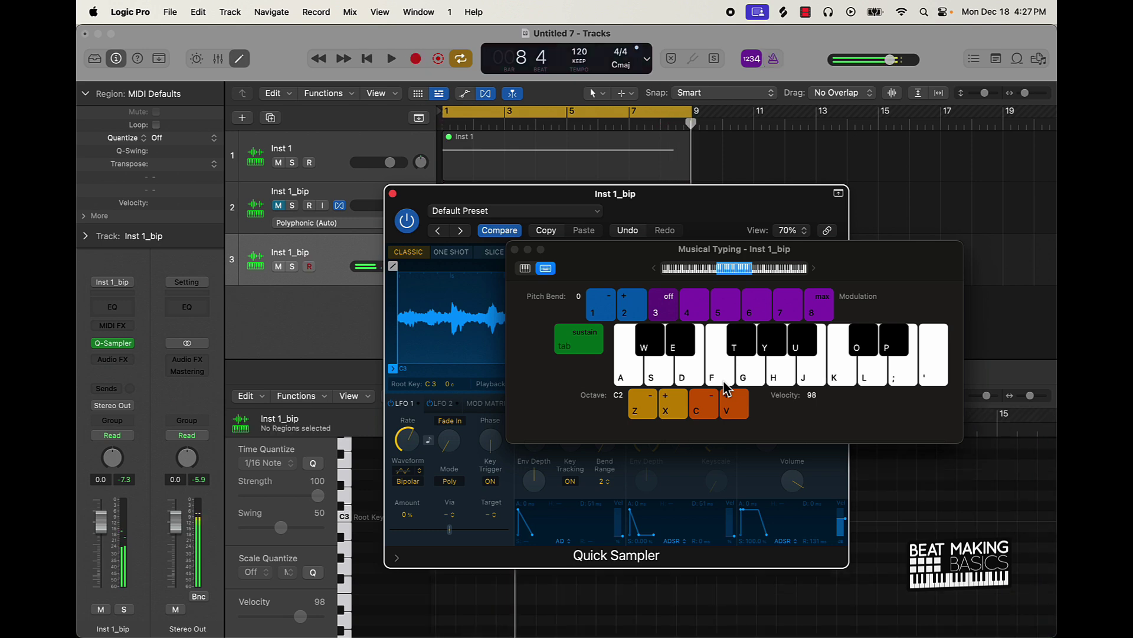
{"action": "left_click", "coordinate": [516, 250]}
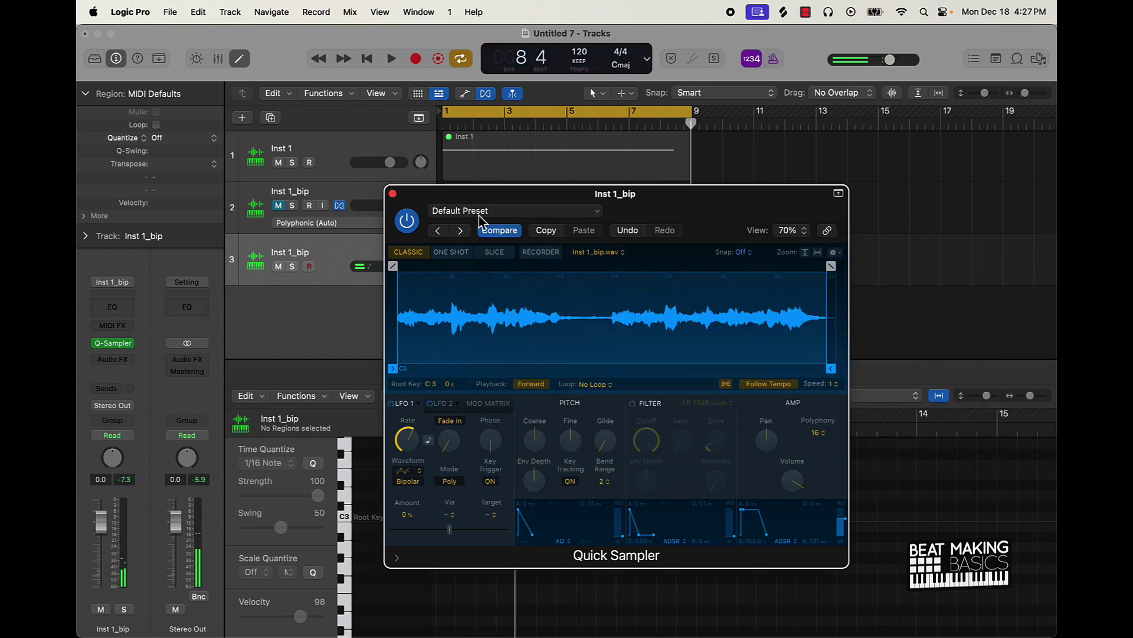
{"action": "left_click", "coordinate": [393, 193]}
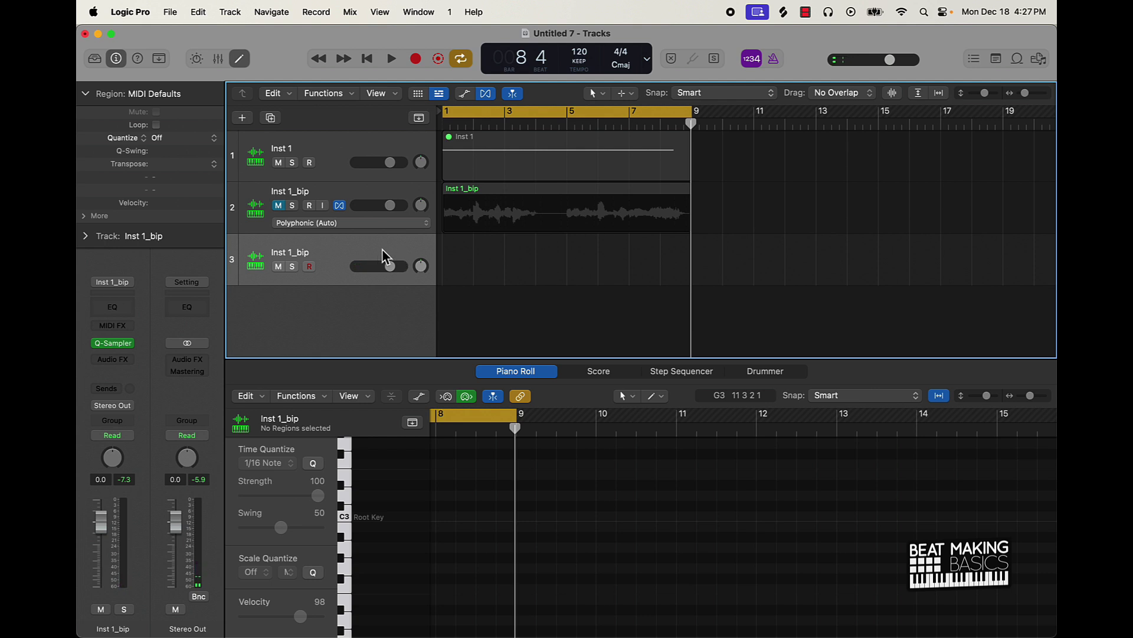
Extend the recorded C3 note in the Inst 1_bip MIDI region to end at bar 9.
{"action": "scroll", "coordinate": [448, 529], "scroll_direction": "left", "scroll_amount": 10}
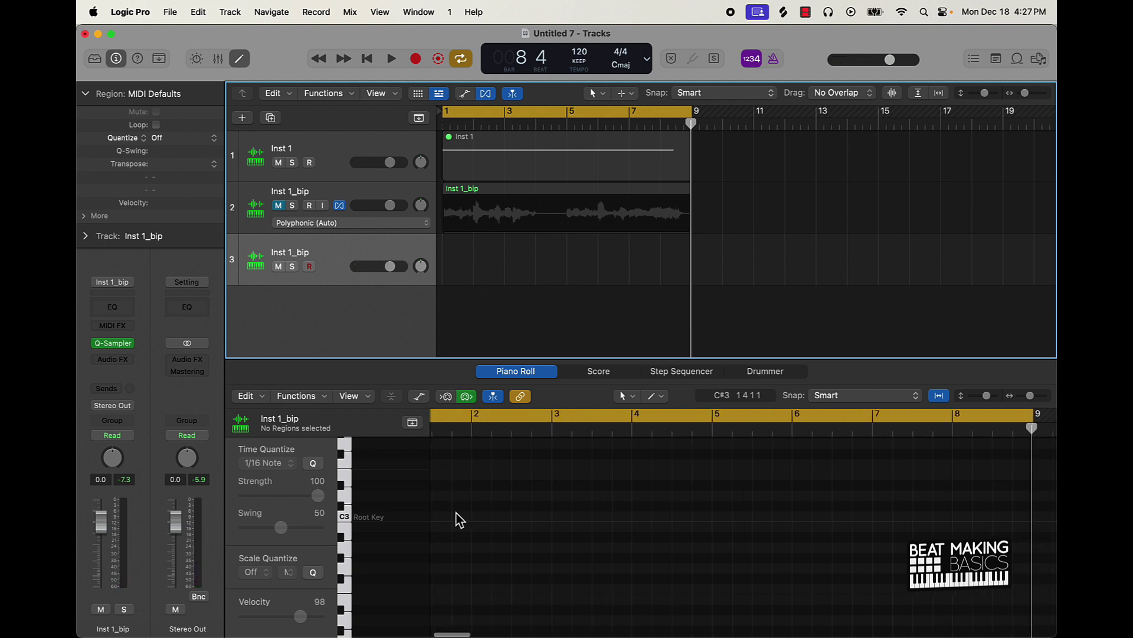
{"action": "left_click", "coordinate": [448, 519]}
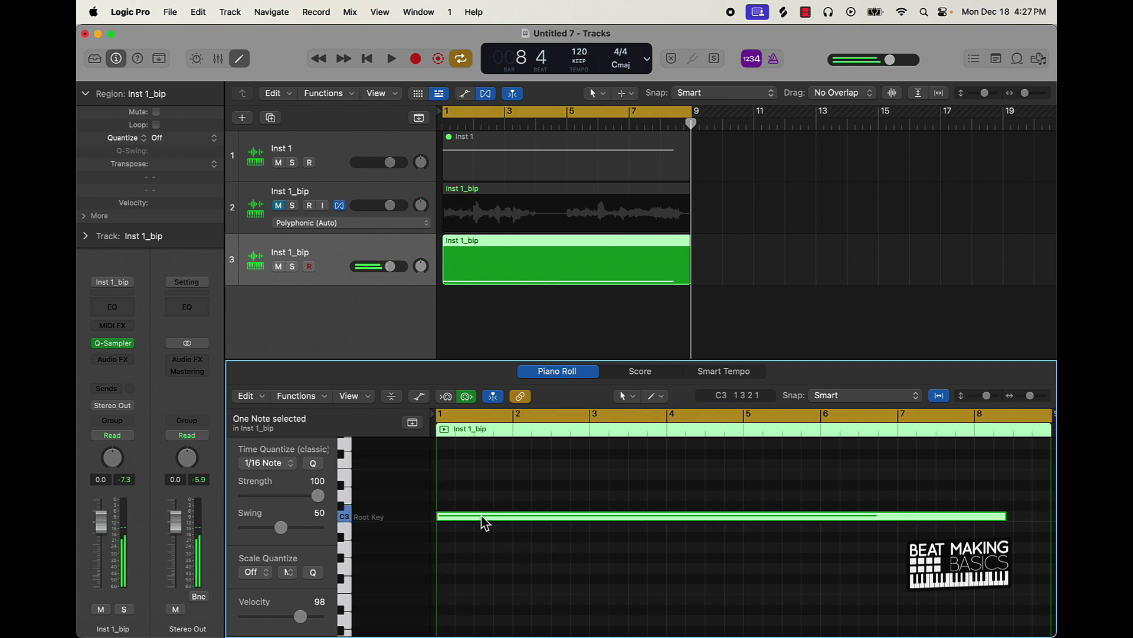
{"action": "right_click", "coordinate": [483, 517]}
{"action": "left_click", "coordinate": [591, 437]}
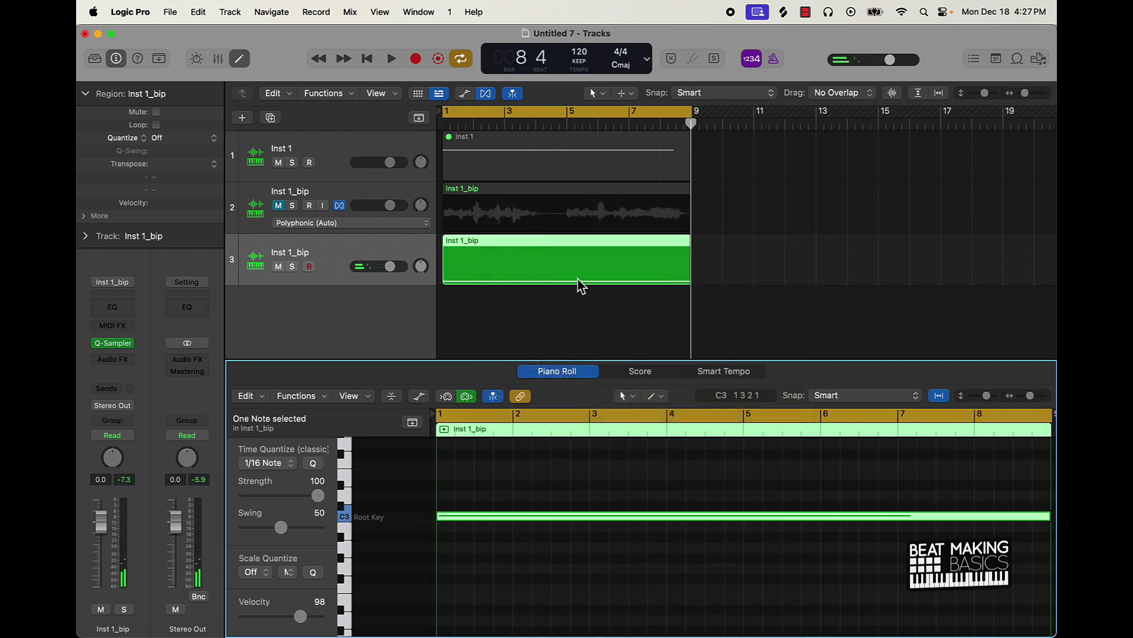
Raise the project tempo to 137 BPM and play the Quick Sampler vocal through the eight bars.
{"action": "left_click", "coordinate": [561, 306]}
{"action": "left_click", "coordinate": [567, 276]}
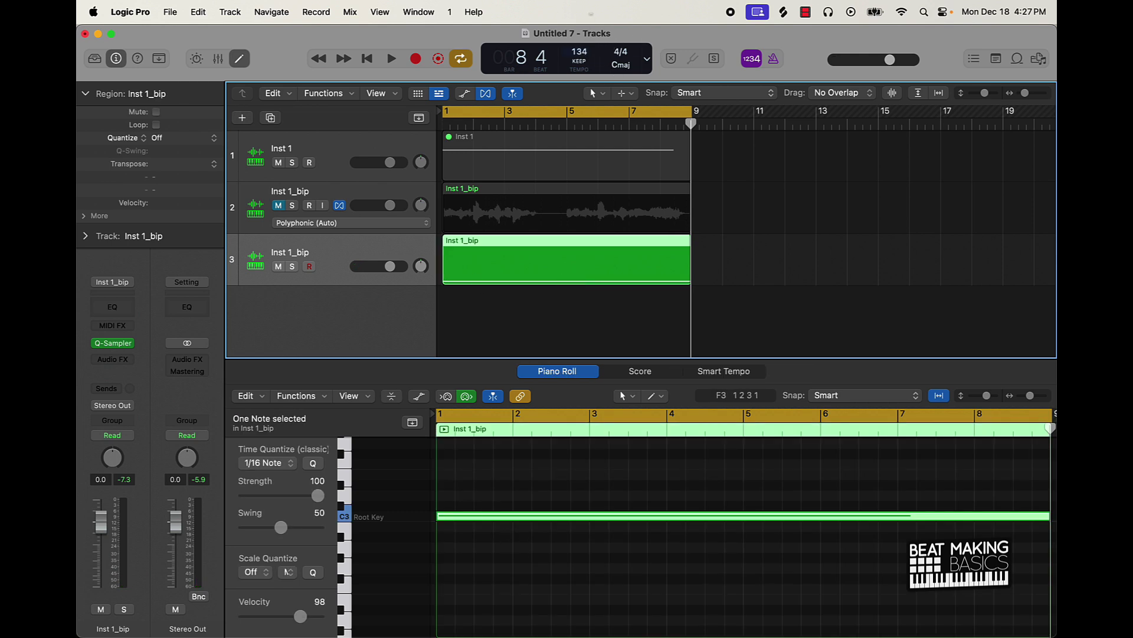
{"action": "key", "text": "space"}
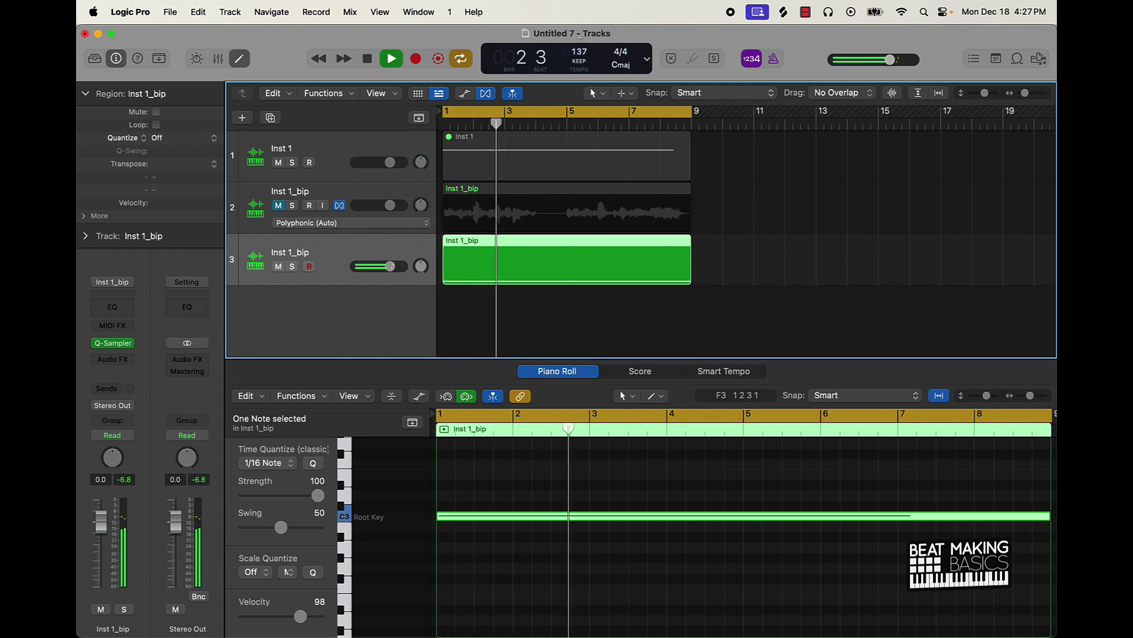
{"action": "key", "text": "space"}
{"action": "key", "text": "space"}
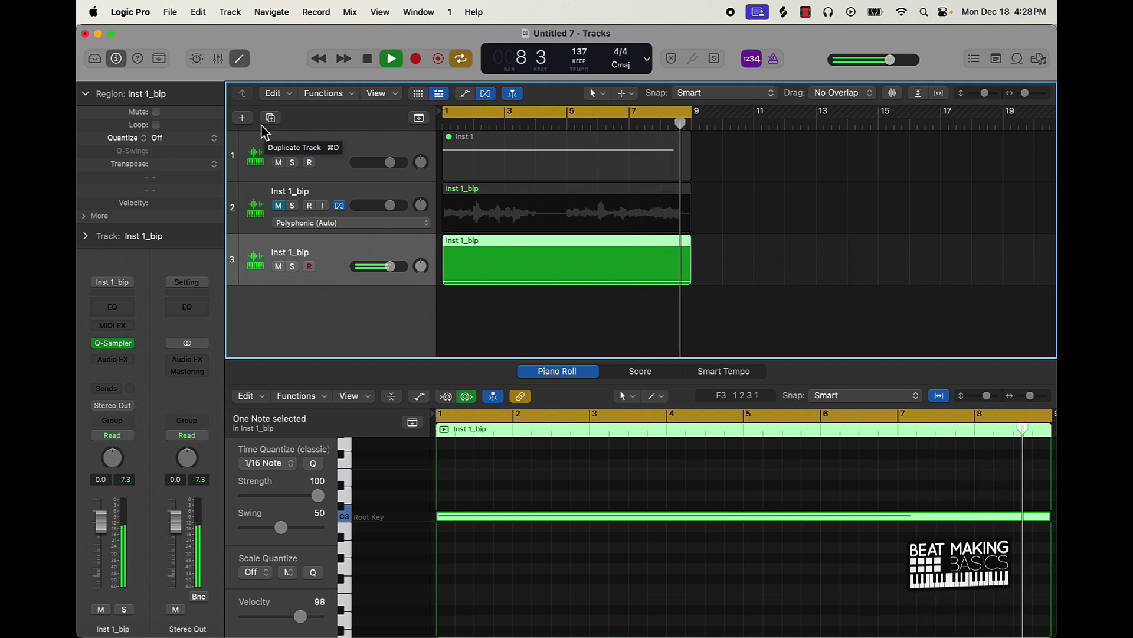
{"action": "key", "text": "space"}
Switch to Splice and preview several soul vocal samples, including SLS_BACS_120_vocal_group, OS_SW_60_vocal_jazz_Am and OS_SW_70_vocal_care_F#m.
{"action": "mouse_move", "coordinate": [366, 634]}
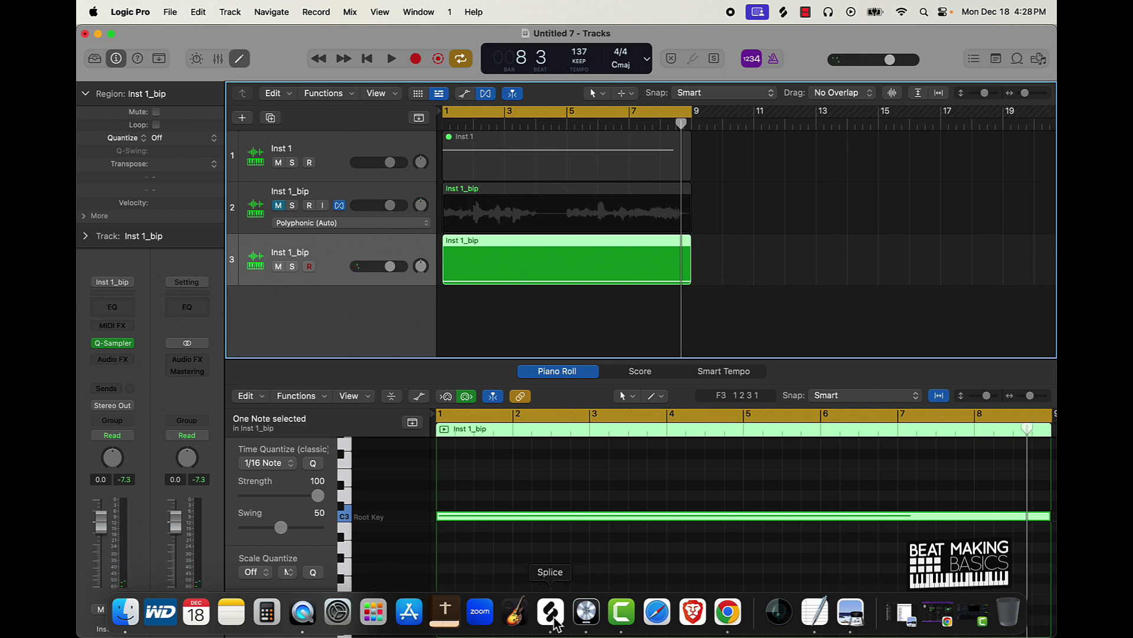
{"action": "left_click", "coordinate": [553, 621]}
{"action": "scroll", "coordinate": [651, 515], "scroll_direction": "down", "scroll_amount": 4}
{"action": "scroll", "coordinate": [651, 515], "scroll_direction": "down", "scroll_amount": 2}
{"action": "left_click", "coordinate": [636, 387]}
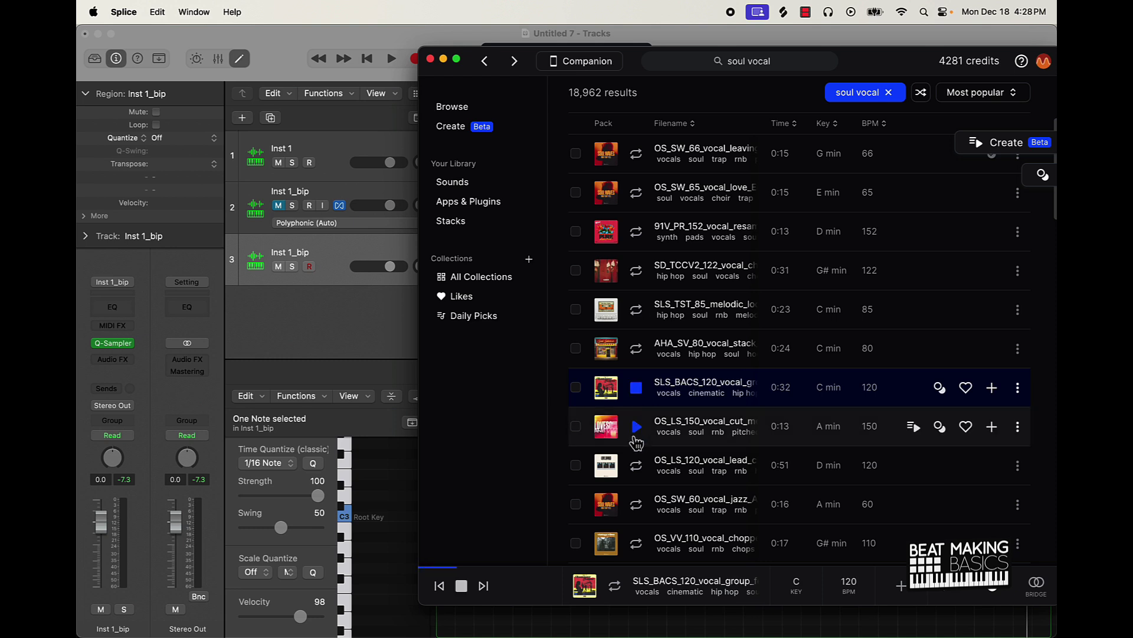
{"action": "left_click", "coordinate": [637, 505]}
{"action": "scroll", "coordinate": [644, 516], "scroll_direction": "down", "scroll_amount": 3}
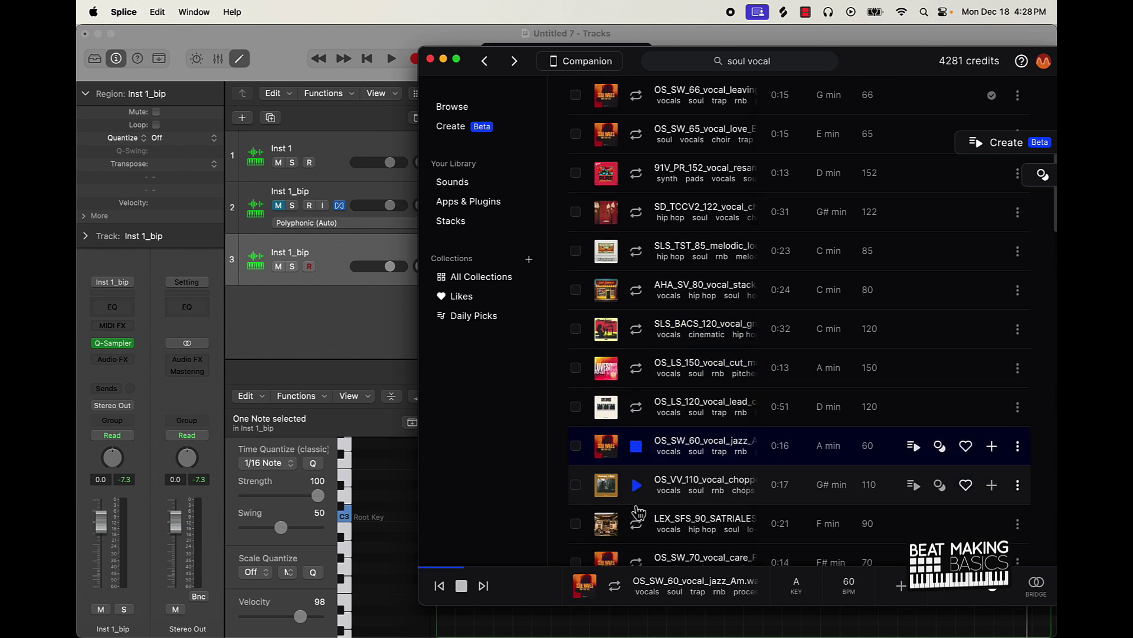
{"action": "left_click", "coordinate": [637, 516]}
{"action": "scroll", "coordinate": [637, 525], "scroll_direction": "down", "scroll_amount": 3}
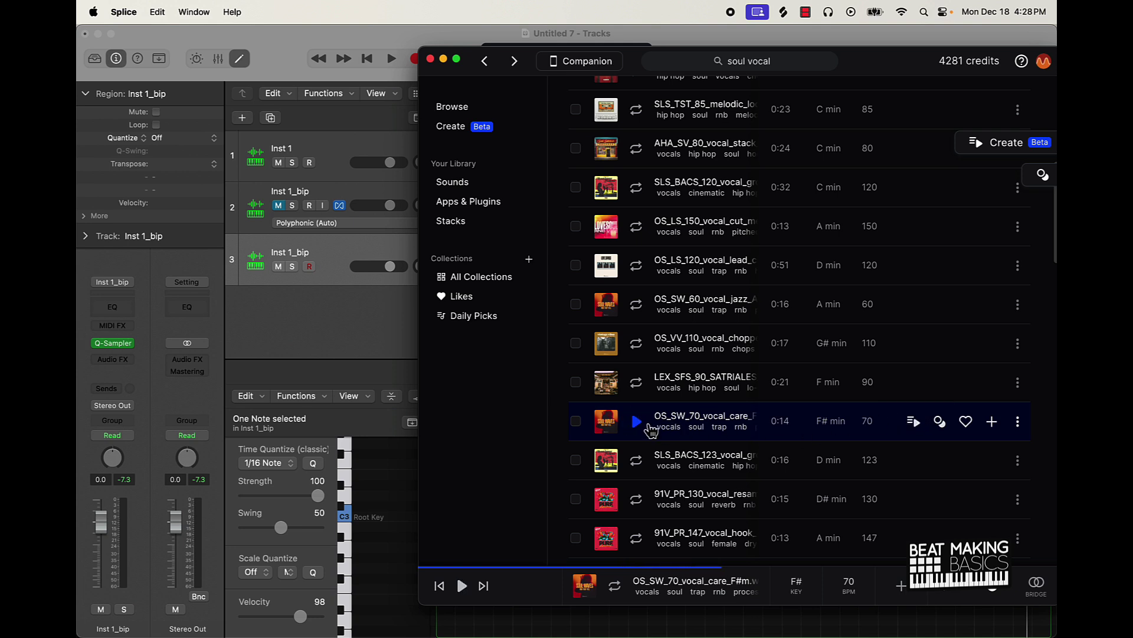
Add OS_SW_70_vocal_care_F#m to the Splice library and import it into Logic Pro on a new audio track at bar 1.
{"action": "left_click", "coordinate": [991, 421]}
{"action": "left_click_drag", "start_coordinate": [531, 64], "coordinate": [649, 12]}
{"action": "left_click_drag", "start_coordinate": [749, 417], "coordinate": [446, 322]}
{"action": "left_click", "coordinate": [491, 337]}
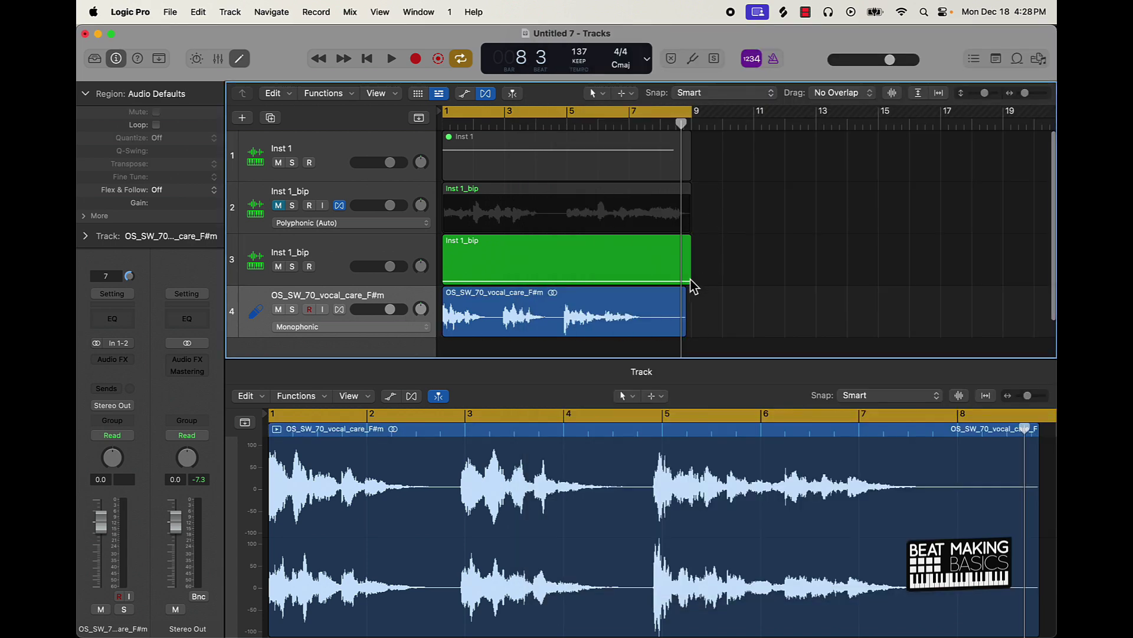
Mute the Quick Sampler Inst 1_bip track and play the imported vocal from bar 5 to hear where it fades out.
{"action": "double_click", "coordinate": [588, 124]}
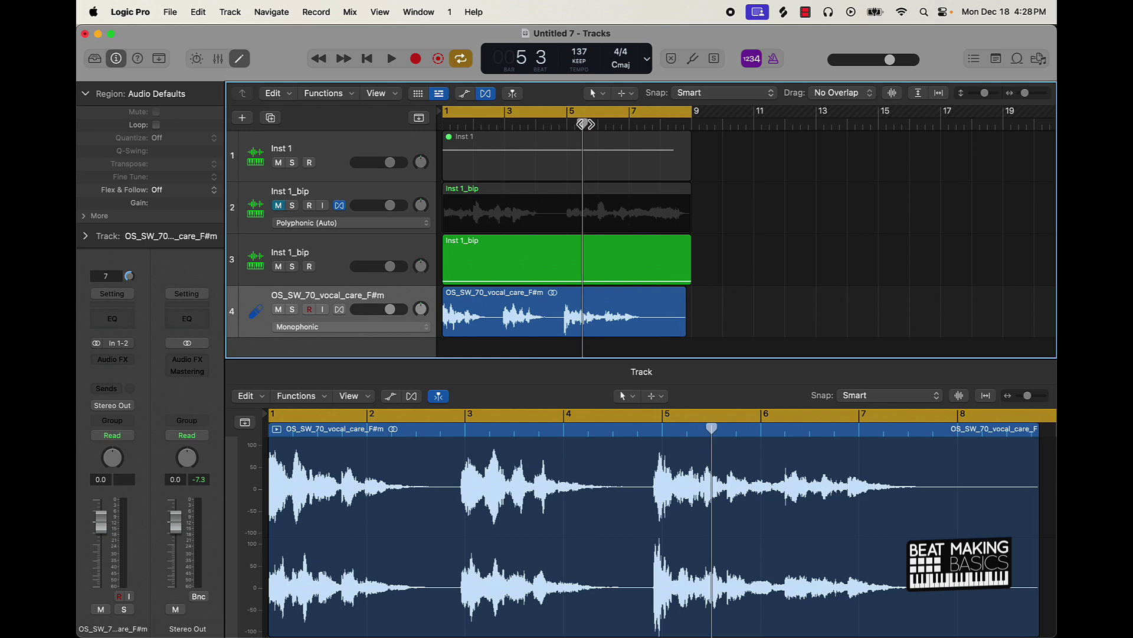
{"action": "left_click", "coordinate": [279, 267]}
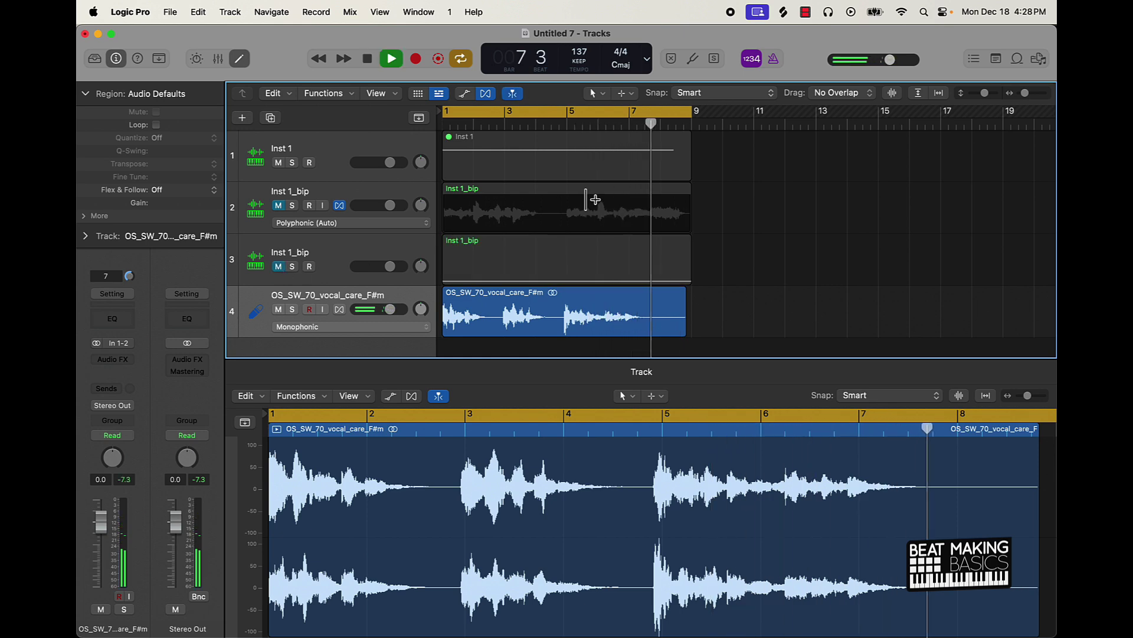
{"action": "key", "text": "space"}
Split the OS_SW_70_vocal_care_F#m region at bar 8 and delete the silent tail.
{"action": "left_click", "coordinate": [680, 317]}
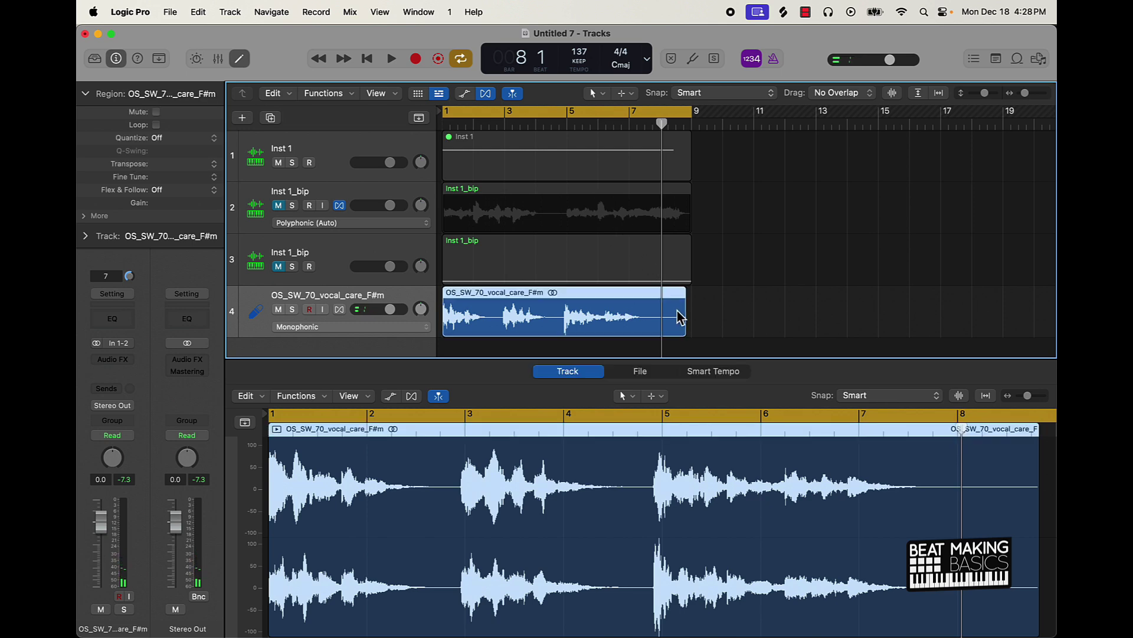
{"action": "left_click", "coordinate": [676, 315]}
{"action": "key", "text": "Delete"}
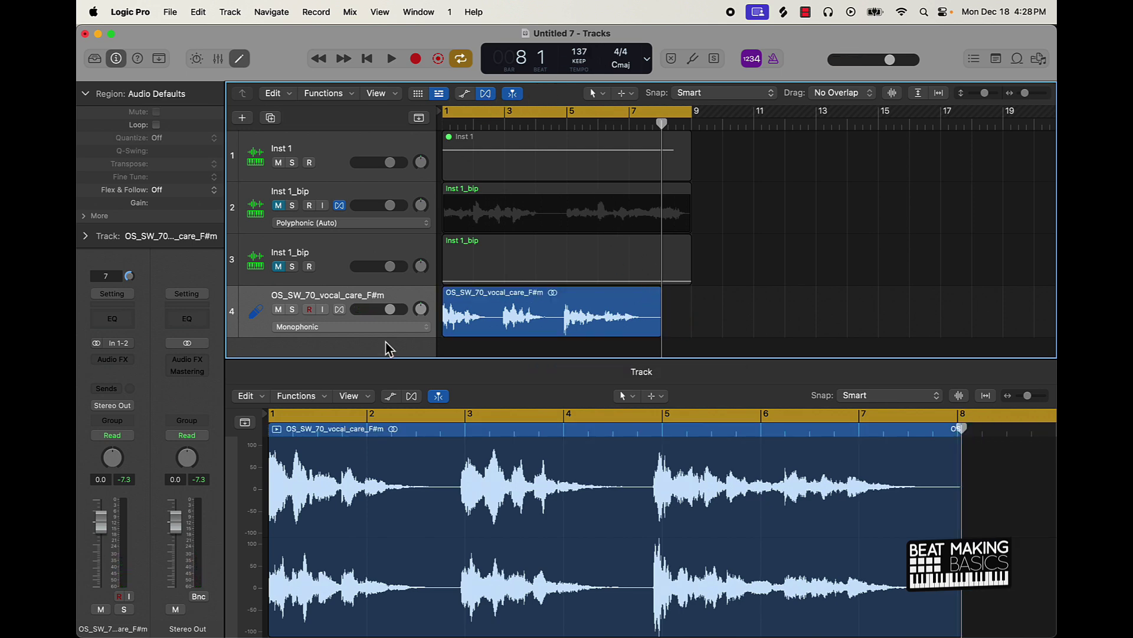
Turn on polyphonic Flex for the OS_SW_70_vocal_care_F#m track, time-stretch the region's end to bar 9, and play it with the metronome.
{"action": "left_click", "coordinate": [341, 310]}
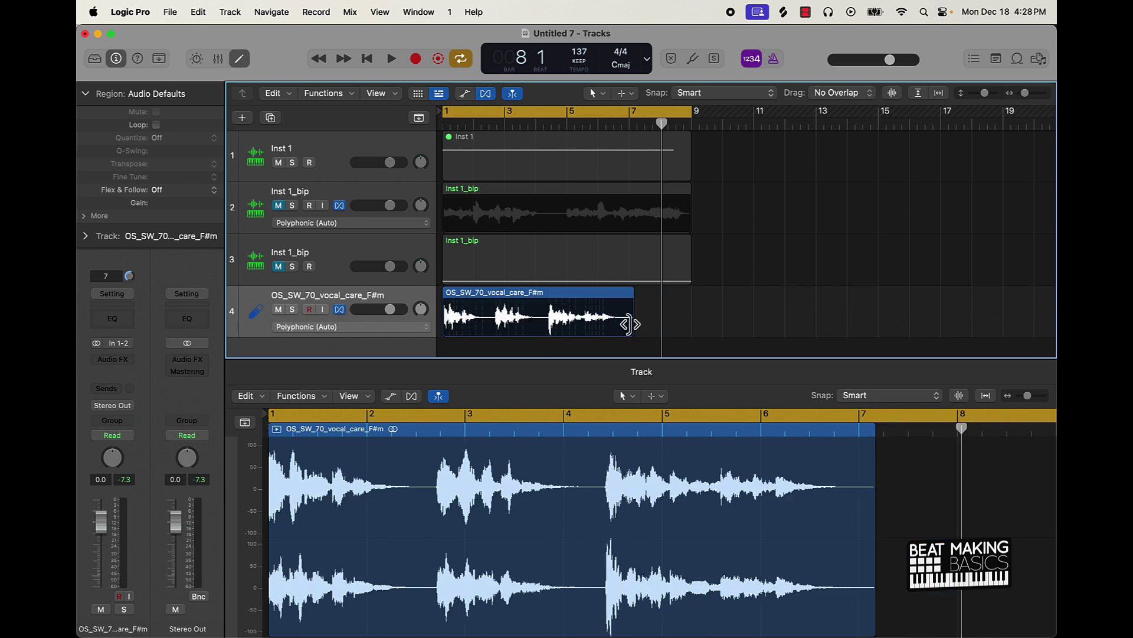
{"action": "left_click_drag", "start_coordinate": [628, 298], "coordinate": [690, 307]}
{"action": "key", "text": "space"}
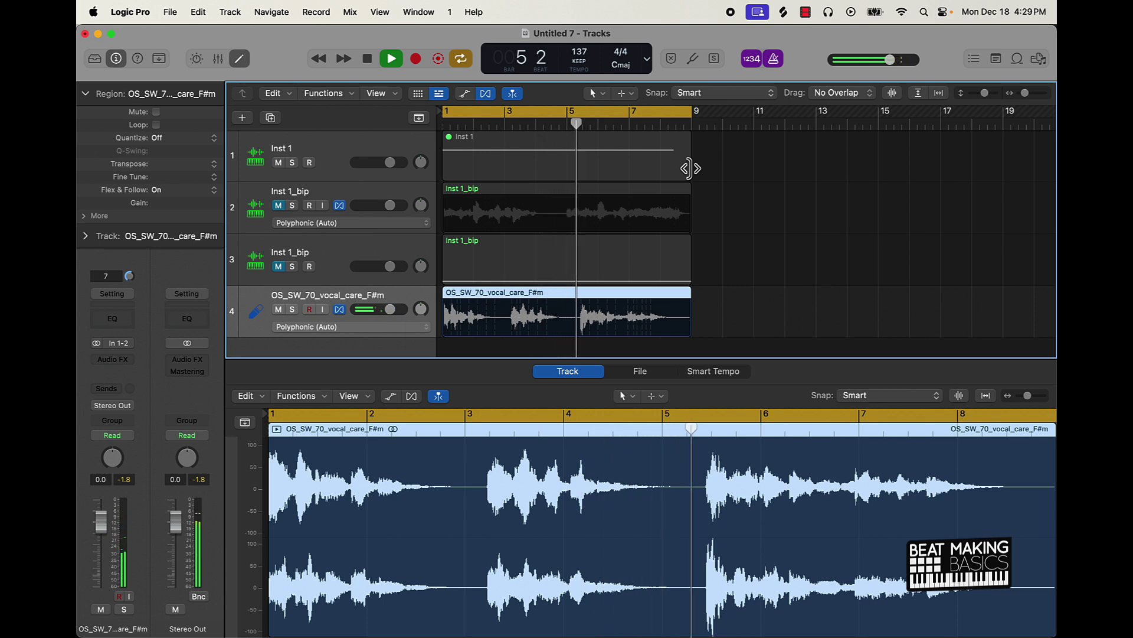
{"action": "key", "text": "space"}
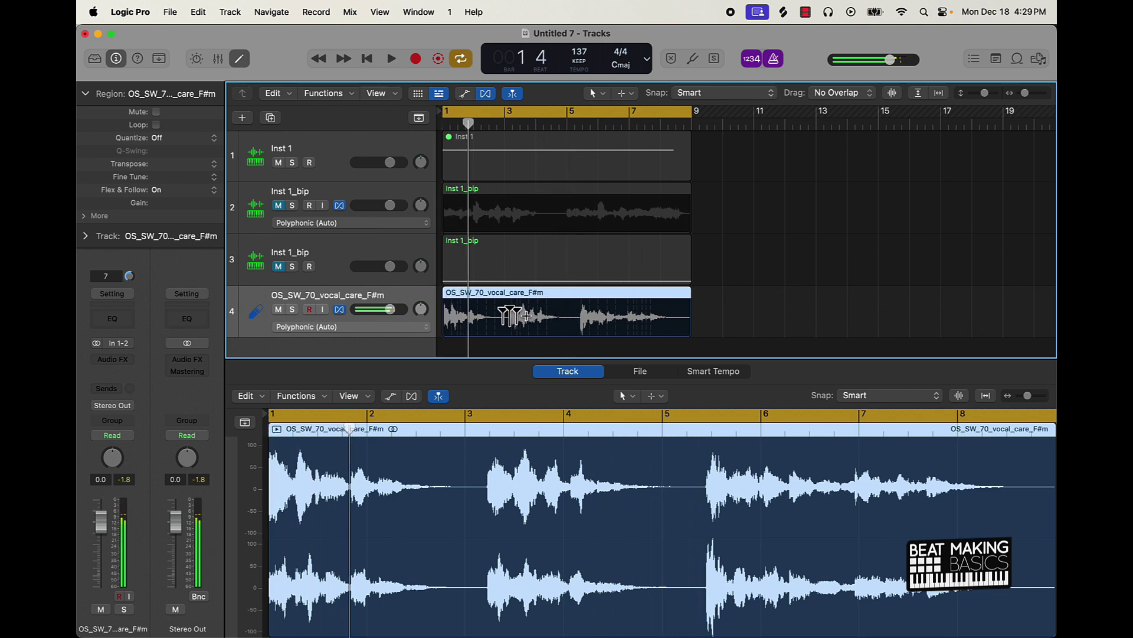
Use flex markers to align the second vocal phrase to bar 3, the third to bar 5 and a transient to bar 7, and play it back.
{"action": "left_click_drag", "start_coordinate": [512, 310], "coordinate": [577, 315]}
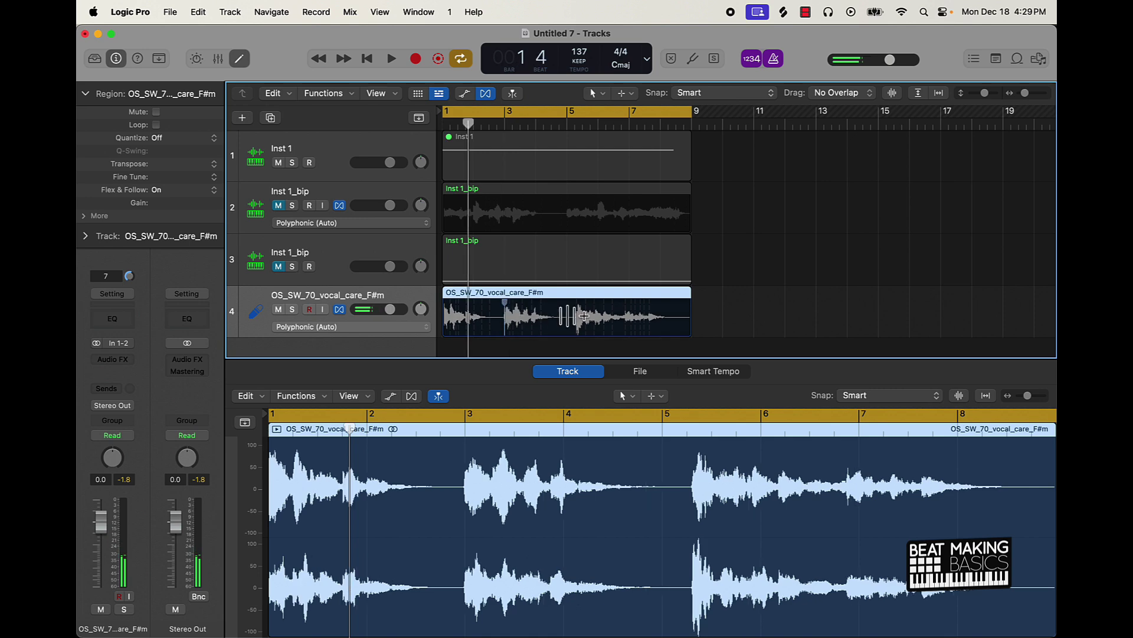
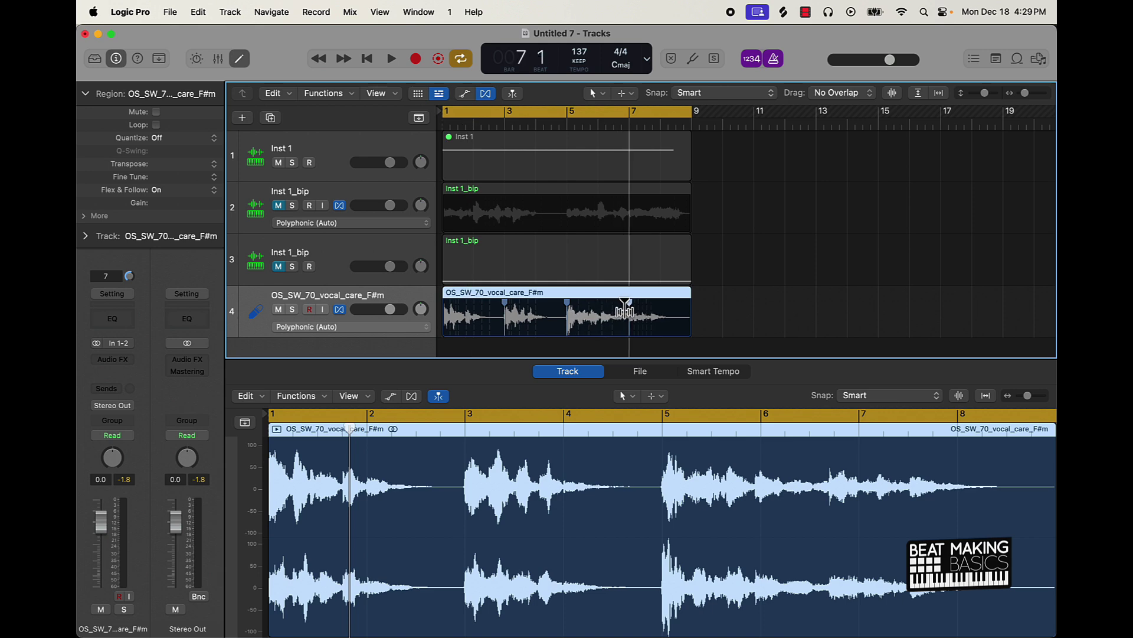
{"action": "left_click", "coordinate": [628, 308]}
{"action": "key", "text": "space"}
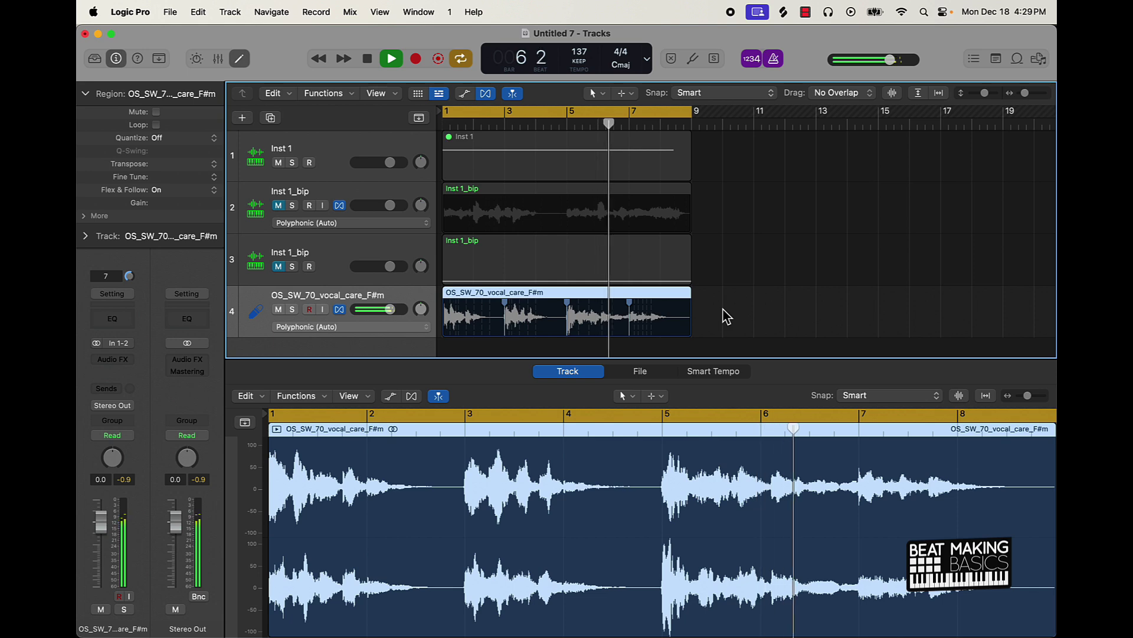
{"action": "key", "text": "space"}
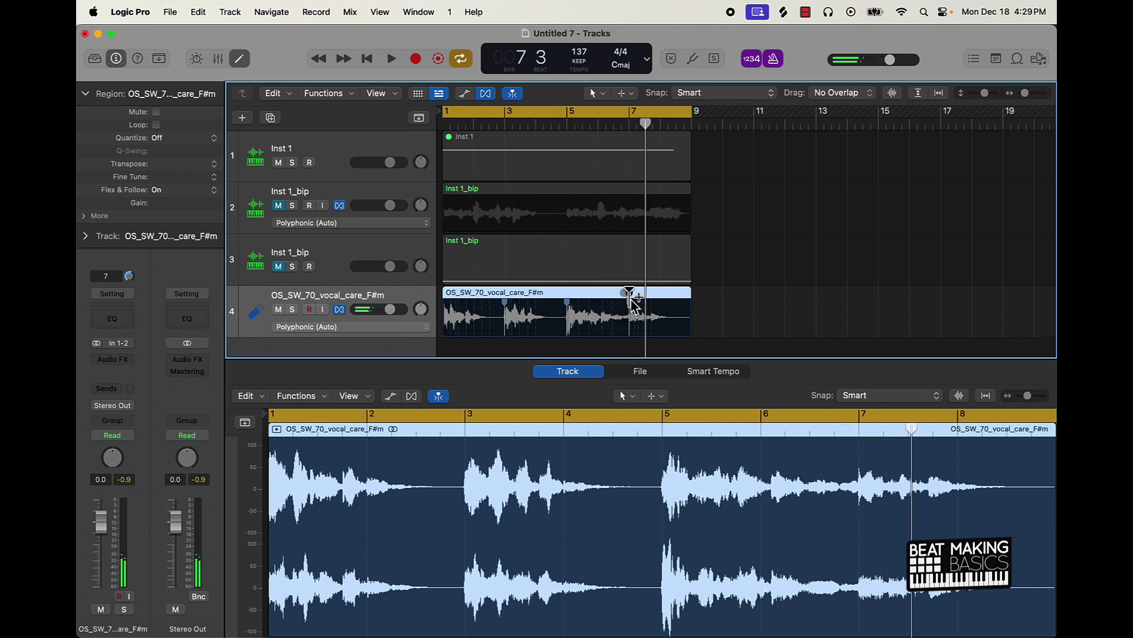
Remove the flex marker at bar 7 and replay the third vocal phrase from bar 5.
{"action": "left_click", "coordinate": [630, 293]}
{"action": "left_click", "coordinate": [568, 122]}
{"action": "key", "text": "space"}
{"action": "key", "text": "space"}
{"action": "scroll", "coordinate": [631, 262], "scroll_direction": "up", "scroll_amount": 6}
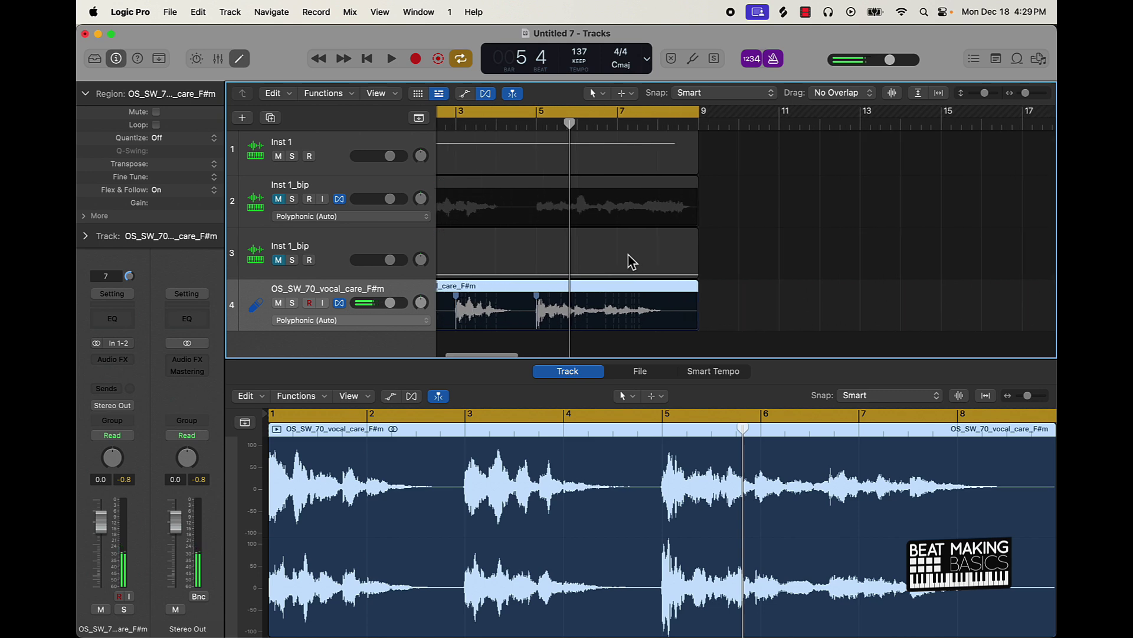
{"action": "scroll", "coordinate": [555, 198], "scroll_direction": "left", "scroll_amount": 3}
Add flex markers aligning the third phrase's transients to beats 2 and 3 of bar 5, removing the stray marker just after them.
{"action": "left_click_drag", "start_coordinate": [582, 123], "coordinate": [610, 236]}
{"action": "left_click_drag", "start_coordinate": [617, 302], "coordinate": [612, 302]}
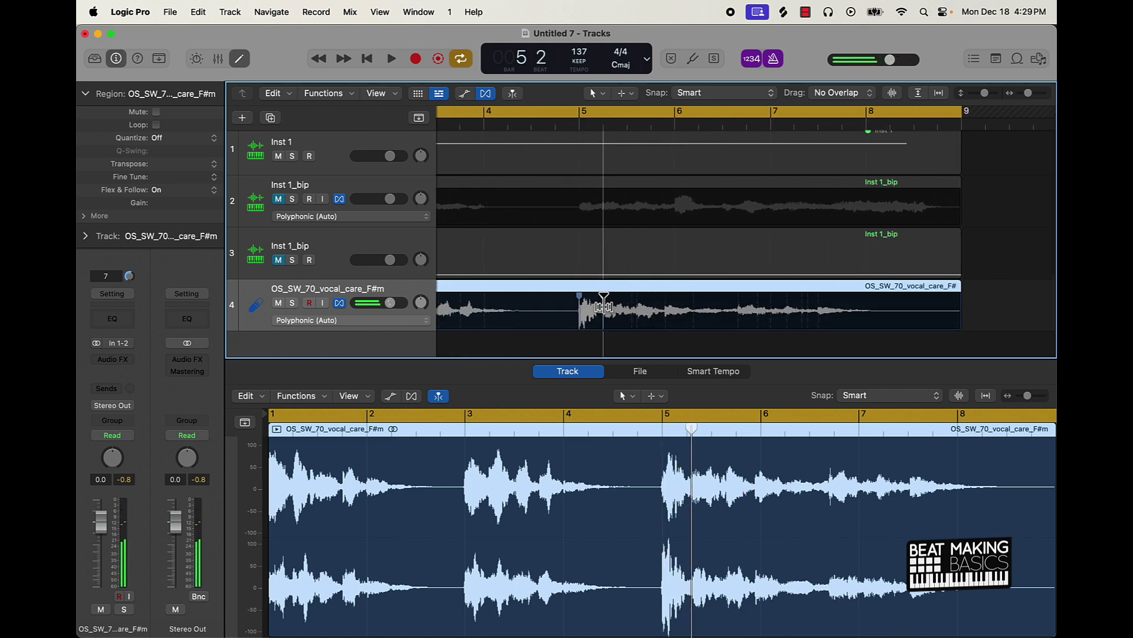
{"action": "left_click_drag", "start_coordinate": [577, 127], "coordinate": [635, 243]}
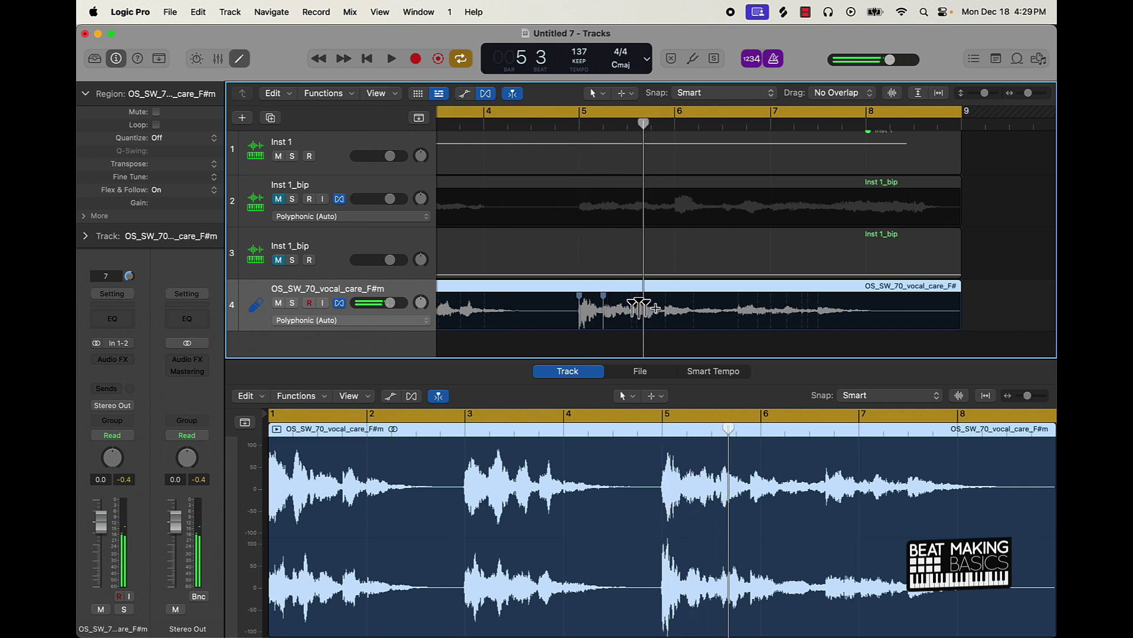
{"action": "left_click_drag", "start_coordinate": [646, 304], "coordinate": [634, 307]}
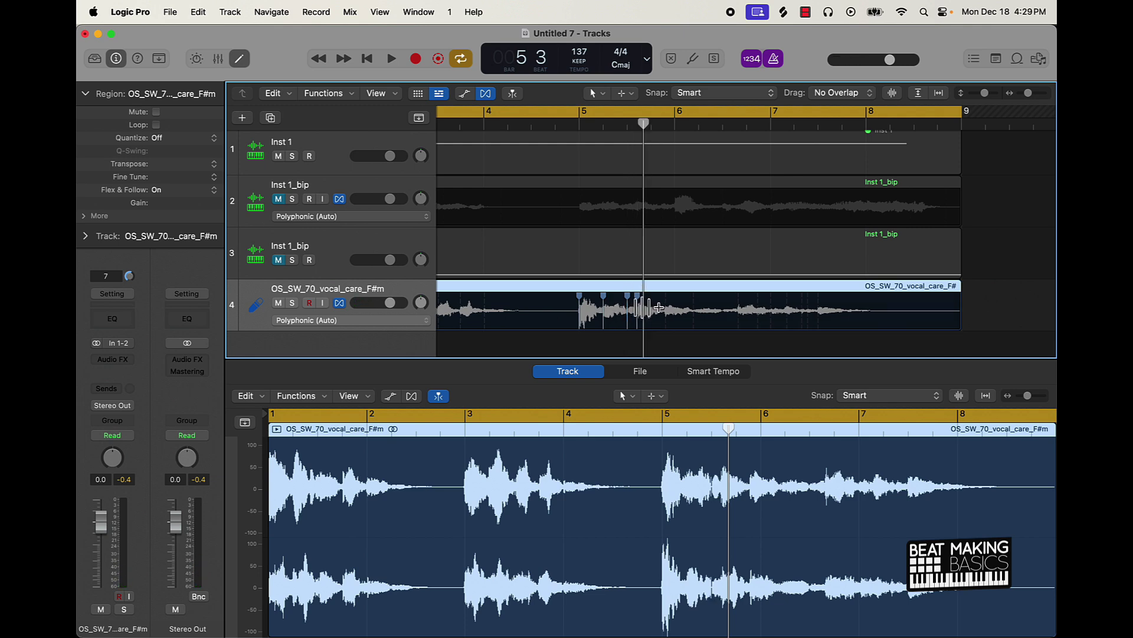
{"action": "left_click", "coordinate": [637, 286]}
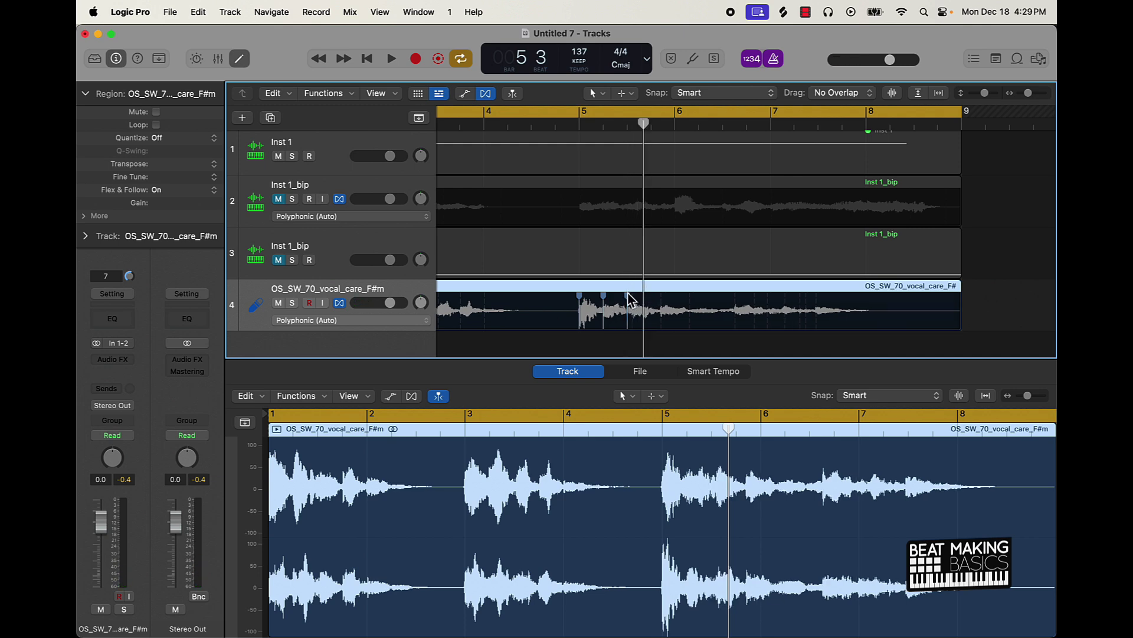
Align the next vocal transient to bar 6, removing the extra flex marker before it, and play the vocal from bar 1.
{"action": "left_click", "coordinate": [689, 306]}
{"action": "left_click_drag", "start_coordinate": [689, 307], "coordinate": [667, 306]}
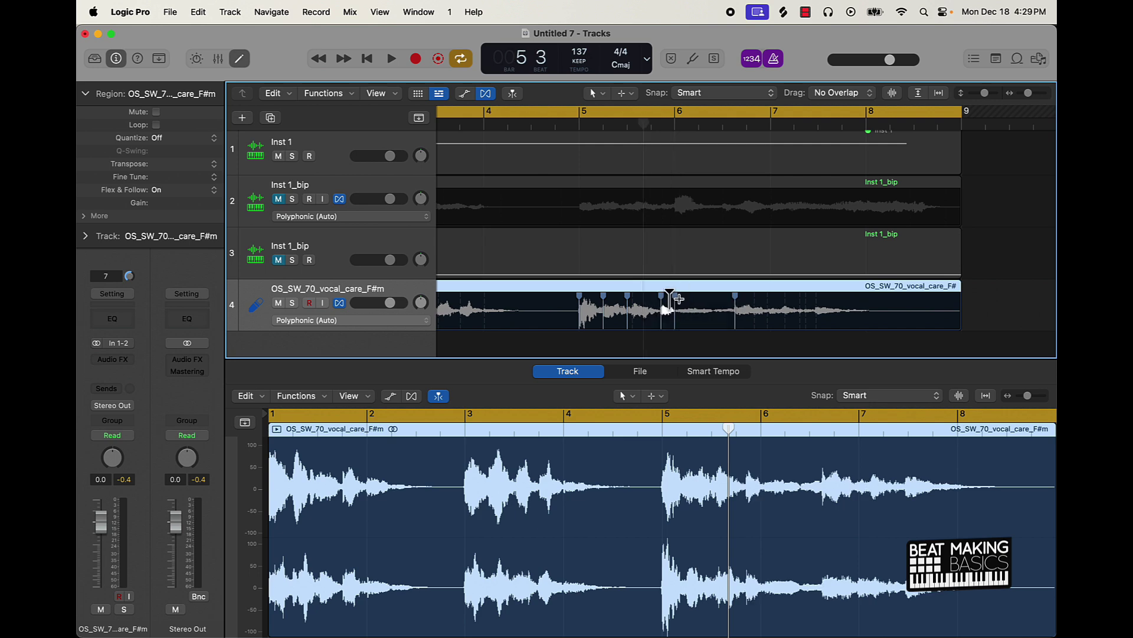
{"action": "left_click", "coordinate": [662, 288]}
{"action": "key", "text": "Return"}
{"action": "key", "text": "space"}
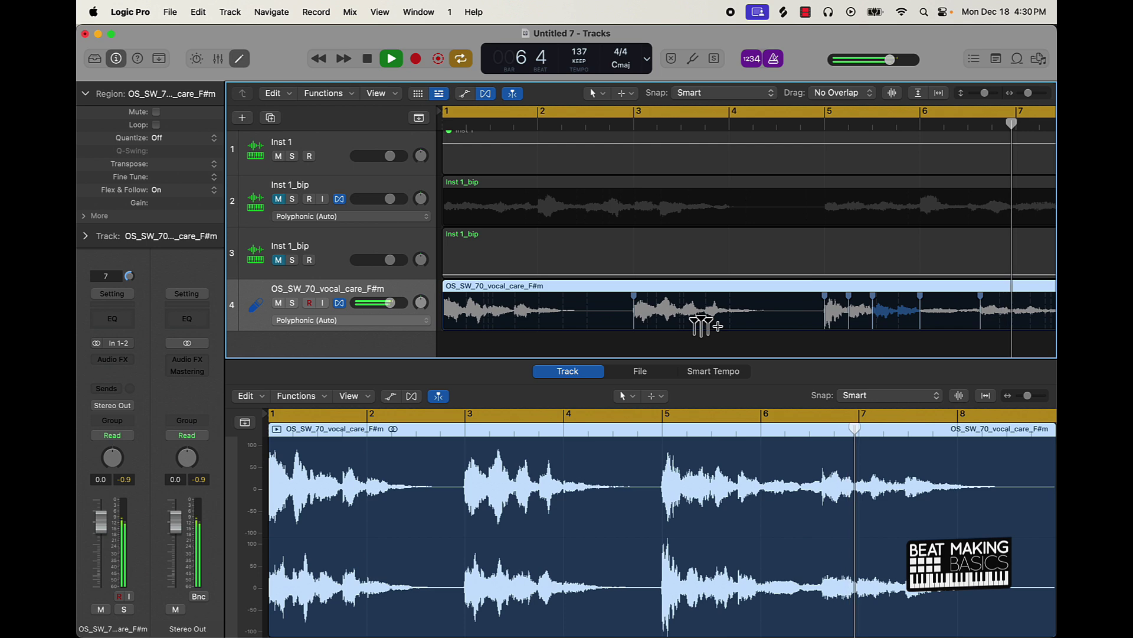
Split the vocal region at bar 5, delete its second half, and repeat the first four bars from bar 5 to bar 9.
{"action": "scroll", "coordinate": [482, 198], "scroll_direction": "down", "scroll_amount": 5}
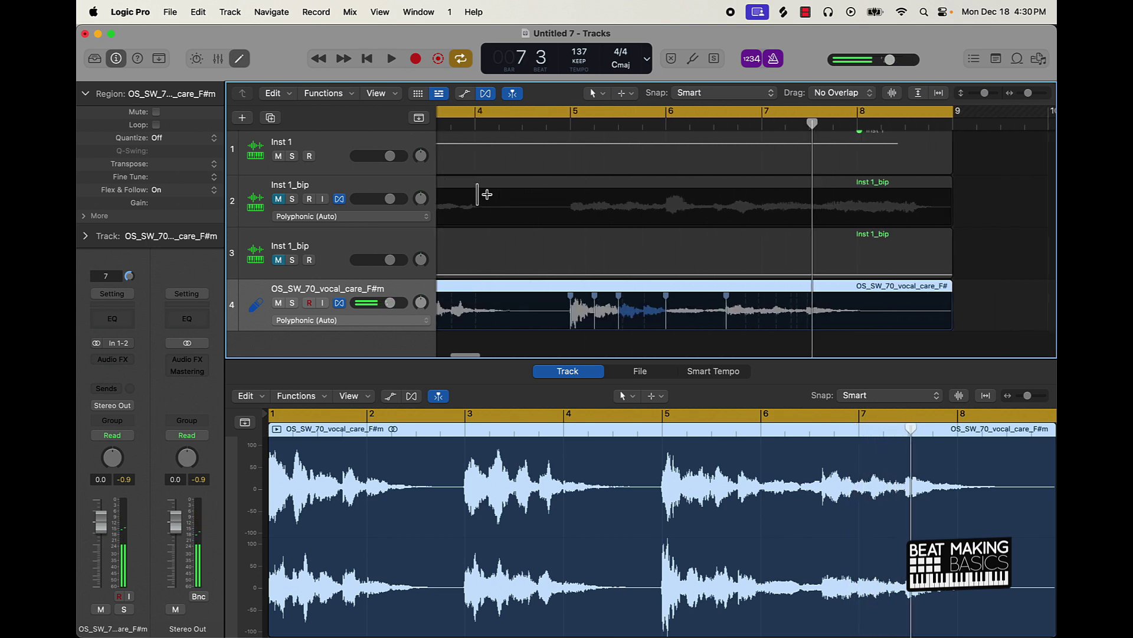
{"action": "left_click_drag", "start_coordinate": [593, 126], "coordinate": [590, 129]}
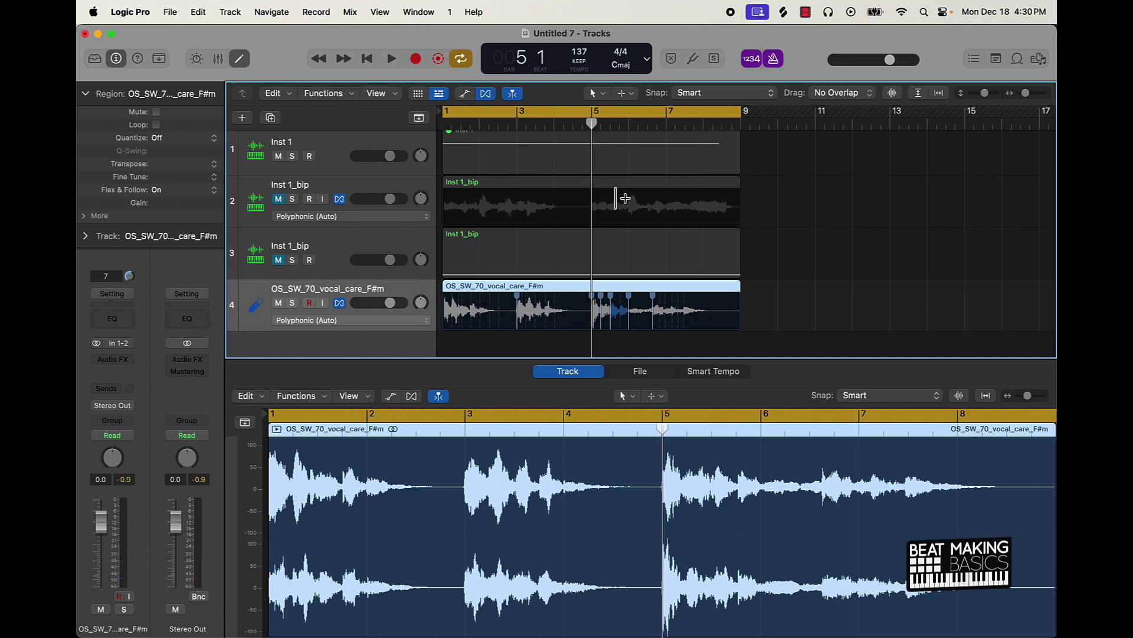
{"action": "key", "text": "super+t"}
{"action": "key", "text": "Delete"}
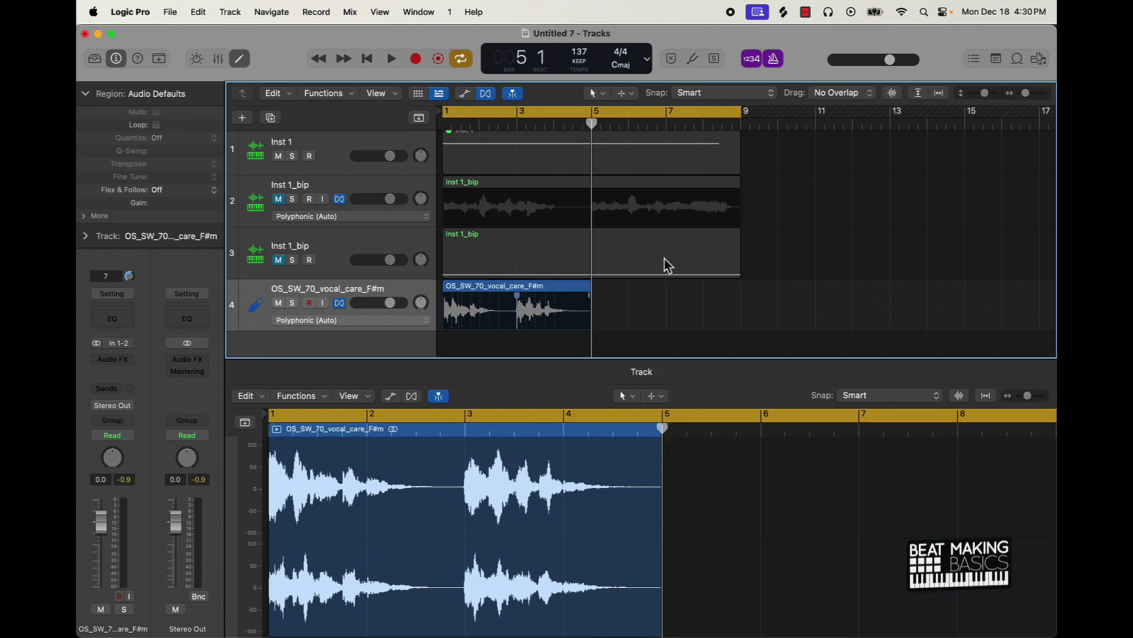
{"action": "left_click", "coordinate": [553, 290]}
{"action": "key", "text": "super+r"}
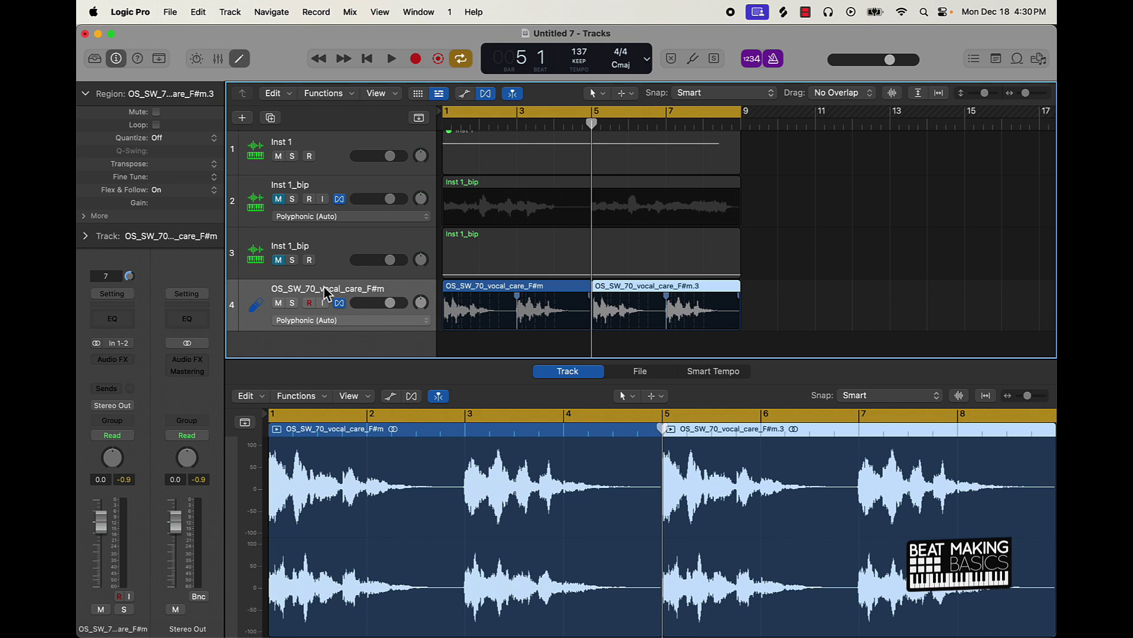
Mute the OS_SW_70 vocal track, unmute the Inst 1_bip sampler track, and raise its volume to 1.4 dB during playback.
{"action": "left_click", "coordinate": [279, 304]}
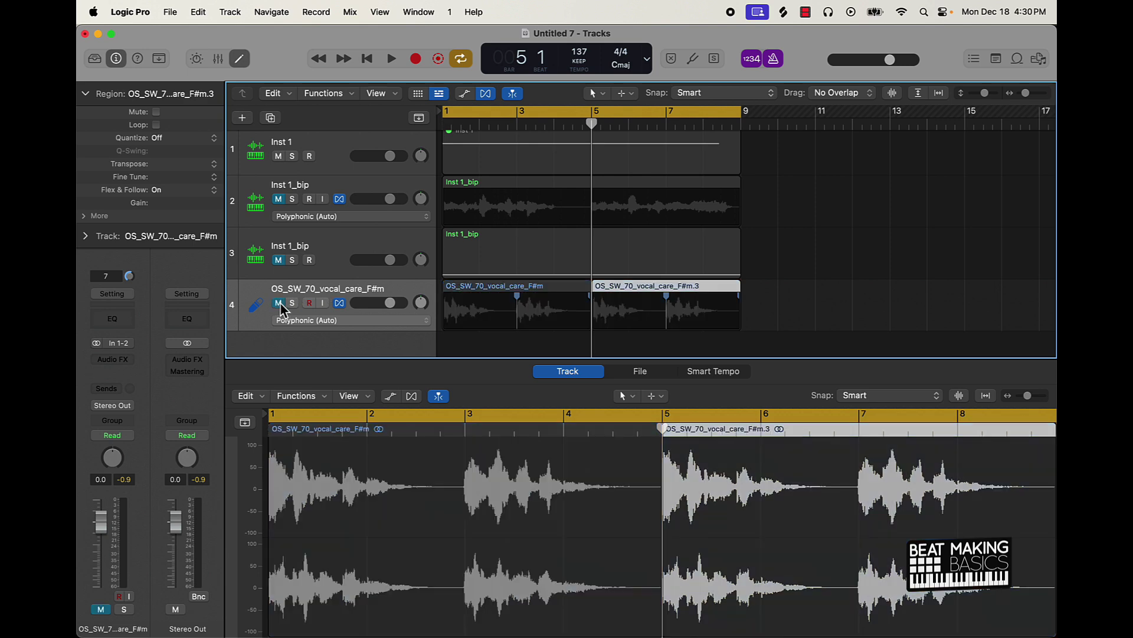
{"action": "left_click", "coordinate": [279, 261]}
{"action": "left_click", "coordinate": [499, 248]}
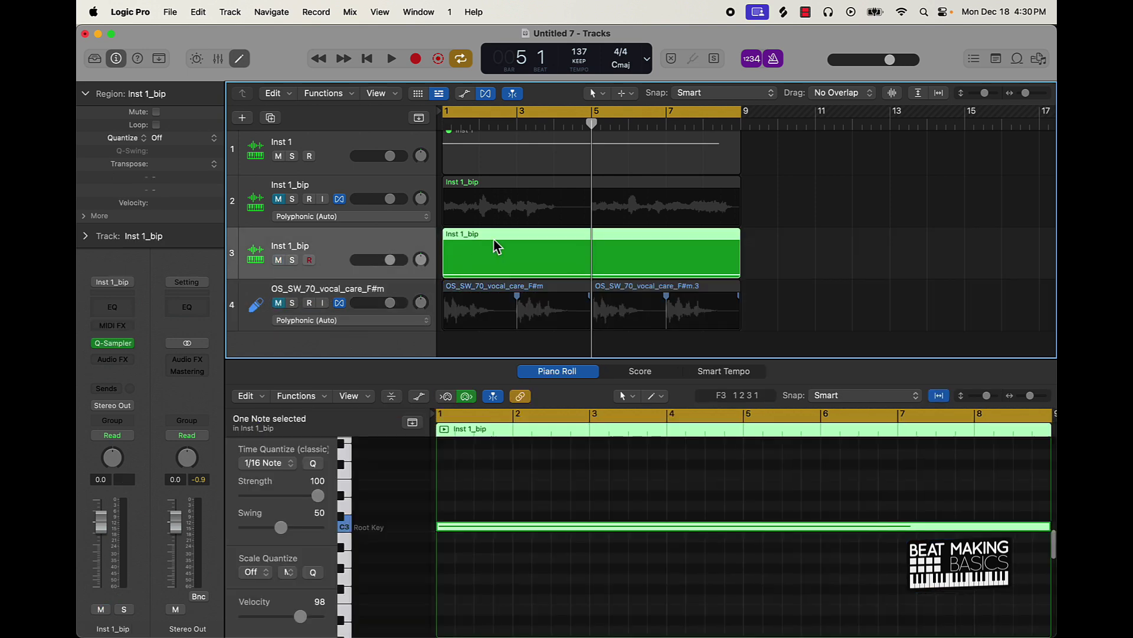
{"action": "key", "text": "space"}
{"action": "left_click_drag", "start_coordinate": [390, 260], "coordinate": [394, 260]}
{"action": "key", "text": "space"}
Create one new software instrument track using Quick Sampler (Single Sample).
{"action": "left_click", "coordinate": [242, 118]}
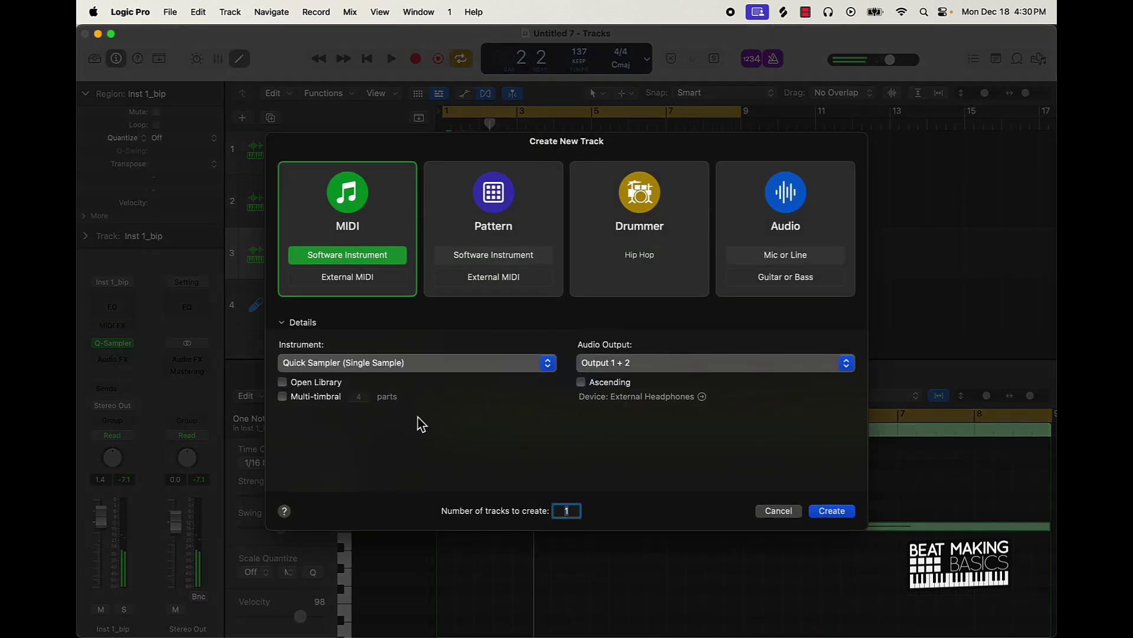
{"action": "left_click", "coordinate": [830, 515]}
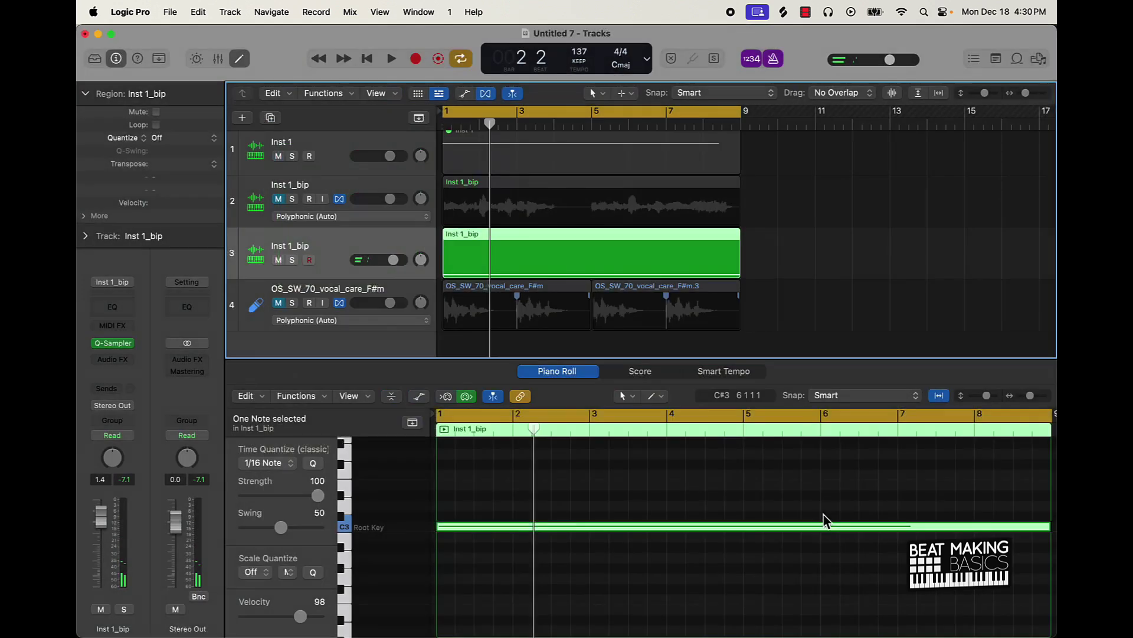
{"action": "left_click_drag", "start_coordinate": [696, 217], "coordinate": [541, 206]}
Switch to Splice and search the samples for "soul".
{"action": "mouse_move", "coordinate": [621, 634]}
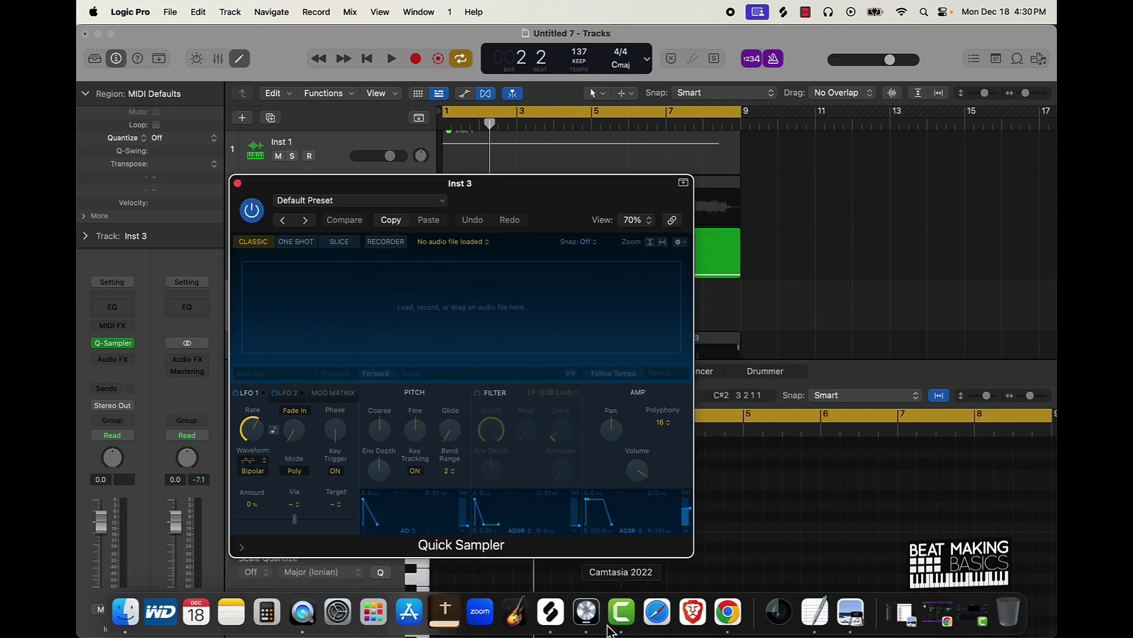
{"action": "left_click", "coordinate": [550, 612]}
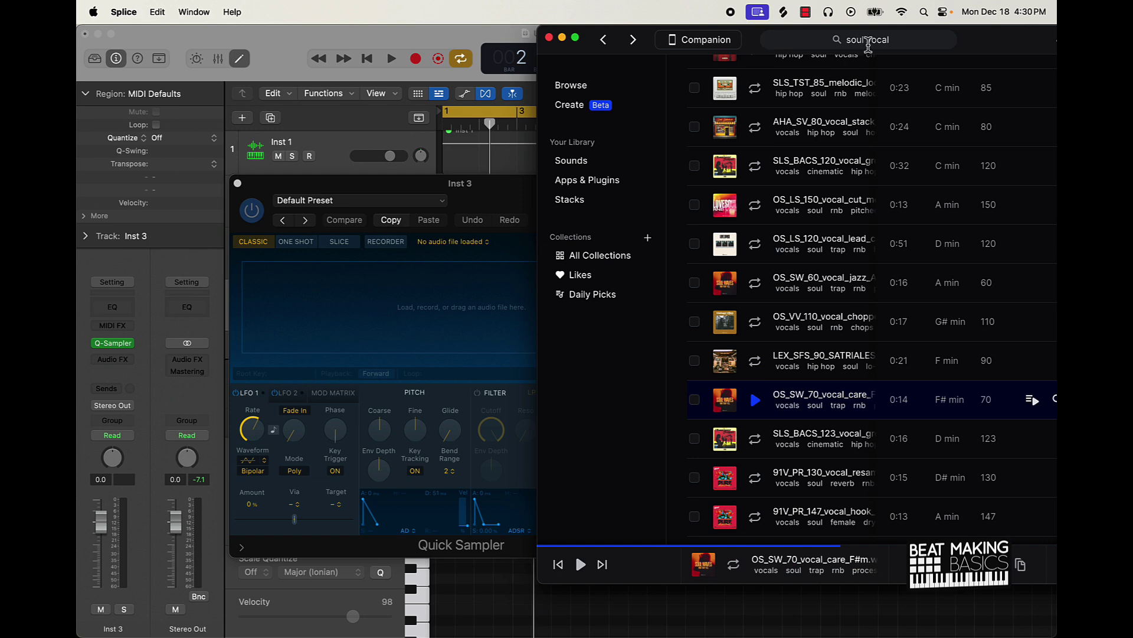
{"action": "scroll", "coordinate": [868, 46], "scroll_direction": "up", "scroll_amount": 10}
{"action": "left_click", "coordinate": [900, 39]}
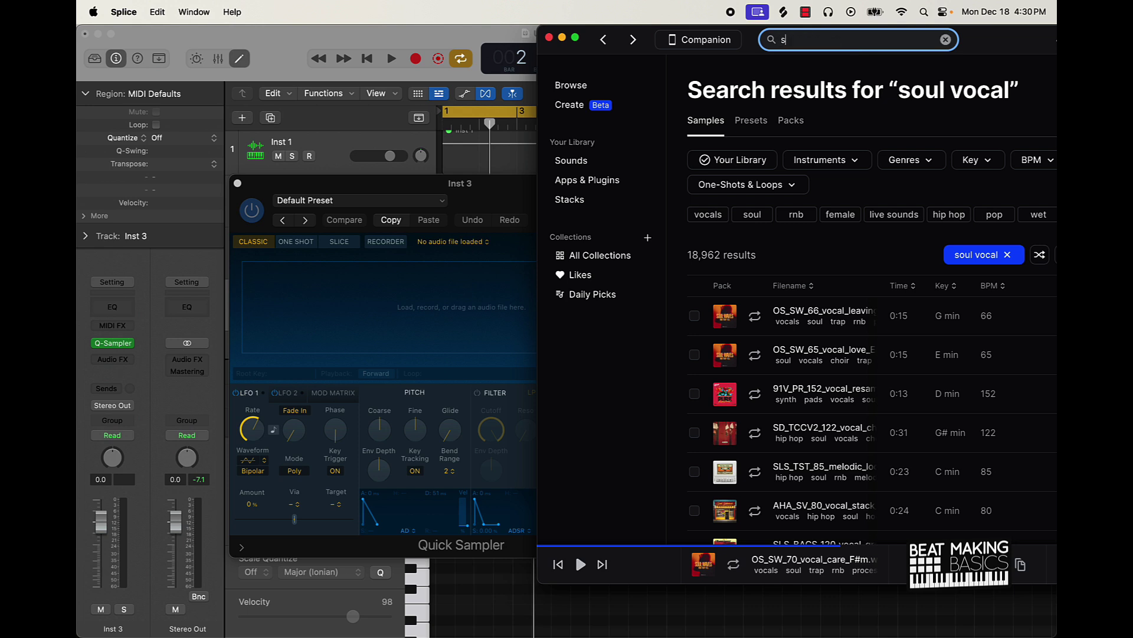
{"action": "type", "text": "l"}
{"action": "key", "text": "Return"}
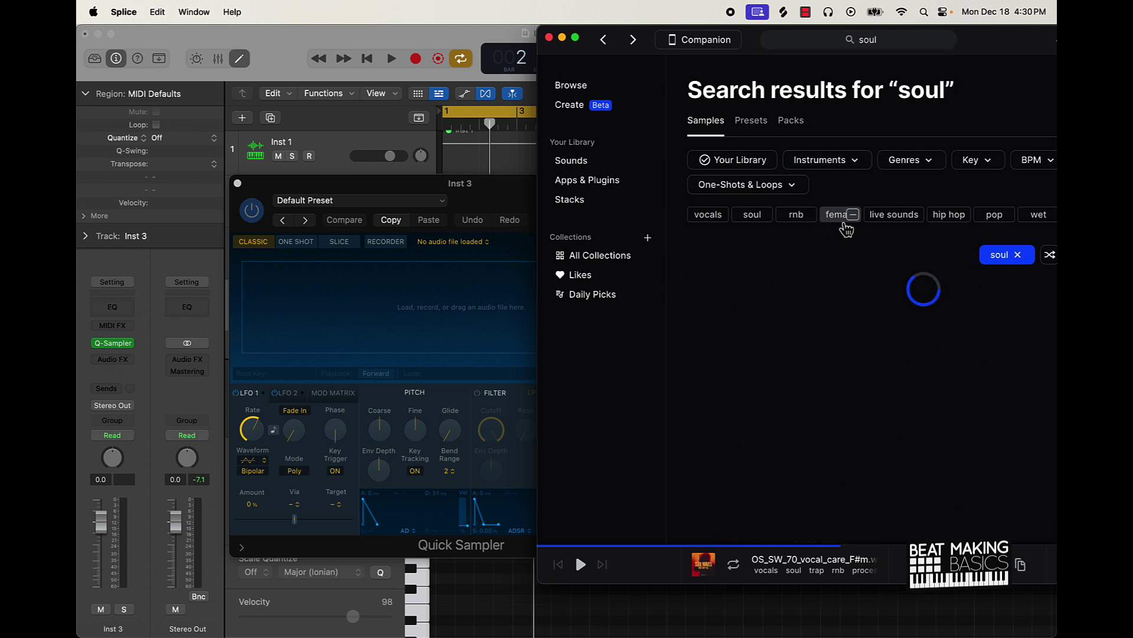
Filter the soul samples by the drums tag and expand the full list of tags.
{"action": "left_click_drag", "start_coordinate": [1041, 46], "coordinate": [932, 46]}
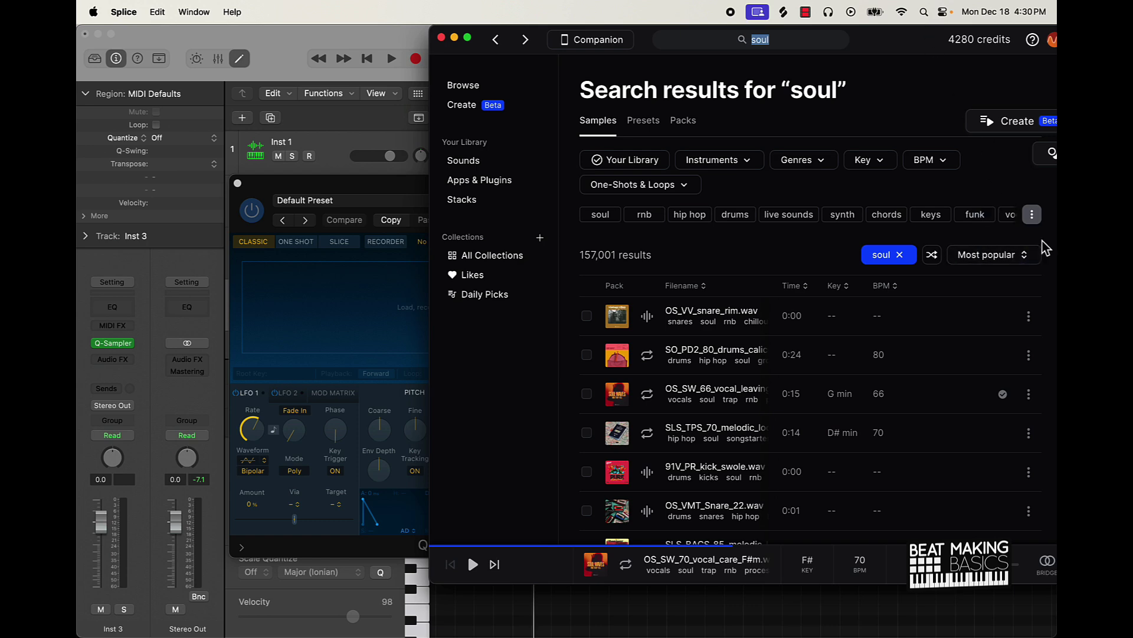
{"action": "left_click", "coordinate": [735, 214]}
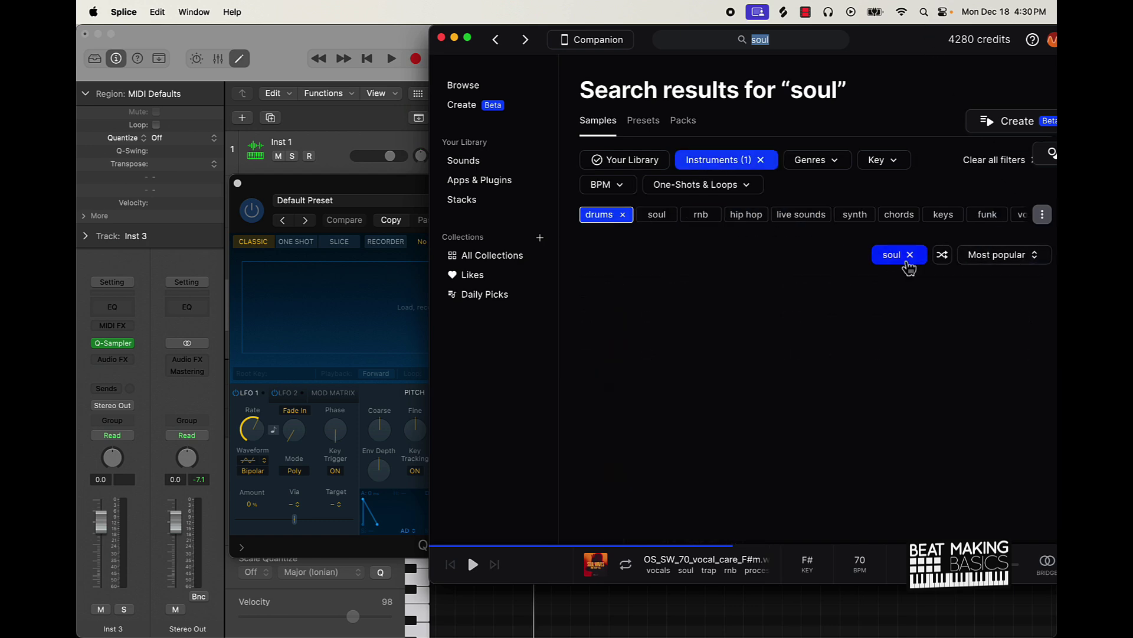
{"action": "left_click", "coordinate": [1033, 215]}
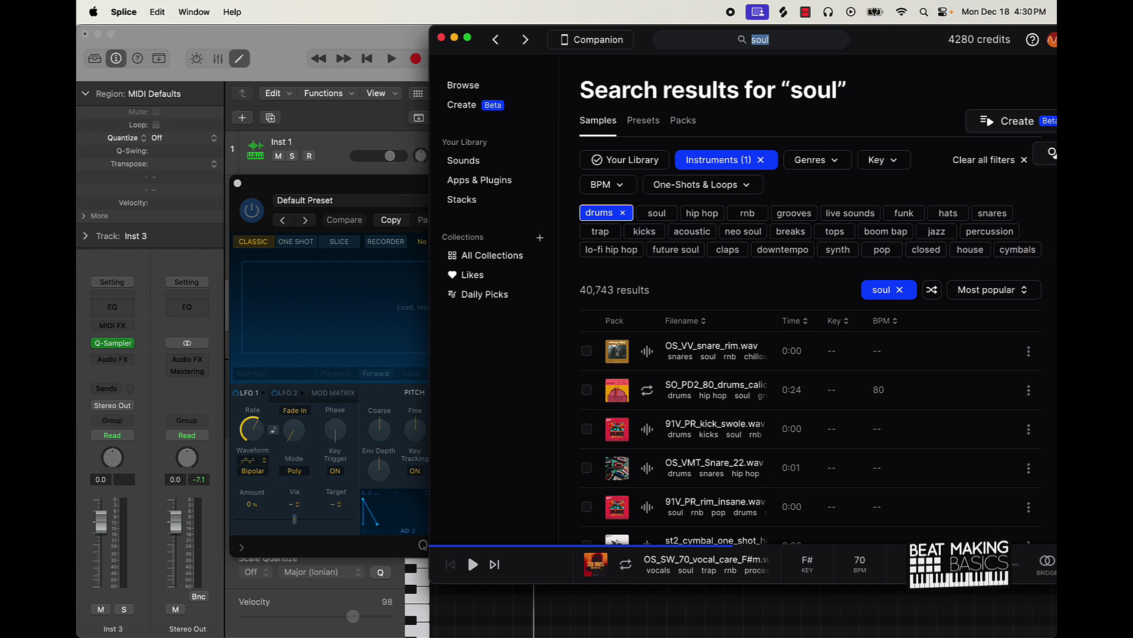
Audition OS_VV_snare_rim.wav, load it into the Inst 3 Quick Sampler, and close the sampler window.
{"action": "left_click", "coordinate": [649, 353]}
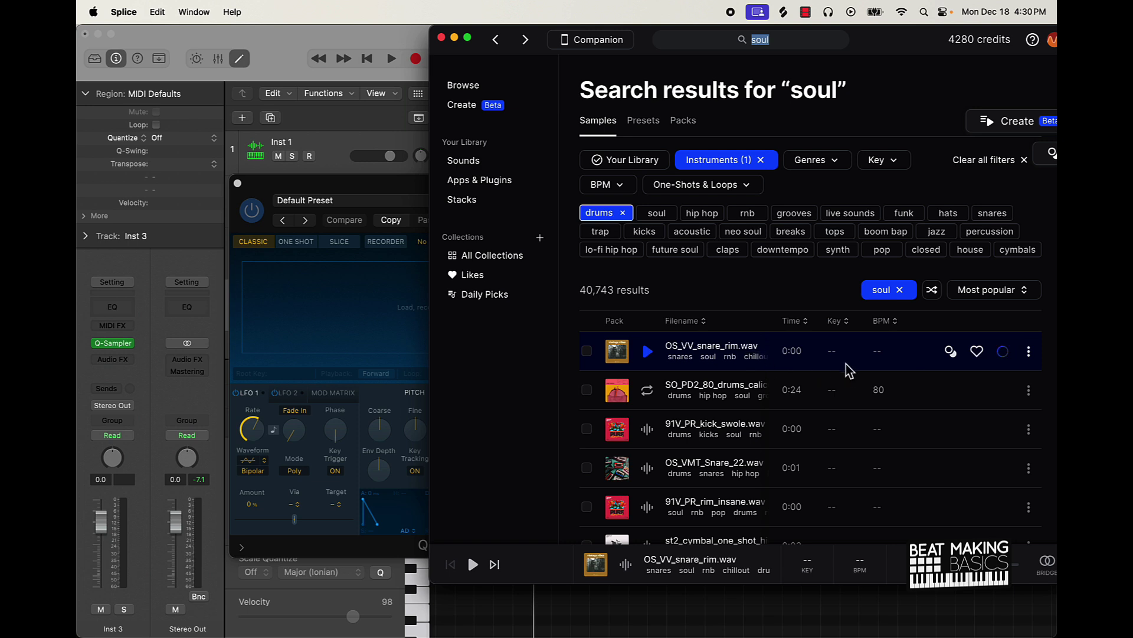
{"action": "left_click_drag", "start_coordinate": [864, 363], "coordinate": [337, 329]}
{"action": "left_click", "coordinate": [302, 176]}
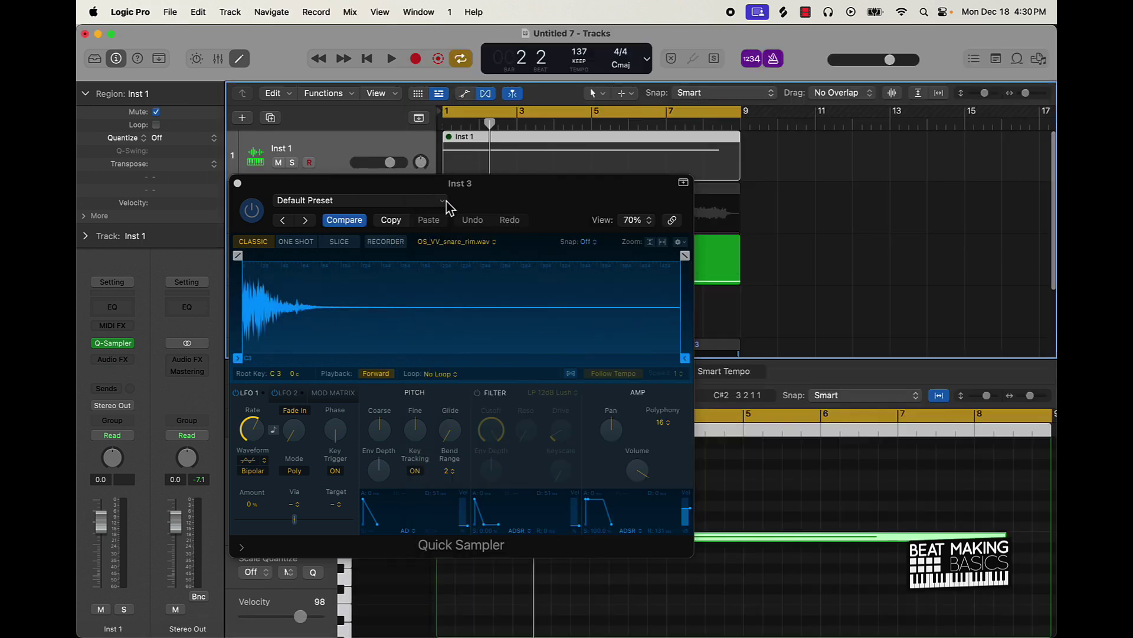
{"action": "left_click", "coordinate": [237, 183]}
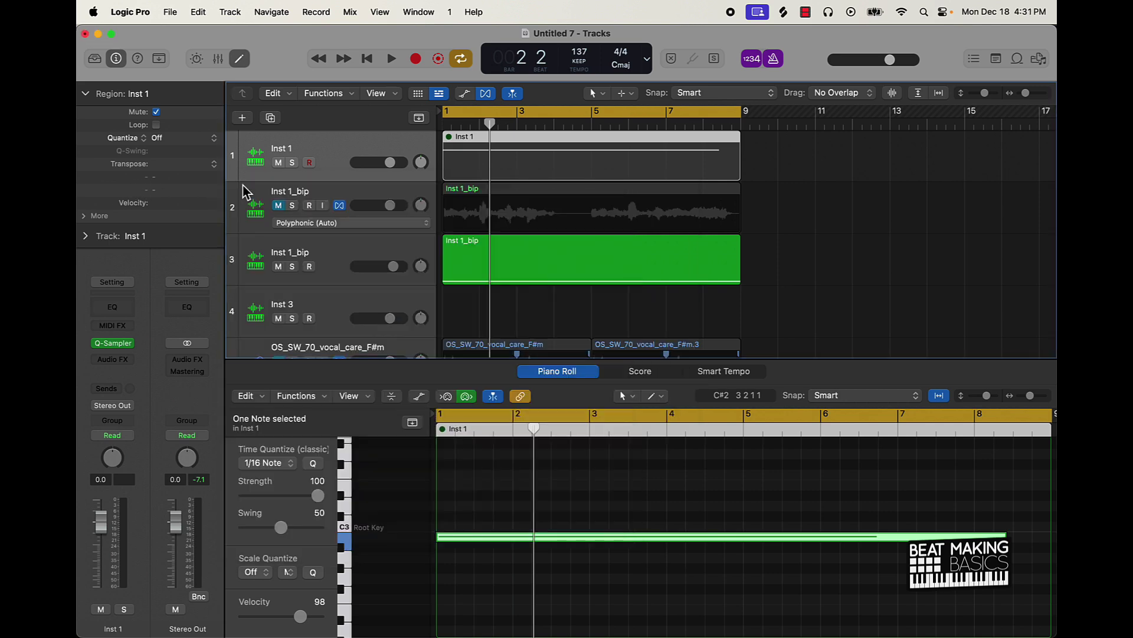
Open Musical Typing, select the Inst 3 track, and test the snare on C3.
{"action": "left_click", "coordinate": [842, 278]}
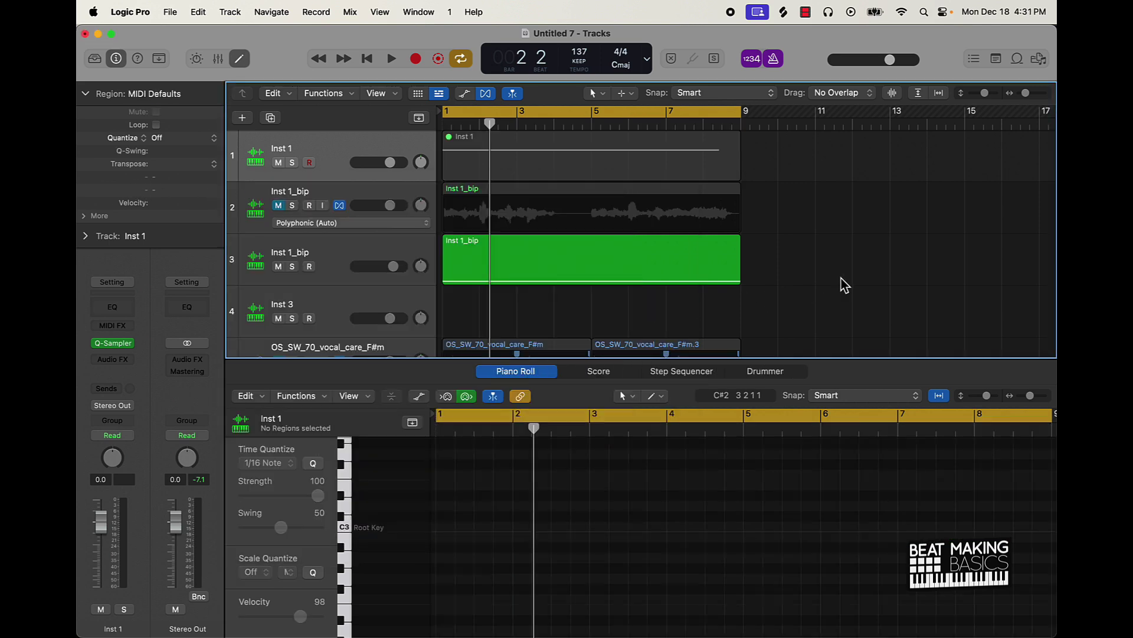
{"action": "key", "text": "super+k"}
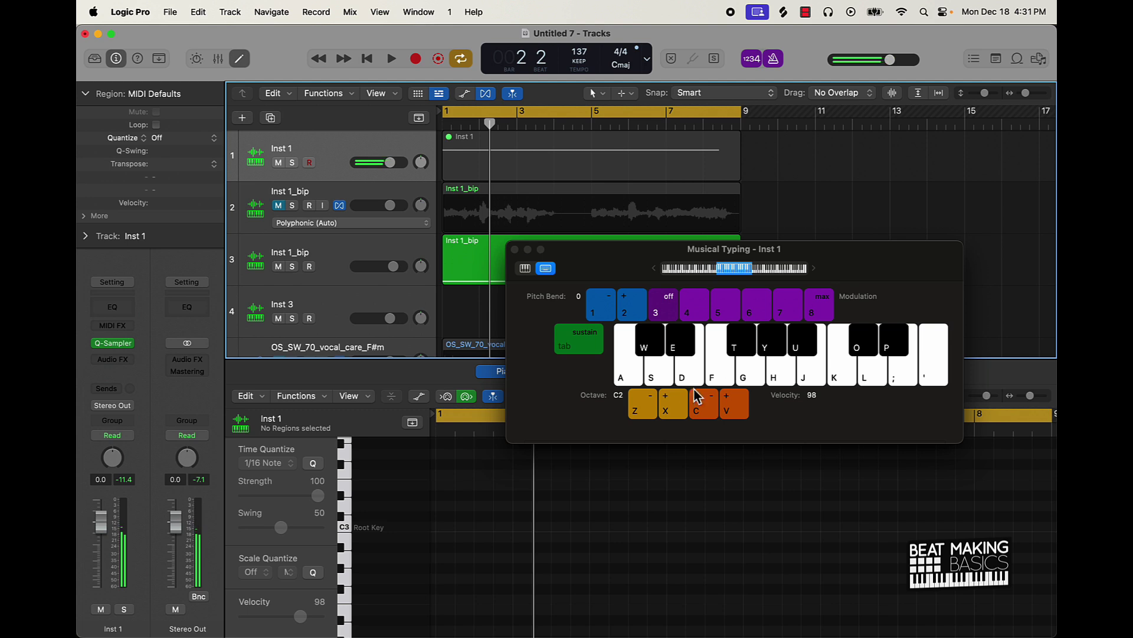
{"action": "left_click", "coordinate": [359, 302]}
{"action": "key", "text": "k"}
{"action": "key", "text": "k"}
{"action": "left_click_drag", "start_coordinate": [599, 269], "coordinate": [598, 362]}
Record a snare pattern on C3 across the eight-bar cycle on the Inst 3 track and close Musical Typing.
{"action": "key", "text": "r"}
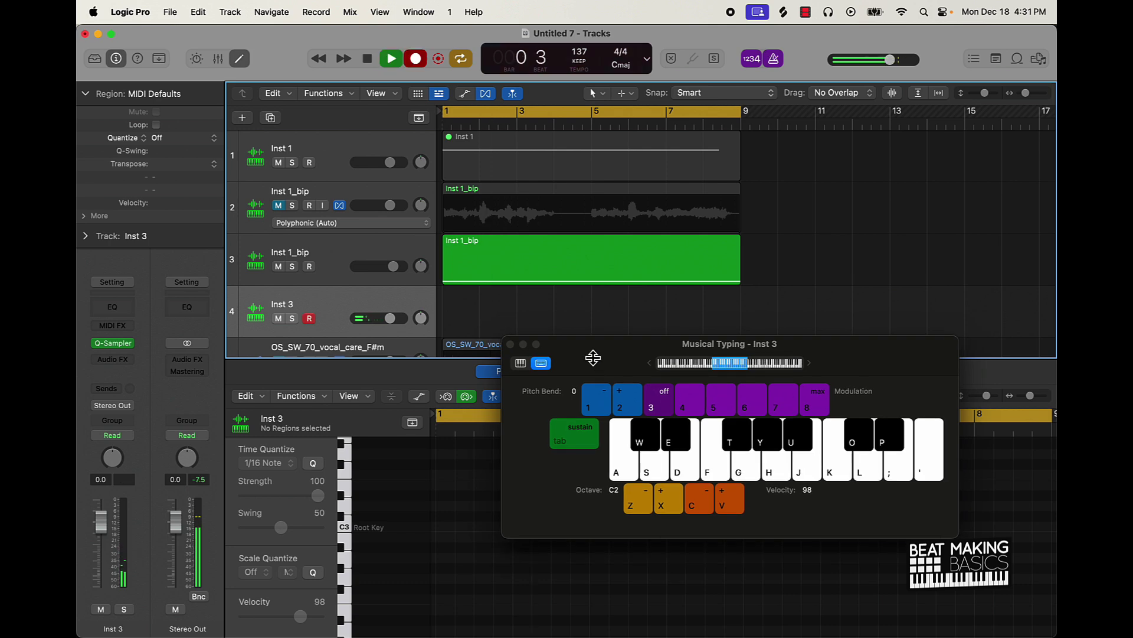
{"action": "key", "text": "k"}
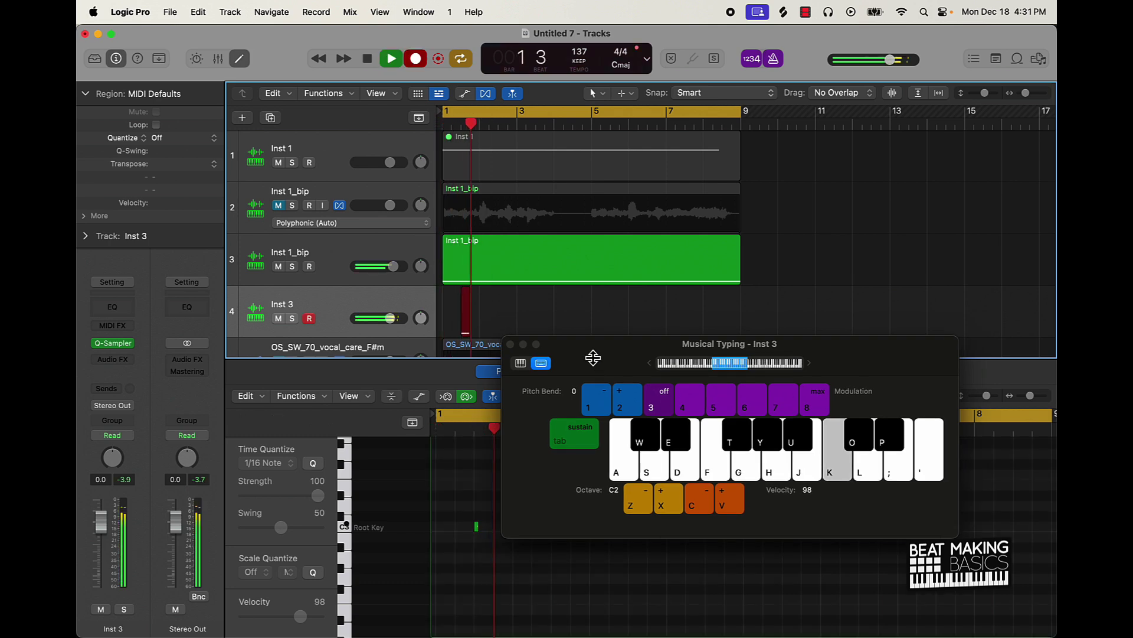
{"action": "key", "text": "k"}
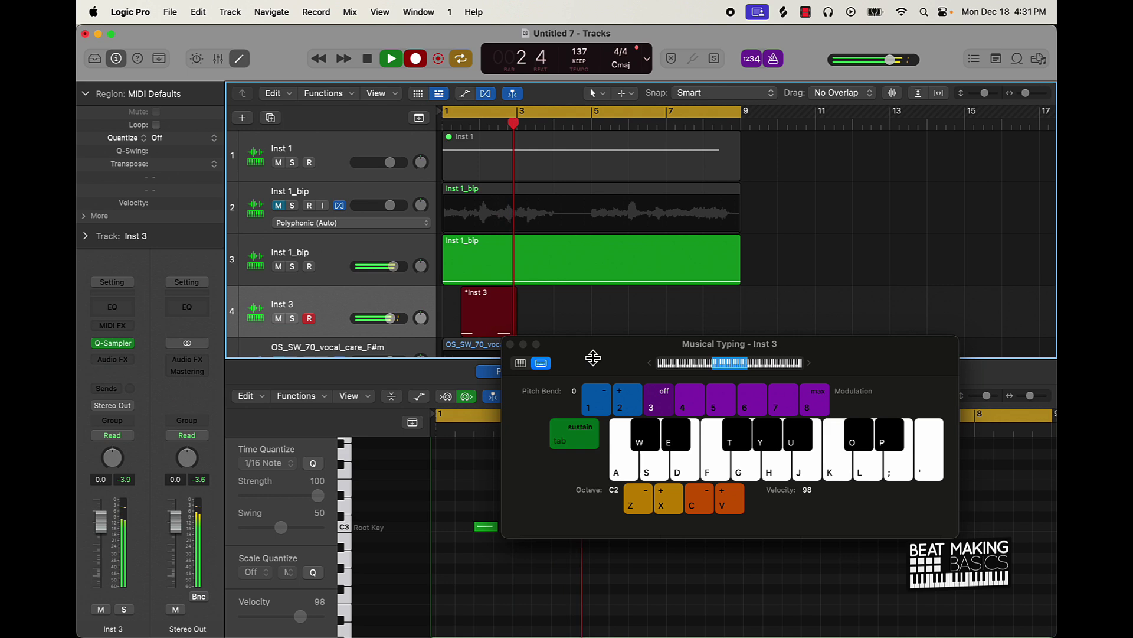
{"action": "key", "text": "k"}
{"action": "key", "text": "k"}
{"action": "key", "text": "k"}
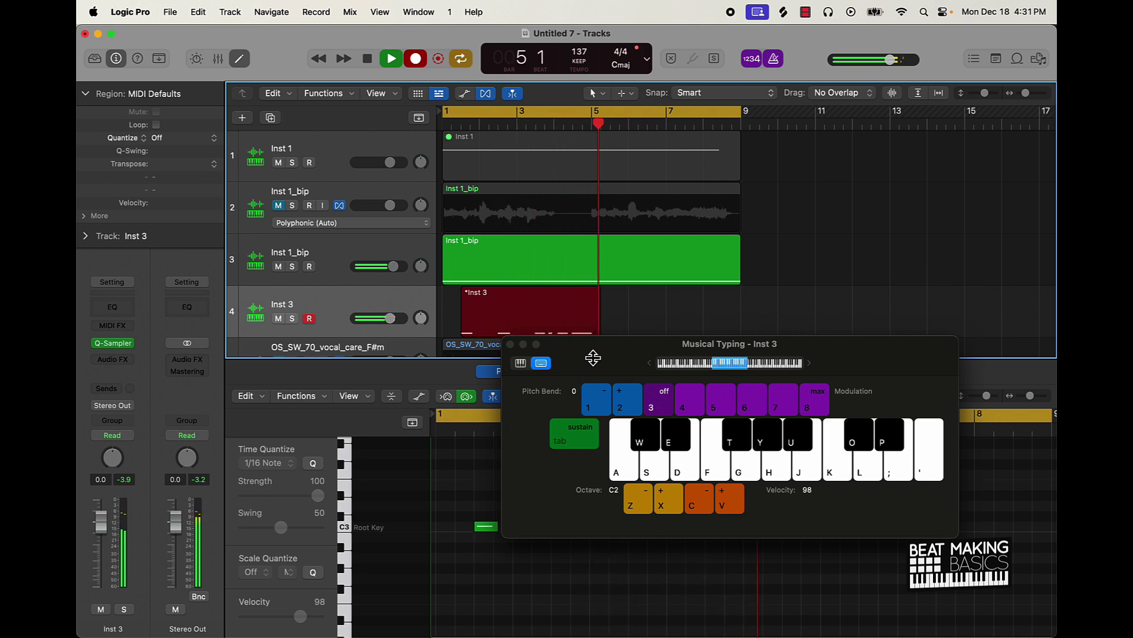
{"action": "key", "text": "k"}
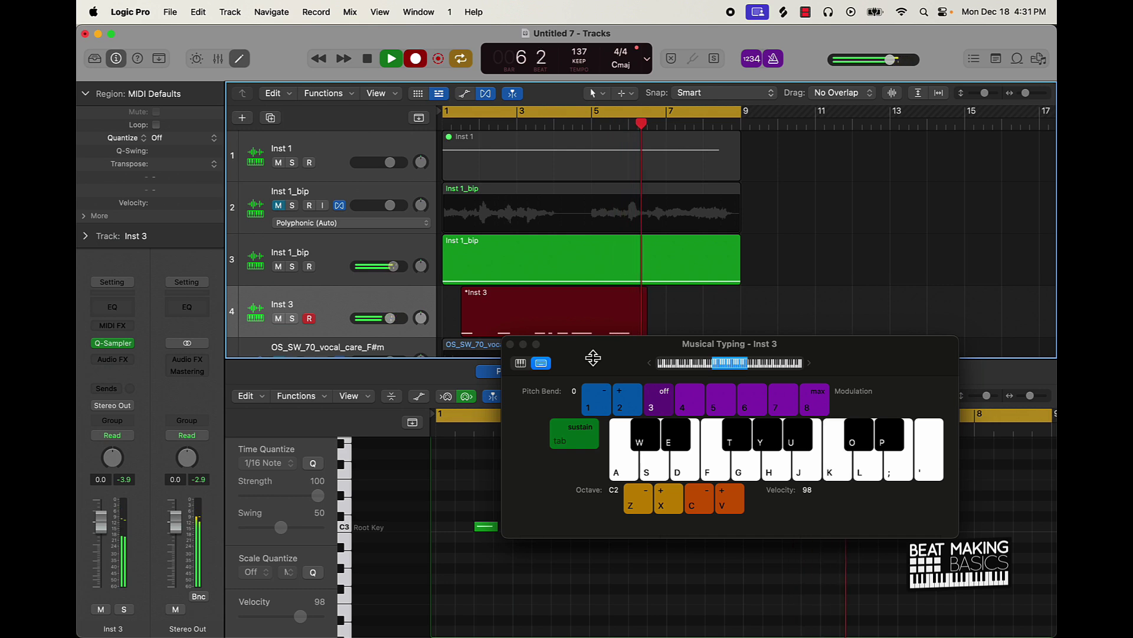
{"action": "key", "text": "k"}
{"action": "key", "text": "k"}
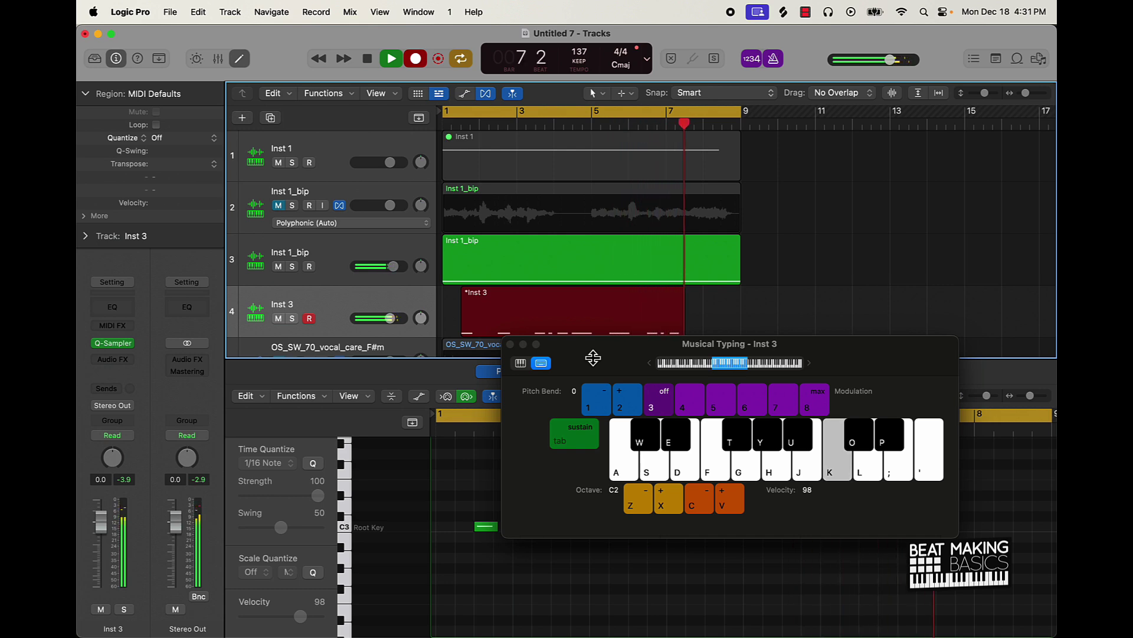
{"action": "key", "text": "k"}
{"action": "key", "text": "k"}
{"action": "key", "text": "k"}
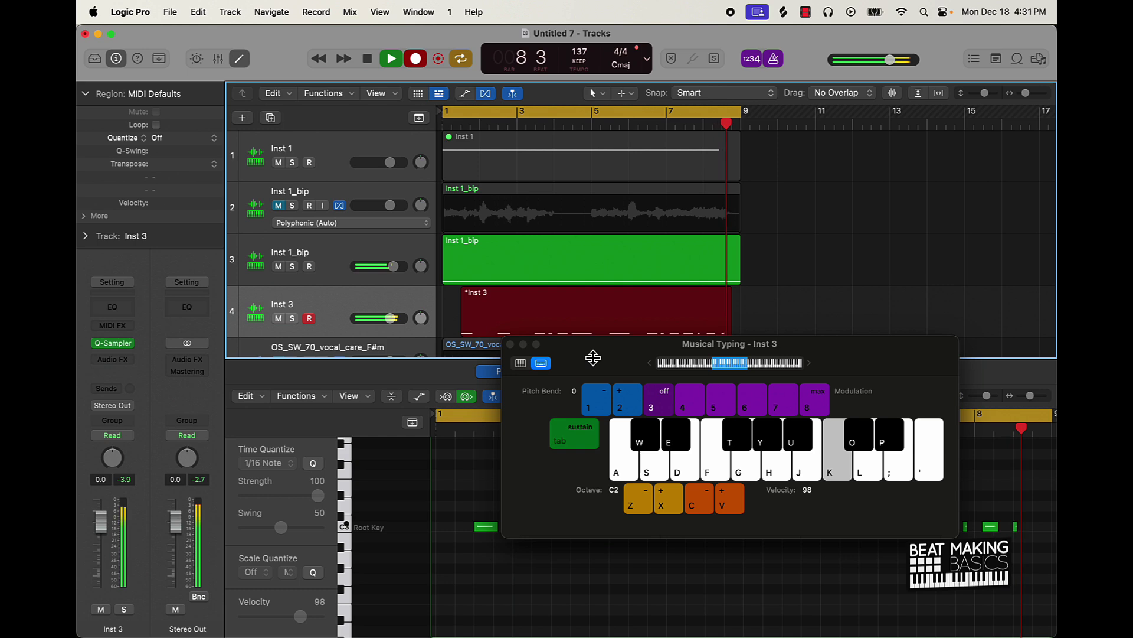
{"action": "key", "text": "k"}
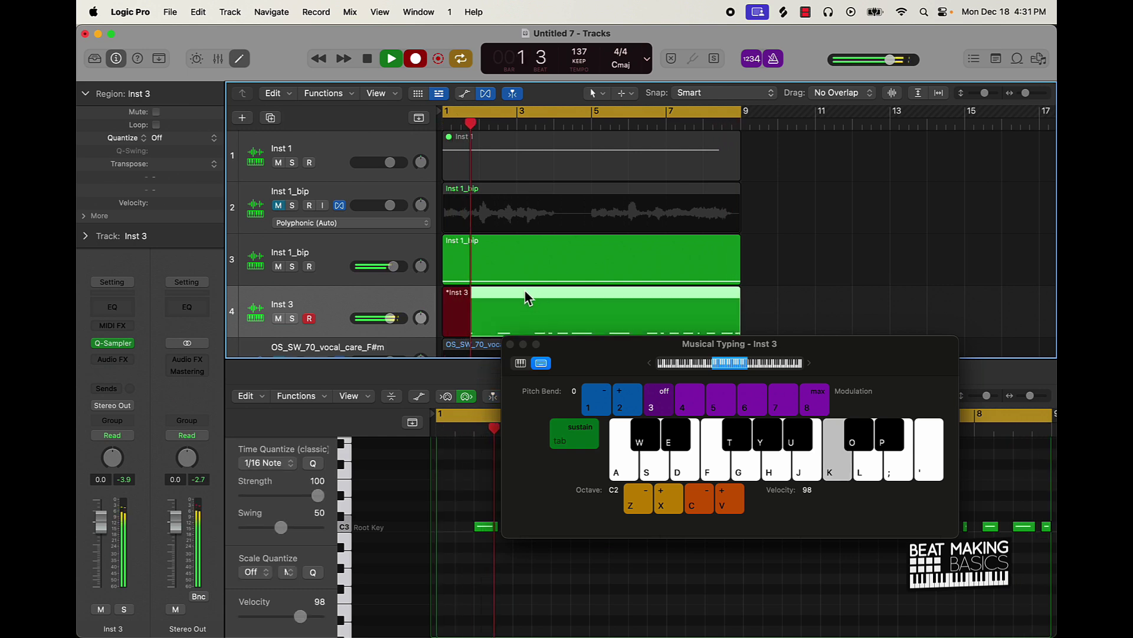
{"action": "left_click", "coordinate": [510, 343]}
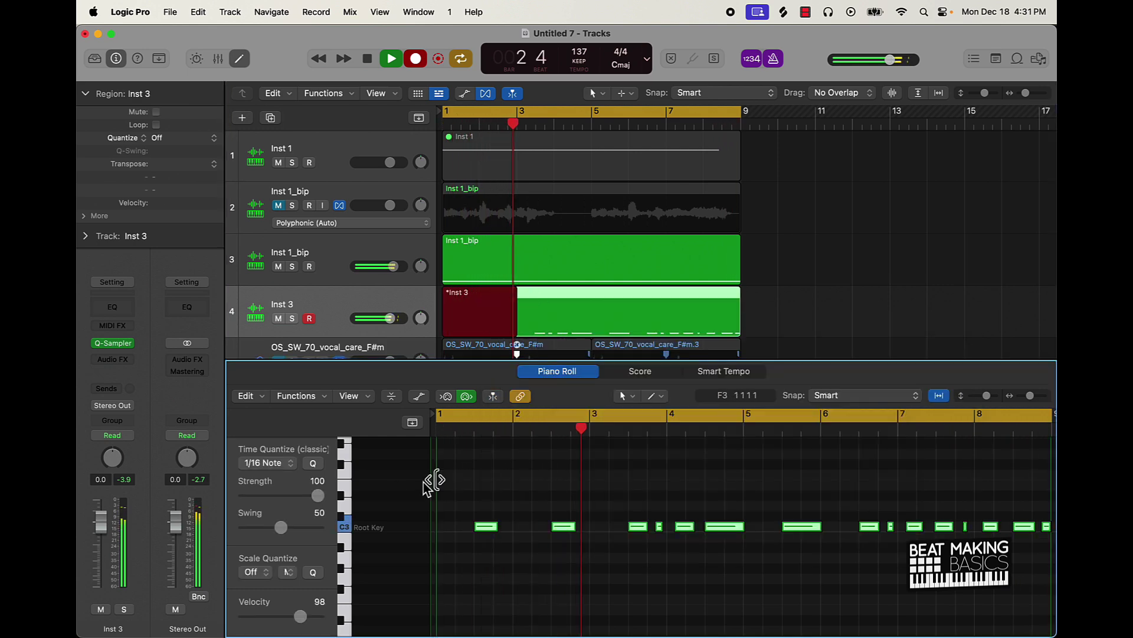
Set the snare notes' time quantize to 1/16 Swing A and stop recording.
{"action": "left_click", "coordinate": [268, 462]}
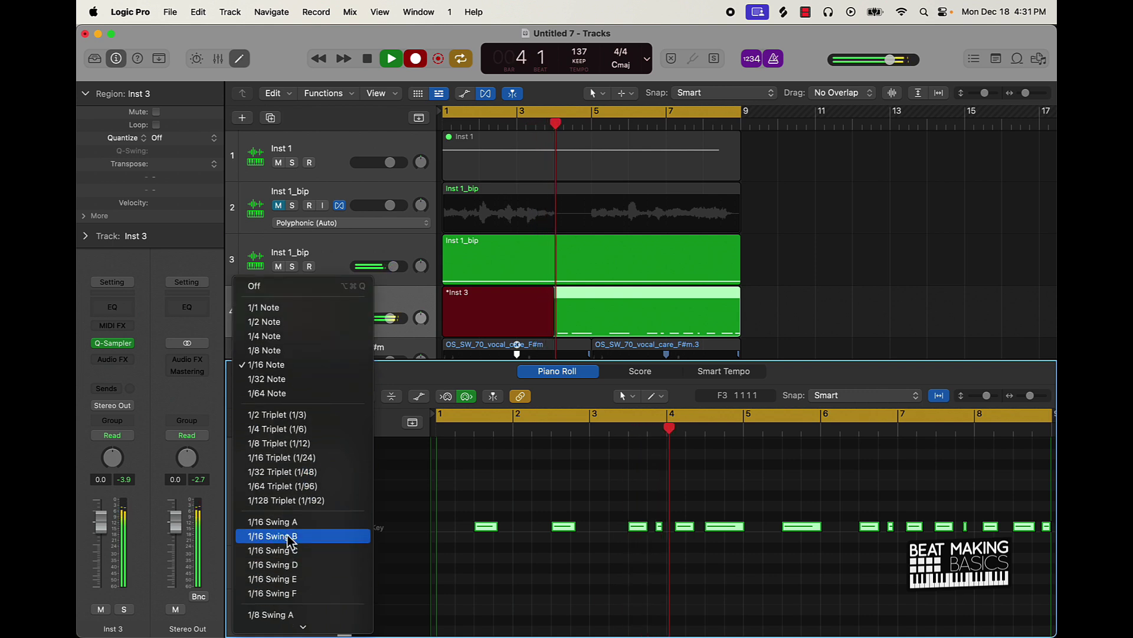
{"action": "left_click", "coordinate": [289, 524]}
{"action": "key", "text": "space"}
{"action": "left_click", "coordinate": [804, 217]}
{"action": "left_click", "coordinate": [348, 314]}
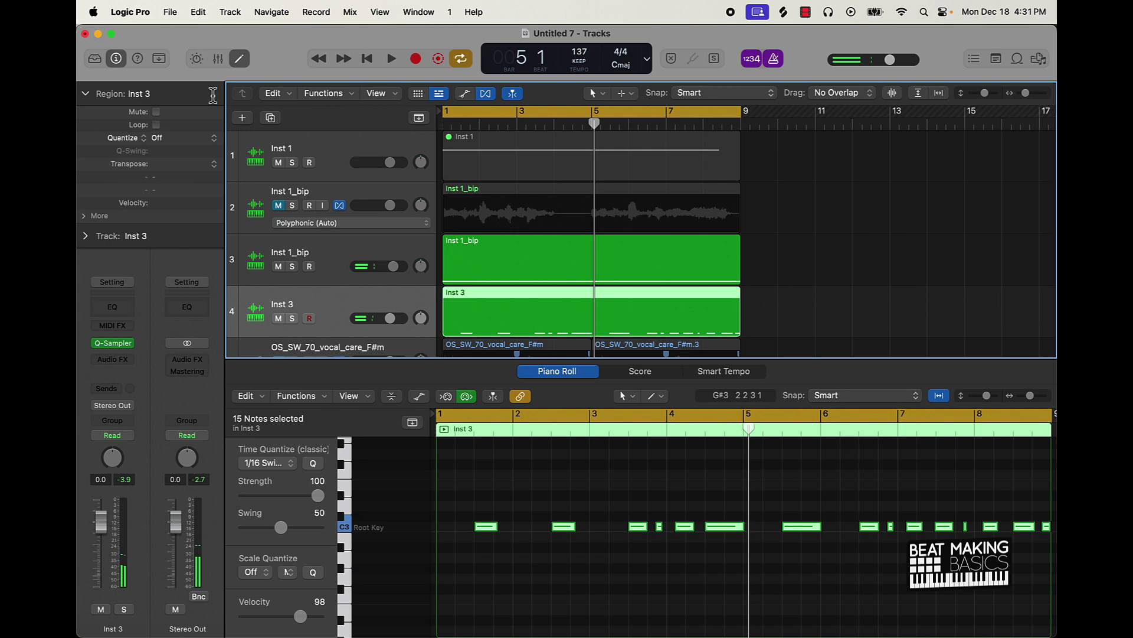
Create one new software instrument track with Quick Sampler (Single Sample) and switch to Splice.
{"action": "left_click", "coordinate": [242, 118]}
{"action": "left_click", "coordinate": [832, 510]}
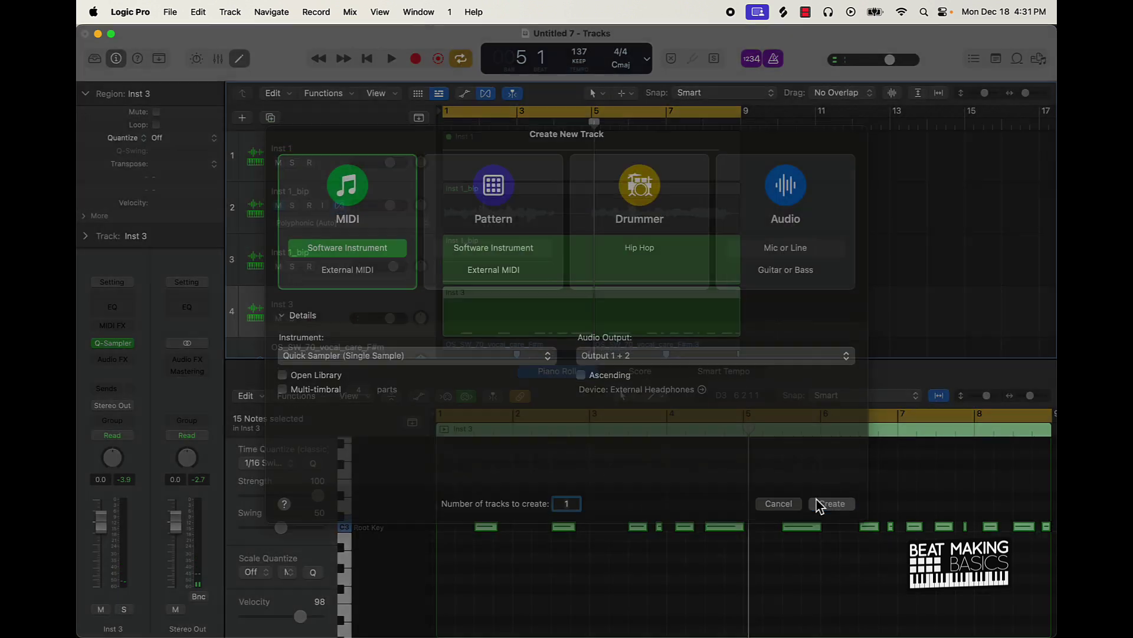
{"action": "mouse_move", "coordinate": [434, 596]}
{"action": "left_click", "coordinate": [549, 614]}
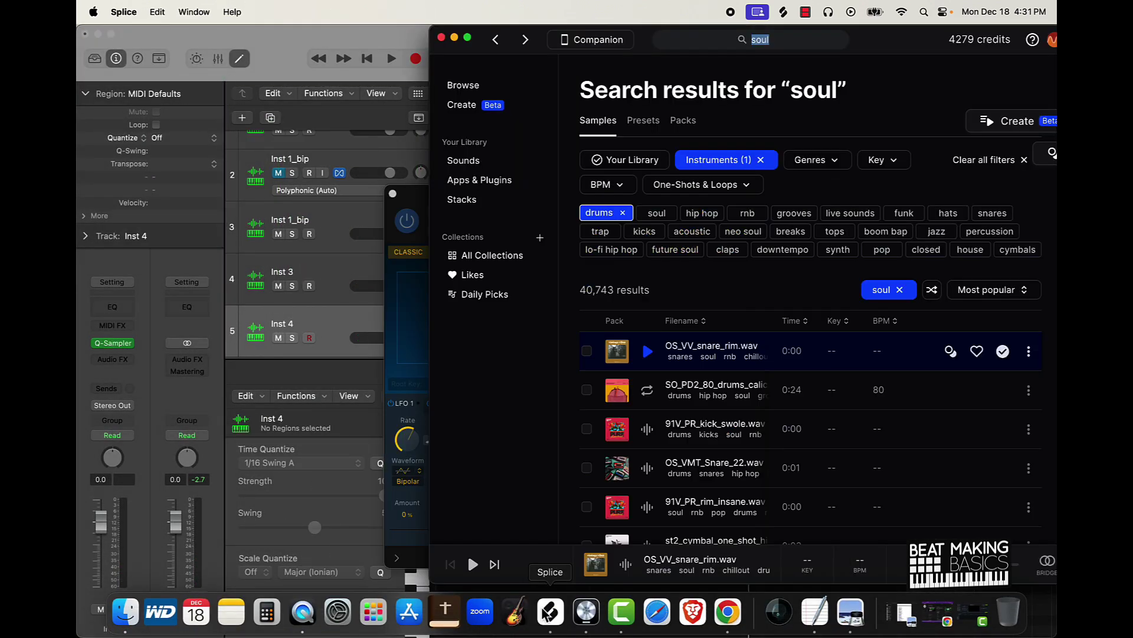
Audition SO_PD2_80_drums_calico and 91V_PR_kick_swole.wav, and add the kick sample to the library.
{"action": "left_click", "coordinate": [665, 401]}
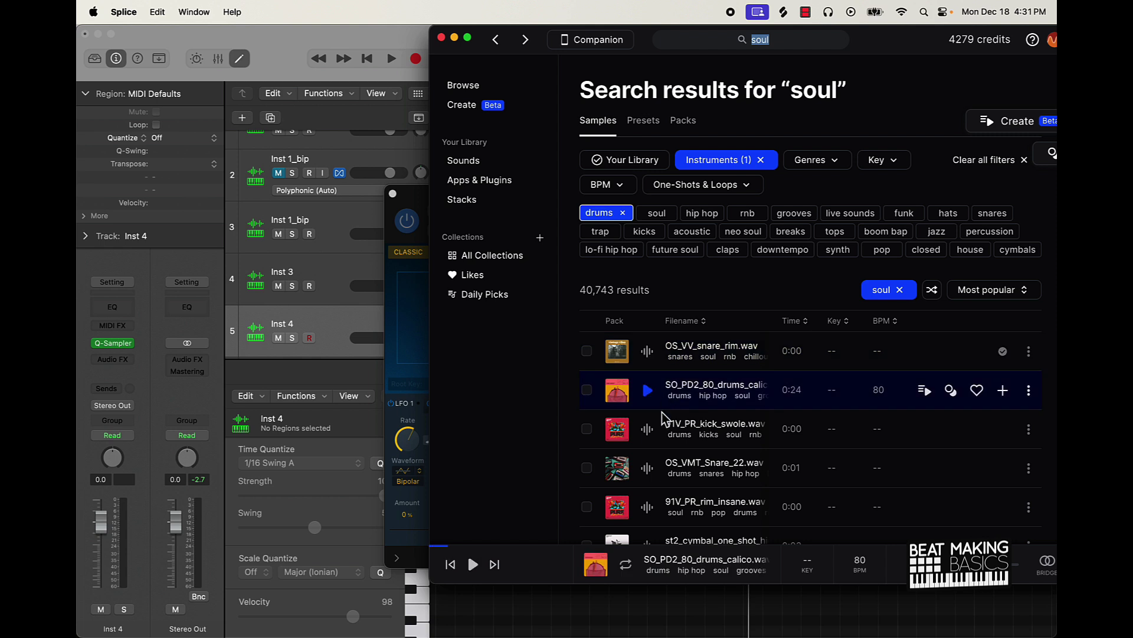
{"action": "left_click", "coordinate": [647, 436]}
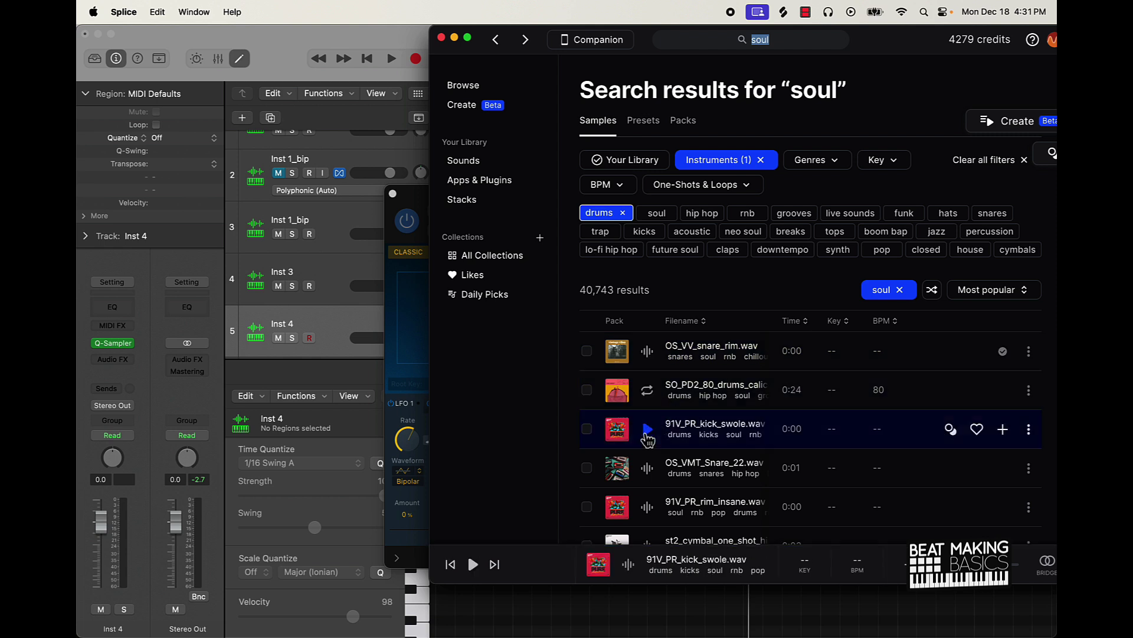
{"action": "left_click", "coordinate": [1003, 429]}
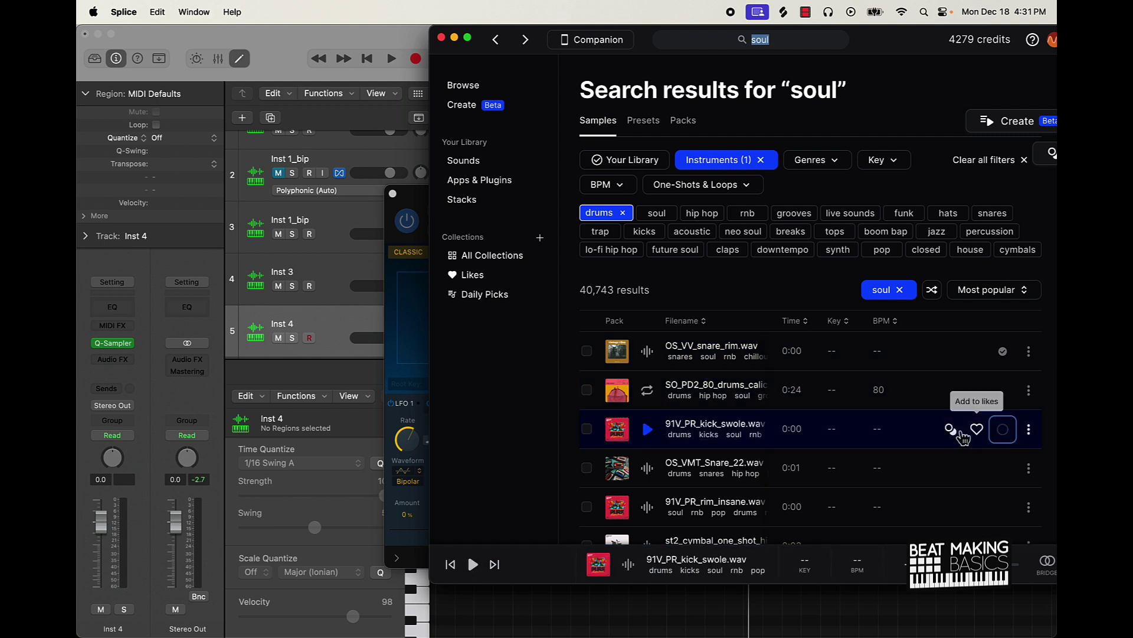
Load 91V_PR_kick_swole.wav into the Inst 4 Quick Sampler in Logic Pro and close the sampler window.
{"action": "left_click_drag", "start_coordinate": [810, 436], "coordinate": [417, 321]}
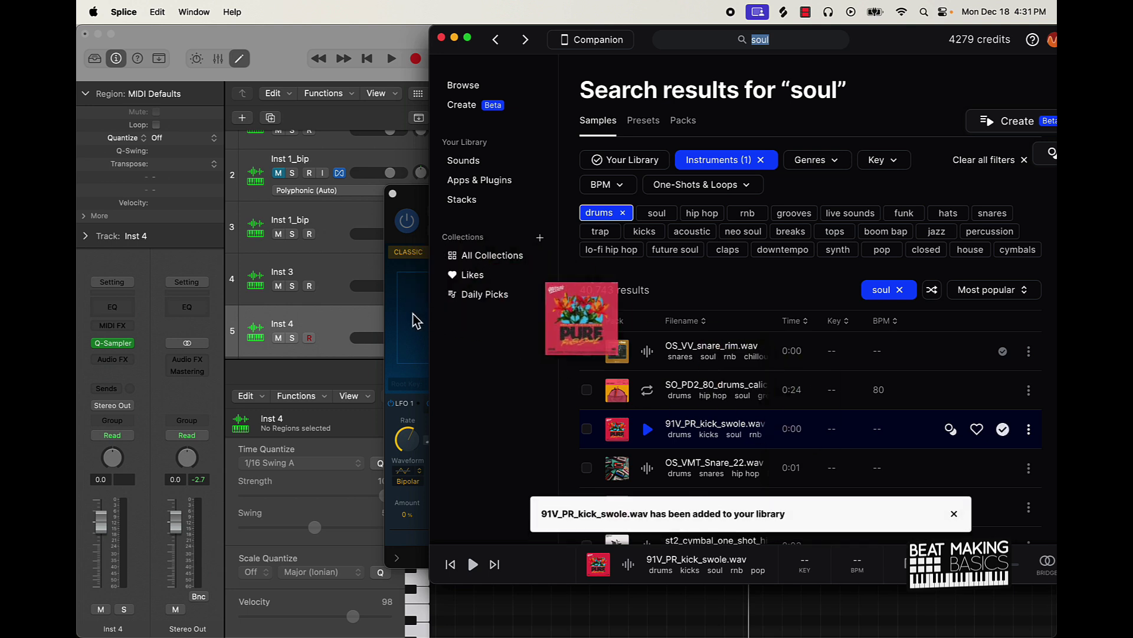
{"action": "left_click_drag", "start_coordinate": [810, 429], "coordinate": [417, 322]}
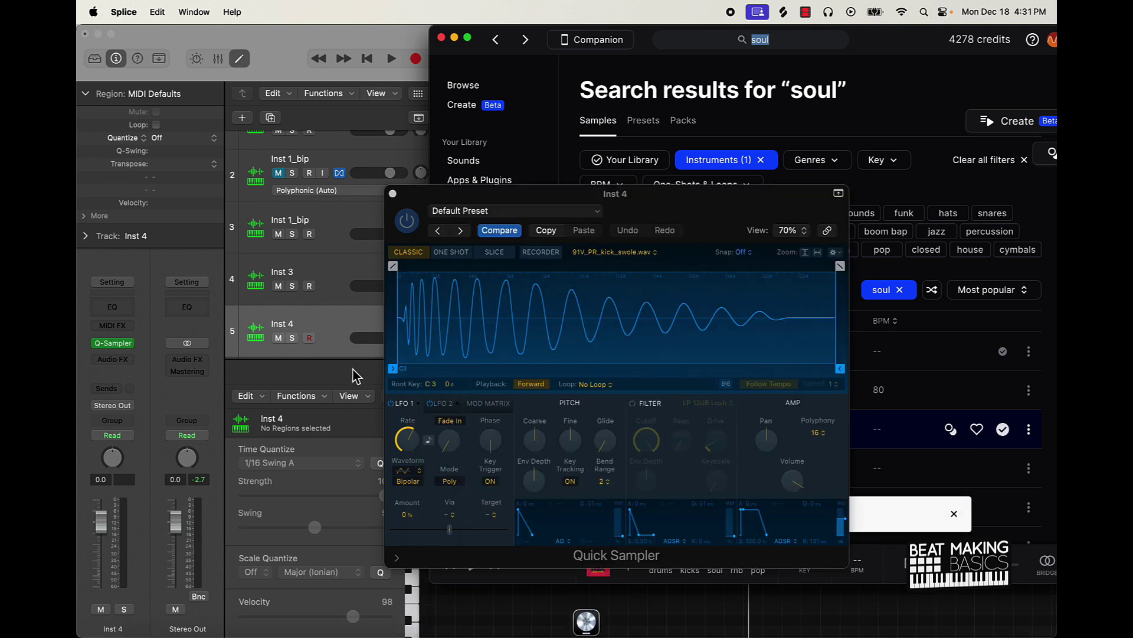
{"action": "left_click", "coordinate": [356, 375]}
{"action": "left_click", "coordinate": [393, 193]}
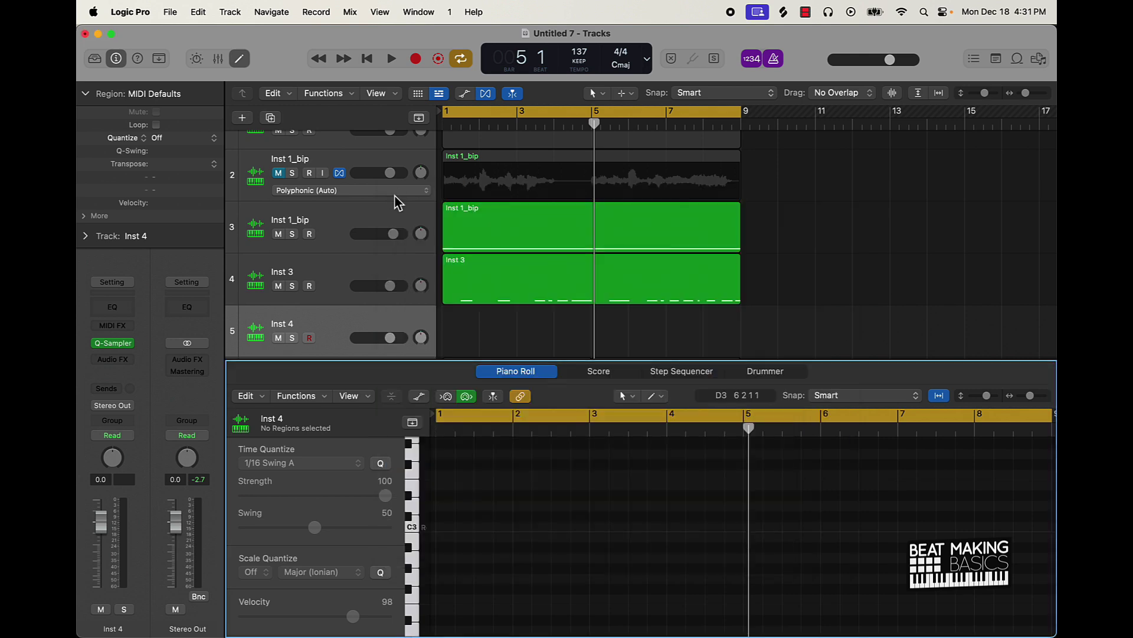
Open Musical Typing and record a kick pattern on C3 across the eight-bar cycle on the Inst 4 track.
{"action": "key", "text": "super+k"}
{"action": "key", "text": "k"}
{"action": "key", "text": "r"}
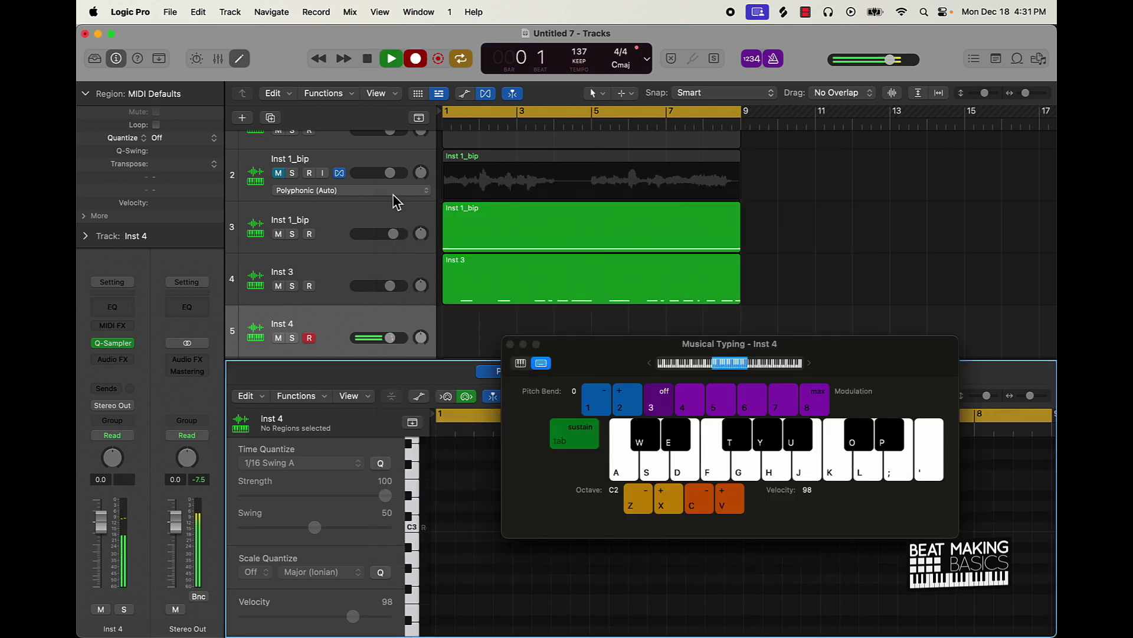
{"action": "key", "text": "k"}
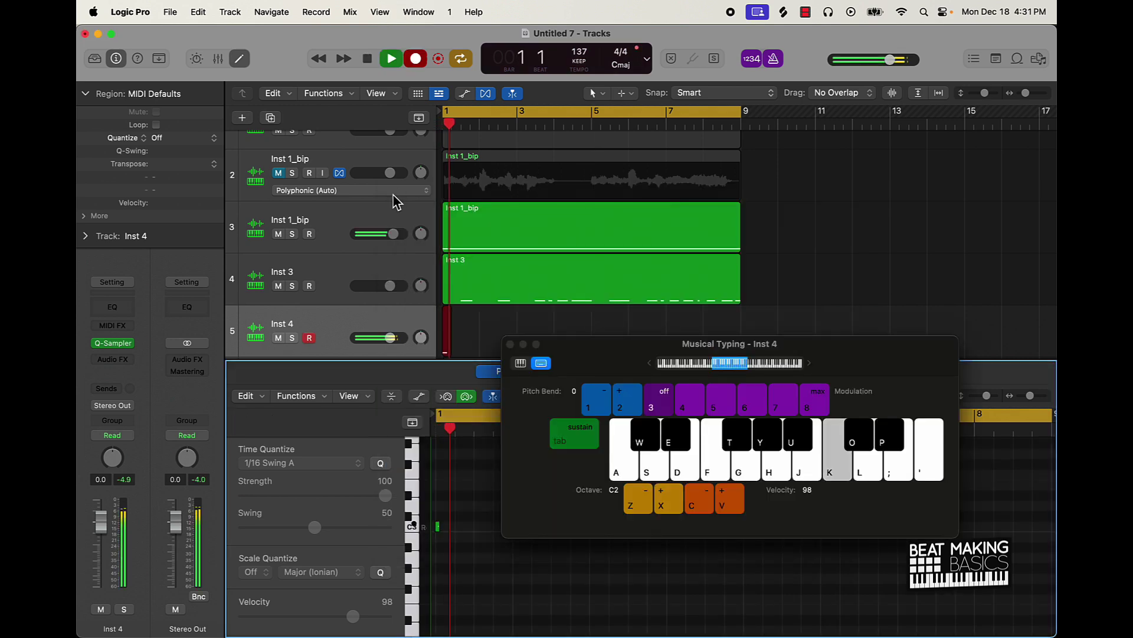
{"action": "key", "text": "k"}
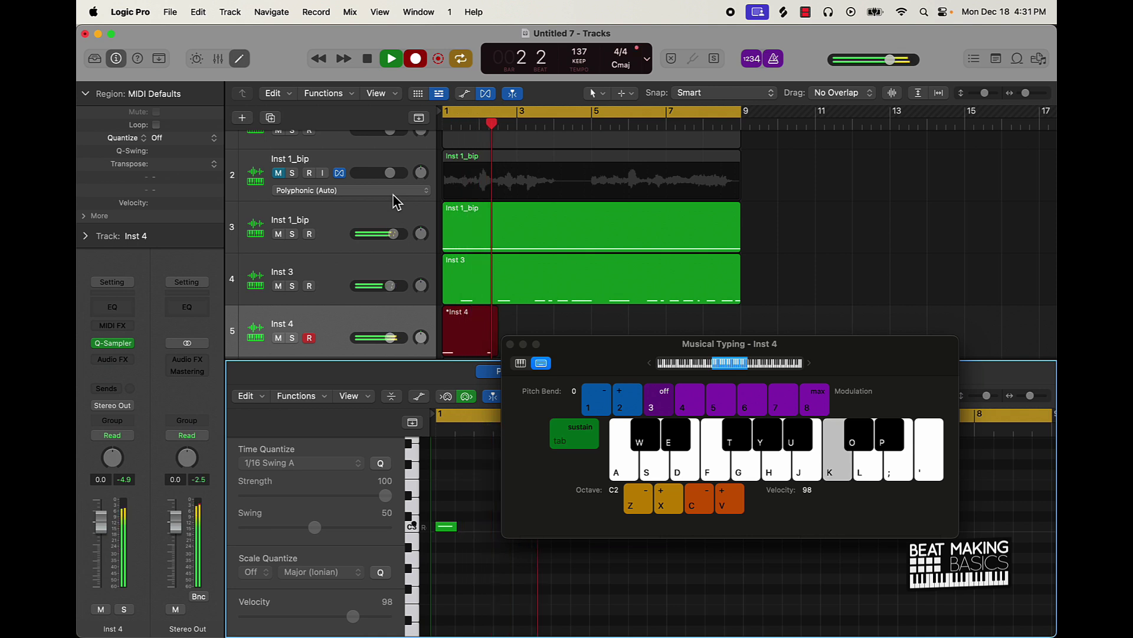
{"action": "key", "text": "k"}
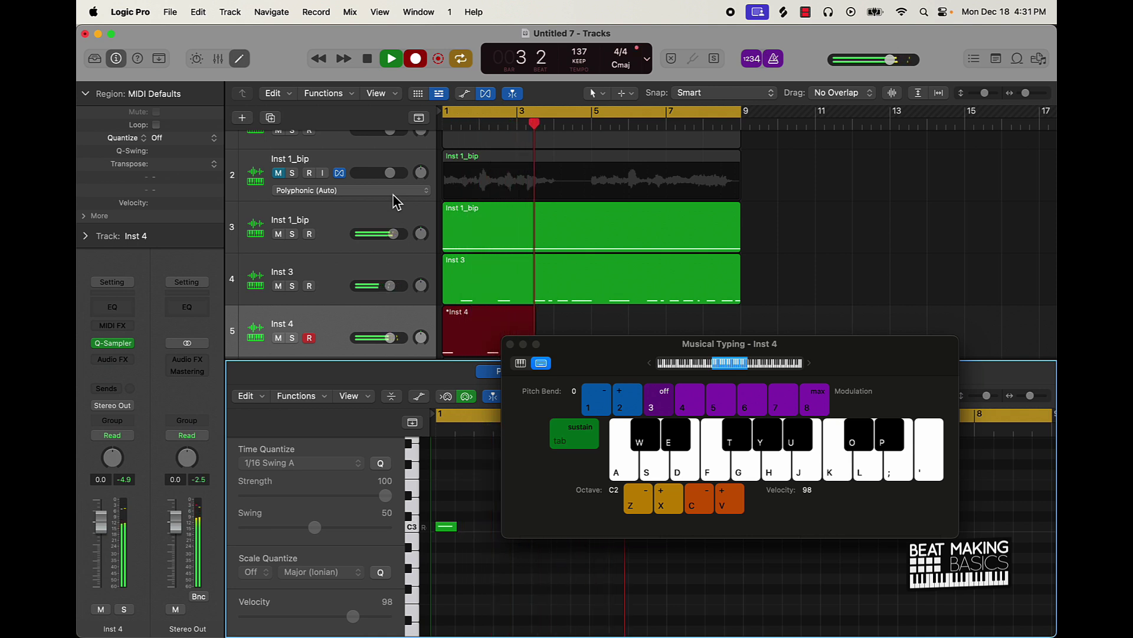
{"action": "key", "text": "k"}
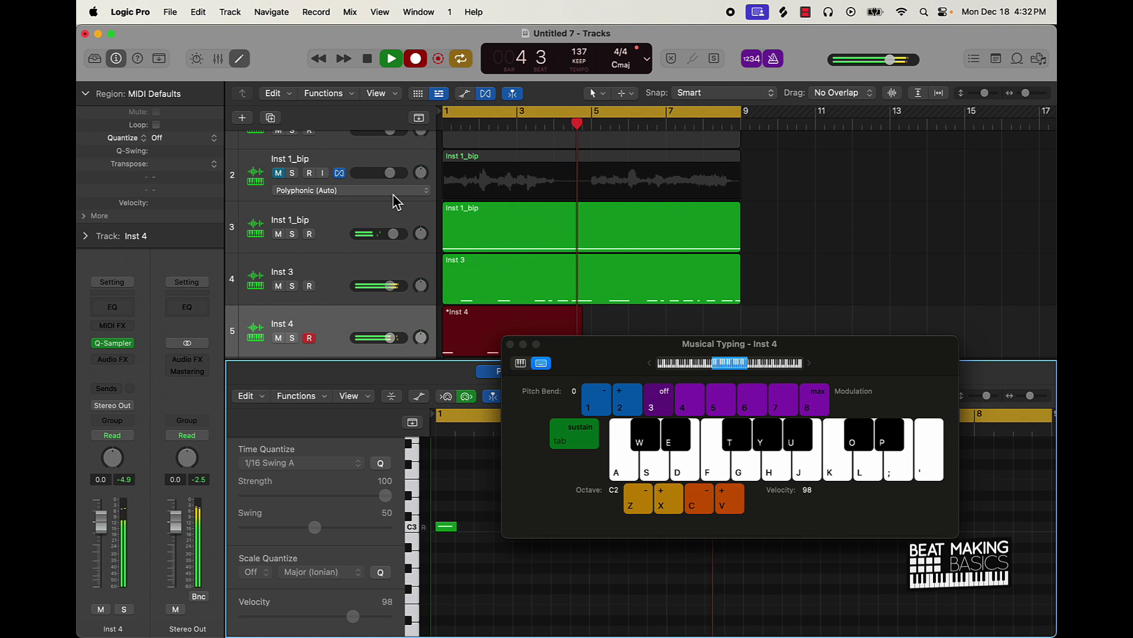
{"action": "key", "text": "k"}
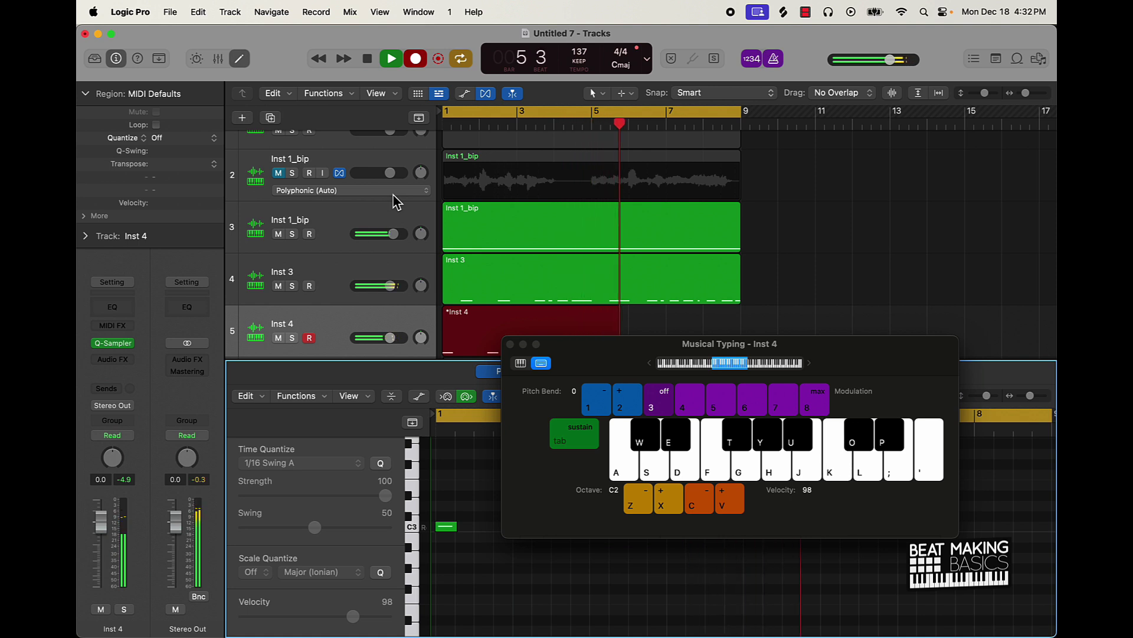
{"action": "key", "text": "k"}
{"action": "key", "text": "k"}
{"action": "key", "text": "k"}
{"action": "key", "text": "k"}
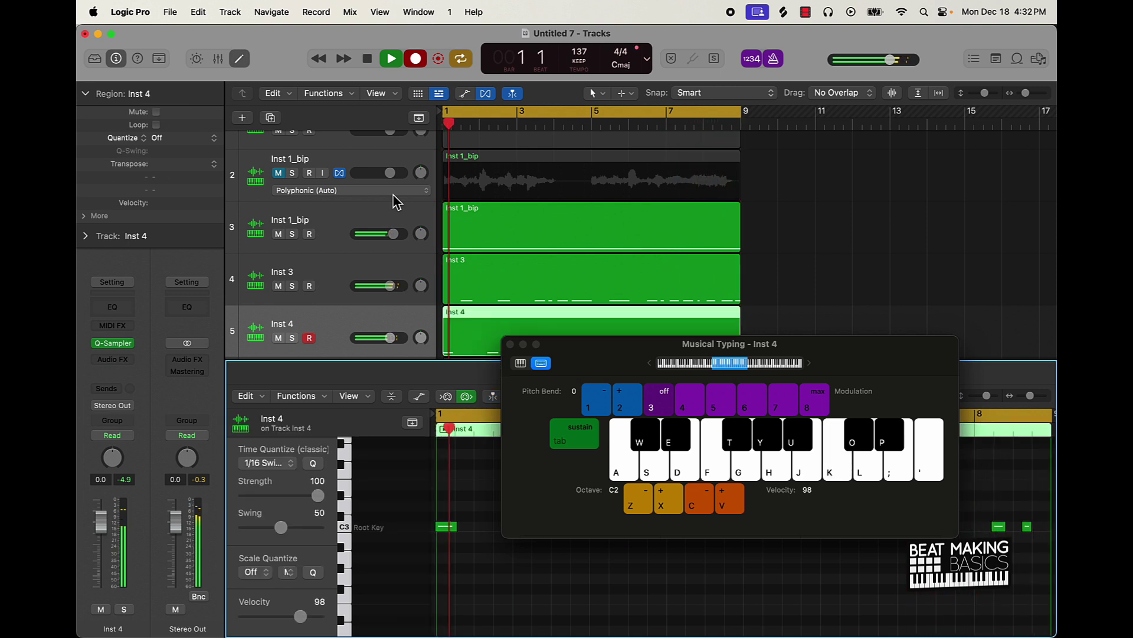
Quantize all Inst 4 kick notes to 1/16 Swing A, close Musical Typing, and raise the track volume to about +1.8 dB during playback.
{"action": "key", "text": "super+a"}
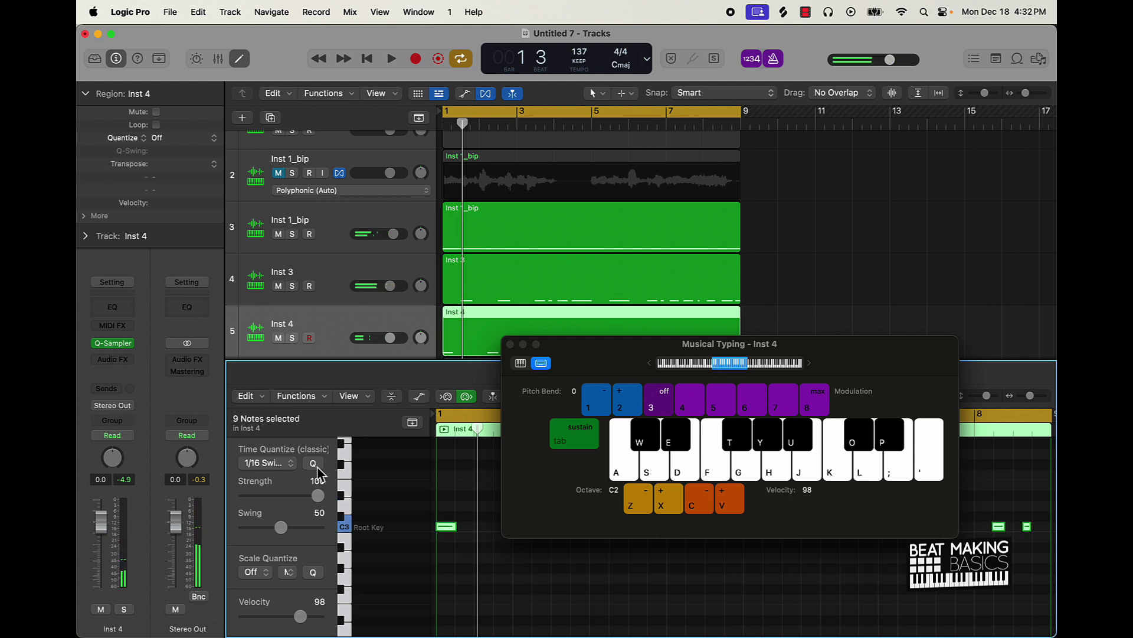
{"action": "left_click", "coordinate": [509, 343]}
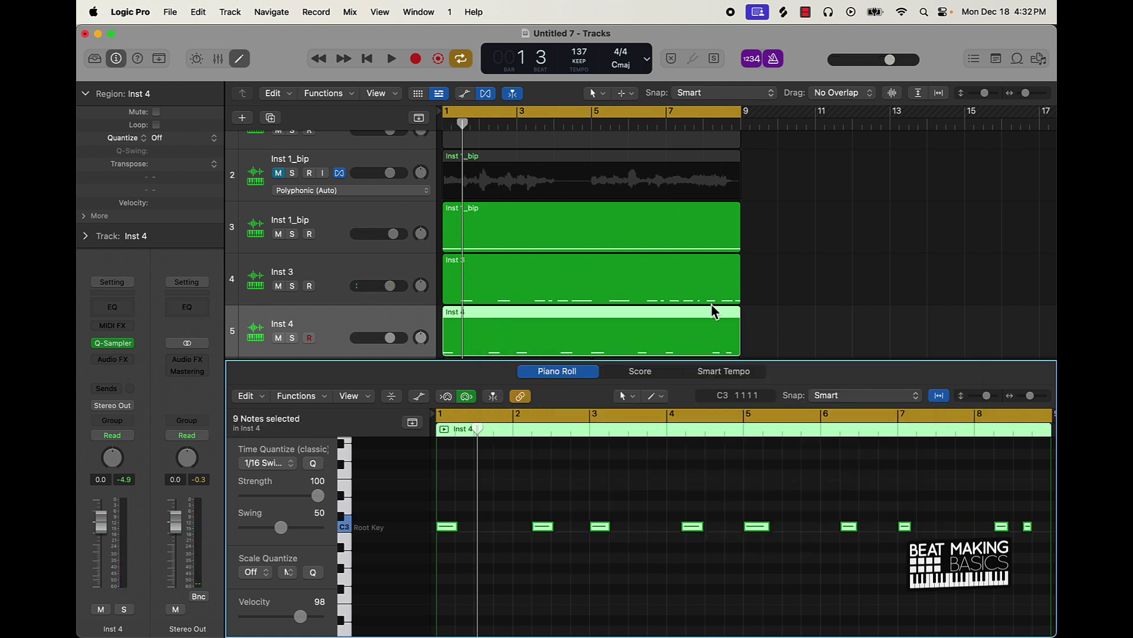
{"action": "key", "text": "space"}
{"action": "left_click_drag", "start_coordinate": [390, 337], "coordinate": [395, 338]}
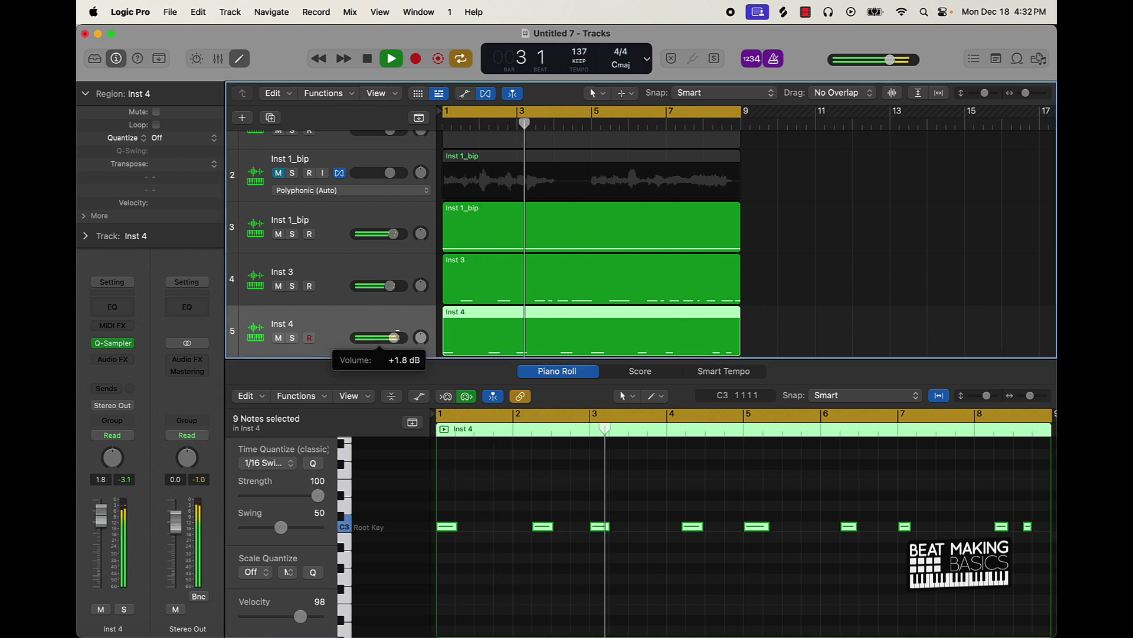
{"action": "key", "text": "space"}
Set the Inst 3 snare notes' time quantize to 1/8 Swing A and play the beat back from the start.
{"action": "left_click", "coordinate": [576, 293]}
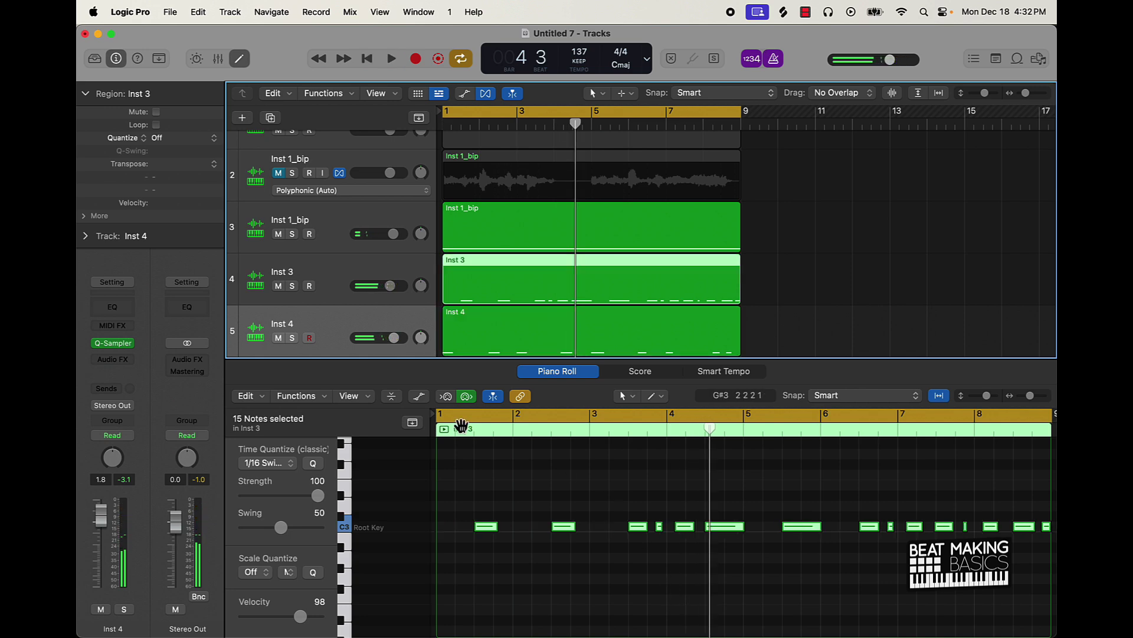
{"action": "left_click", "coordinate": [278, 465]}
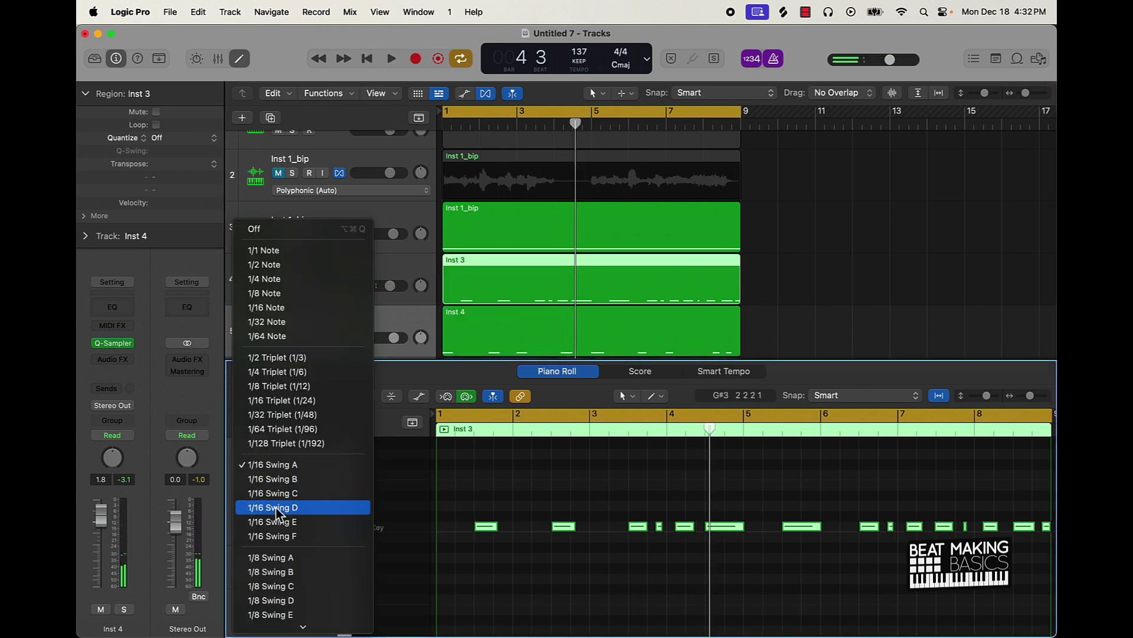
{"action": "left_click", "coordinate": [295, 557]}
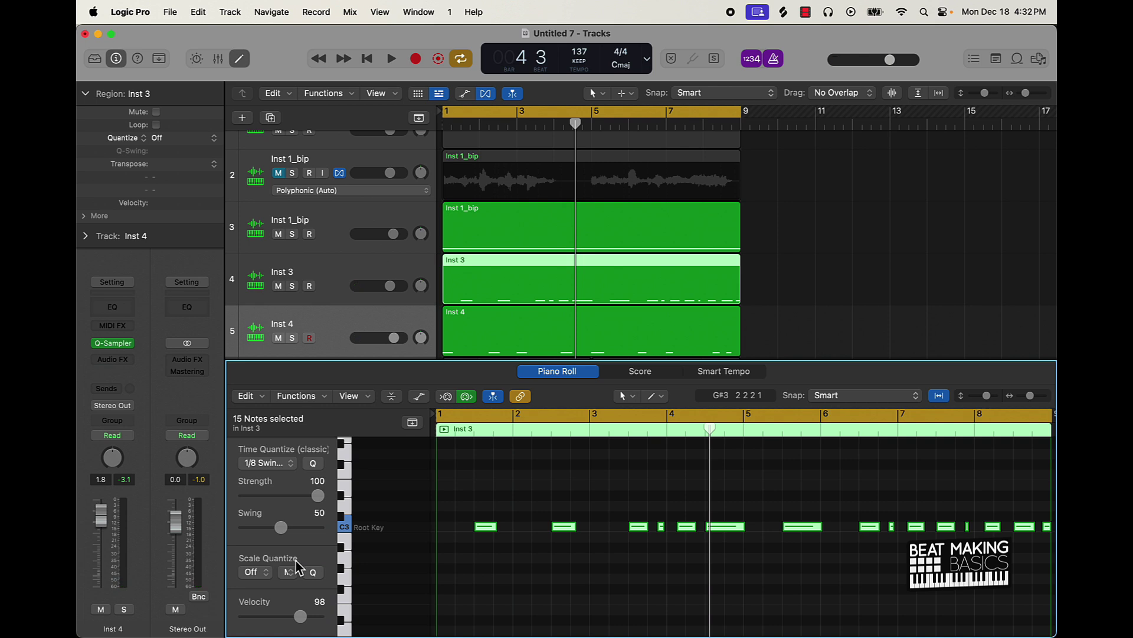
{"action": "key", "text": "Return"}
{"action": "key", "text": "space"}
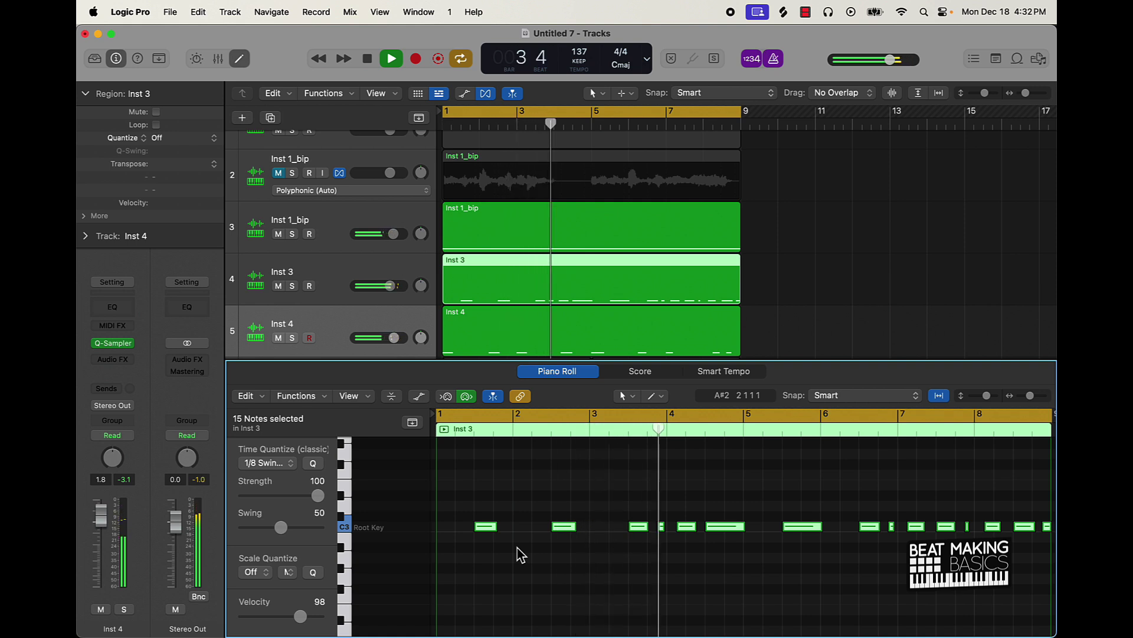
{"action": "key", "text": "space"}
Quantize the Inst 4 kick notes to 1/8 Swing A and raise that track's volume to about +4.9 dB during playback.
{"action": "left_click", "coordinate": [609, 342]}
{"action": "left_click", "coordinate": [319, 464]}
{"action": "key", "text": "space"}
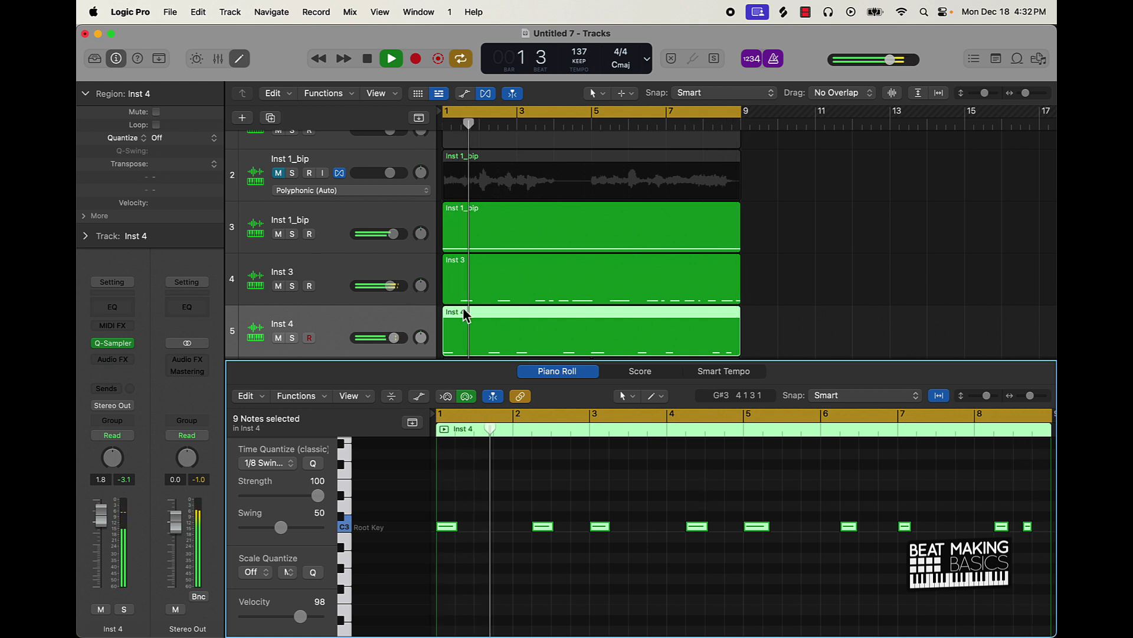
{"action": "left_click_drag", "start_coordinate": [394, 337], "coordinate": [390, 277]}
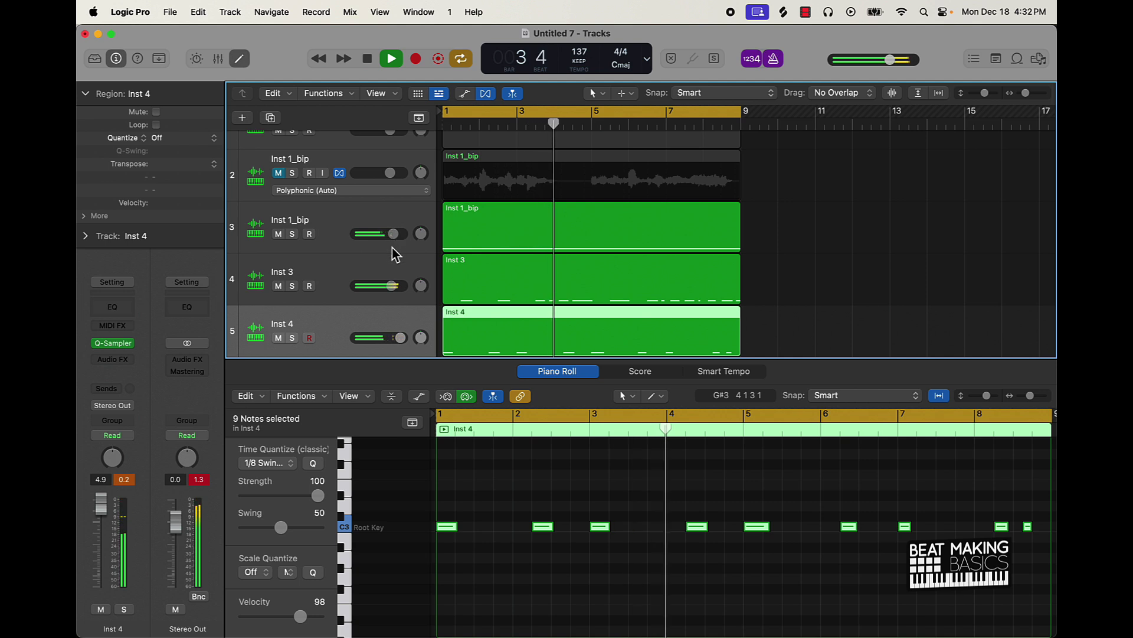
Duplicate the green Inst 1_bip track, copy its eight-bar region onto the duplicate, and transpose the copy by +12.
{"action": "left_click", "coordinate": [347, 222]}
{"action": "key", "text": "super+d"}
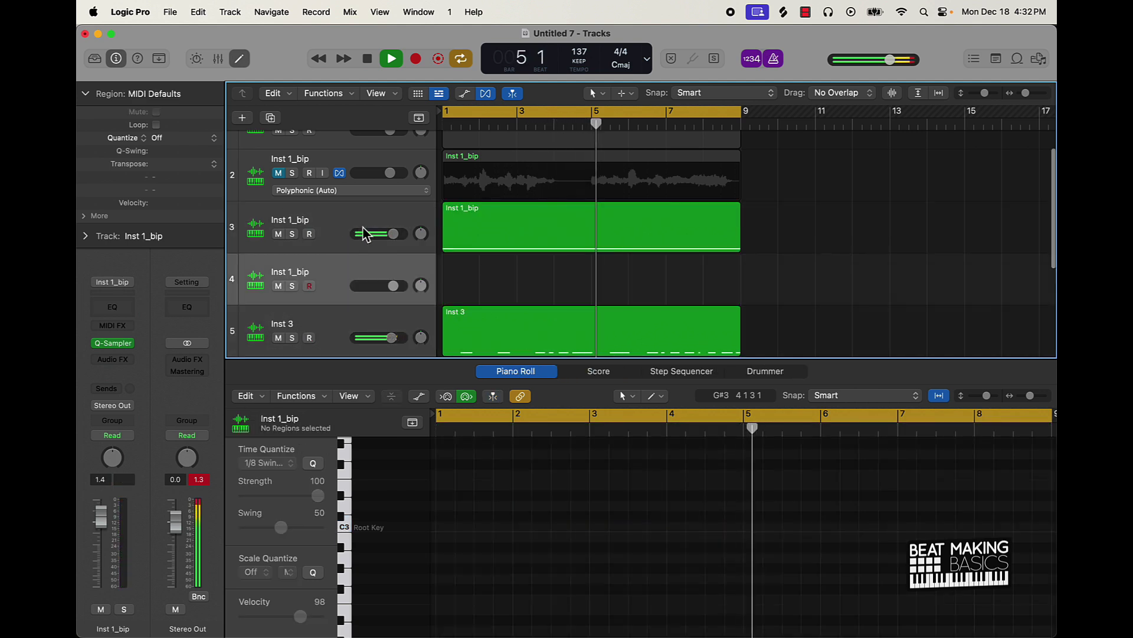
{"action": "left_click_drag", "start_coordinate": [545, 245], "coordinate": [543, 293]}
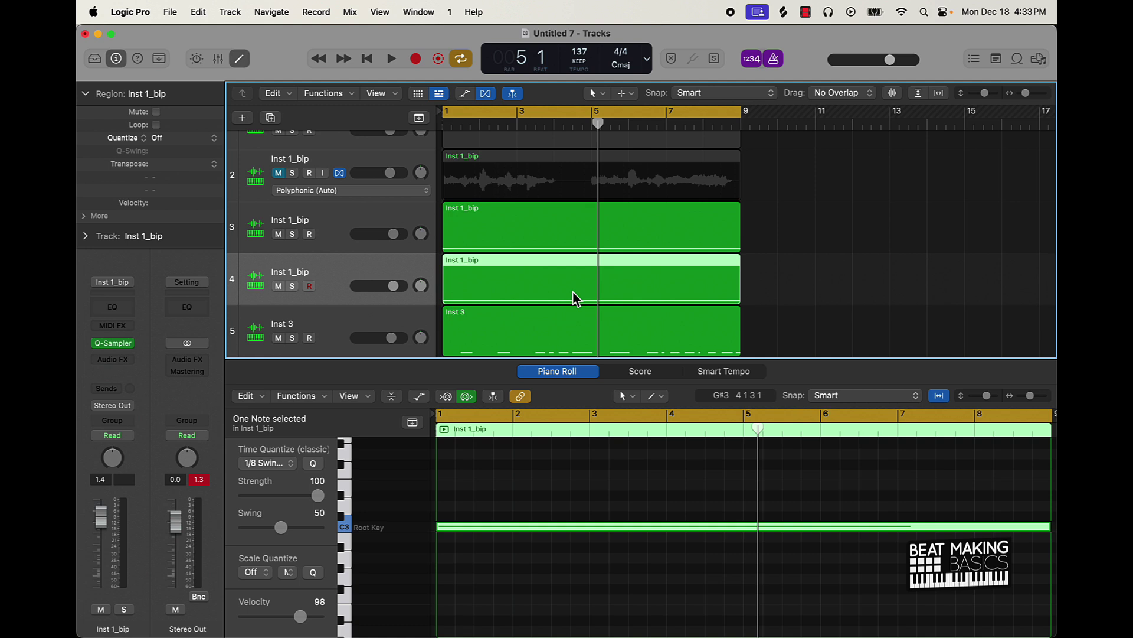
{"action": "key", "text": "alt+shift+Up"}
{"action": "key", "text": "space"}
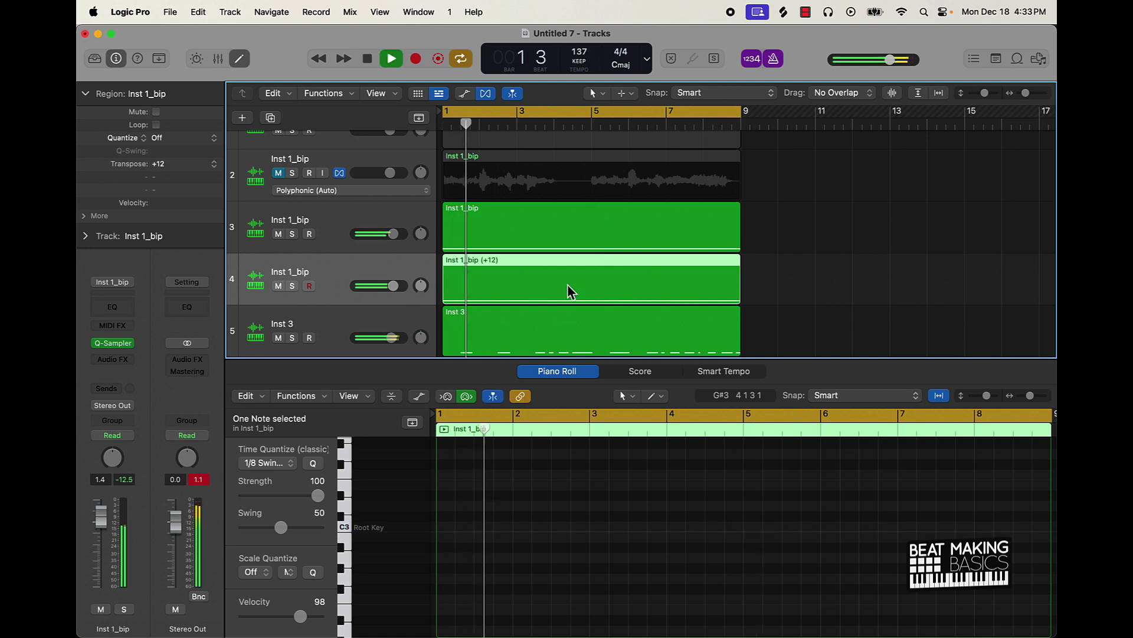
Lower the volume of the transposed Inst 1_bip track to about -1.7 dB while the beat plays.
{"action": "scroll", "coordinate": [568, 284], "scroll_direction": "down", "scroll_amount": 4}
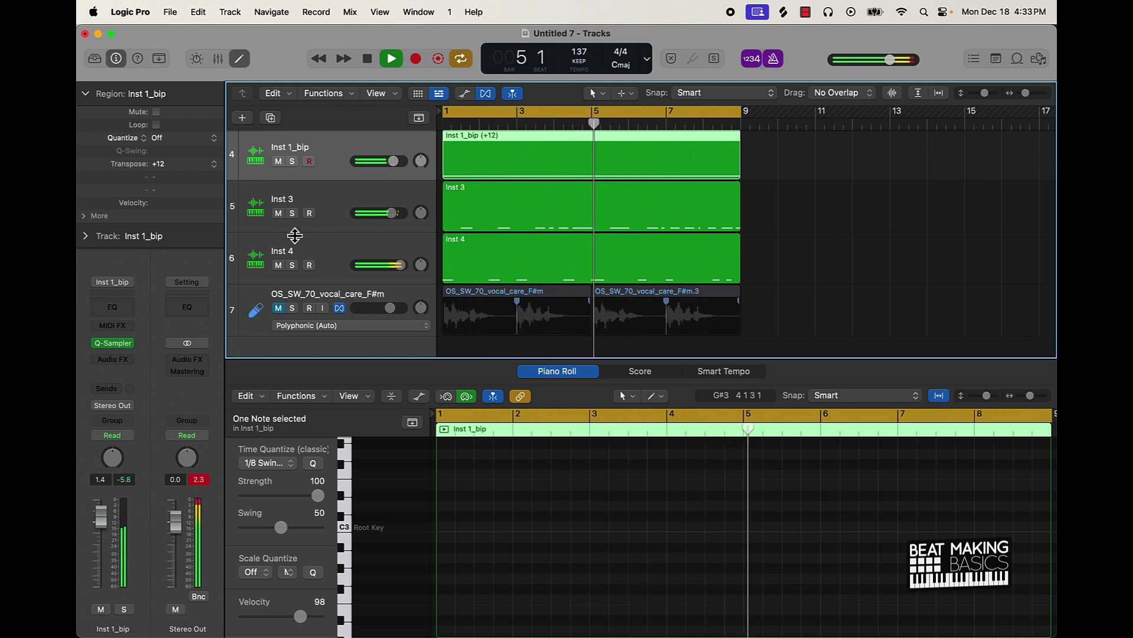
{"action": "scroll", "coordinate": [294, 235], "scroll_direction": "up", "scroll_amount": 2}
{"action": "left_click_drag", "start_coordinate": [393, 254], "coordinate": [387, 254]}
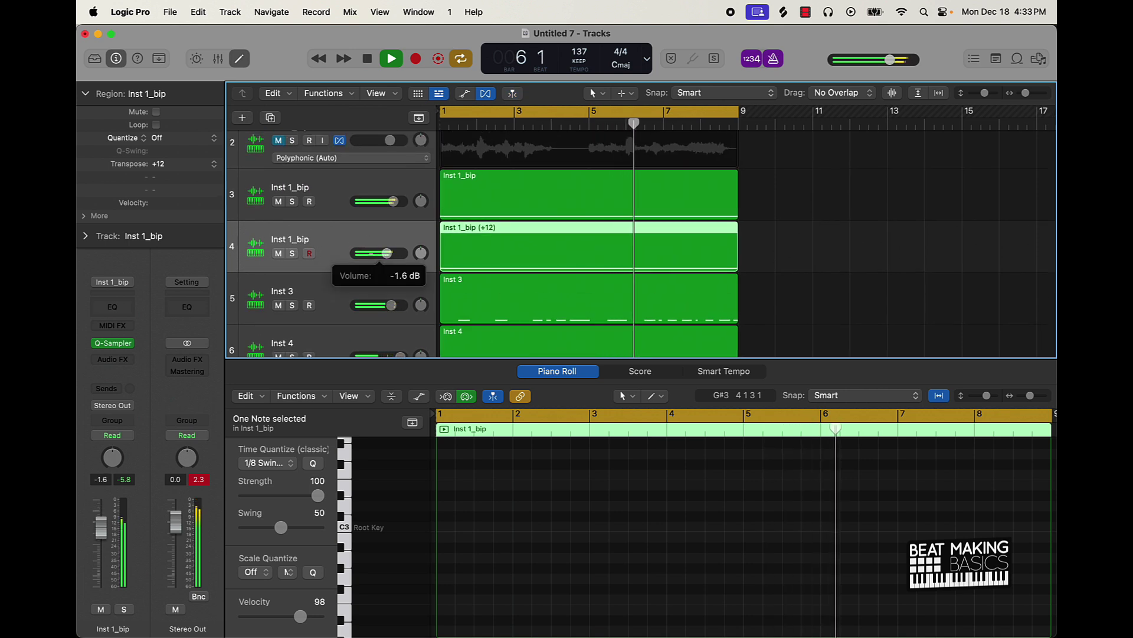
Add another Quick Sampler software instrument track below Inst 4 and switch to Splice.
{"action": "scroll", "coordinate": [344, 261], "scroll_direction": "down", "scroll_amount": 1}
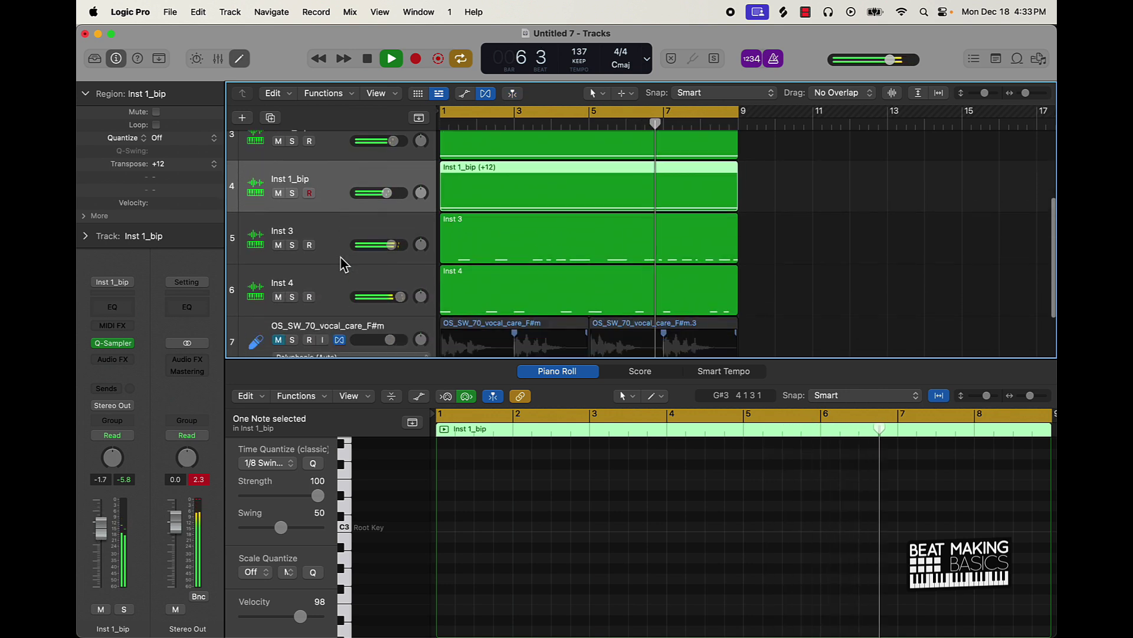
{"action": "left_click", "coordinate": [262, 284]}
{"action": "left_click", "coordinate": [242, 117]}
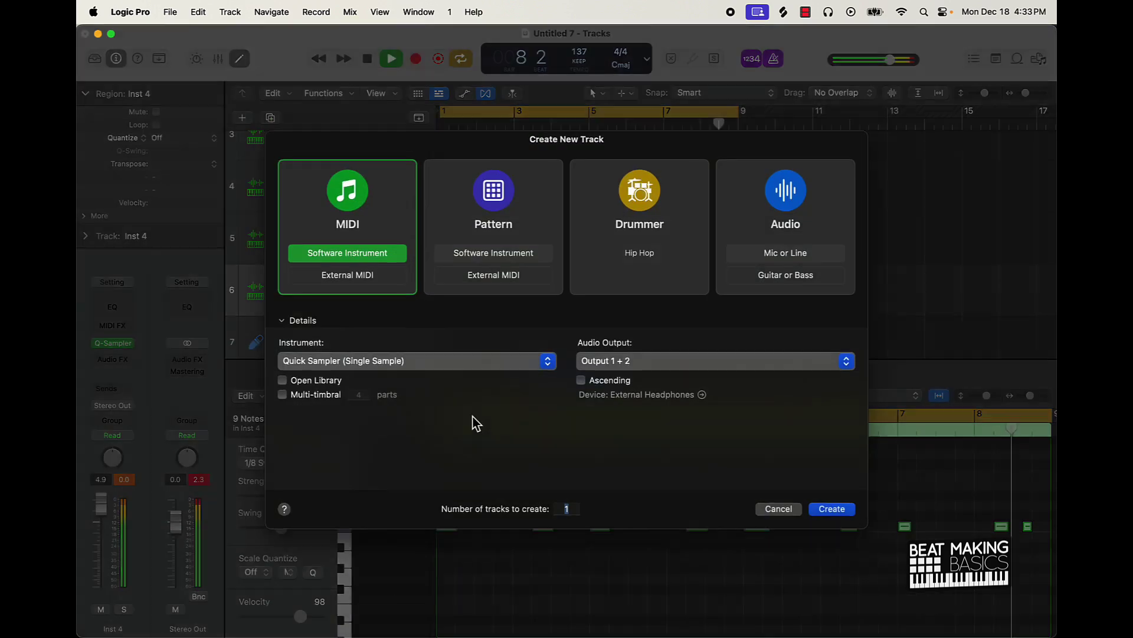
{"action": "left_click", "coordinate": [833, 512]}
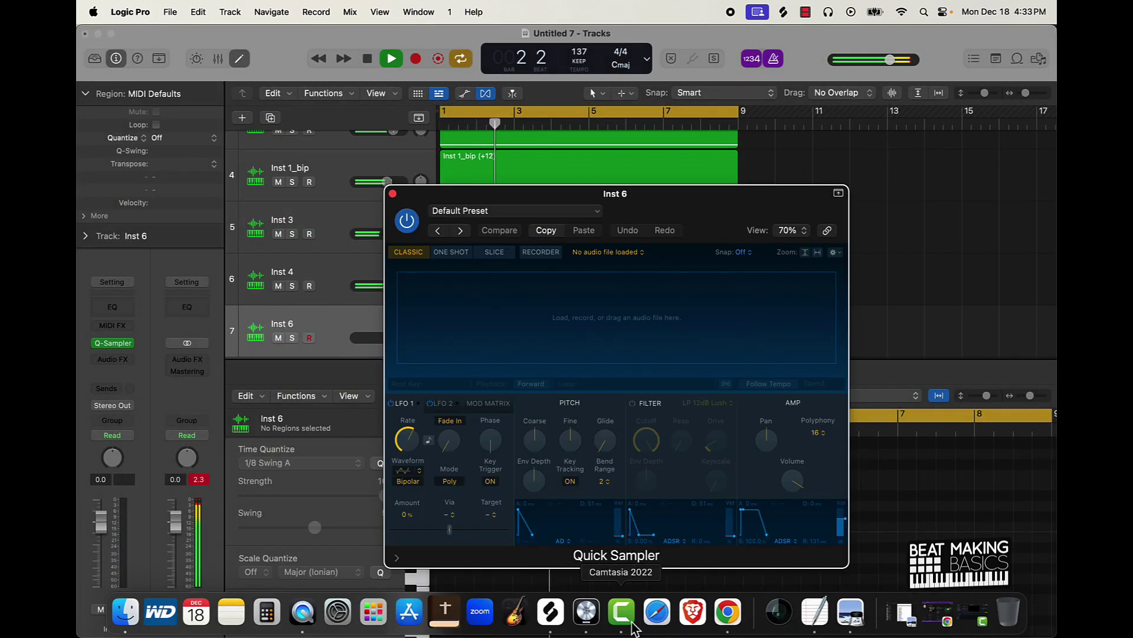
{"action": "left_click", "coordinate": [550, 612]}
Audition OS_VMT_Snare_22.wav and st2_cymbal_one_shot_high_wet_weep.wav, and add the cymbal sample to the library.
{"action": "left_click", "coordinate": [648, 468]}
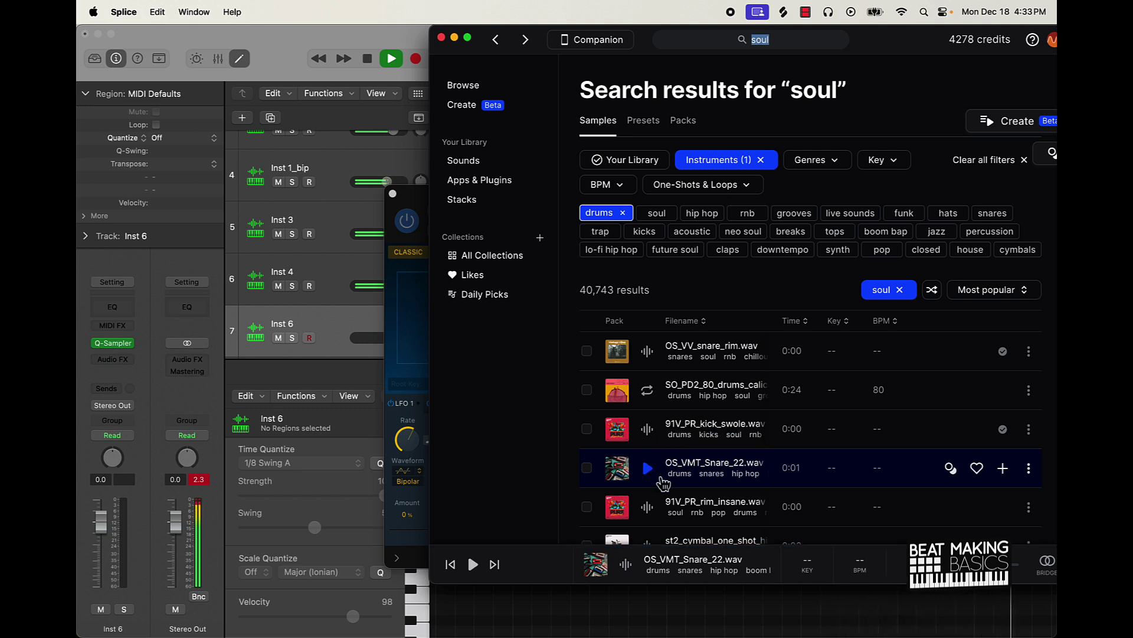
{"action": "scroll", "coordinate": [657, 497], "scroll_direction": "down", "scroll_amount": 2}
{"action": "left_click", "coordinate": [648, 502]}
{"action": "scroll", "coordinate": [649, 502], "scroll_direction": "down", "scroll_amount": 14}
{"action": "scroll", "coordinate": [647, 469], "scroll_direction": "up", "scroll_amount": 3}
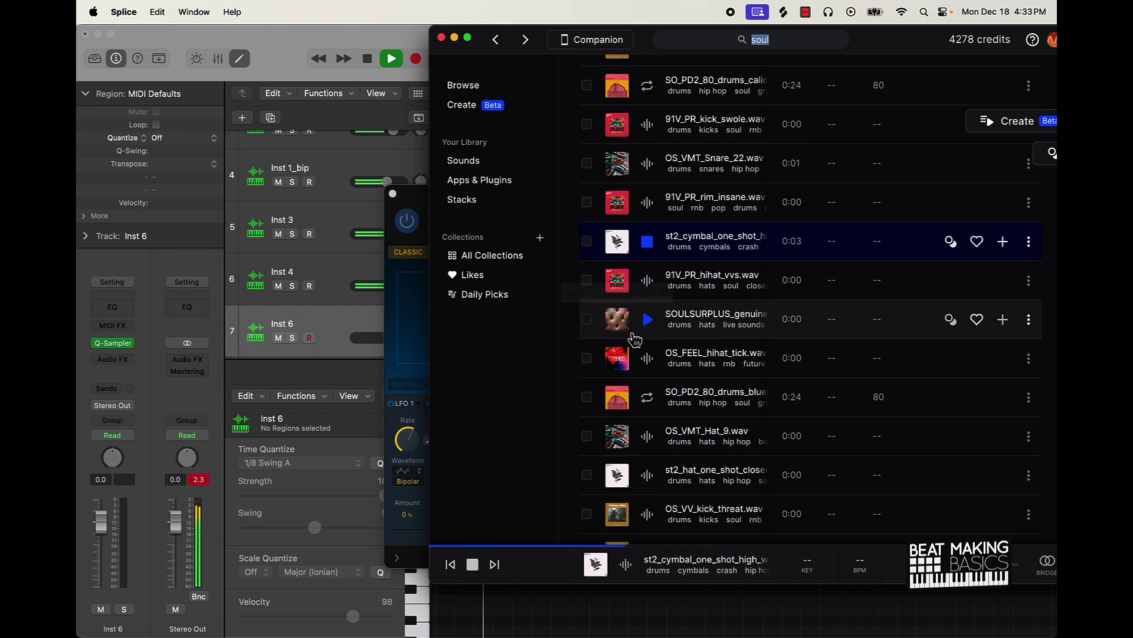
{"action": "left_click", "coordinate": [1009, 253]}
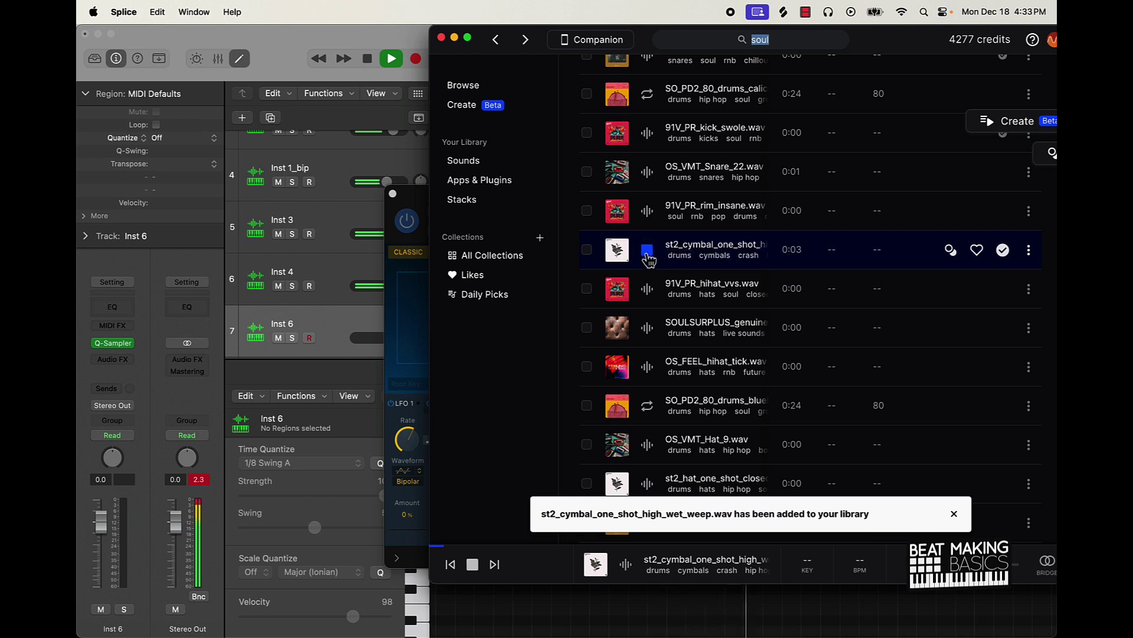
Load st2_cymbal_one_shot_high_wet_weep.wav into the Inst 6 Quick Sampler and close the plug-in window.
{"action": "left_click_drag", "start_coordinate": [635, 255], "coordinate": [417, 331]}
{"action": "left_click", "coordinate": [329, 366]}
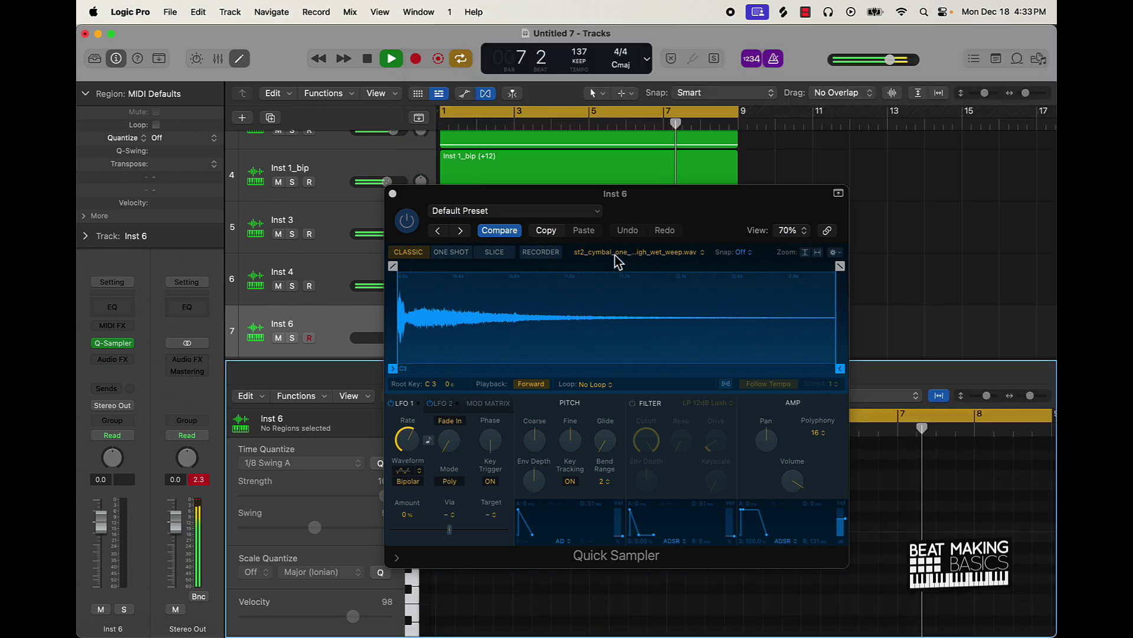
{"action": "left_click", "coordinate": [393, 194]}
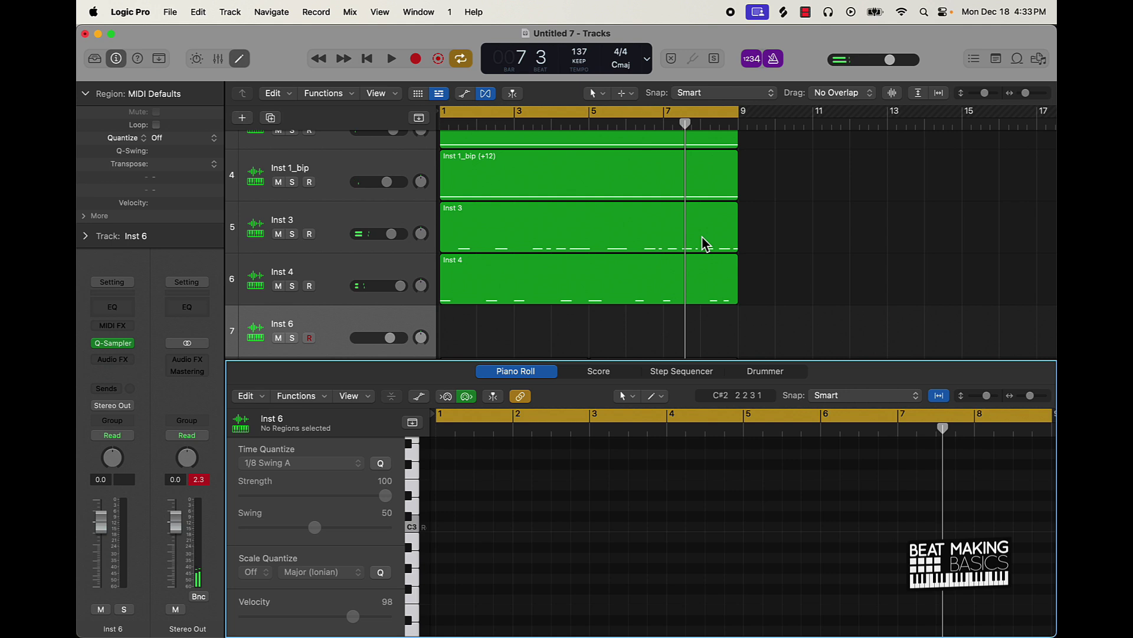
Record one sustained C3 cymbal hit at bar 1 on the Inst 6 track with Musical Typing.
{"action": "key", "text": "super+k"}
{"action": "key", "text": "k"}
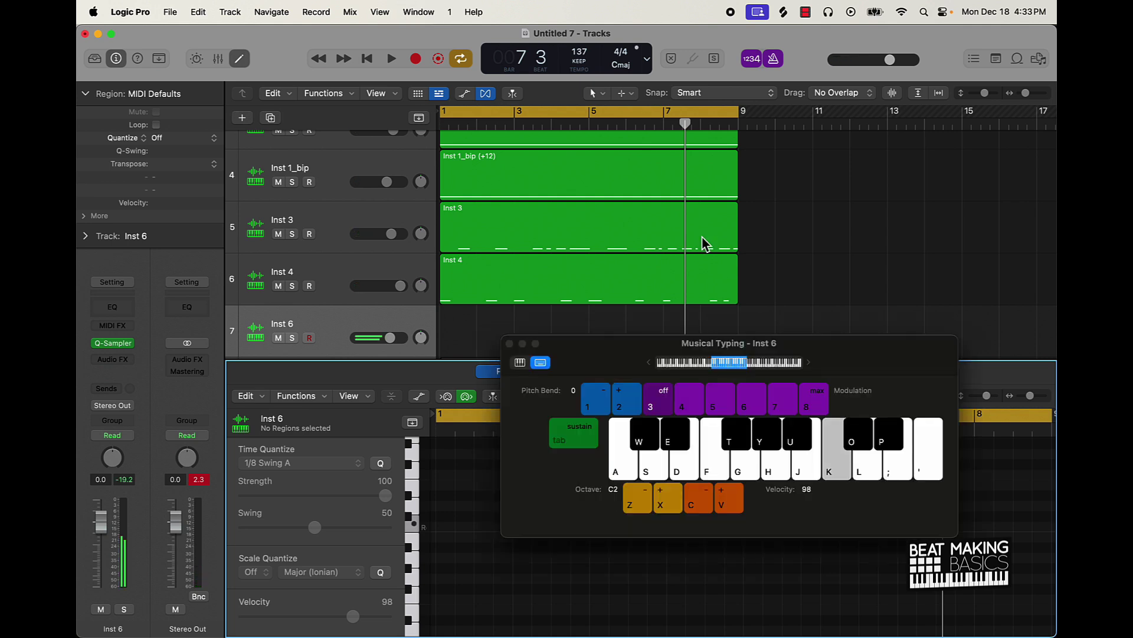
{"action": "key", "text": "r"}
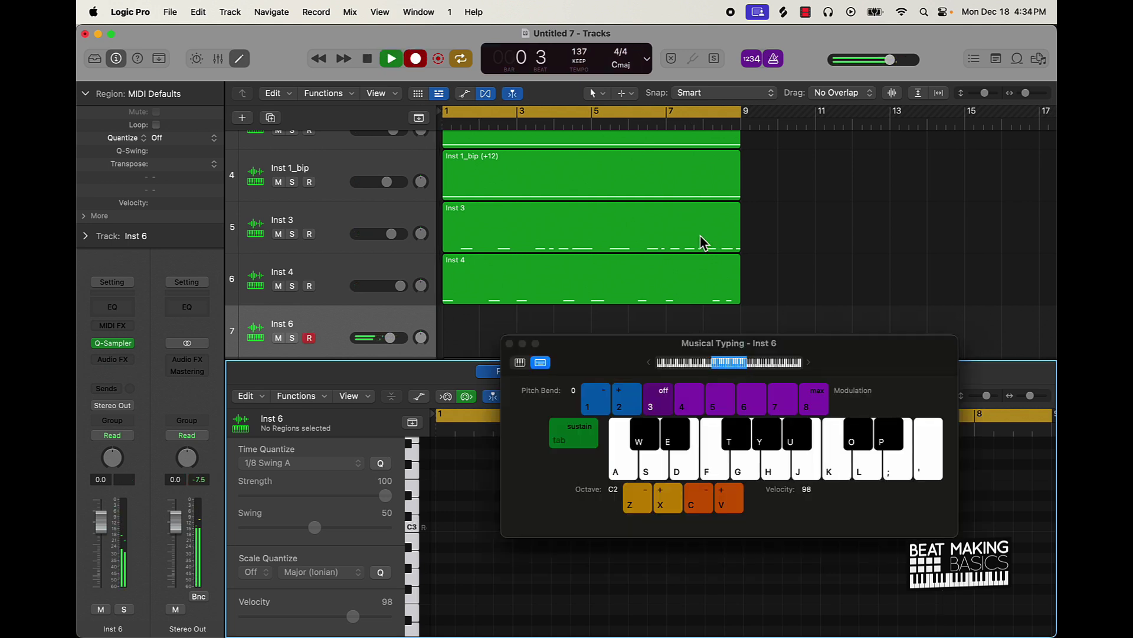
{"action": "key", "text": "k"}
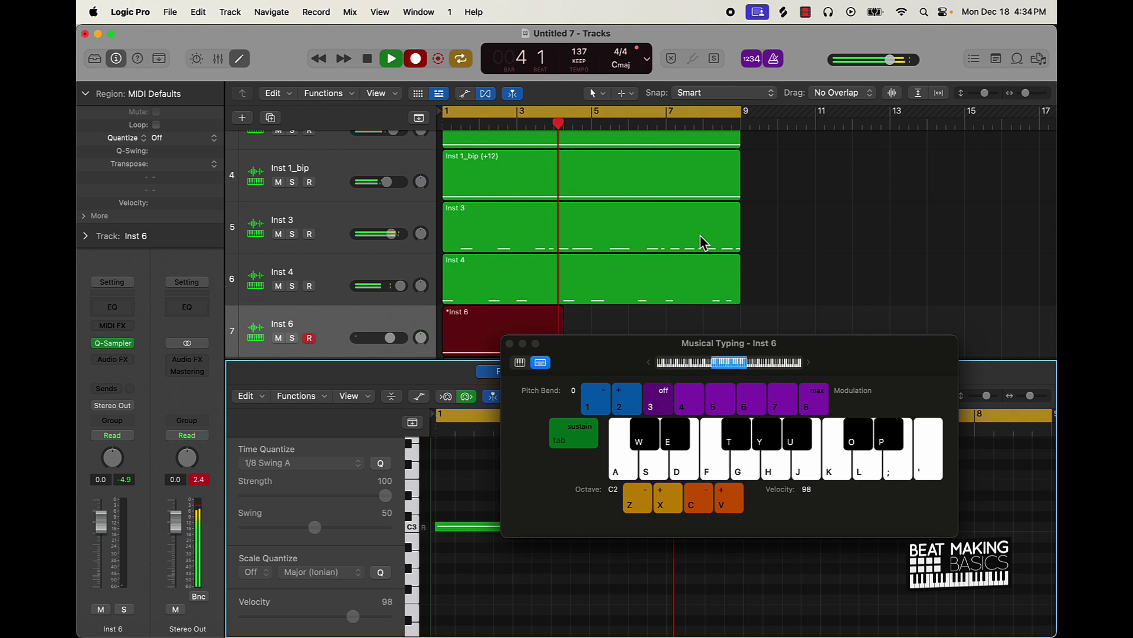
{"action": "left_click", "coordinate": [392, 59]}
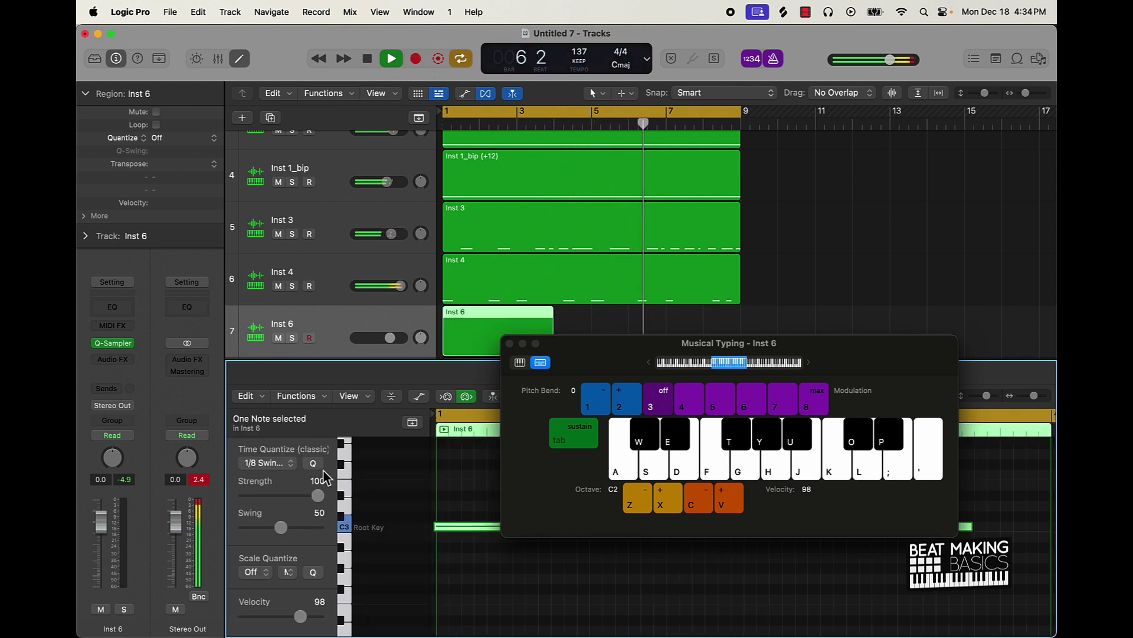
{"action": "left_click", "coordinate": [509, 343]}
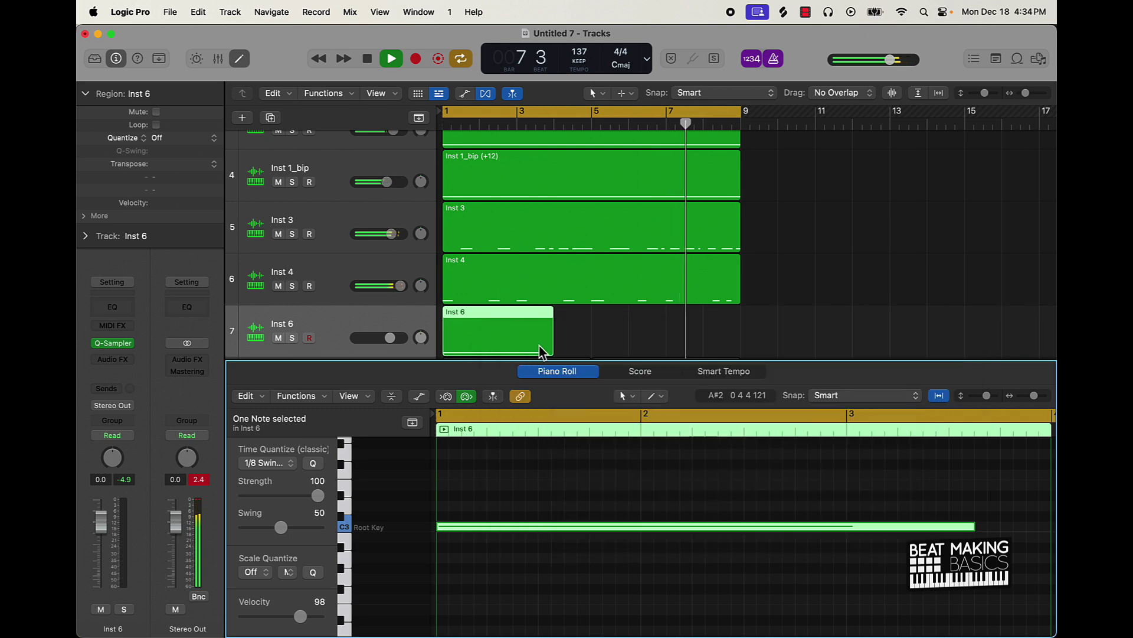
Extend the Inst 6 cymbal region to the full eight bars and lower the track's volume to -1.3 dB.
{"action": "left_click_drag", "start_coordinate": [548, 343], "coordinate": [732, 342]}
{"action": "scroll", "coordinate": [459, 306], "scroll_direction": "up", "scroll_amount": 2}
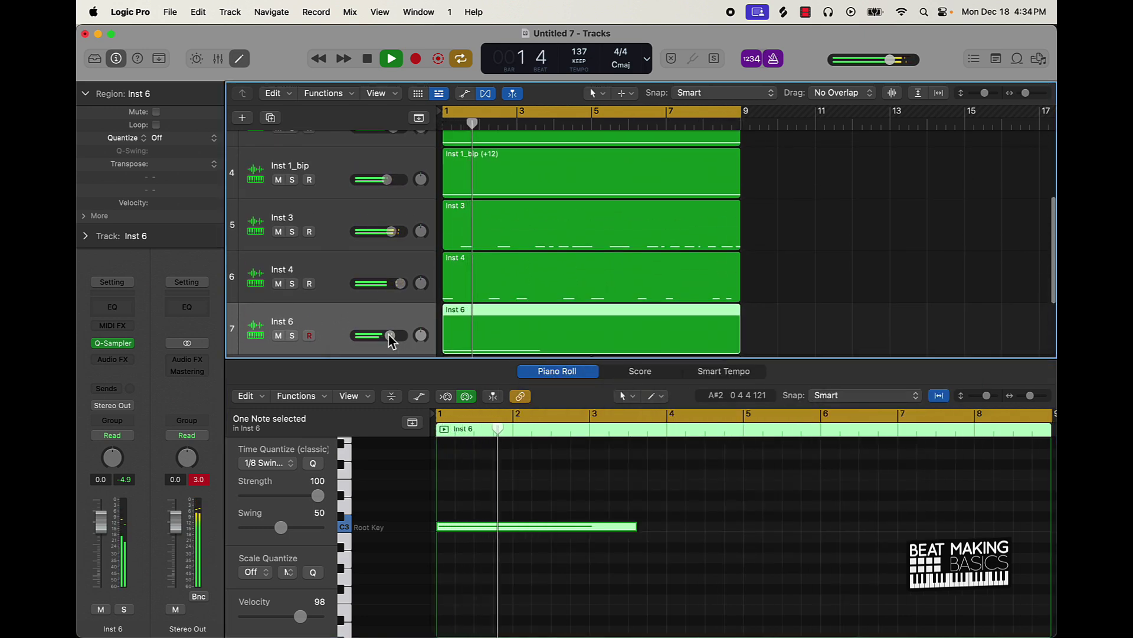
{"action": "left_click_drag", "start_coordinate": [390, 335], "coordinate": [387, 335]}
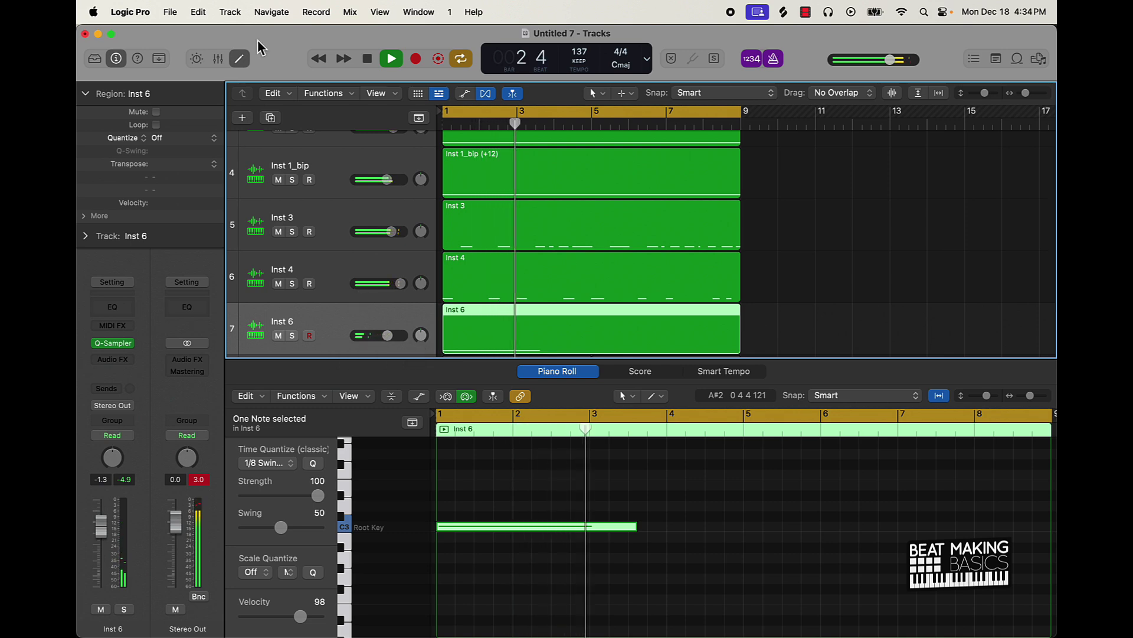
Hide the editor area and mute the untransposed green Inst 1_bip track (track 3).
{"action": "left_click", "coordinate": [240, 59]}
{"action": "left_click", "coordinate": [888, 423]}
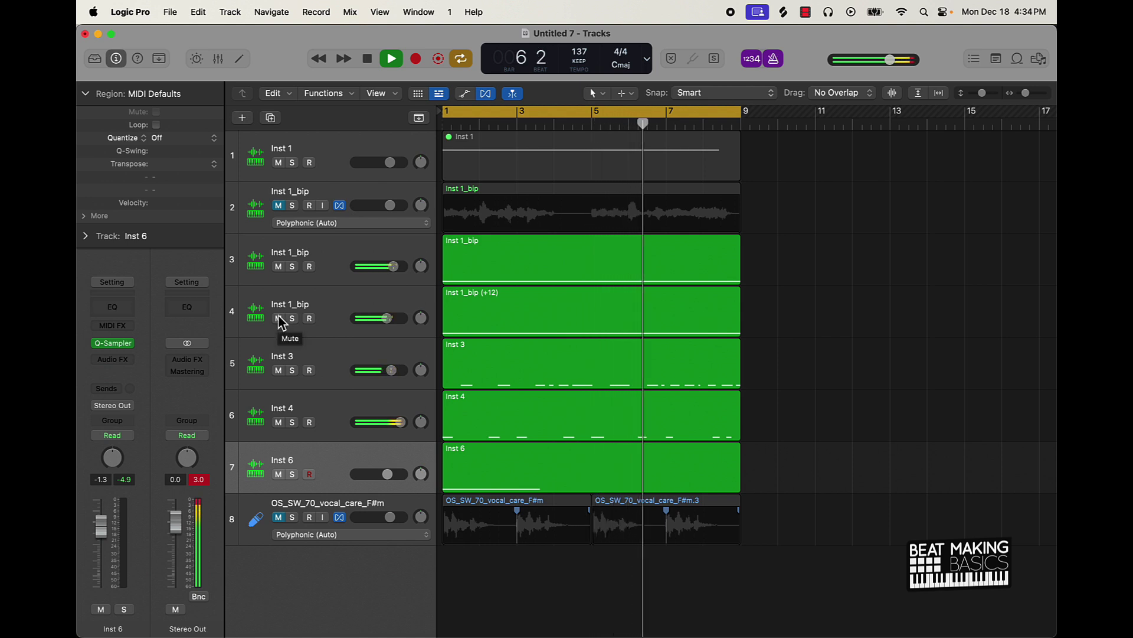
{"action": "left_click", "coordinate": [279, 267]}
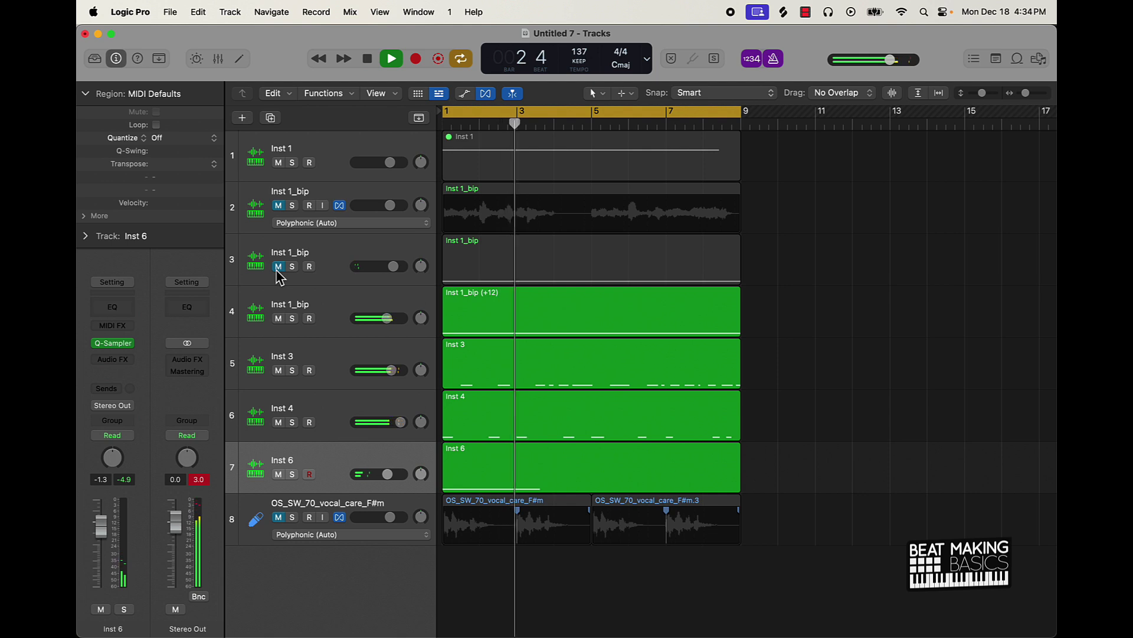
{"action": "scroll", "coordinate": [349, 435], "scroll_direction": "down", "scroll_amount": 1}
{"action": "scroll", "coordinate": [342, 437], "scroll_direction": "up", "scroll_amount": 1}
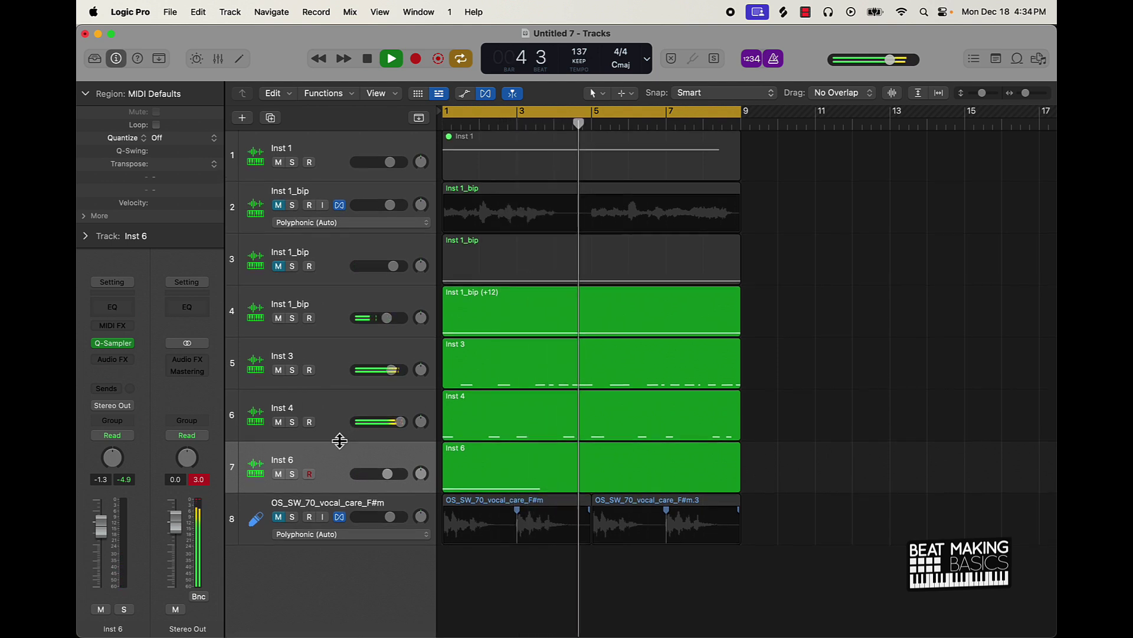
Add another Quick Sampler software instrument track below Inst 6 and stop playback.
{"action": "left_click", "coordinate": [242, 119]}
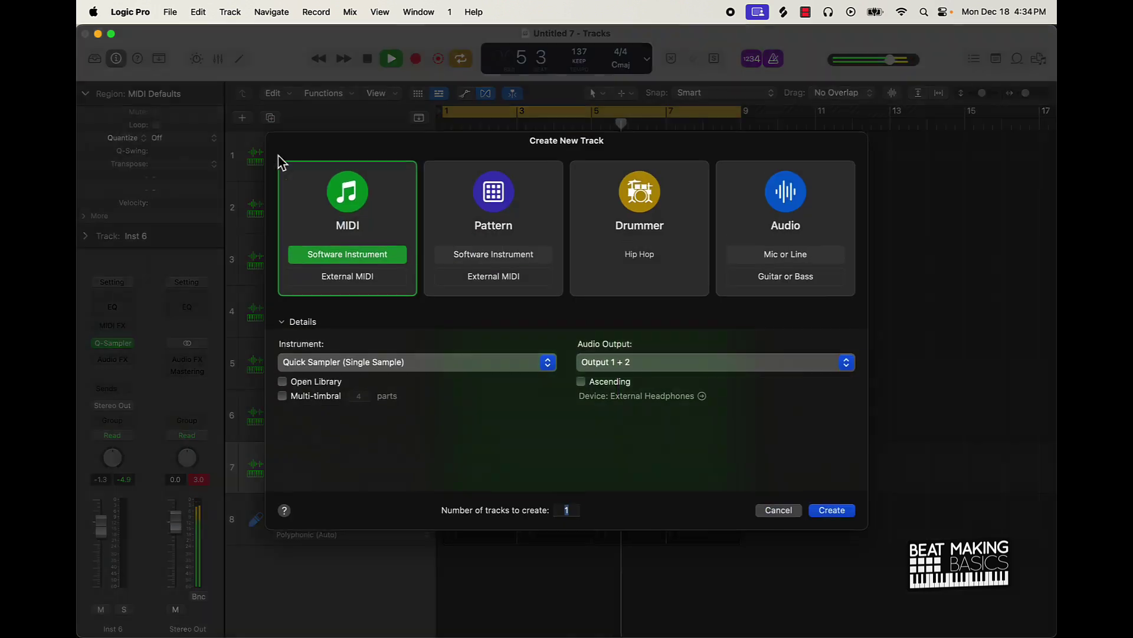
{"action": "left_click", "coordinate": [846, 513]}
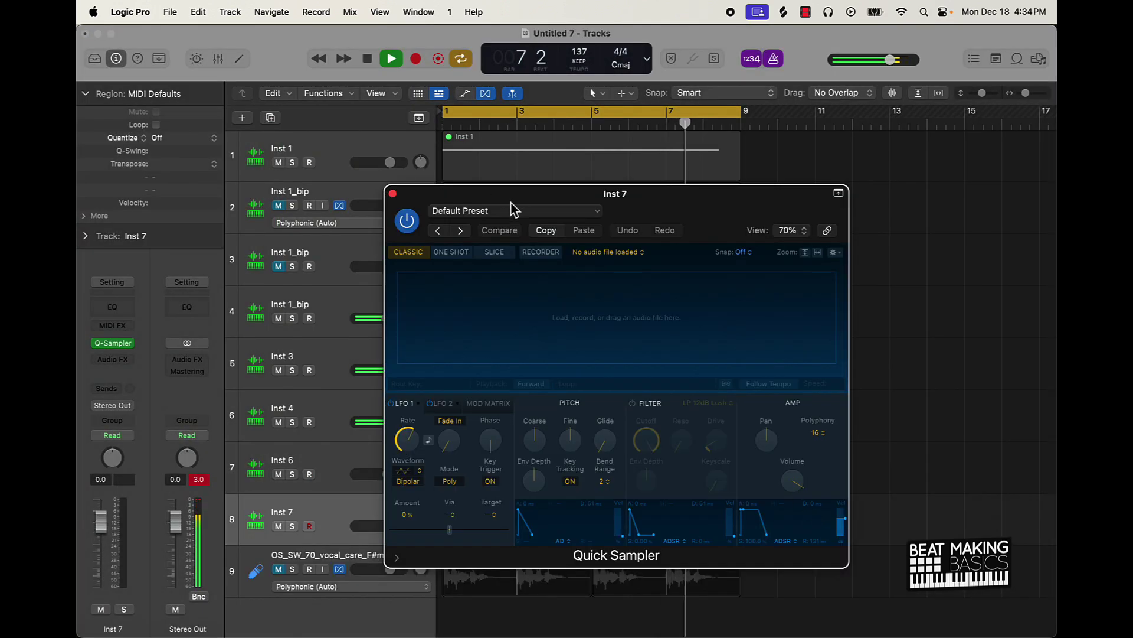
{"action": "left_click", "coordinate": [533, 211]}
{"action": "left_click", "coordinate": [733, 214]}
{"action": "key", "text": "space"}
{"action": "mouse_move", "coordinate": [635, 635]}
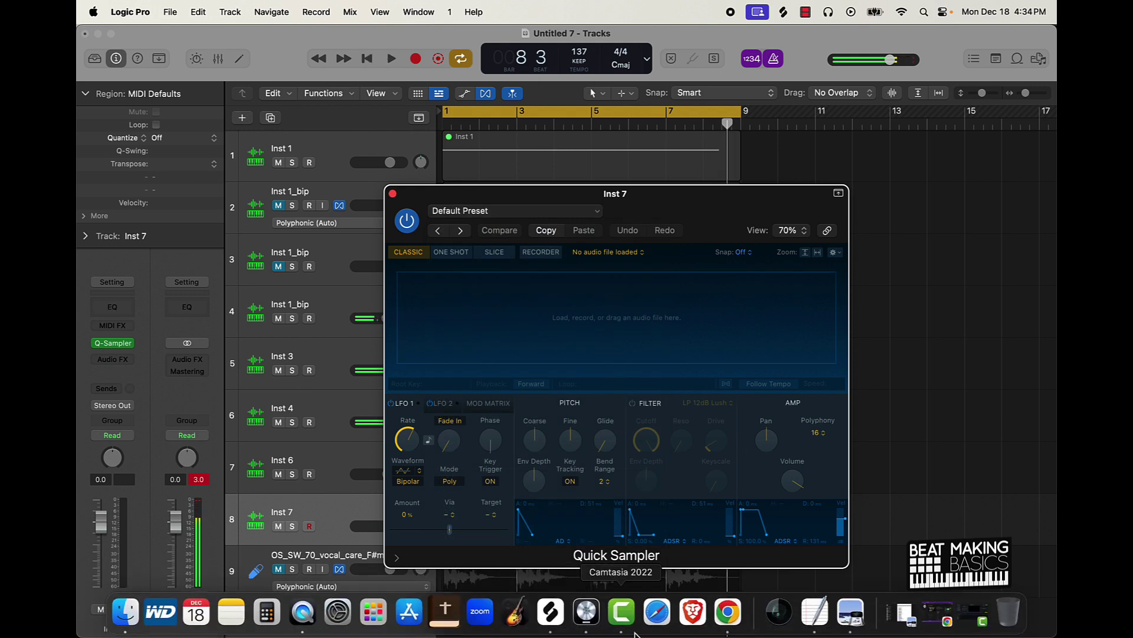
Switch to Splice, add 91V_PR_hihat_vvs.wav to the library, and load it into the Inst 7 Quick Sampler.
{"action": "left_click", "coordinate": [561, 621]}
{"action": "left_click", "coordinate": [649, 289]}
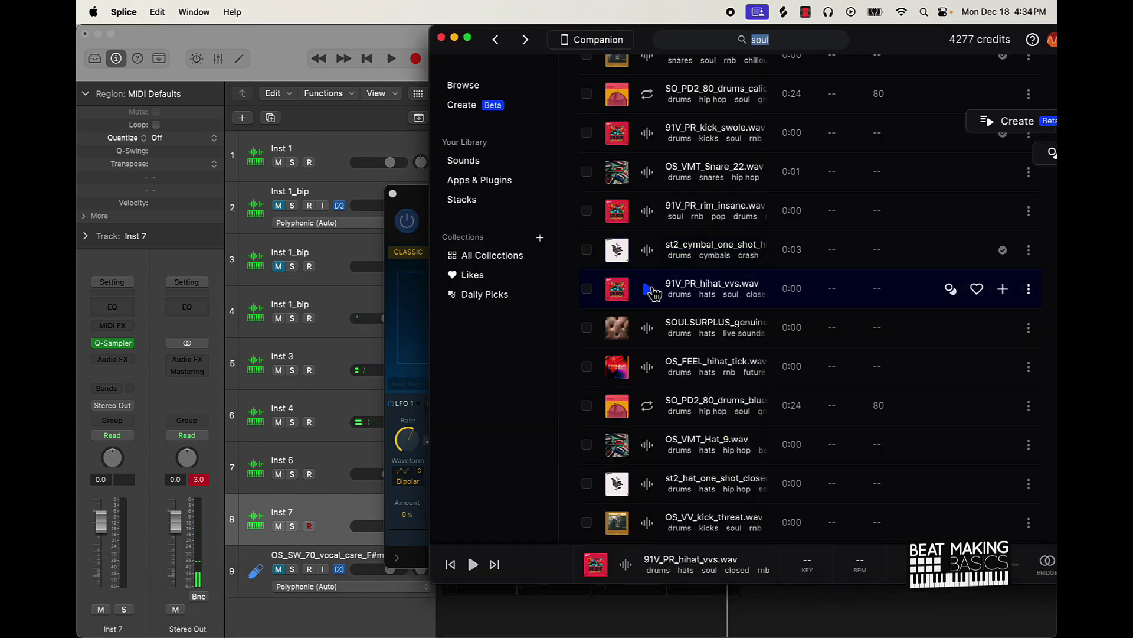
{"action": "left_click", "coordinate": [1008, 293]}
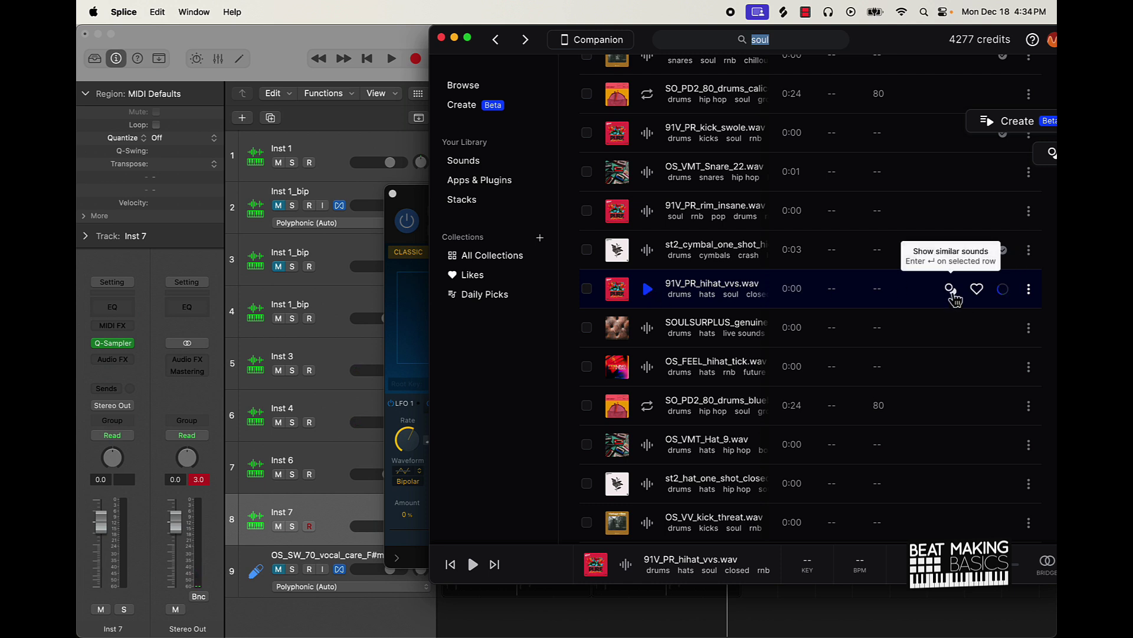
{"action": "left_click_drag", "start_coordinate": [641, 44], "coordinate": [761, 44]}
{"action": "left_click_drag", "start_coordinate": [921, 288], "coordinate": [431, 300]}
{"action": "left_click", "coordinate": [394, 194]}
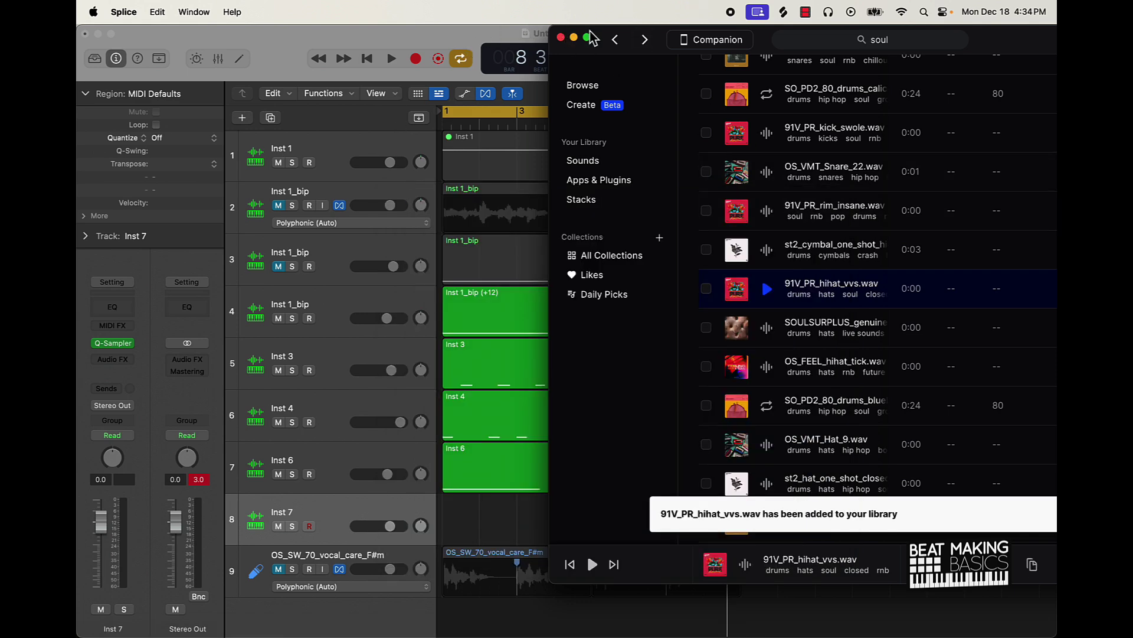
{"action": "left_click", "coordinate": [562, 37]}
Create a step sequencer pattern on Inst 7 from bar 1 with the root key C3 hi-hat on every other step.
{"action": "key", "text": "Return"}
{"action": "key", "text": "e"}
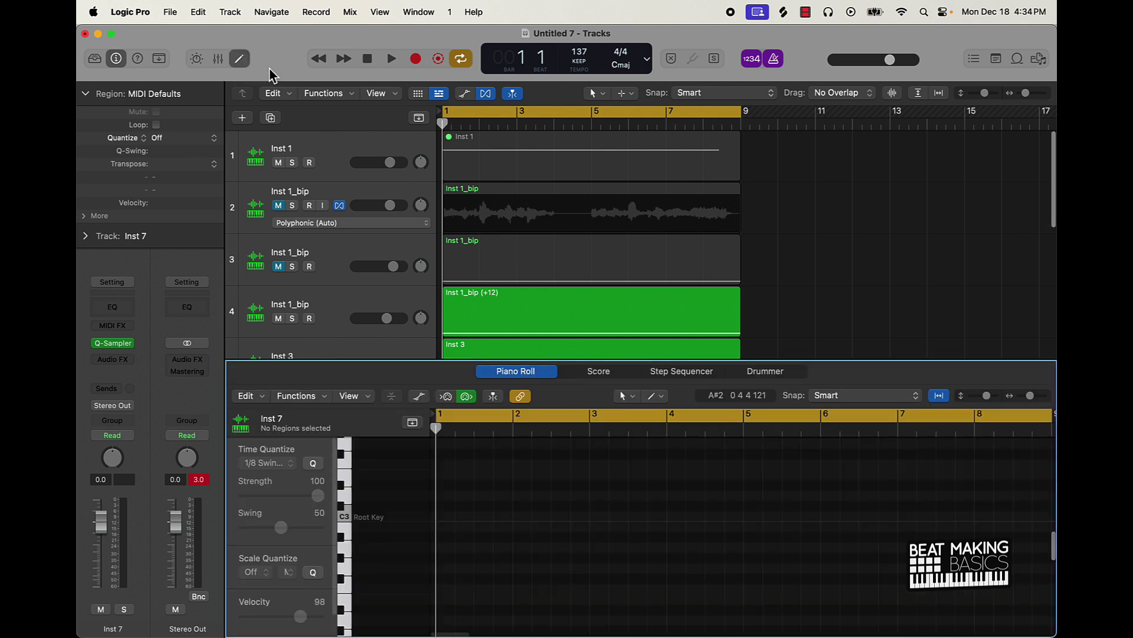
{"action": "left_click", "coordinate": [679, 371]}
{"action": "scroll", "coordinate": [589, 286], "scroll_direction": "down", "scroll_amount": 5}
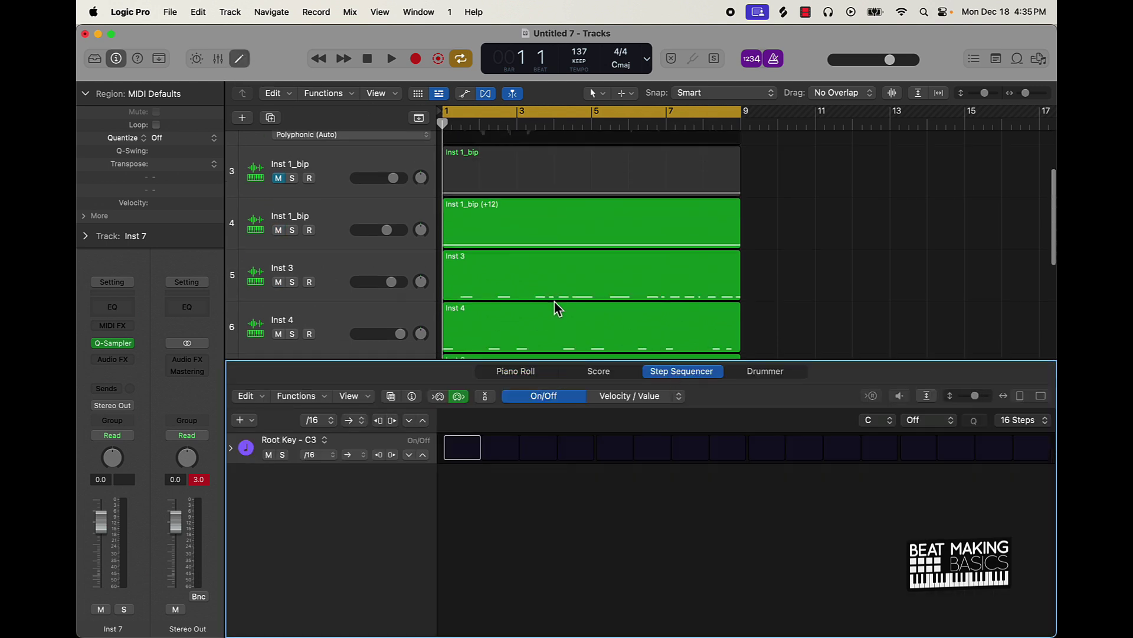
{"action": "left_click", "coordinate": [466, 448]}
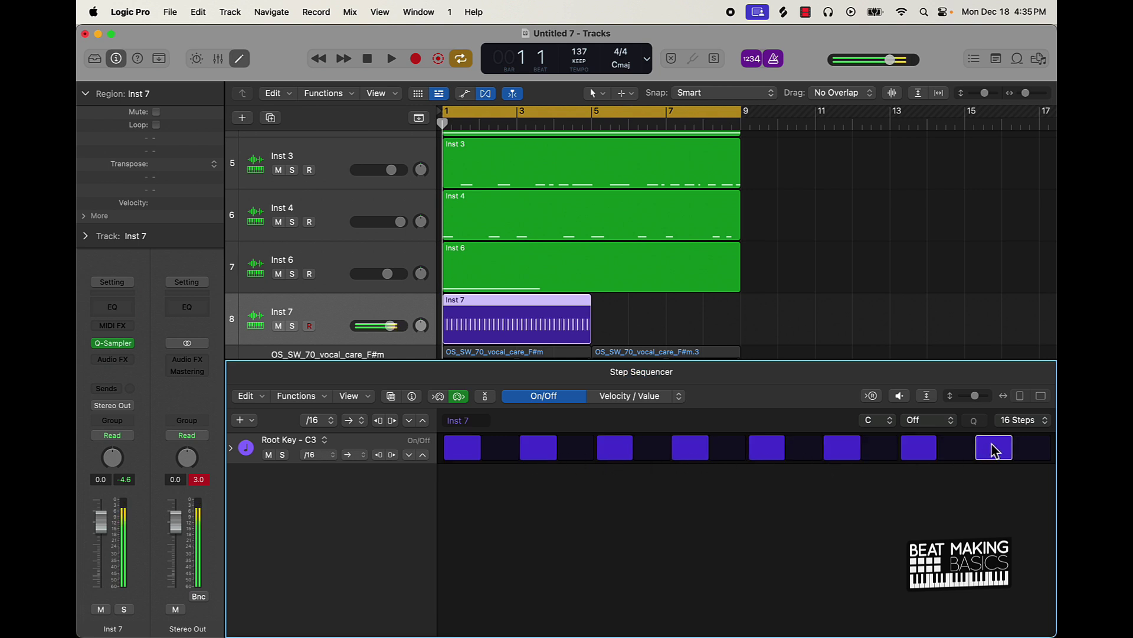
Extend the Inst 7 pattern to 64 steps and add an extra in-between hi-hat hit in each half while the beat plays.
{"action": "left_click", "coordinate": [1017, 420]}
{"action": "left_click", "coordinate": [1033, 493]}
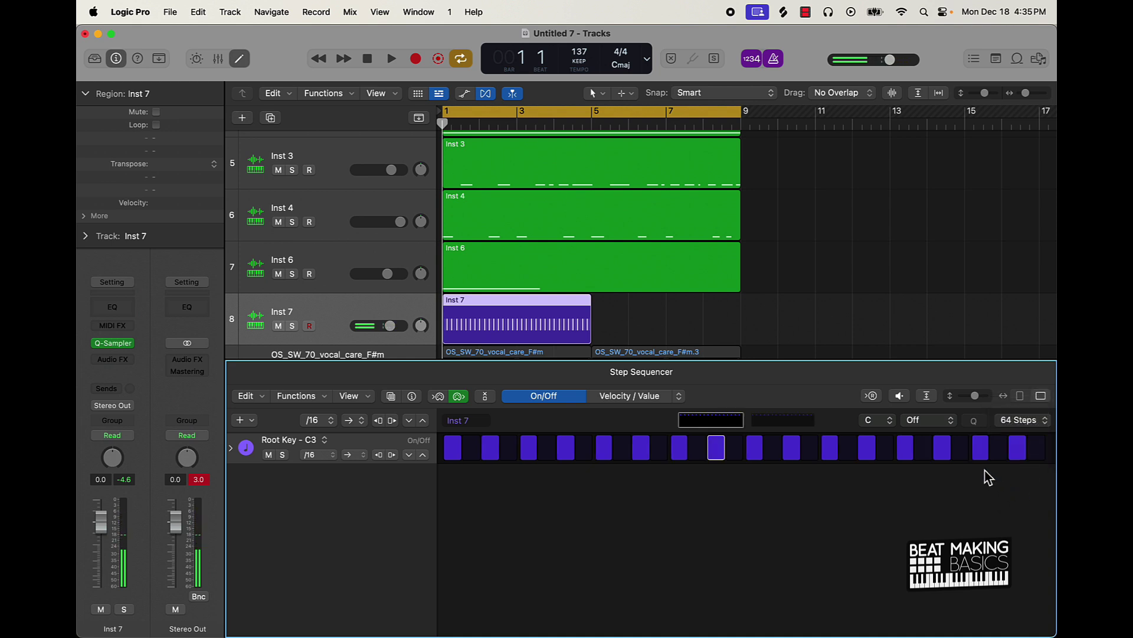
{"action": "key", "text": "space"}
{"action": "left_click", "coordinate": [546, 452]}
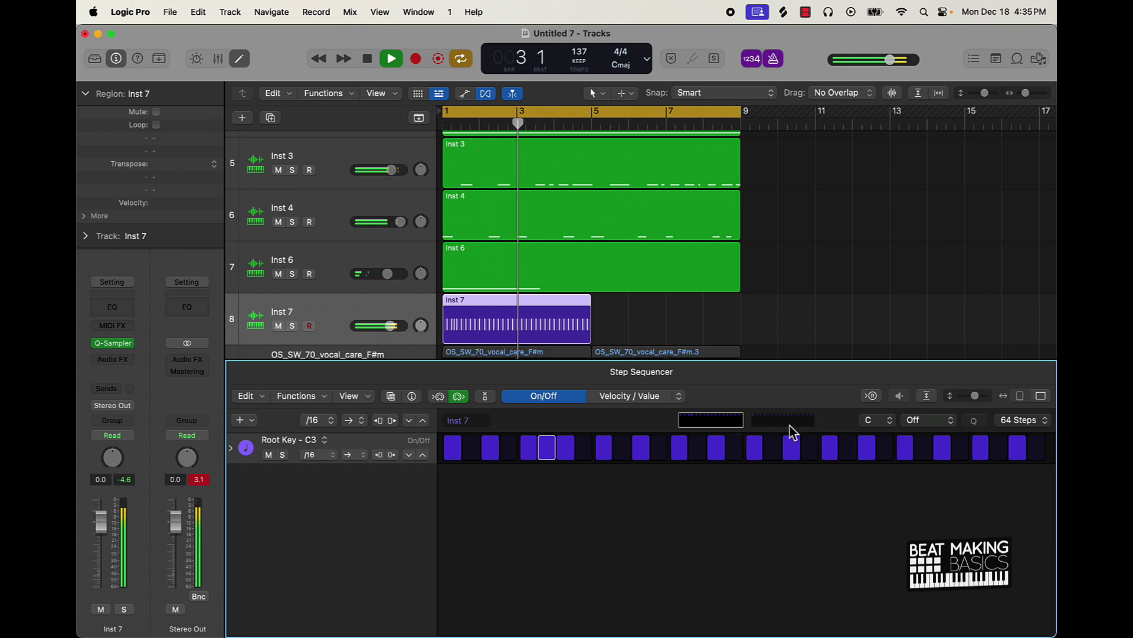
{"action": "left_click", "coordinate": [696, 324]}
Repeat the Inst 7 pattern at bar 5, merge both regions into one eight-bar MIDI region, and play from the start.
{"action": "left_click", "coordinate": [539, 316]}
{"action": "key", "text": "super+r"}
{"action": "left_click_drag", "start_coordinate": [819, 318], "coordinate": [519, 313]}
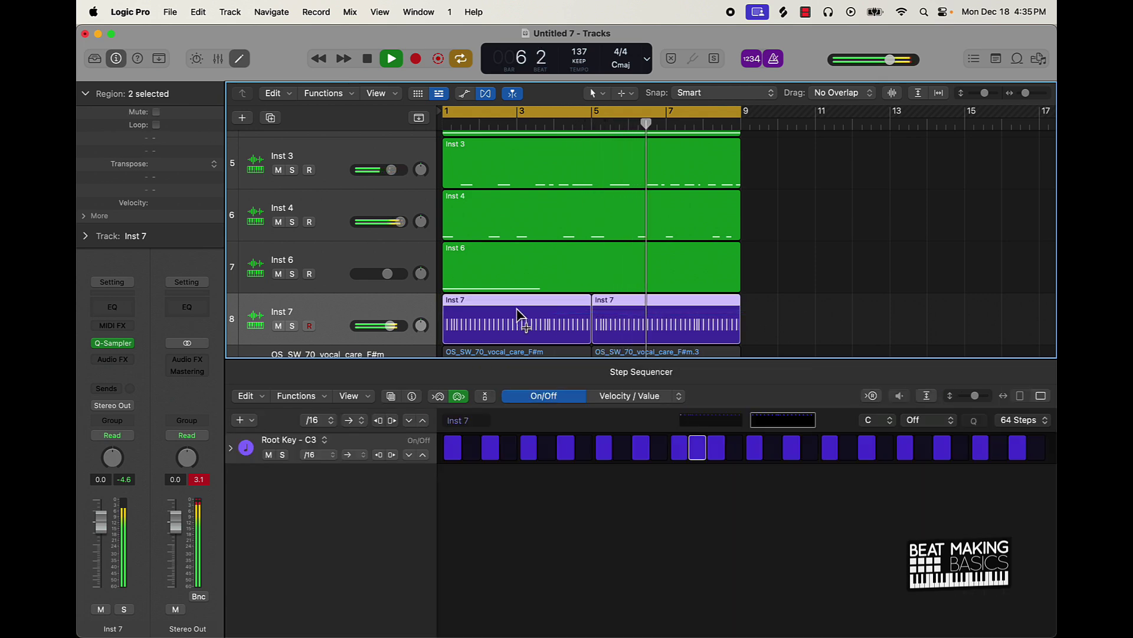
{"action": "key", "text": "super+z"}
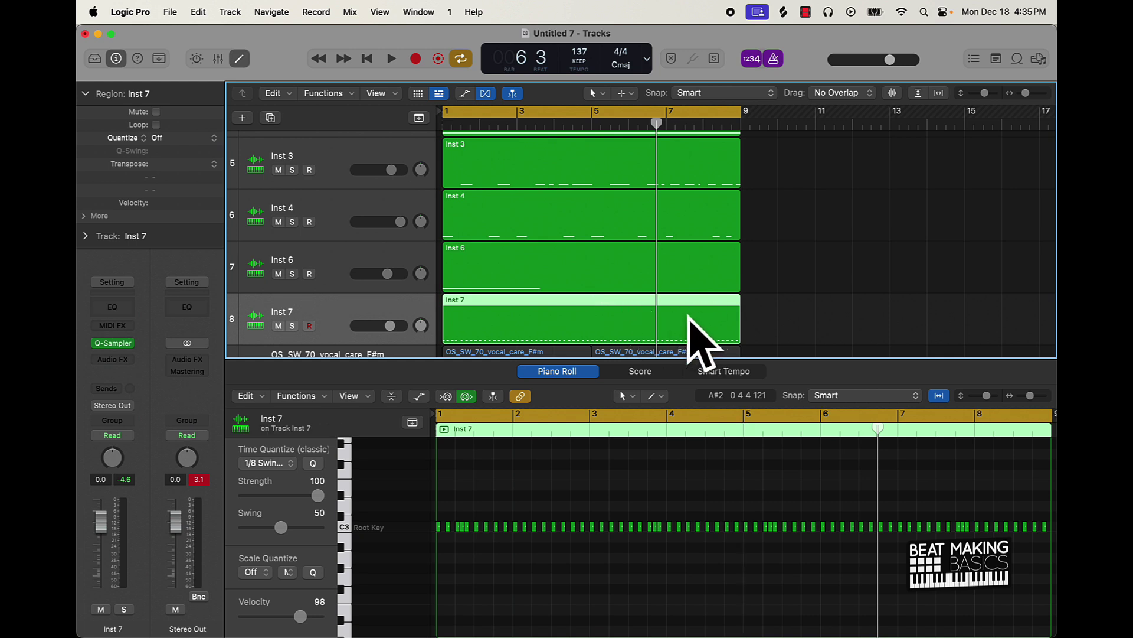
{"action": "key", "text": "Return"}
{"action": "key", "text": "space"}
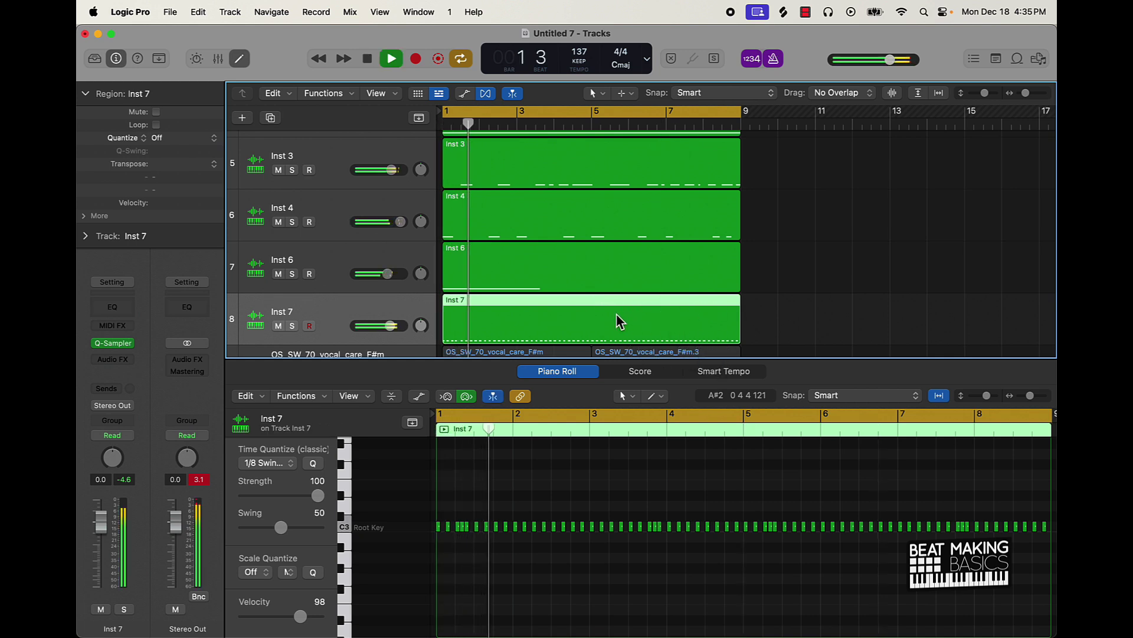
Add another Quick Sampler software instrument track below Inst 7 and switch to Splice.
{"action": "left_click", "coordinate": [827, 294]}
{"action": "scroll", "coordinate": [640, 255], "scroll_direction": "up", "scroll_amount": 1}
{"action": "scroll", "coordinate": [640, 255], "scroll_direction": "down", "scroll_amount": 2}
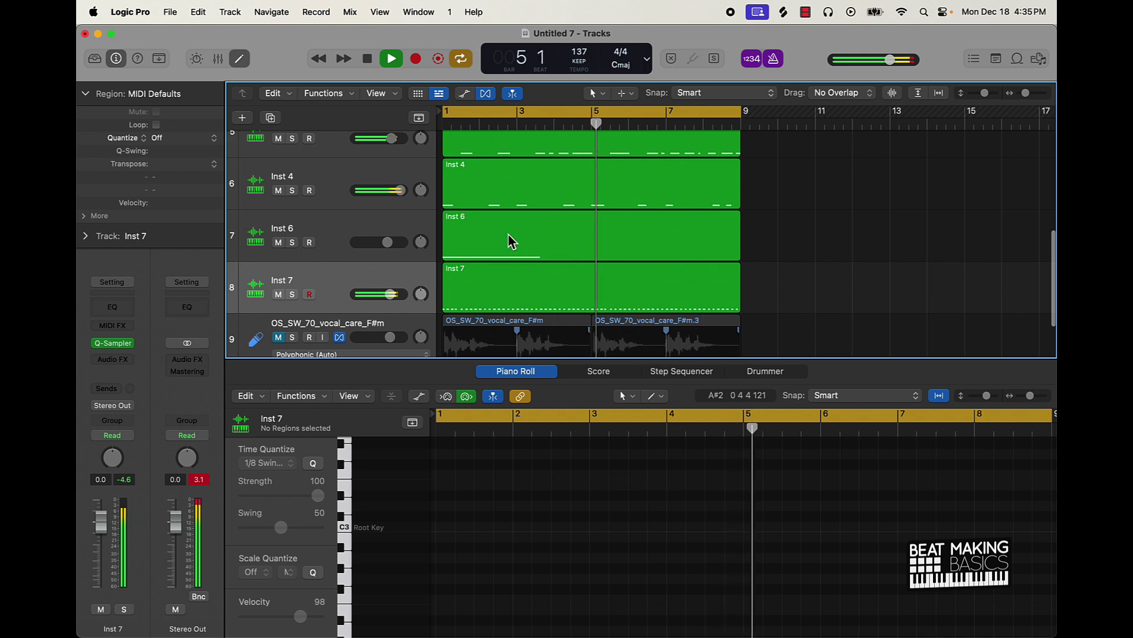
{"action": "left_click", "coordinate": [248, 118]}
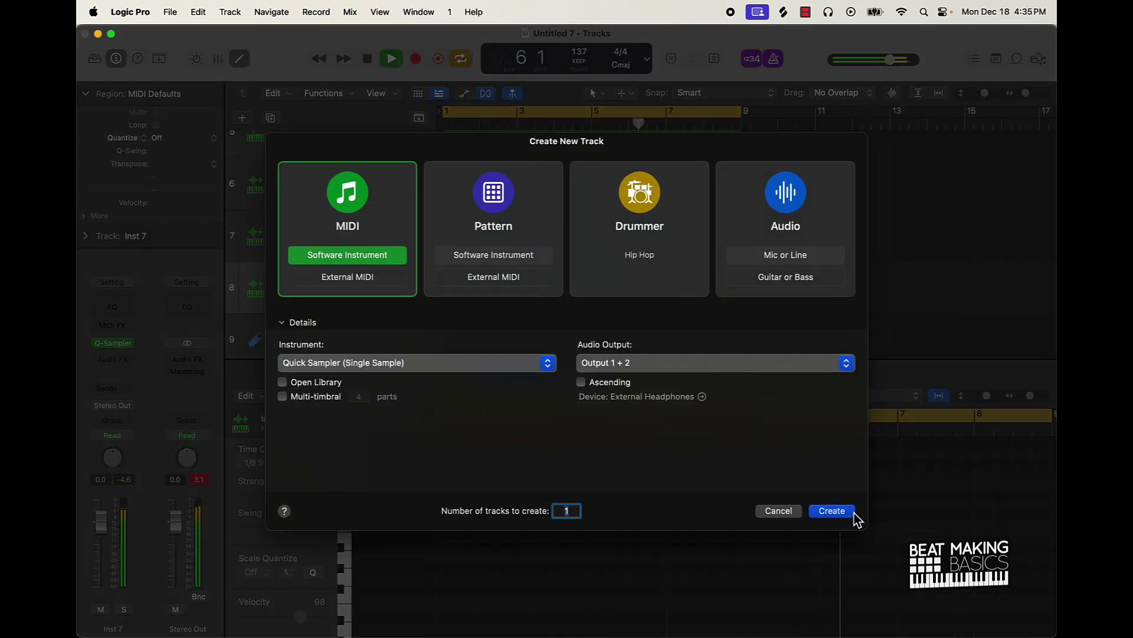
{"action": "left_click", "coordinate": [832, 511]}
{"action": "mouse_move", "coordinate": [602, 635]}
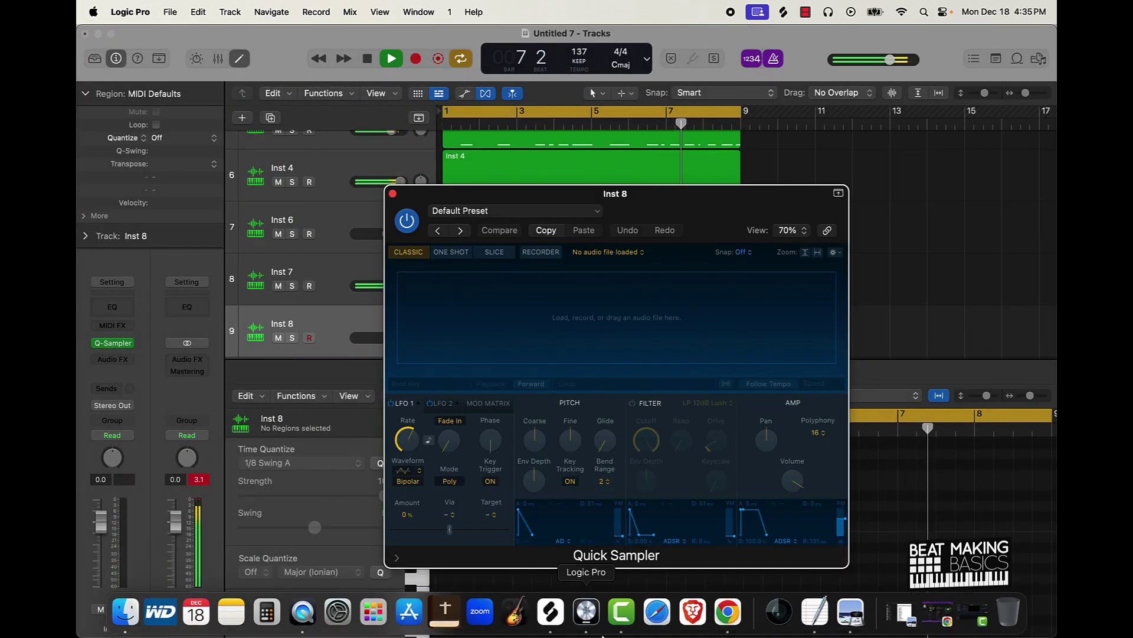
{"action": "left_click", "coordinate": [551, 612]}
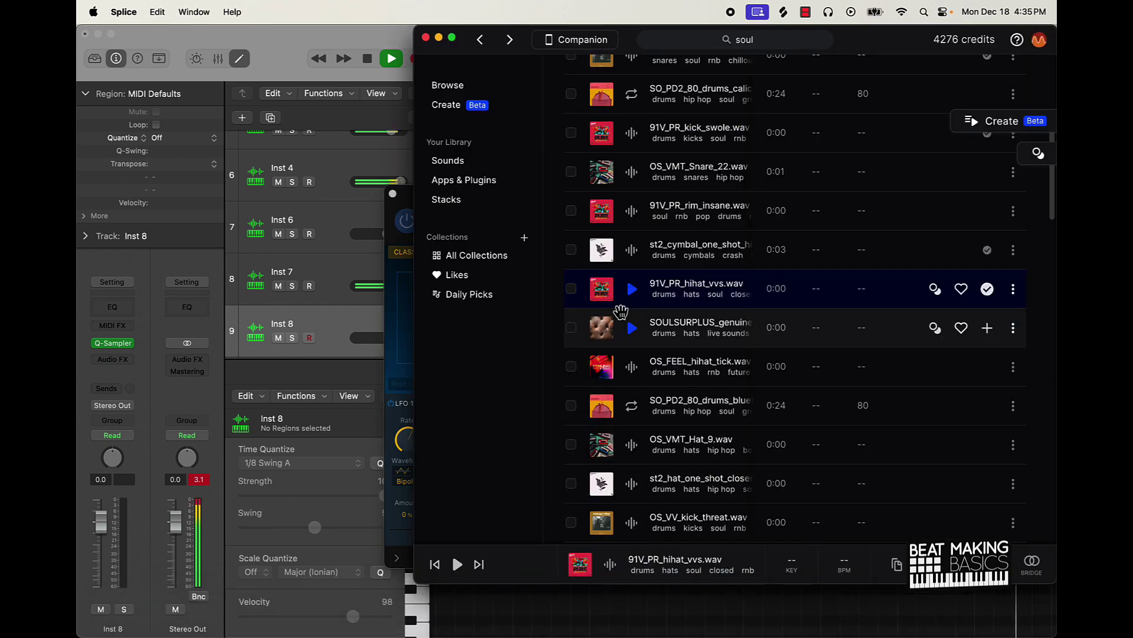
Audition the hat, drum loop and kick samples among the Splice soul results while the beat plays.
{"action": "left_click", "coordinate": [632, 328]}
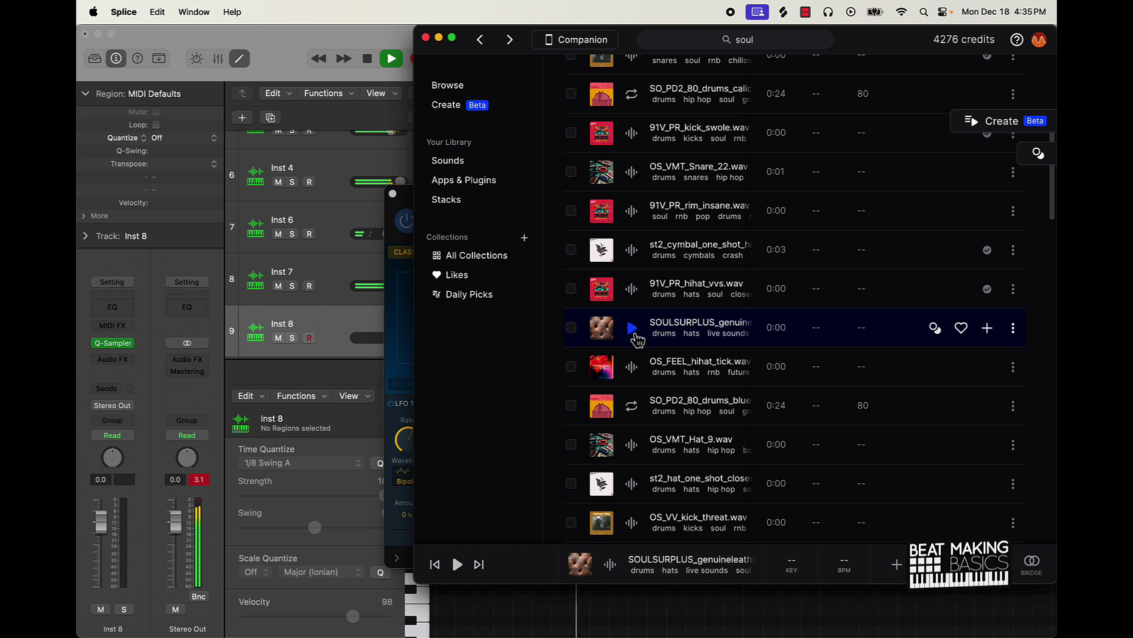
{"action": "left_click", "coordinate": [633, 367]}
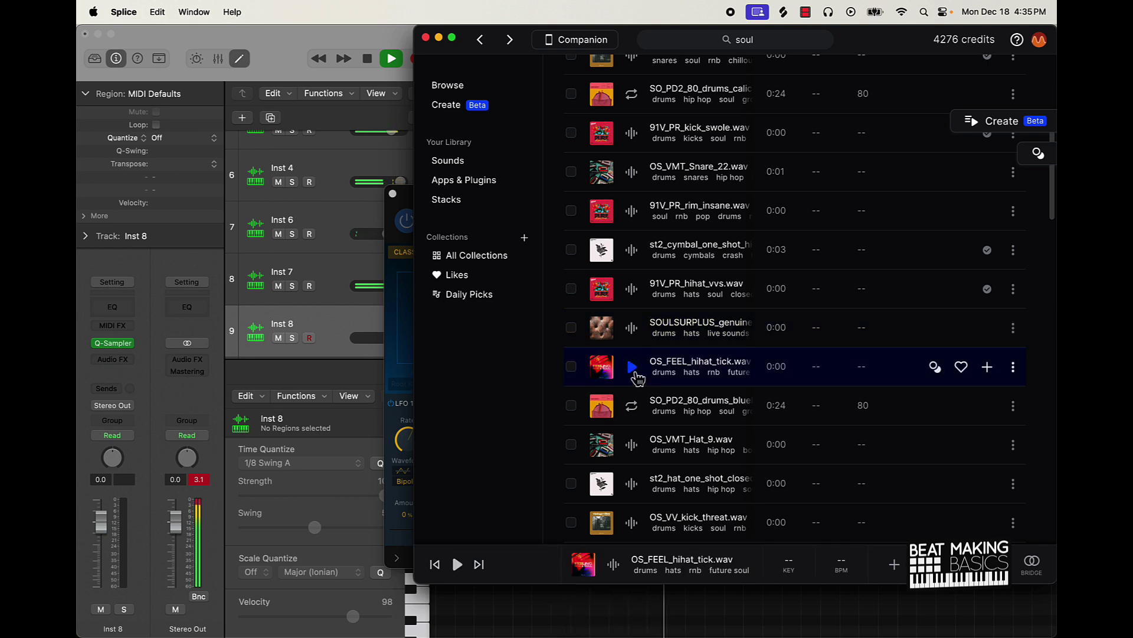
{"action": "left_click", "coordinate": [632, 406]}
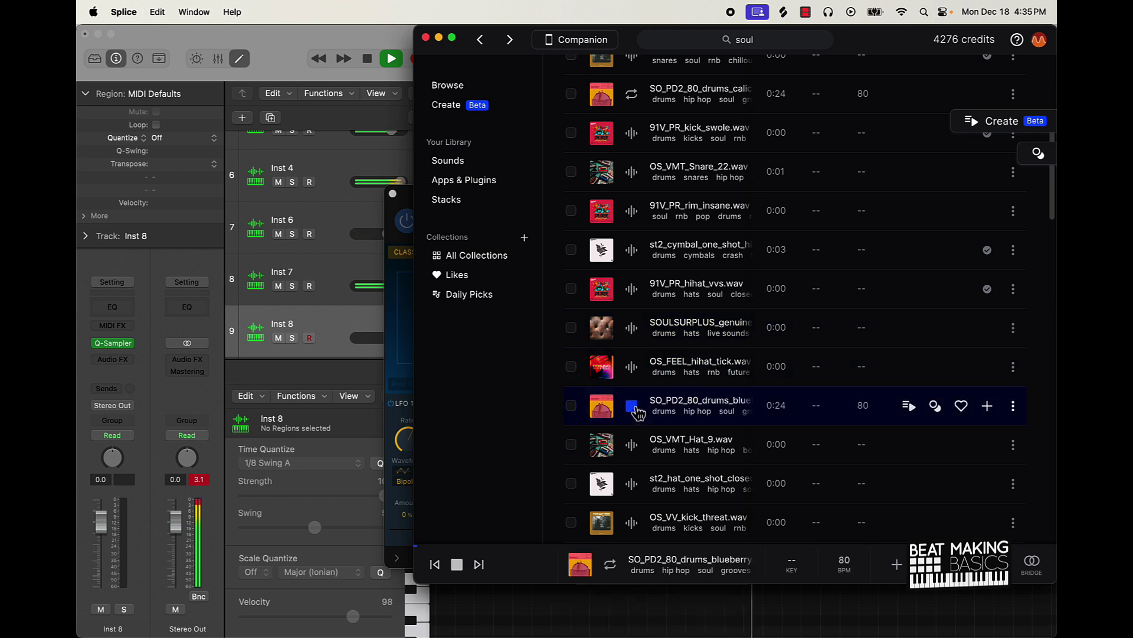
{"action": "left_click", "coordinate": [632, 445]}
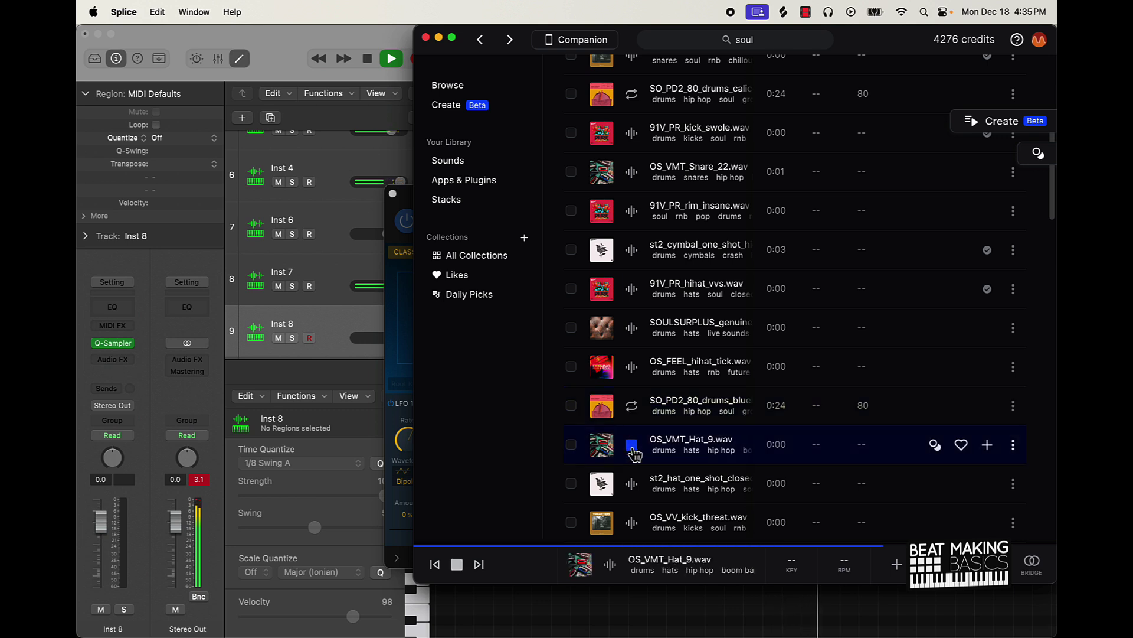
{"action": "left_click", "coordinate": [632, 483]}
{"action": "scroll", "coordinate": [634, 473], "scroll_direction": "down", "scroll_amount": 3}
{"action": "left_click", "coordinate": [632, 430]}
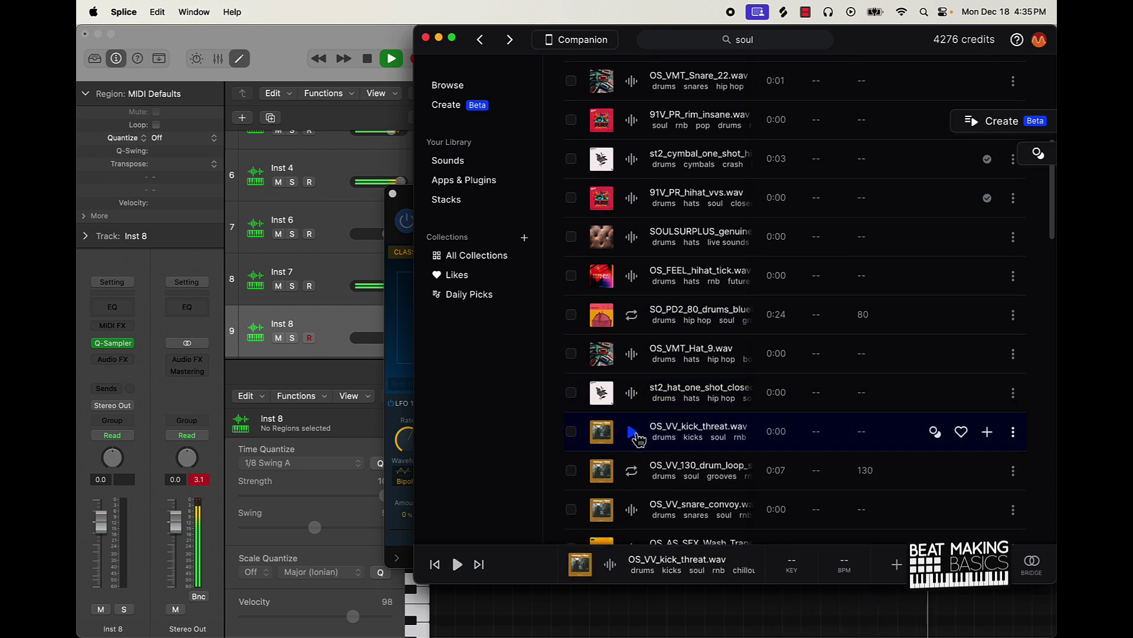
{"action": "scroll", "coordinate": [636, 430], "scroll_direction": "down", "scroll_amount": 3}
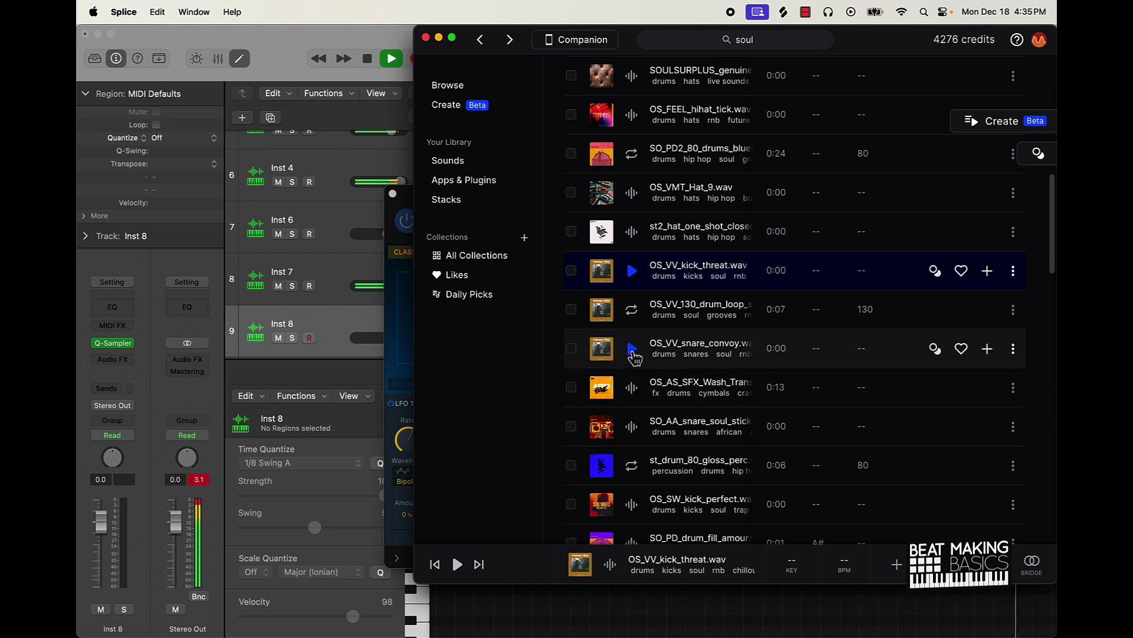
Download OS_VV_snare_convoy.wav, load it into Inst 8's Quick Sampler, and return to the Logic Pro arrangement with playback stopped.
{"action": "left_click", "coordinate": [632, 352]}
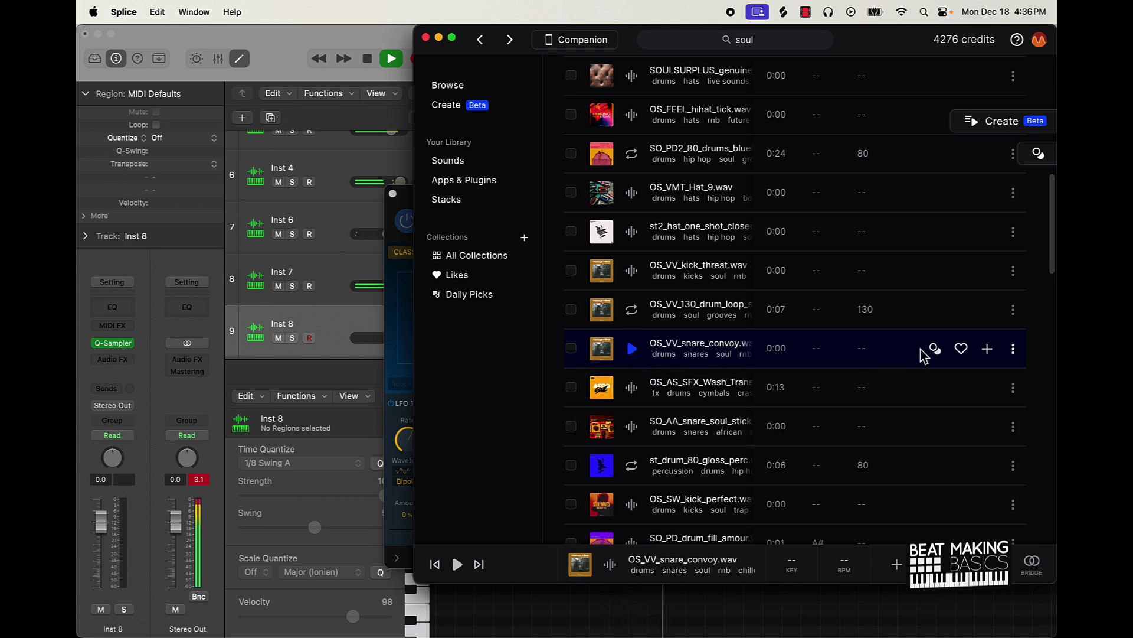
{"action": "left_click", "coordinate": [987, 348]}
{"action": "left_click_drag", "start_coordinate": [635, 47], "coordinate": [749, 36]}
{"action": "left_click_drag", "start_coordinate": [837, 358], "coordinate": [449, 303]}
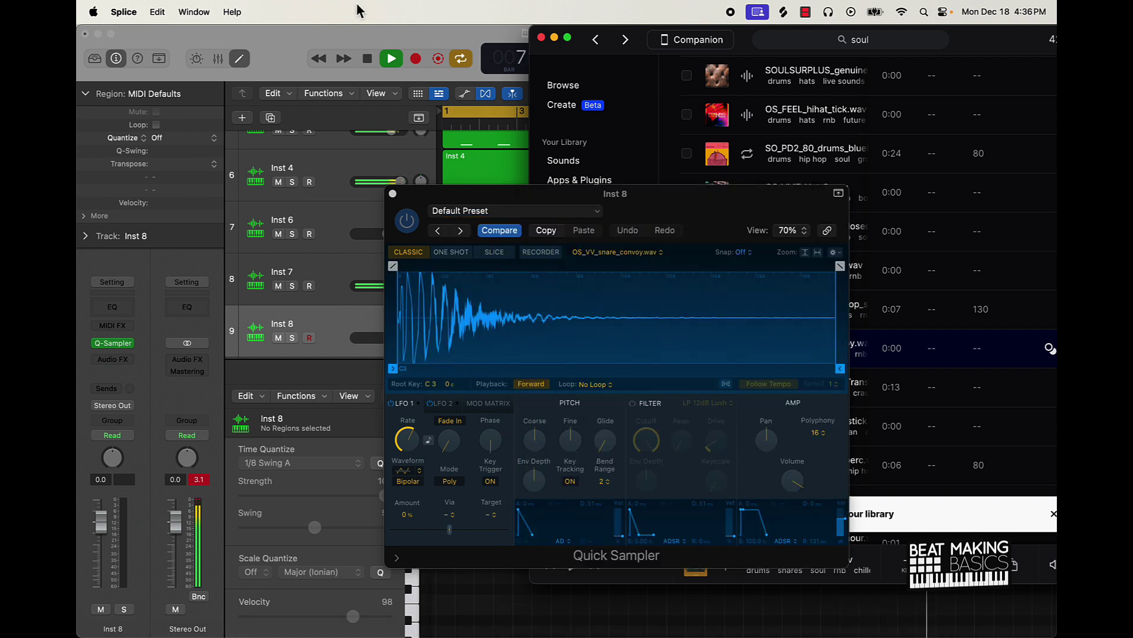
{"action": "left_click", "coordinate": [405, 61]}
{"action": "left_click", "coordinate": [393, 59]}
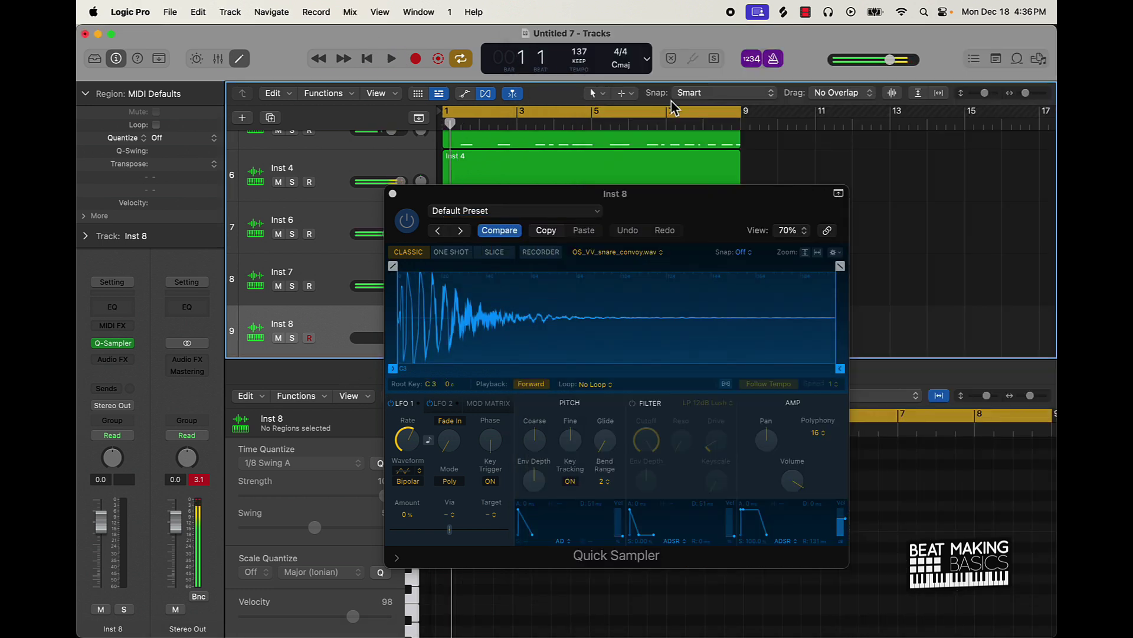
{"action": "left_click", "coordinate": [393, 193]}
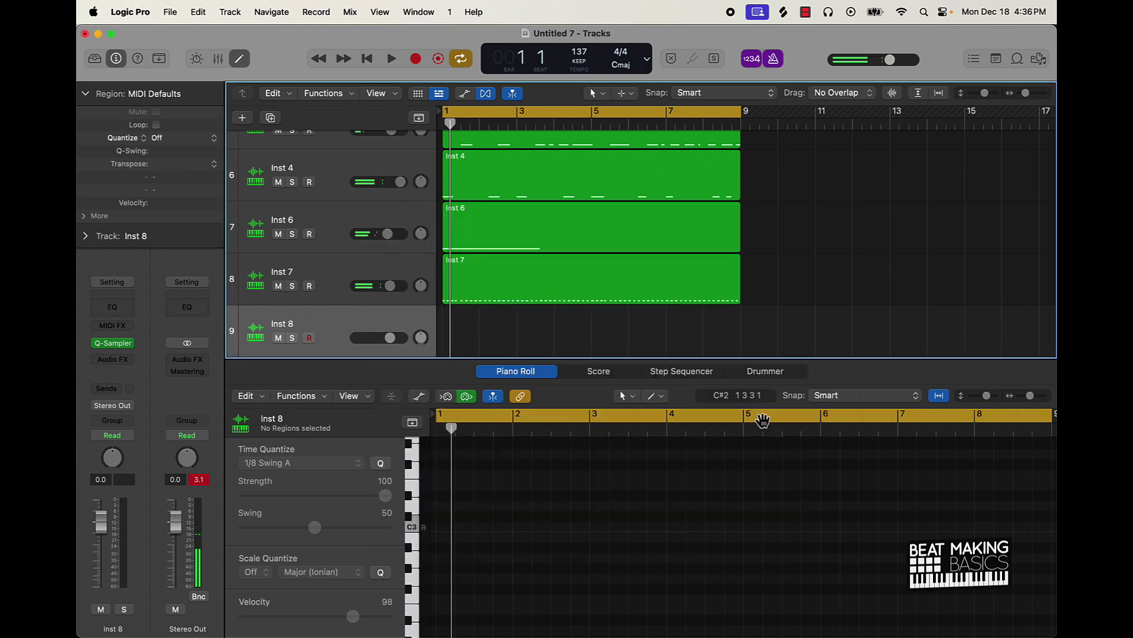
Create a 16-step pattern on Inst 8 with a root key C3 hit on step 9, repeat it at bar 5, and play.
{"action": "left_click", "coordinate": [683, 372]}
{"action": "left_click", "coordinate": [767, 455]}
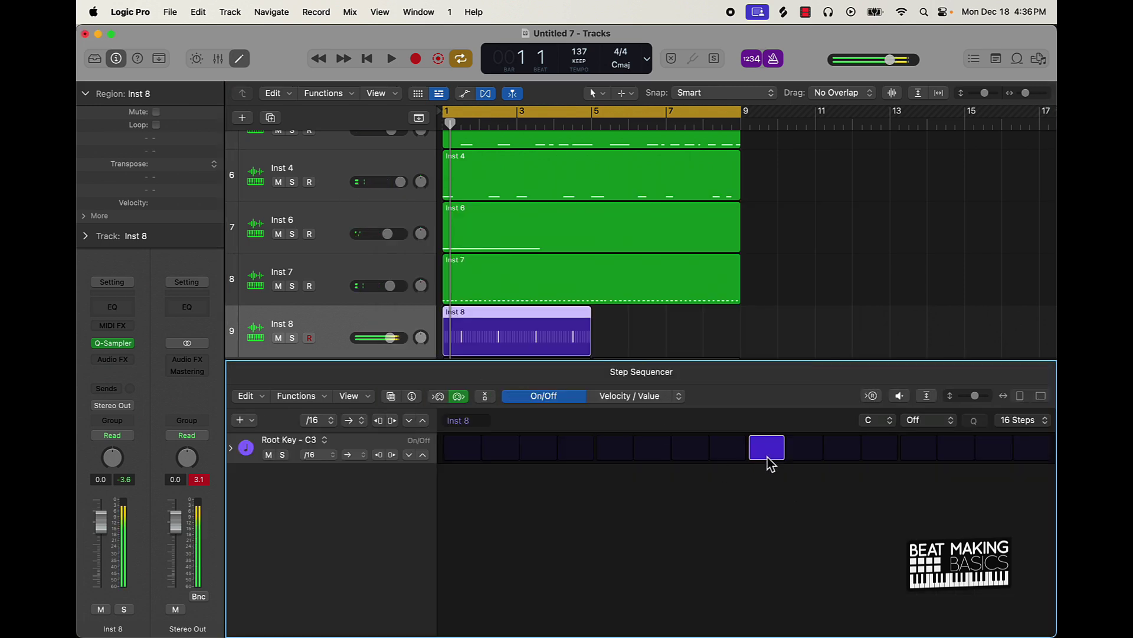
{"action": "left_click", "coordinate": [532, 324]}
{"action": "key", "text": "super+r"}
{"action": "key", "text": "space"}
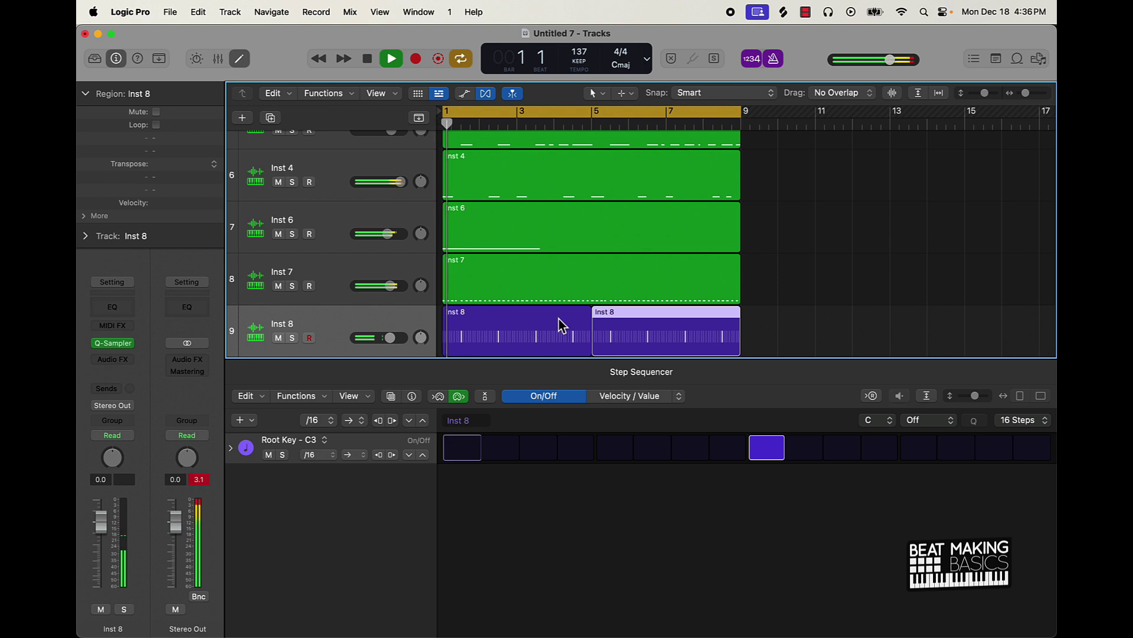
Lower Inst 8's volume to about -1.7 dB and merge its two pattern regions into one MIDI region.
{"action": "left_click_drag", "start_coordinate": [391, 338], "coordinate": [387, 337]}
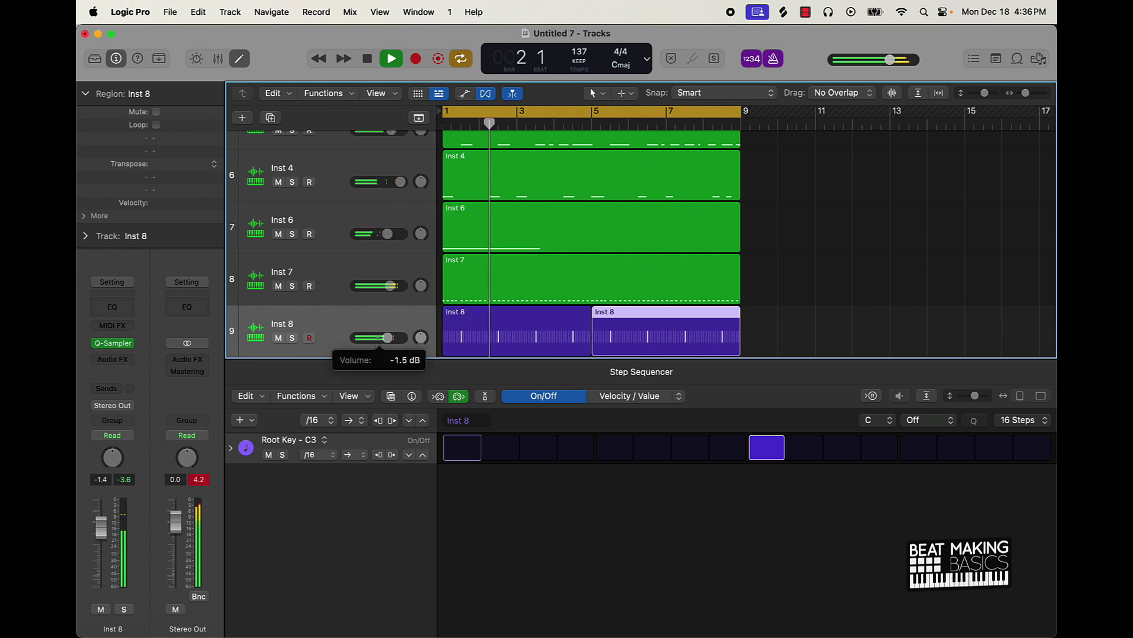
{"action": "left_click", "coordinate": [374, 328]}
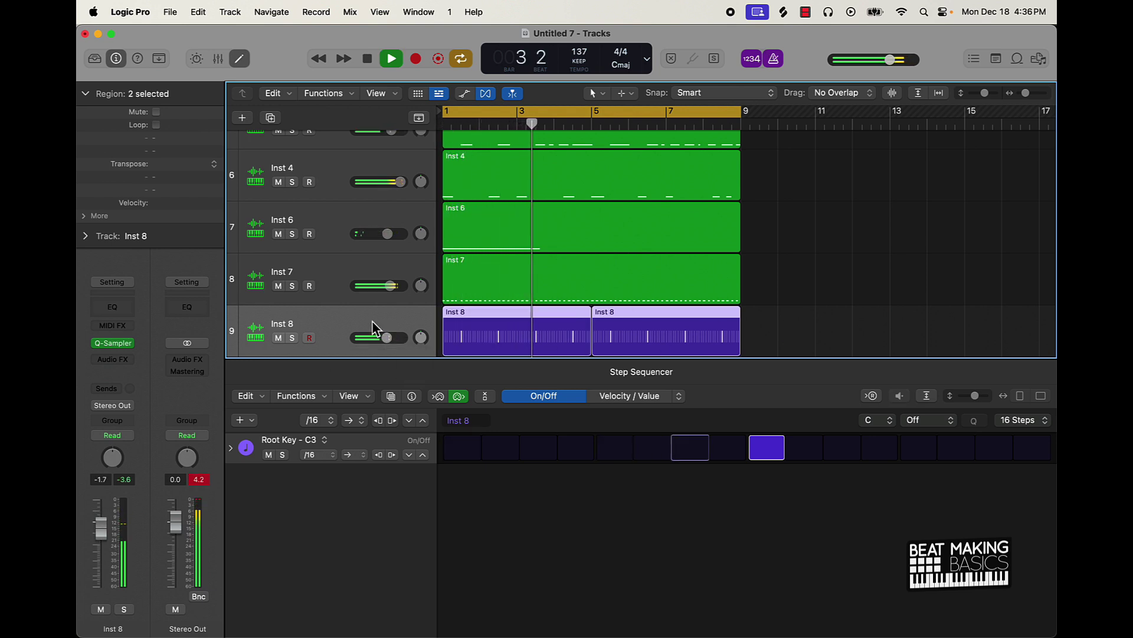
{"action": "key", "text": "super+j"}
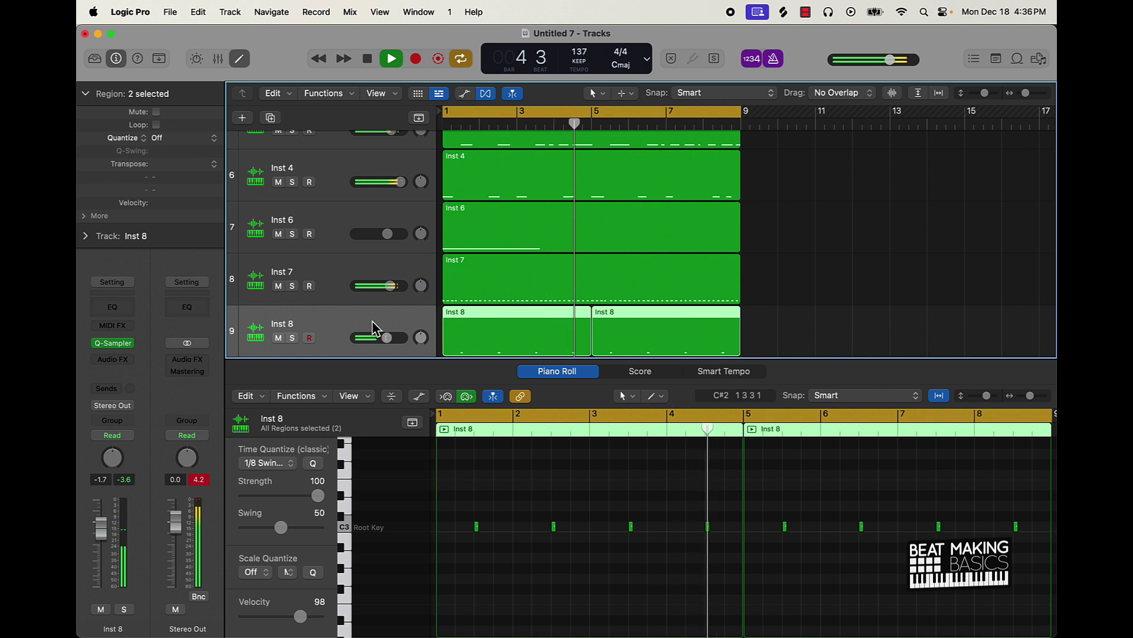
Reorder the drum tracks so Inst 8 sits above Inst 6 and Inst 3 sits directly below Inst 4.
{"action": "left_click_drag", "start_coordinate": [372, 337], "coordinate": [397, 236]}
{"action": "scroll", "coordinate": [418, 245], "scroll_direction": "up", "scroll_amount": 2}
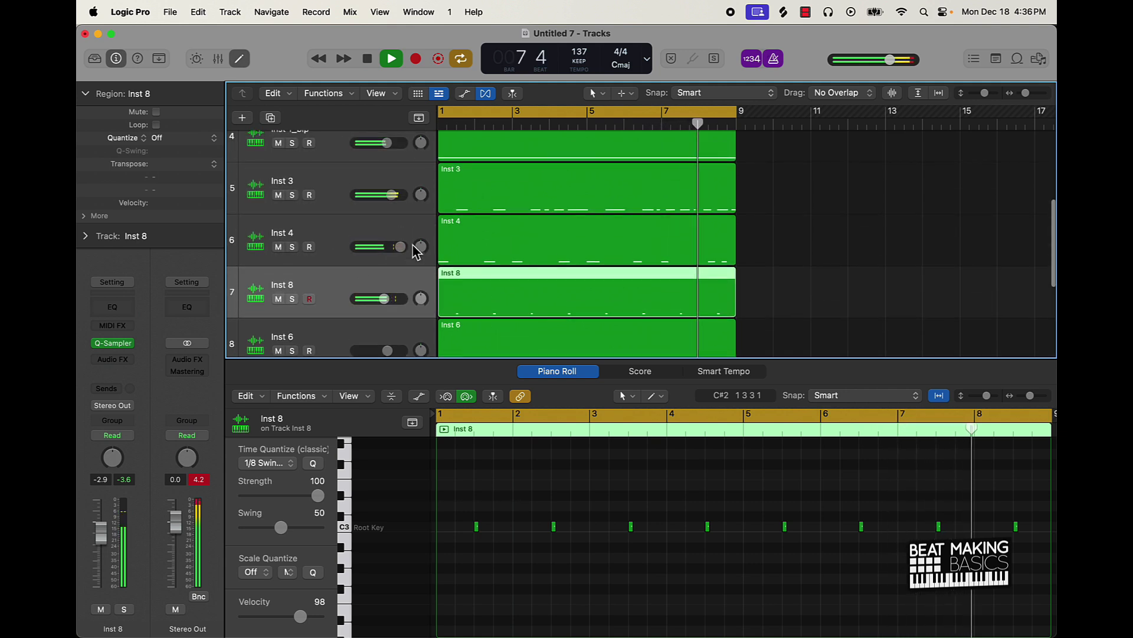
{"action": "left_click_drag", "start_coordinate": [334, 193], "coordinate": [342, 248]}
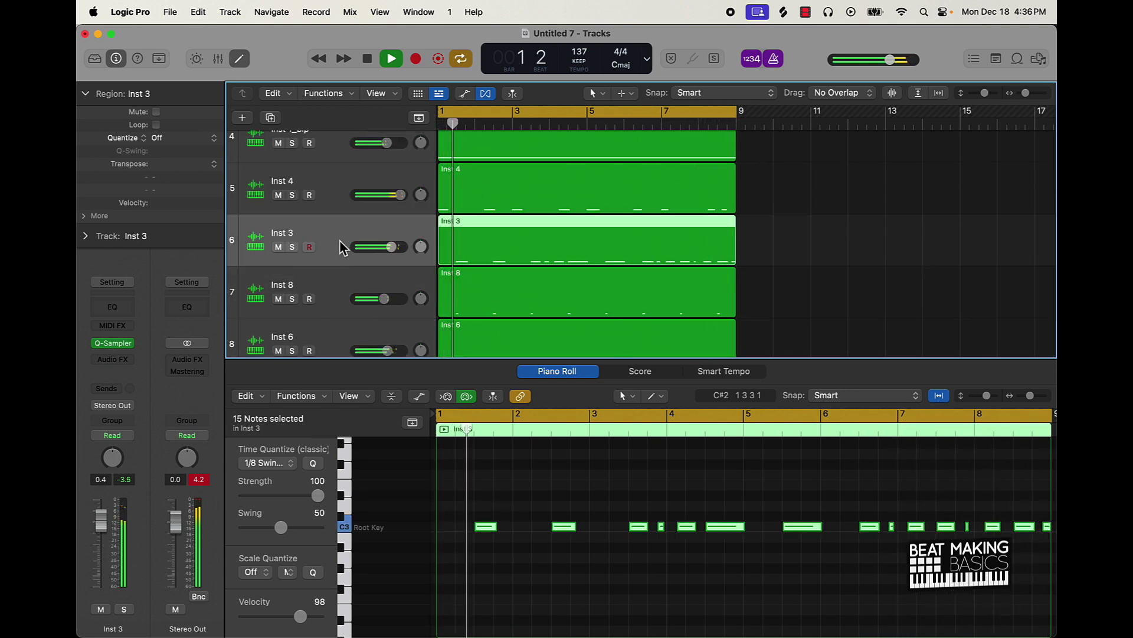
Stop playback, hide the editor, and rename the drum tracks Kick, Rim, Snare, Clash and Hat from Inst 4 down to Inst 7.
{"action": "double_click", "coordinate": [295, 182]}
{"action": "left_click", "coordinate": [782, 235]}
{"action": "key", "text": "space"}
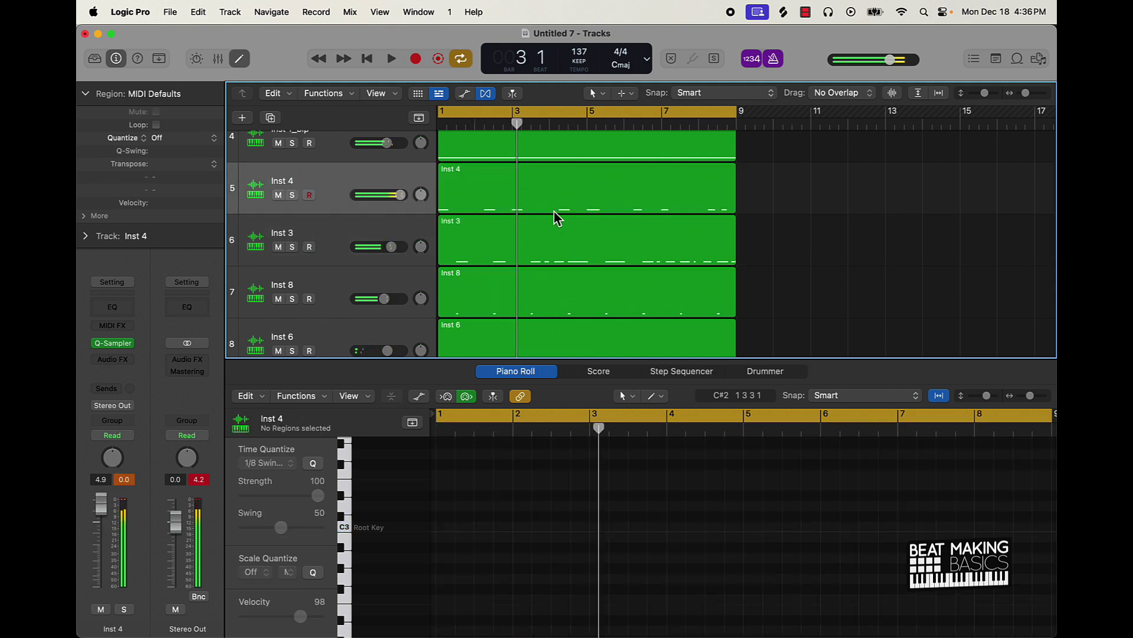
{"action": "left_click", "coordinate": [244, 61]}
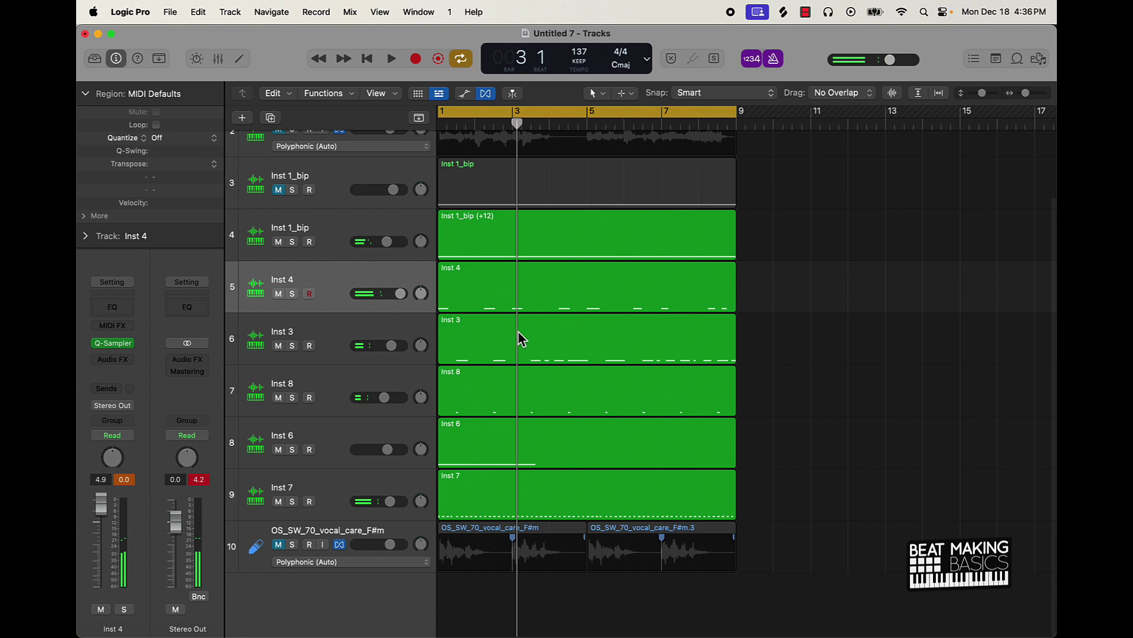
{"action": "double_click", "coordinate": [292, 281]}
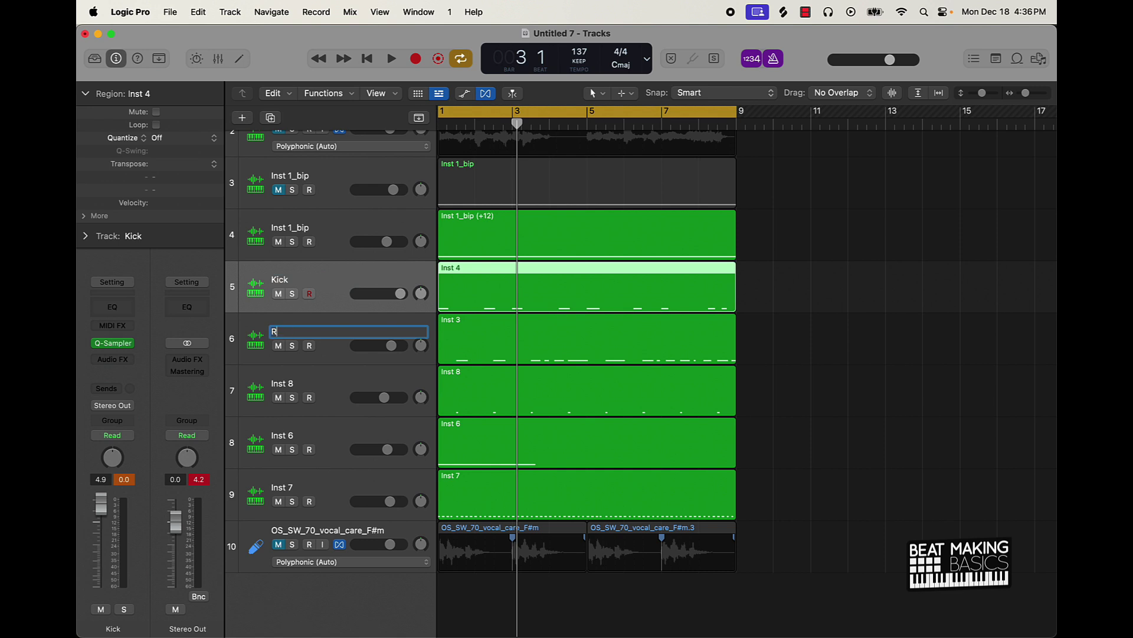
{"action": "key", "text": "Tab"}
{"action": "key", "text": "Tab"}
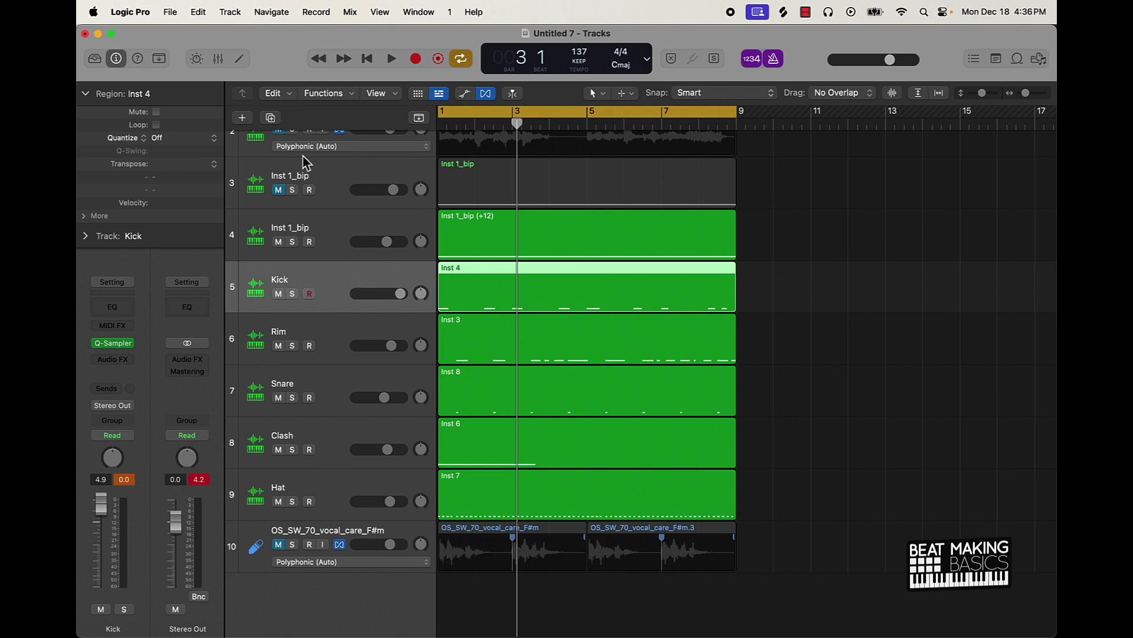
Rename the two Inst 1_bip tracks Sample 1 and Sample 2, and name all regions after their tracks.
{"action": "double_click", "coordinate": [296, 178]}
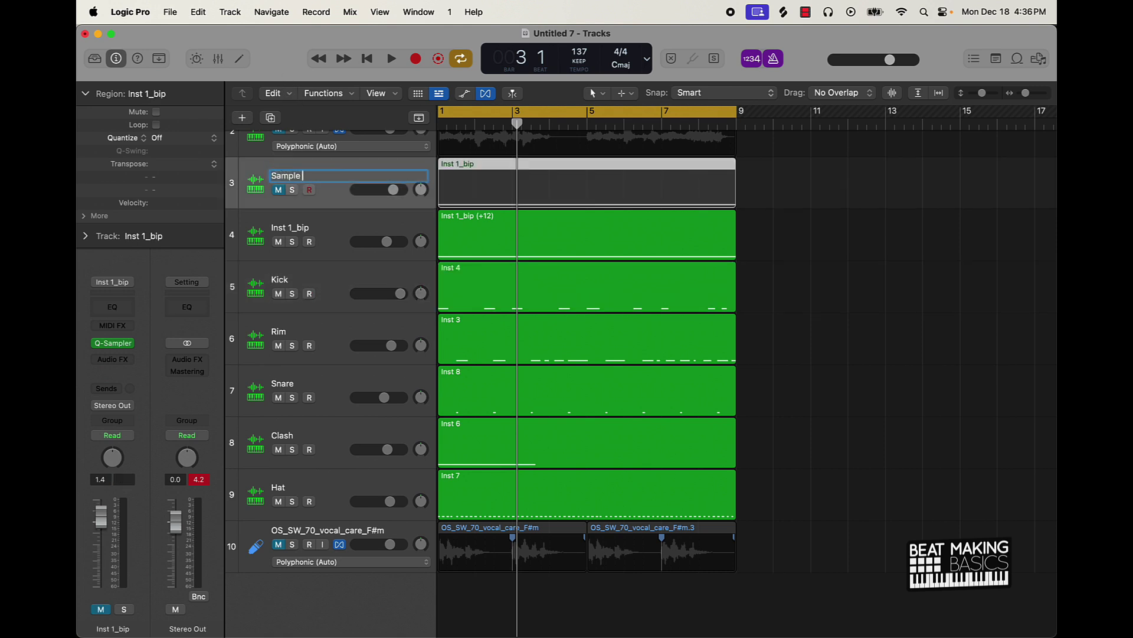
{"action": "key", "text": "Tab"}
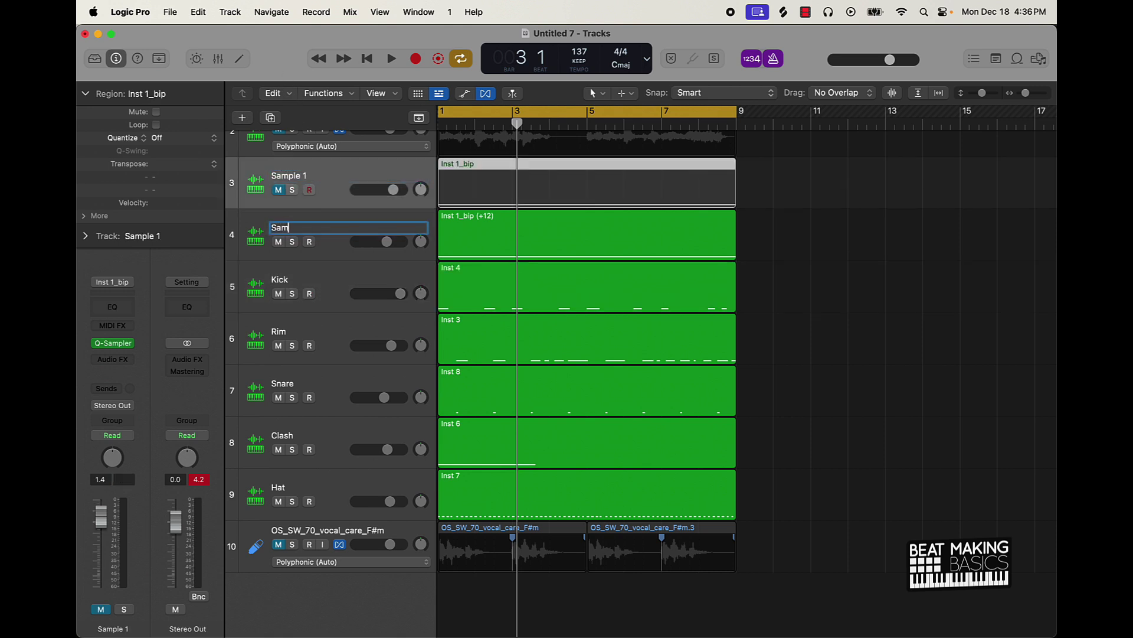
{"action": "key", "text": "super+a"}
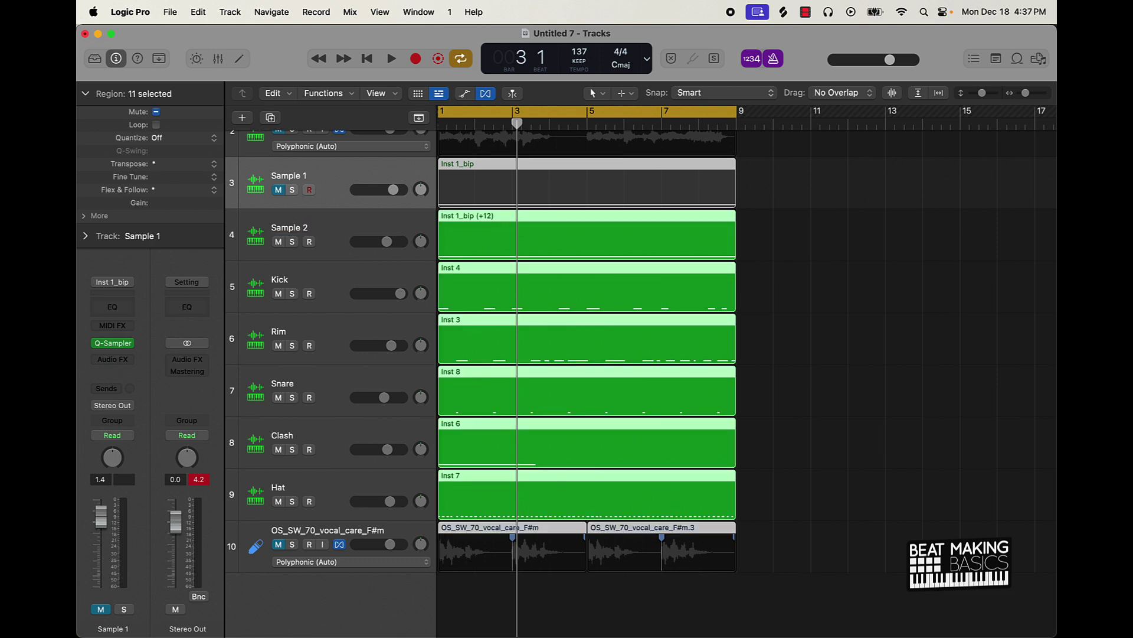
{"action": "left_click", "coordinate": [834, 377]}
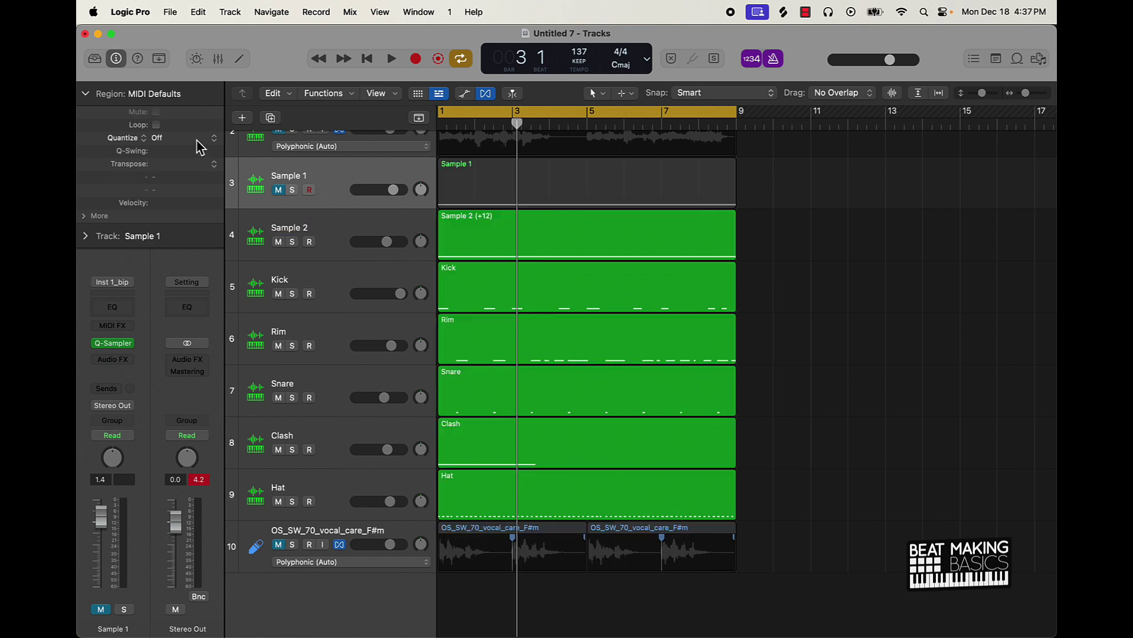
Unmute Sample 1, mute Sample 2, and play the beat.
{"action": "left_click", "coordinate": [278, 189]}
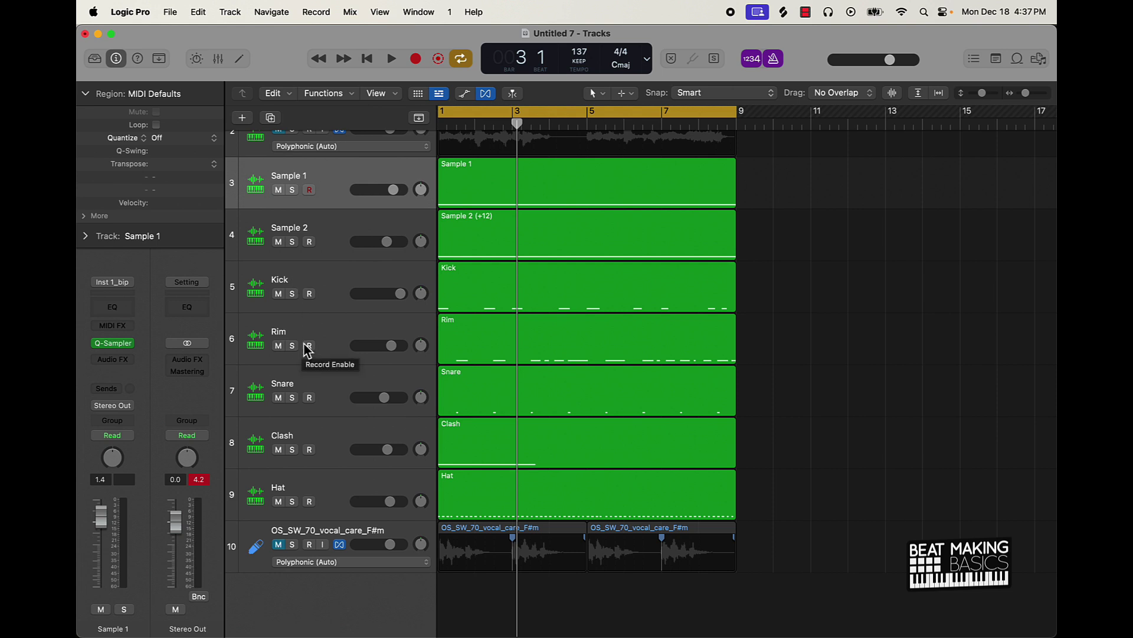
{"action": "left_click", "coordinate": [278, 241]}
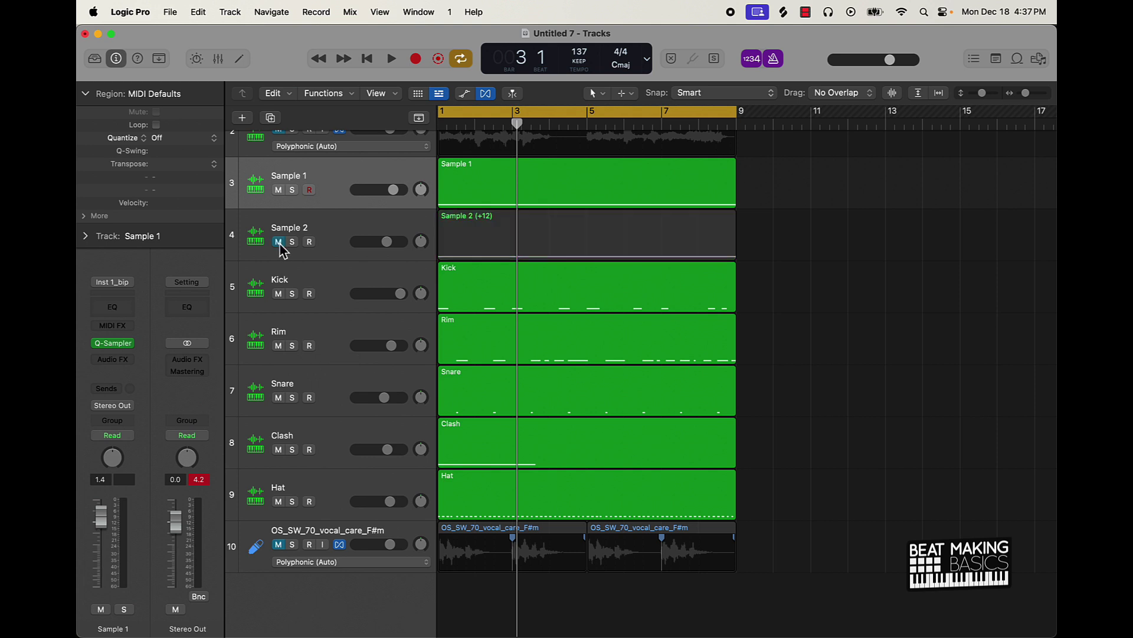
{"action": "key", "text": "space"}
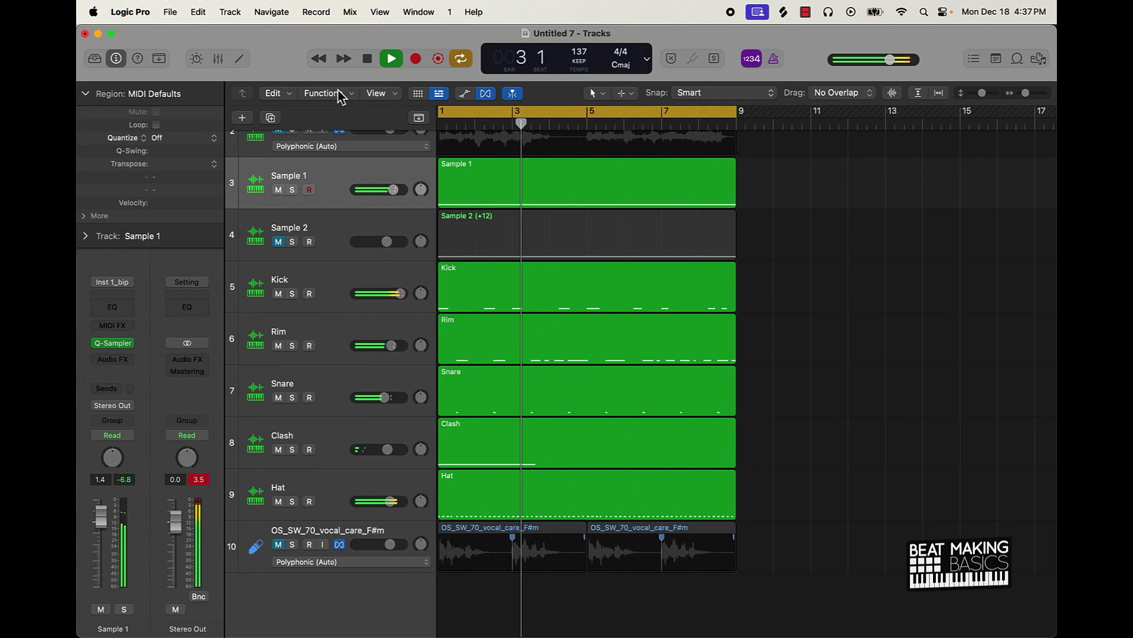
Add a software instrument track using the Default Patch below Sample 1 while the beat plays.
{"action": "left_click", "coordinate": [242, 117]}
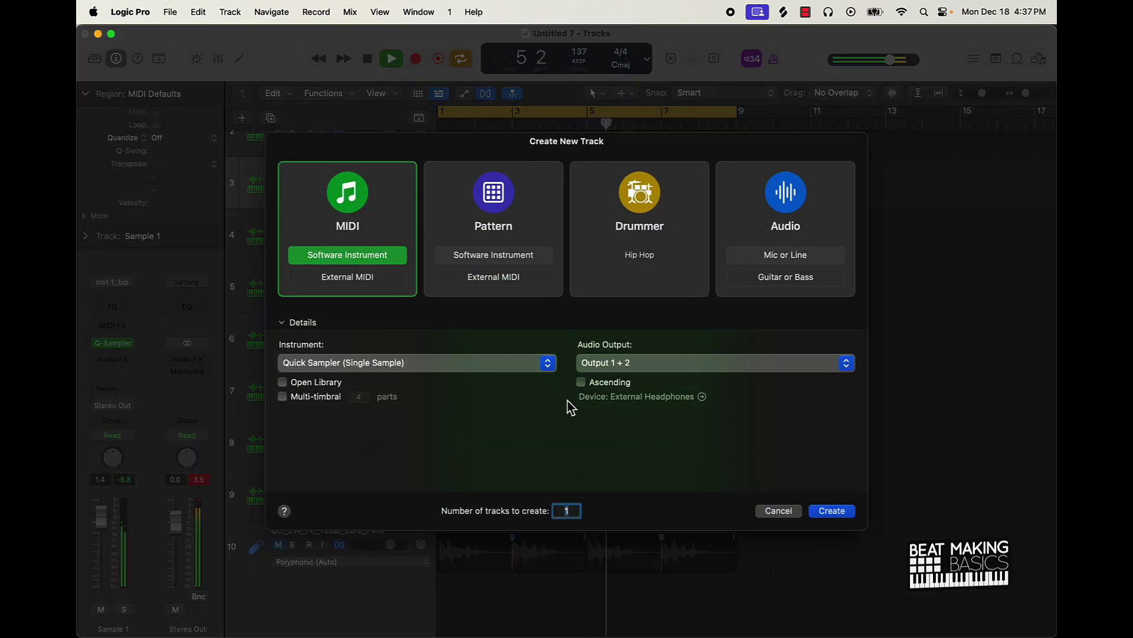
{"action": "left_click", "coordinate": [548, 363]}
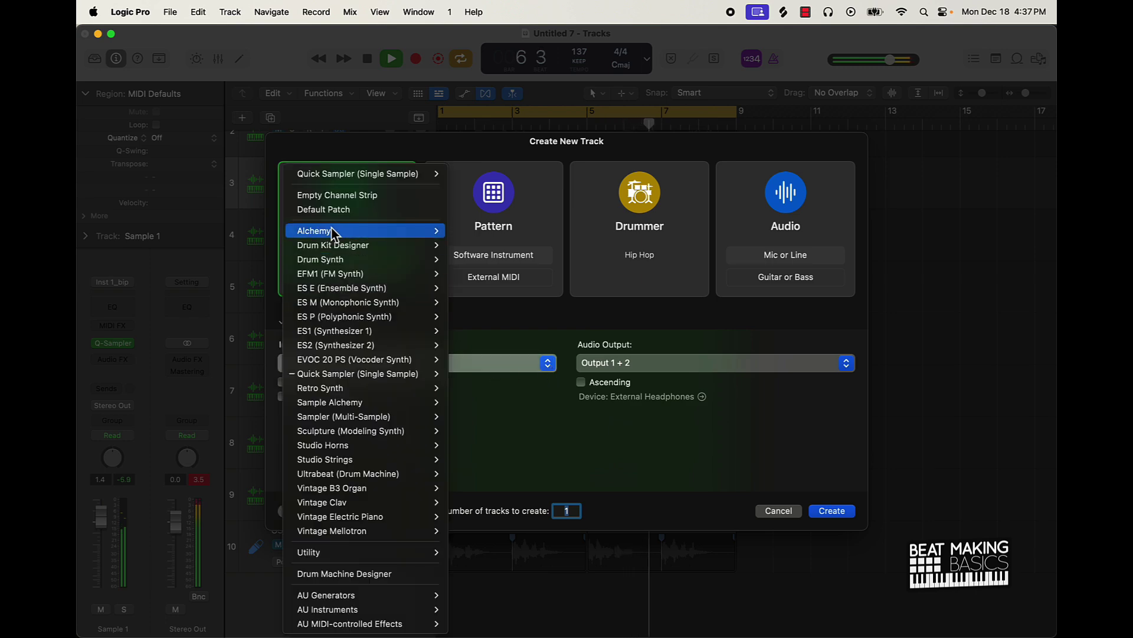
{"action": "left_click", "coordinate": [335, 211]}
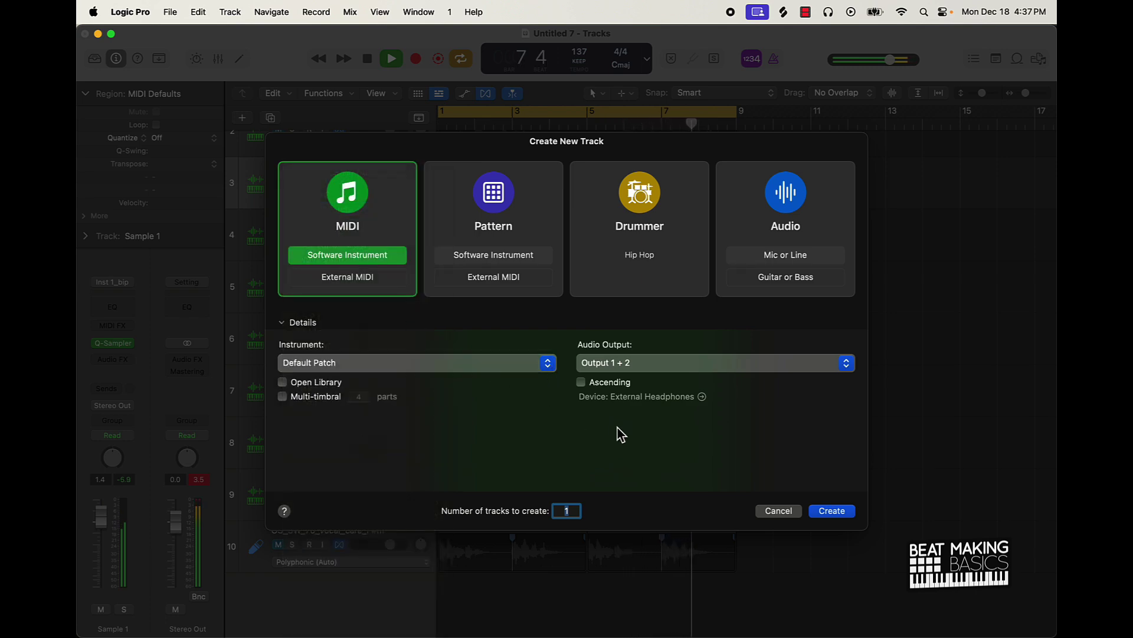
{"action": "left_click", "coordinate": [844, 514]}
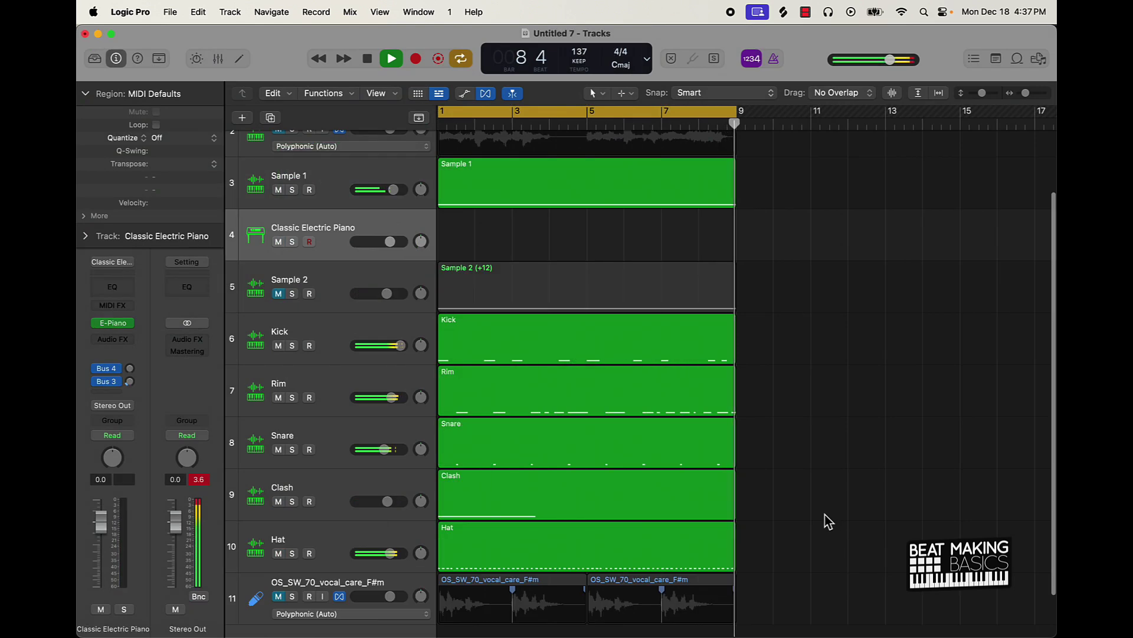
Load the Boesendorfer Grand Piano patch onto the new track and try out notes with Musical Typing.
{"action": "left_click", "coordinate": [94, 59]}
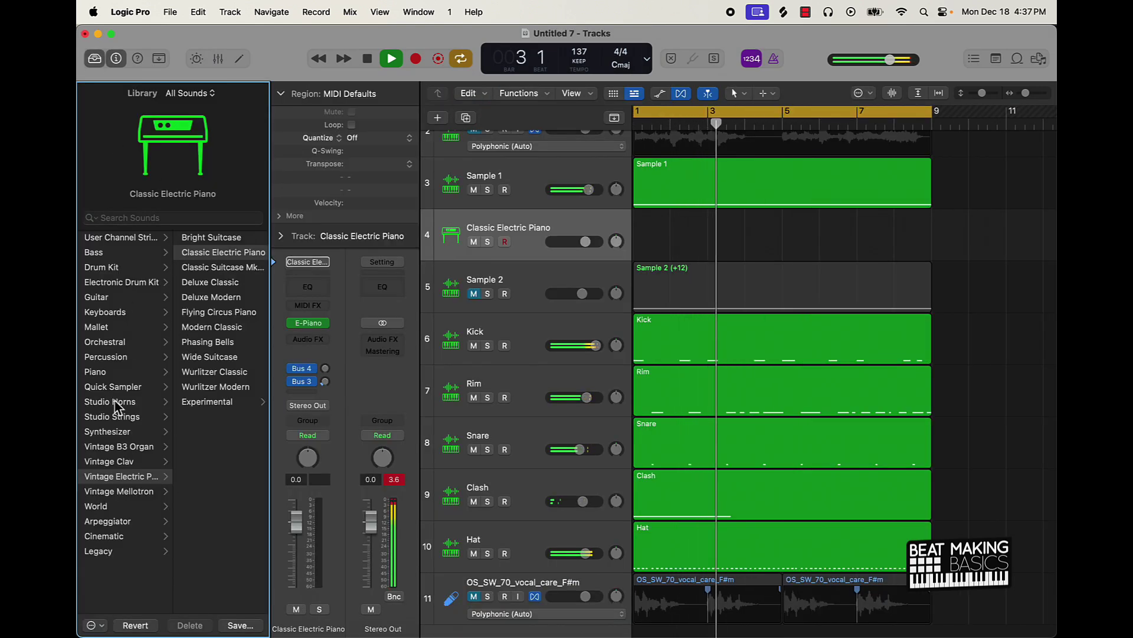
{"action": "left_click", "coordinate": [121, 372]}
{"action": "left_click", "coordinate": [223, 238]}
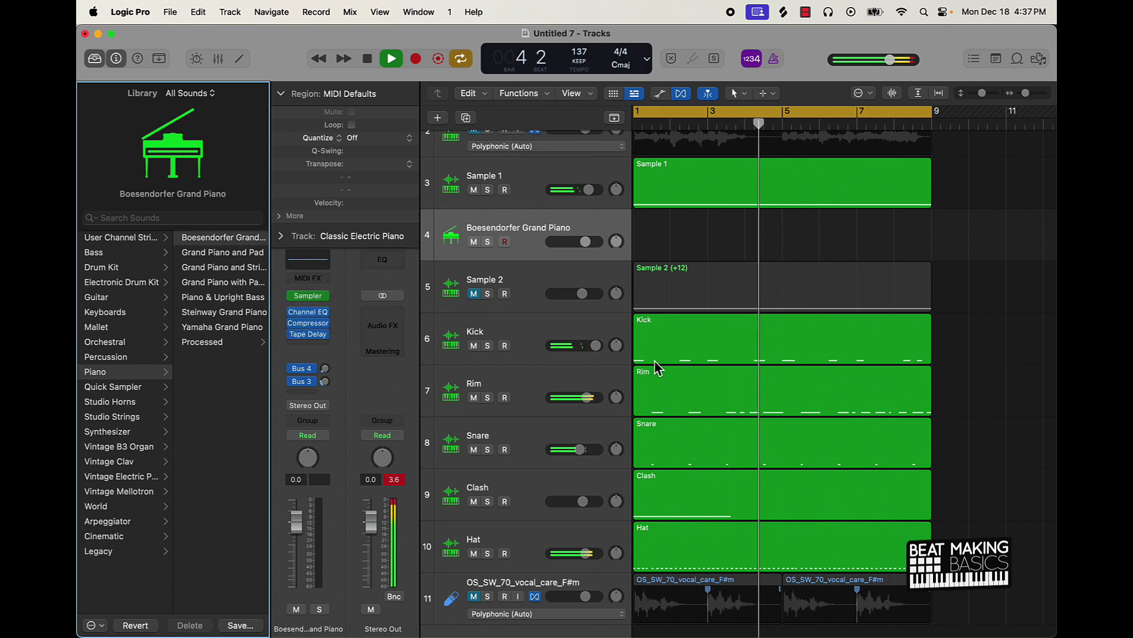
{"action": "key", "text": "super+k"}
{"action": "key", "text": "k"}
{"action": "key", "text": "l"}
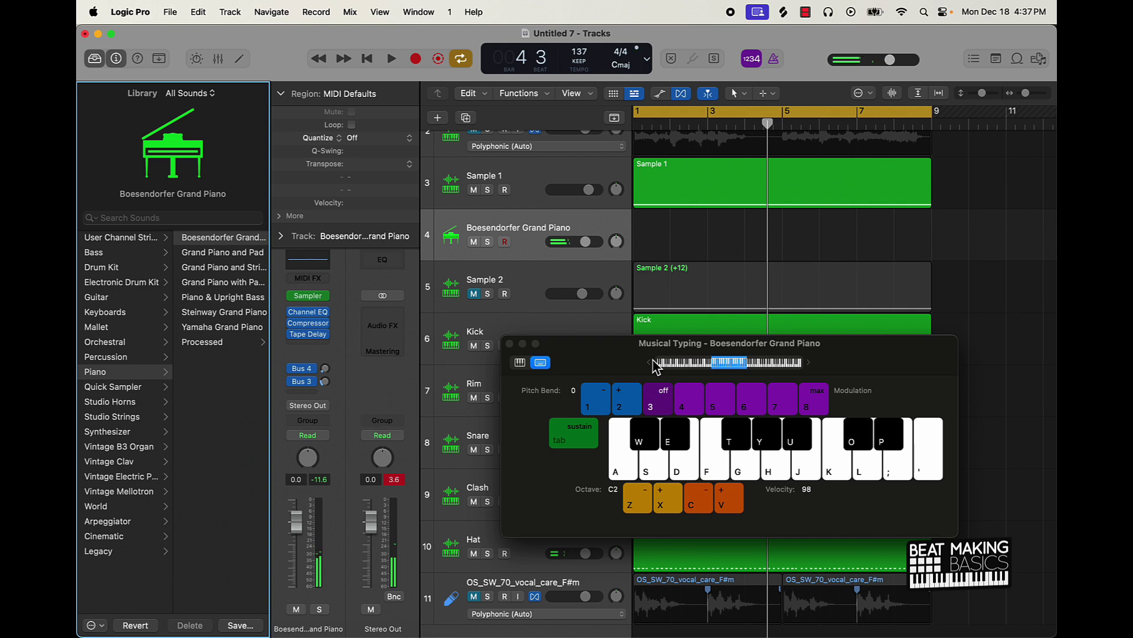
Try out piano notes at octave C2, first alone and over the playing beat.
{"action": "key", "text": "t+o"}
{"action": "key", "text": "t+j"}
{"action": "key", "text": "t+h"}
{"action": "key", "text": "t+h"}
{"action": "key", "text": "t+o"}
{"action": "key", "text": "space"}
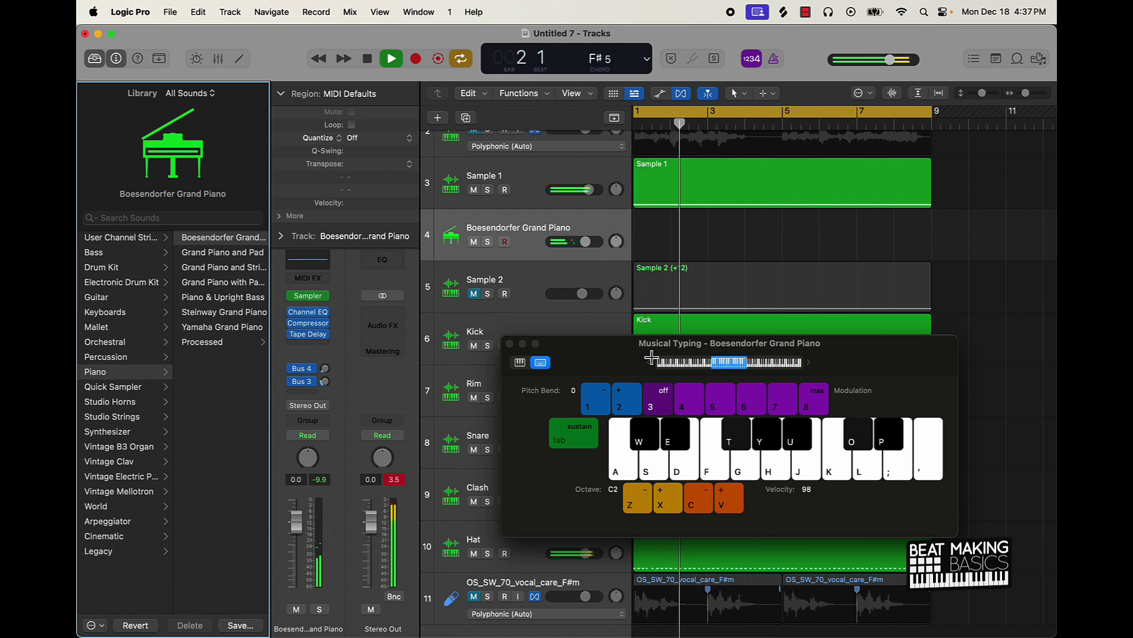
{"action": "key", "text": "f"}
{"action": "key", "text": "k+l"}
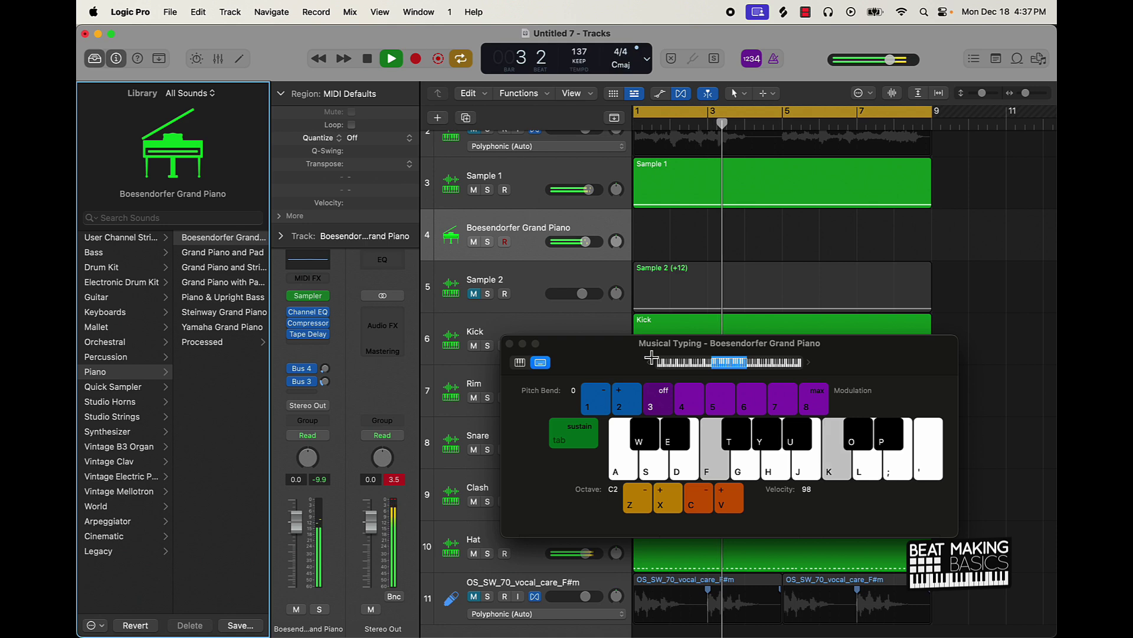
{"action": "key", "text": "f"}
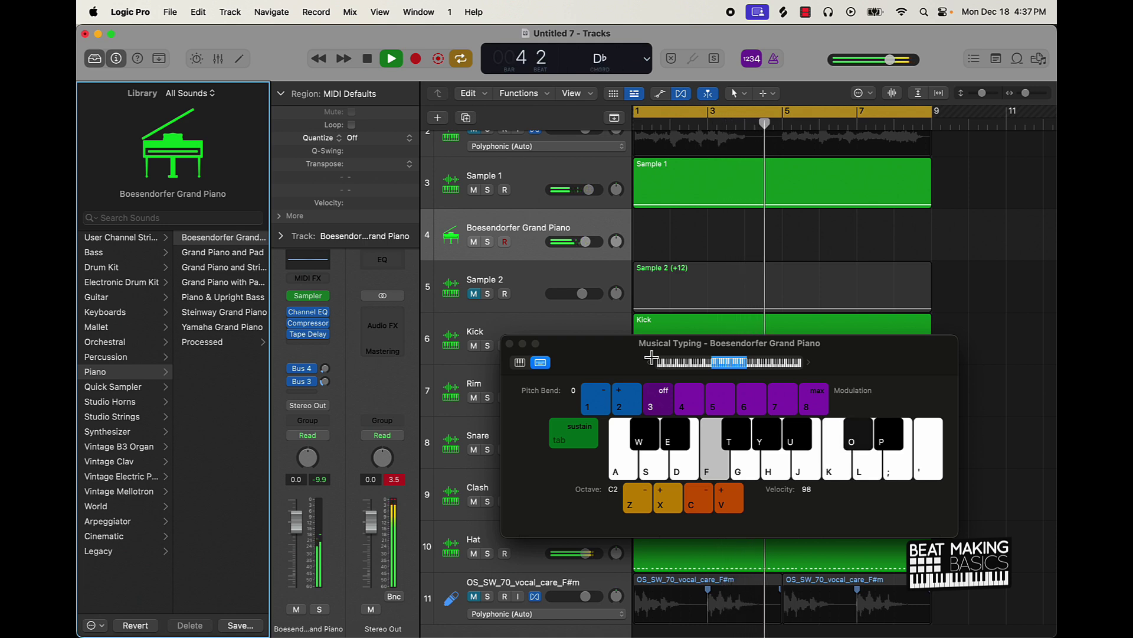
{"action": "key", "text": "t+o"}
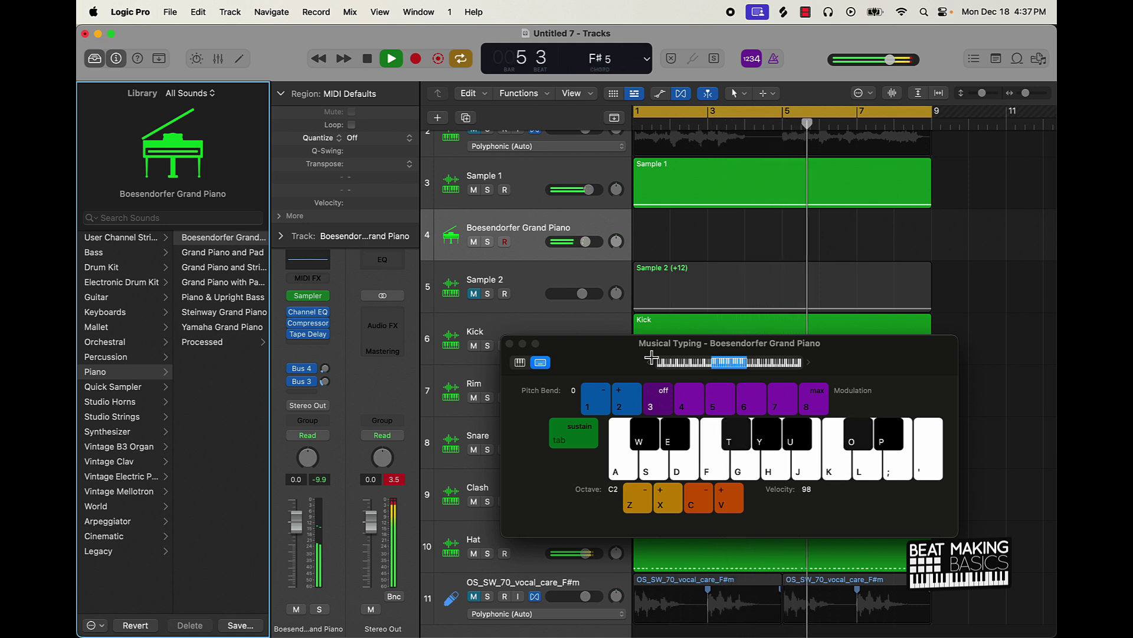
Raise the Musical Typing octave to C3, try out piano melodies over the beat, and stop playback.
{"action": "key", "text": "x"}
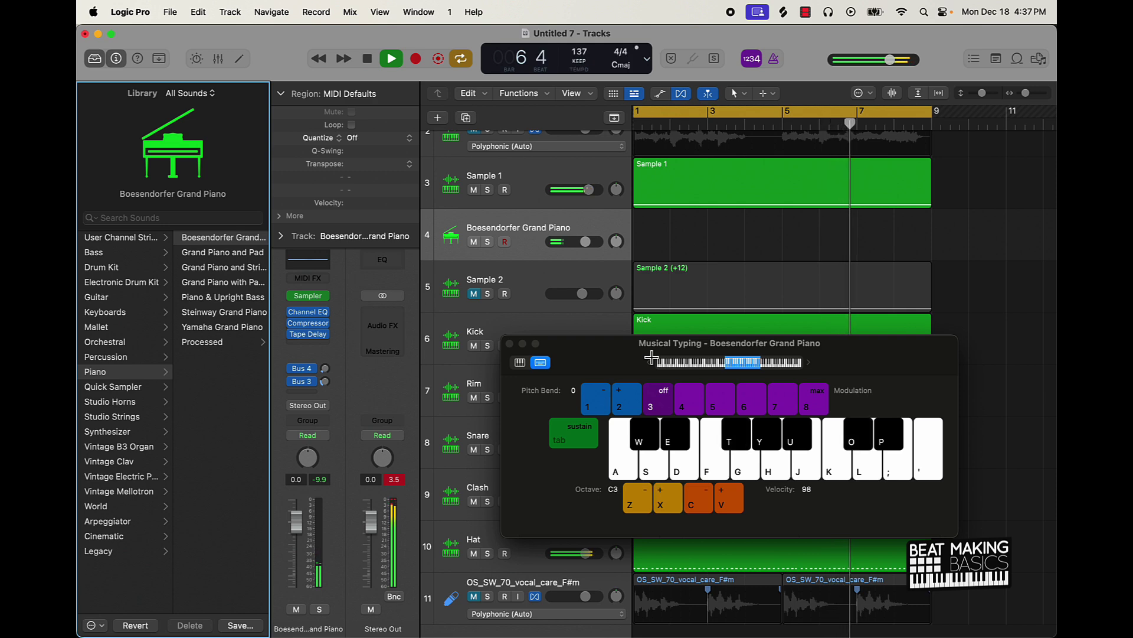
{"action": "key", "text": "f"}
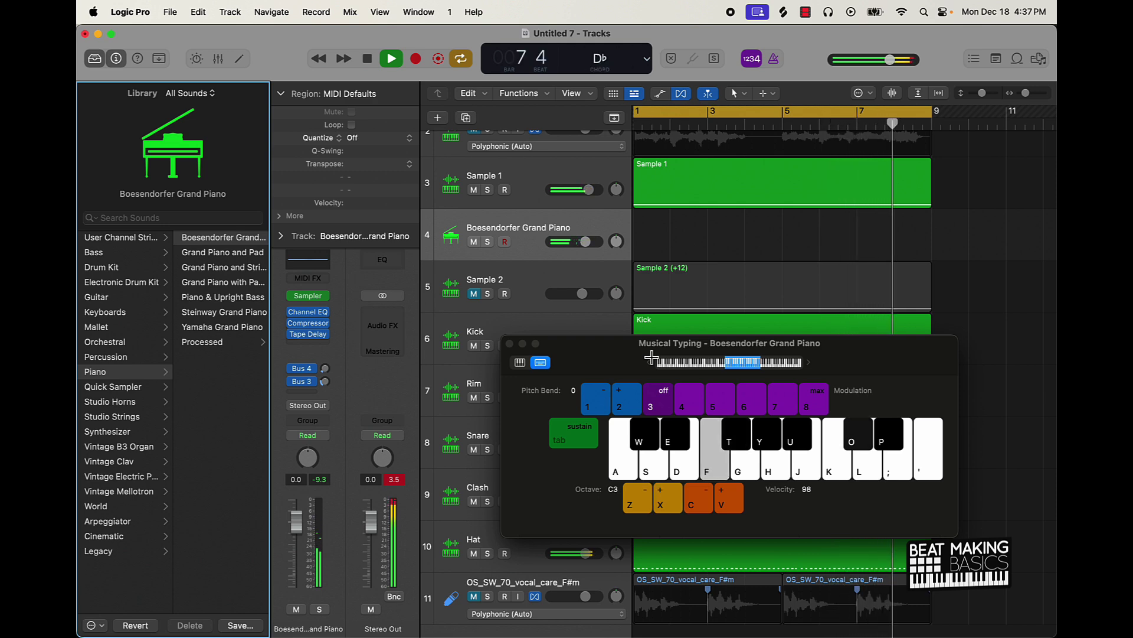
{"action": "key", "text": "d+o"}
{"action": "key", "text": "t"}
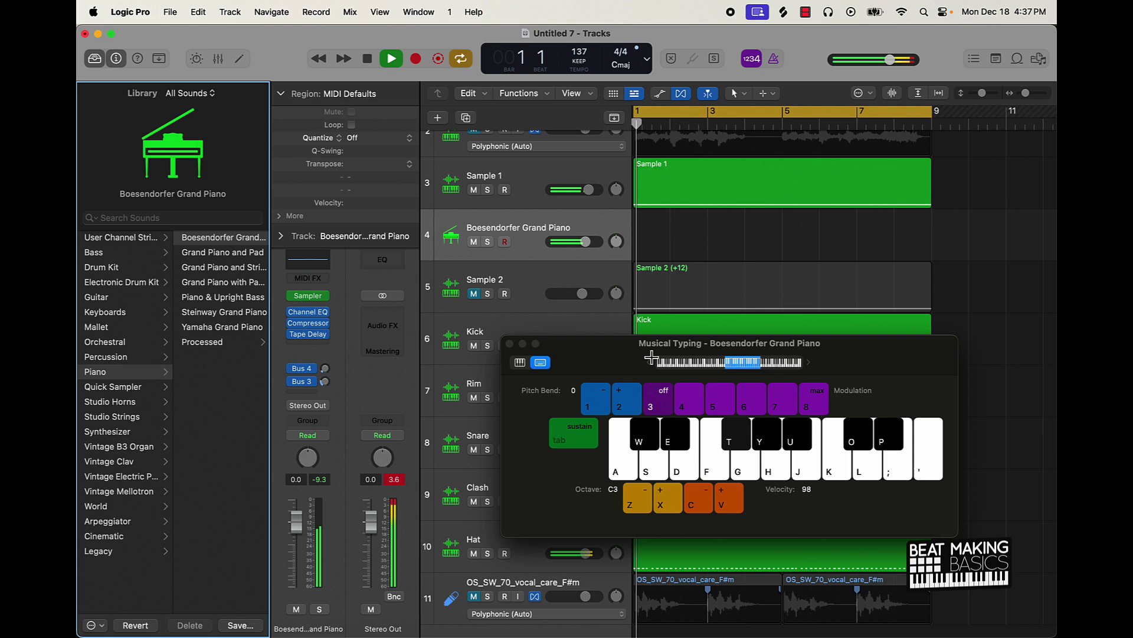
{"action": "key", "text": "o"}
{"action": "key", "text": "h"}
{"action": "key", "text": "h"}
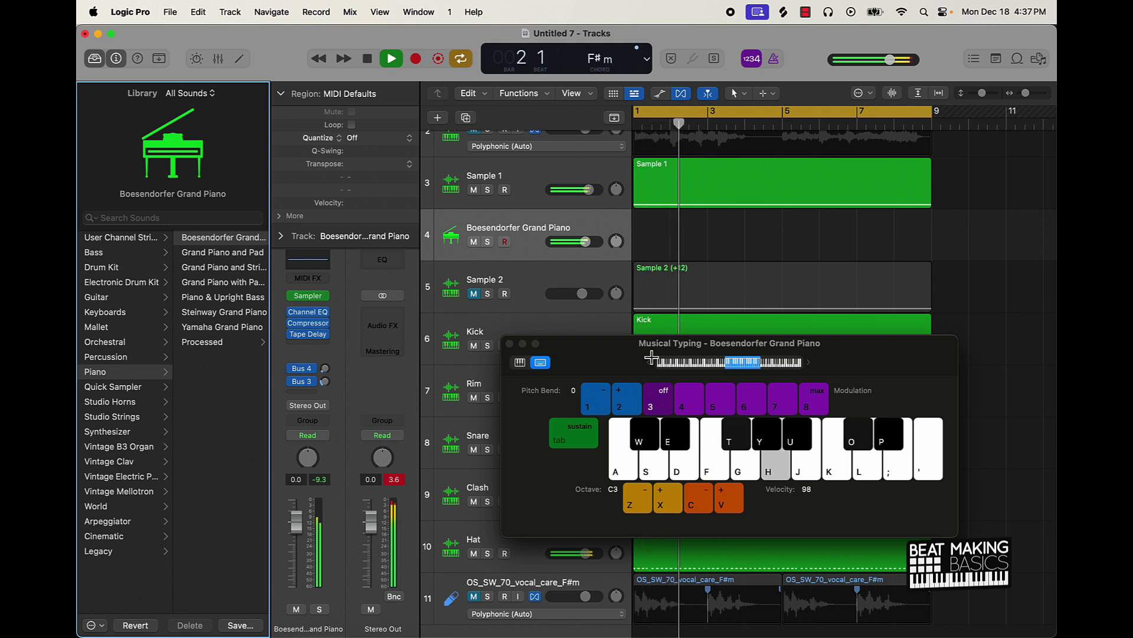
{"action": "key", "text": "f"}
{"action": "key", "text": "h"}
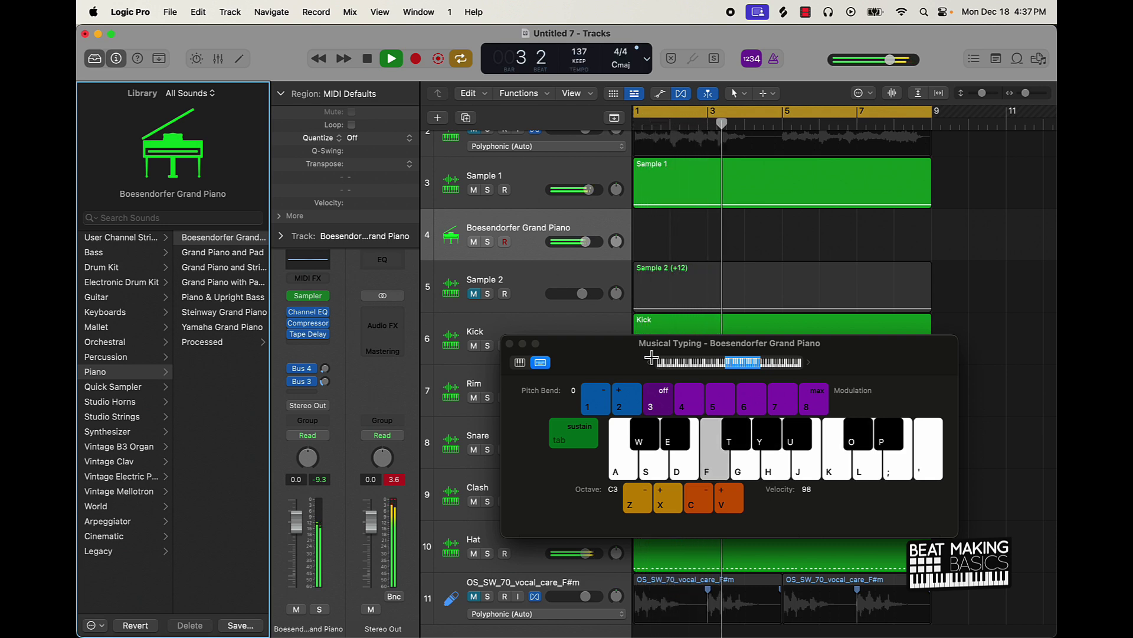
{"action": "key", "text": "y"}
{"action": "key", "text": "f"}
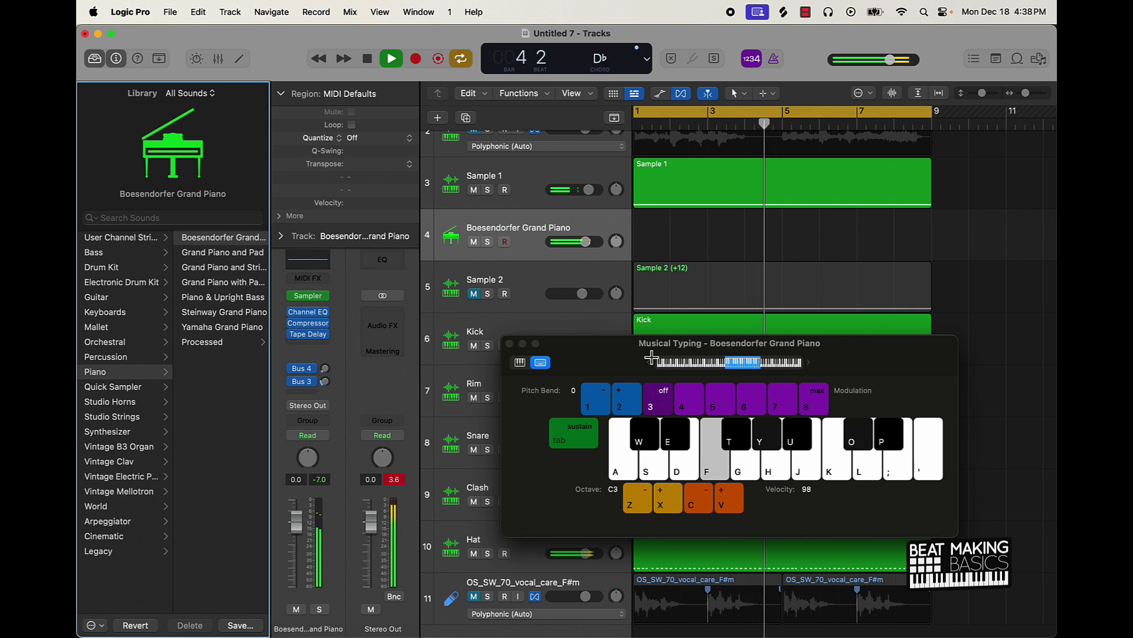
{"action": "key", "text": "t"}
{"action": "key", "text": "o"}
{"action": "key", "text": "h"}
{"action": "key", "text": "h"}
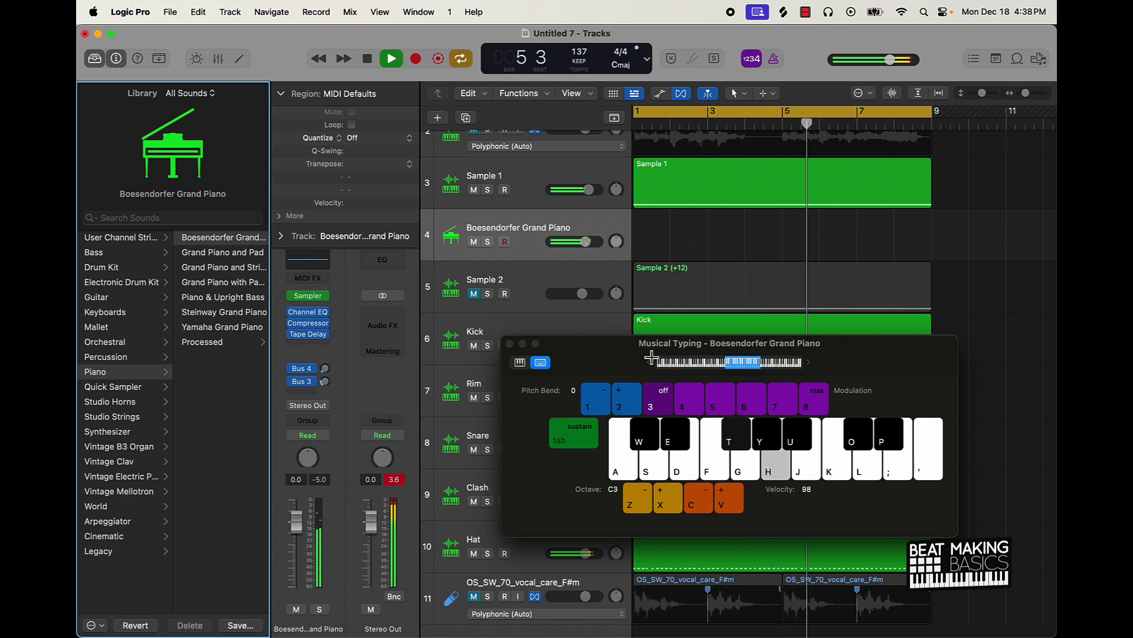
{"action": "key", "text": "o"}
{"action": "key", "text": "space"}
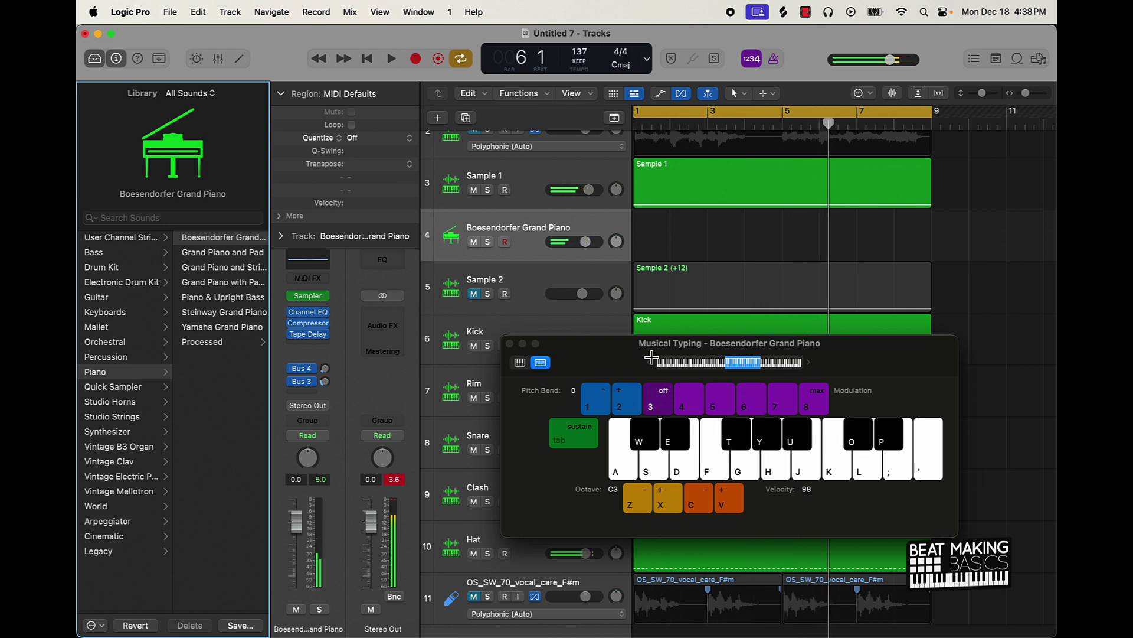
Lower the Musical Typing octave to C0 and try out low piano notes.
{"action": "key", "text": "z"}
{"action": "key", "text": "d"}
{"action": "key", "text": "f"}
{"action": "key", "text": "g"}
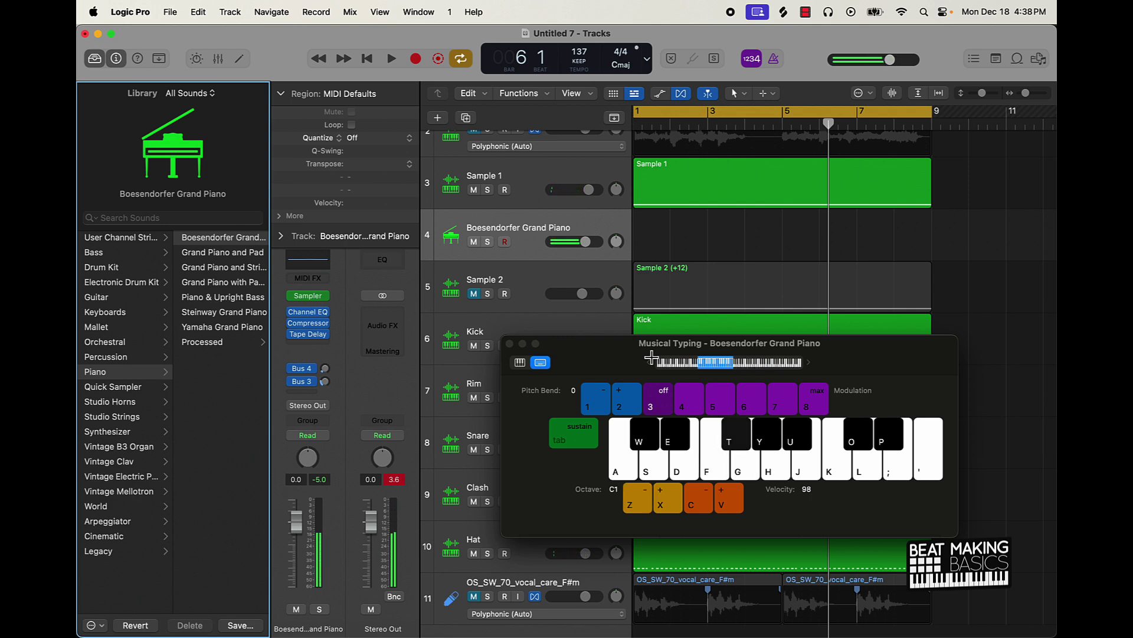
{"action": "key", "text": "z"}
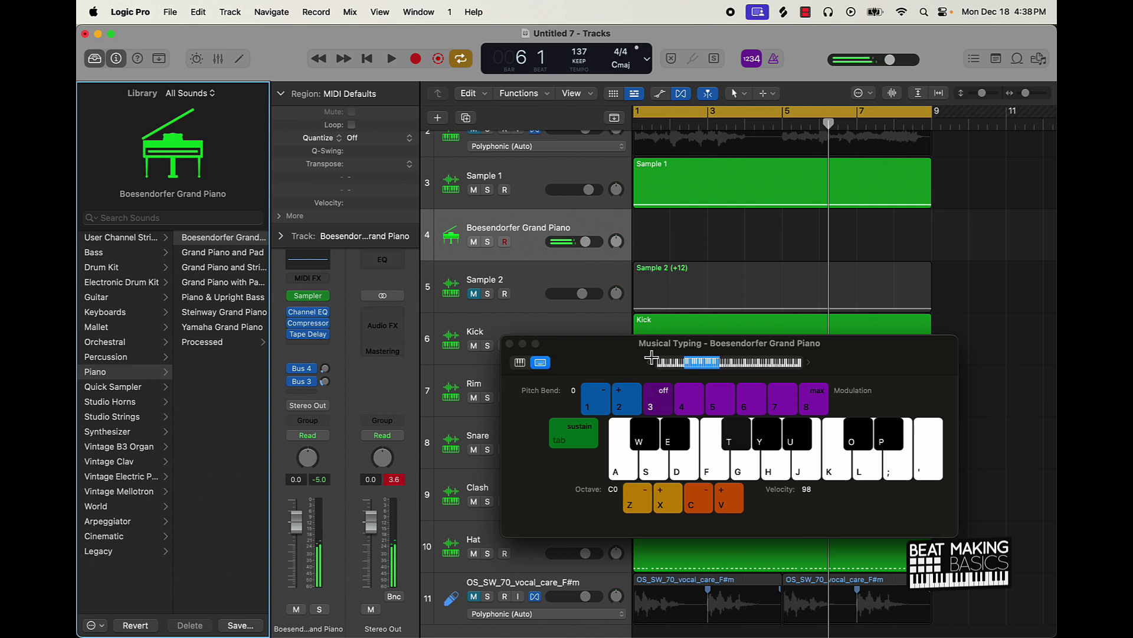
{"action": "key", "text": "space"}
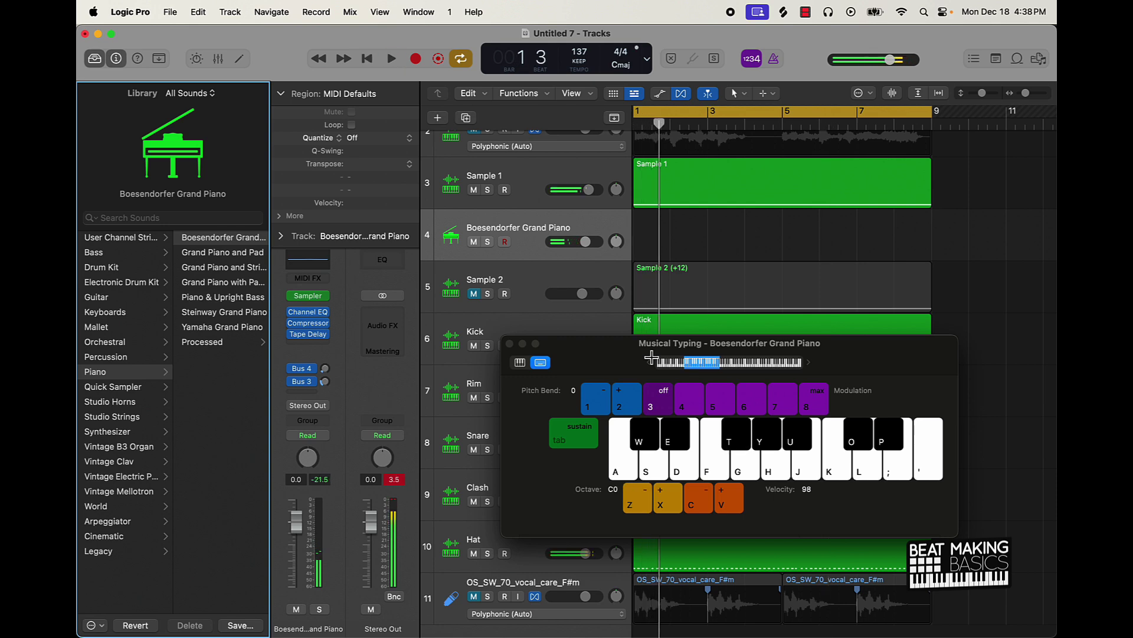
Raise the piano track's volume to 2.9 dB and record an eight-bar low line alternating F# and C# every two bars at octave C0.
{"action": "left_click_drag", "start_coordinate": [587, 247], "coordinate": [611, 245]}
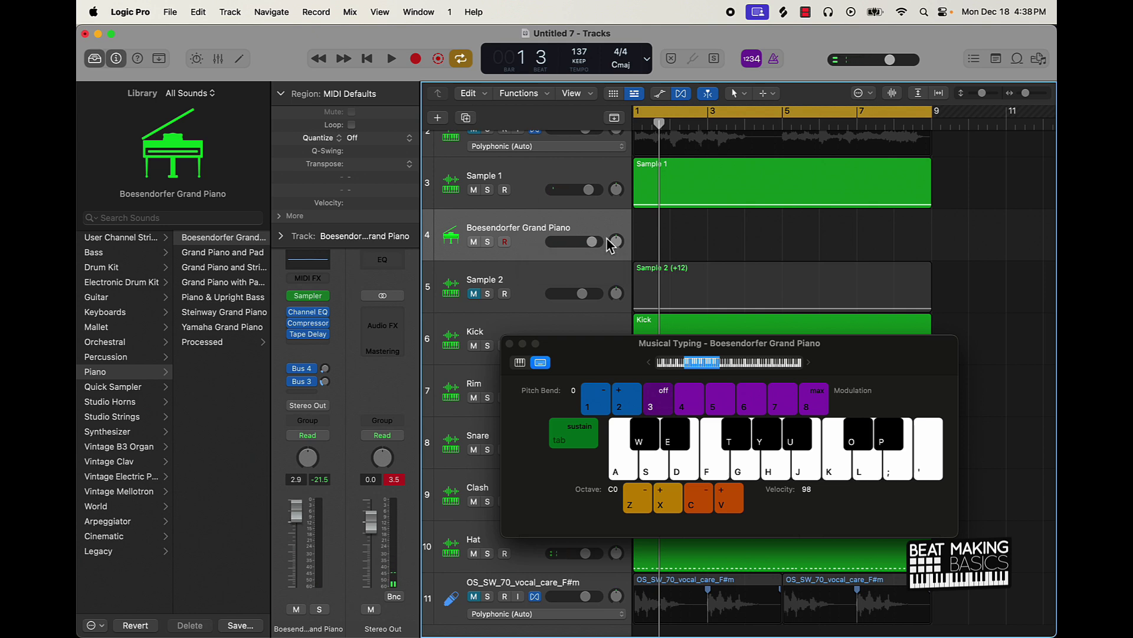
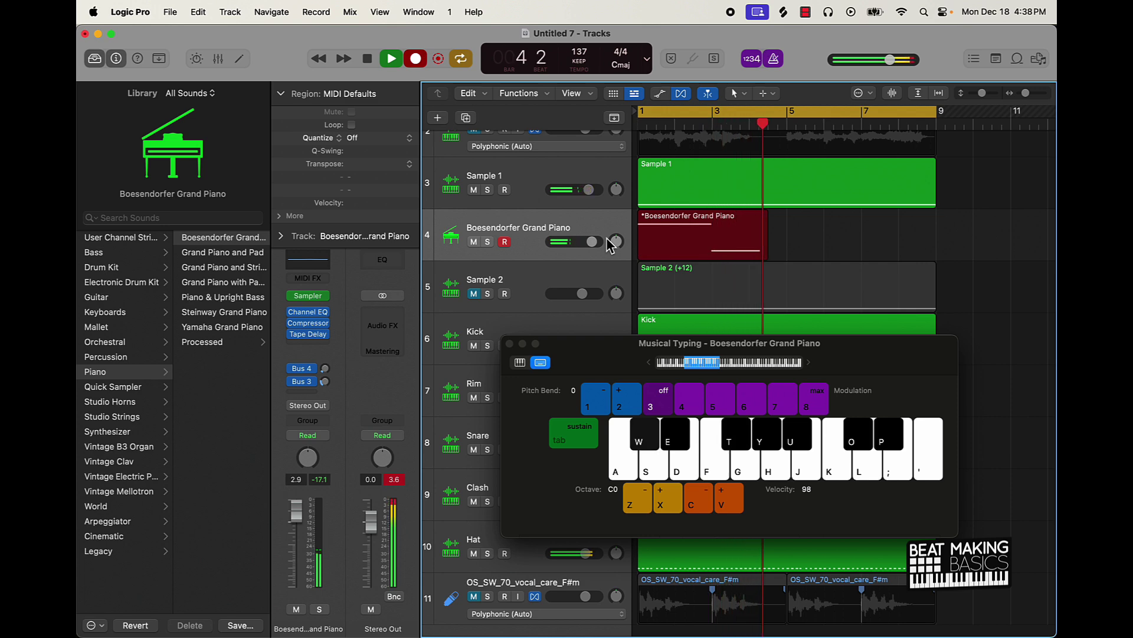
{"action": "key", "text": "t"}
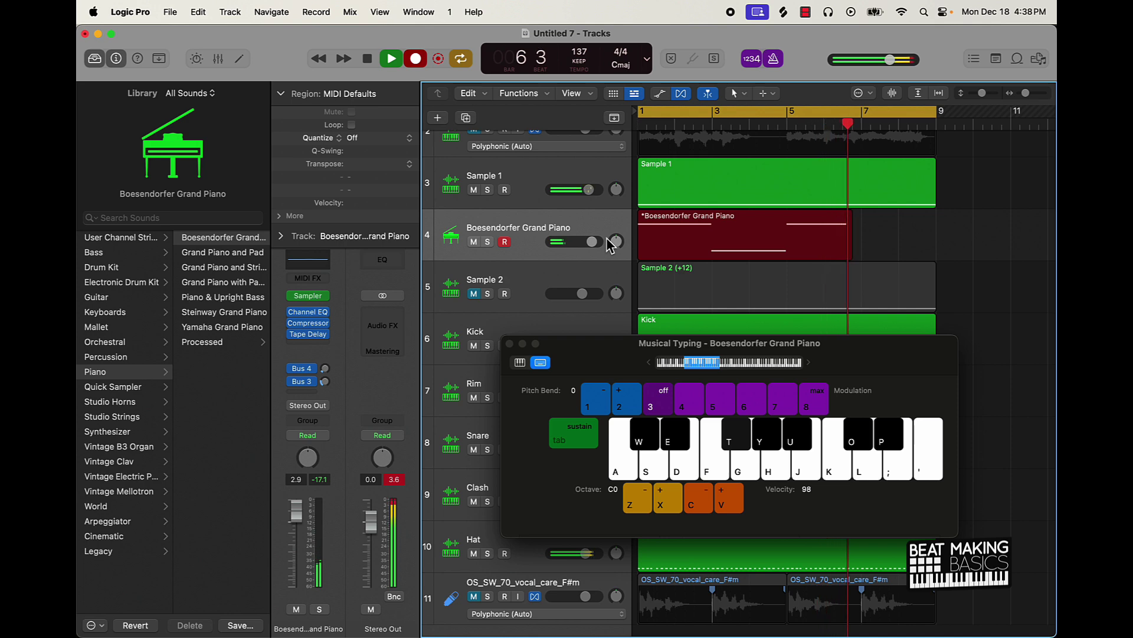
{"action": "key", "text": "w"}
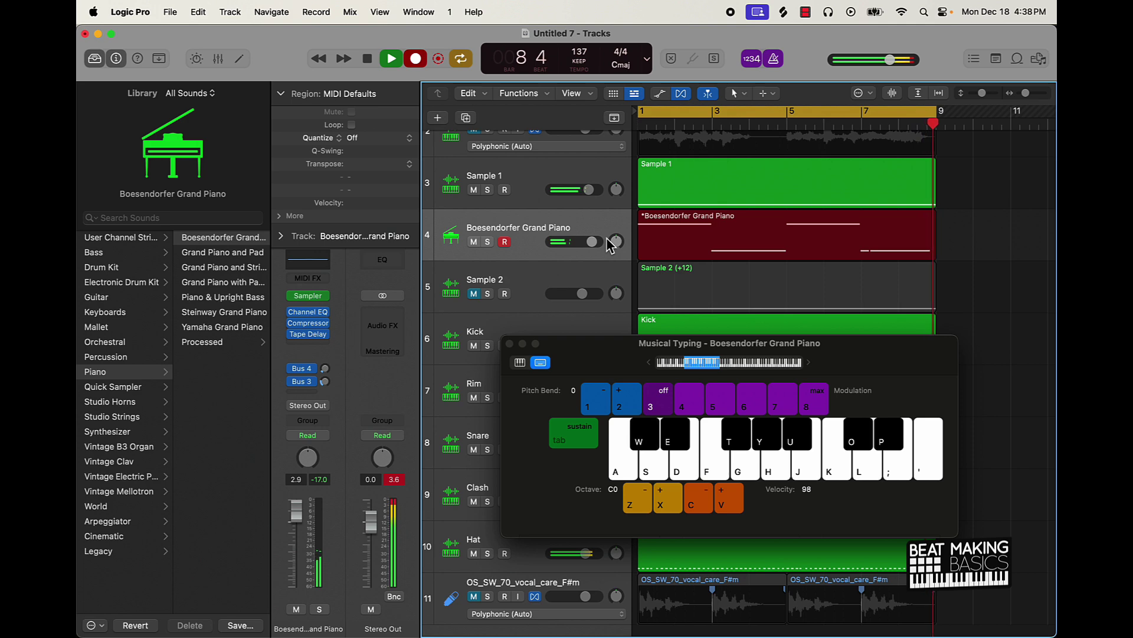
{"action": "key", "text": "space"}
Quantize all notes of the recorded piano region to 1/8 Swing A and play it back.
{"action": "scroll", "coordinate": [670, 228], "scroll_direction": "down", "scroll_amount": 1}
{"action": "double_click", "coordinate": [670, 227]}
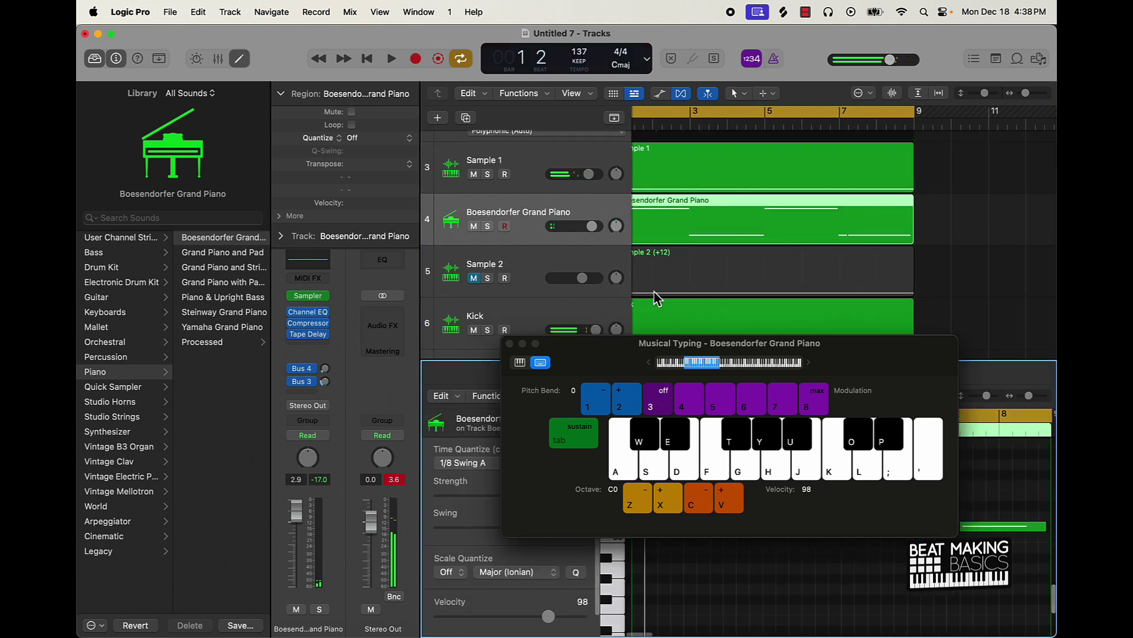
{"action": "left_click", "coordinate": [509, 344]}
{"action": "scroll", "coordinate": [694, 573], "scroll_direction": "down", "scroll_amount": 1}
{"action": "key", "text": "super+a"}
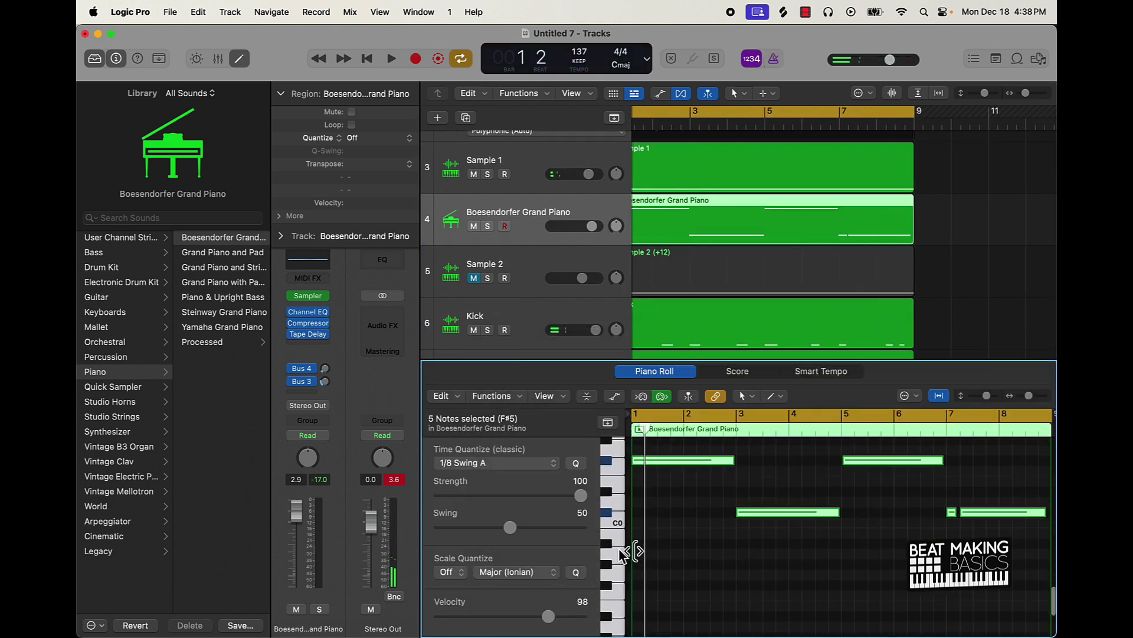
{"action": "left_click", "coordinate": [577, 464]}
{"action": "key", "text": "space"}
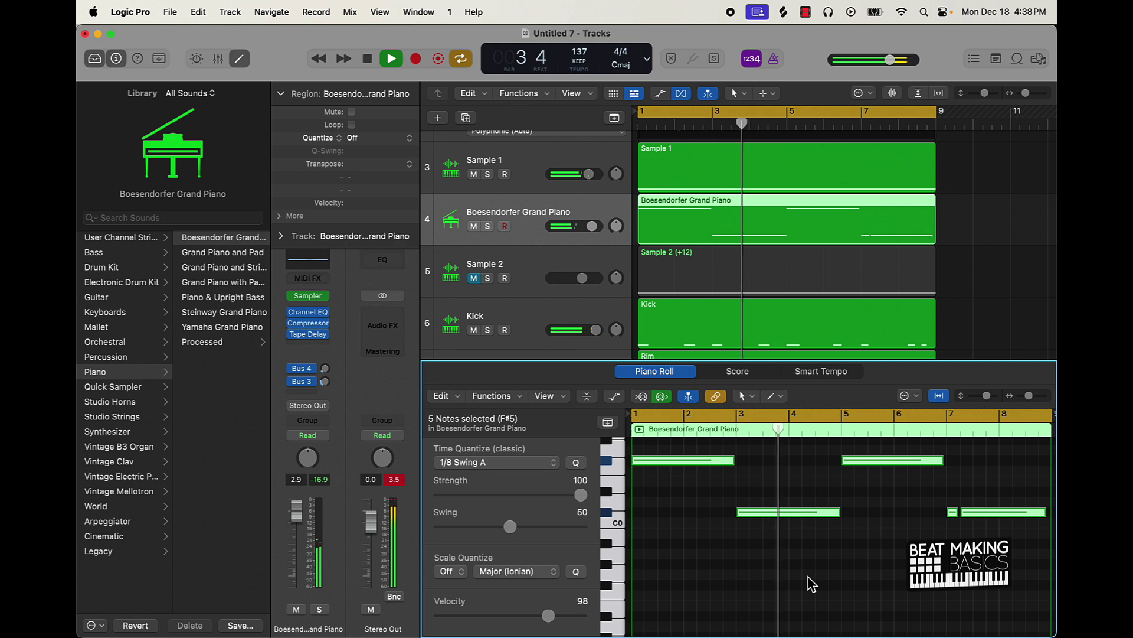
Rename the Boesendorfer Grand Piano track Piano and name all regions after their tracks.
{"action": "left_click", "coordinate": [539, 223]}
{"action": "double_click", "coordinate": [532, 213]}
{"action": "type", "text": "Piano"}
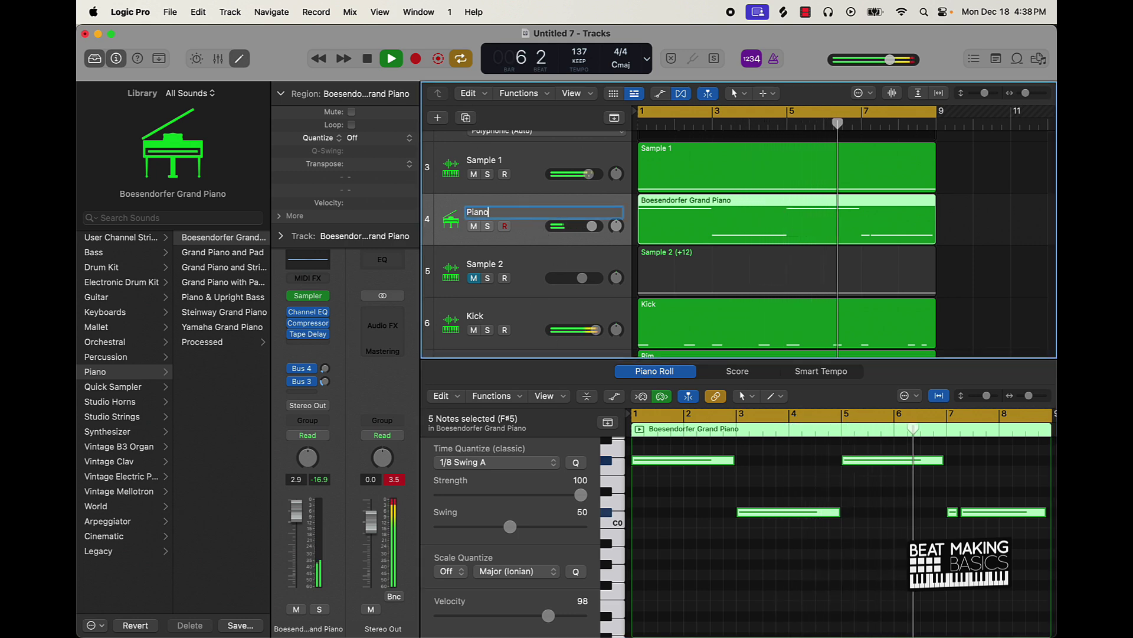
{"action": "key", "text": "Return"}
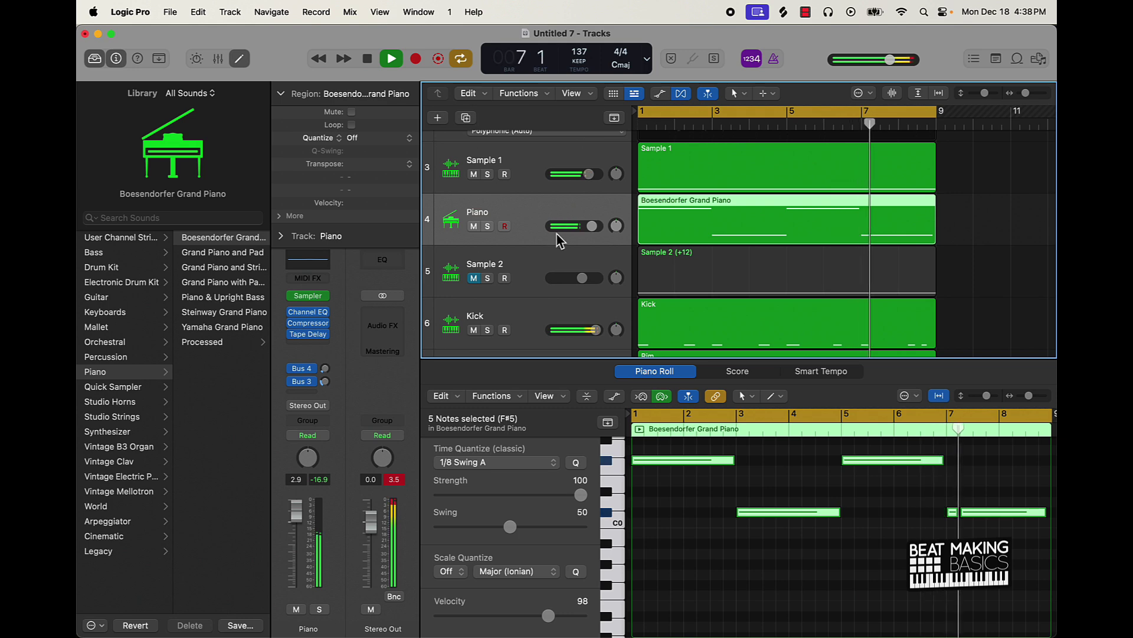
{"action": "key", "text": "super+a"}
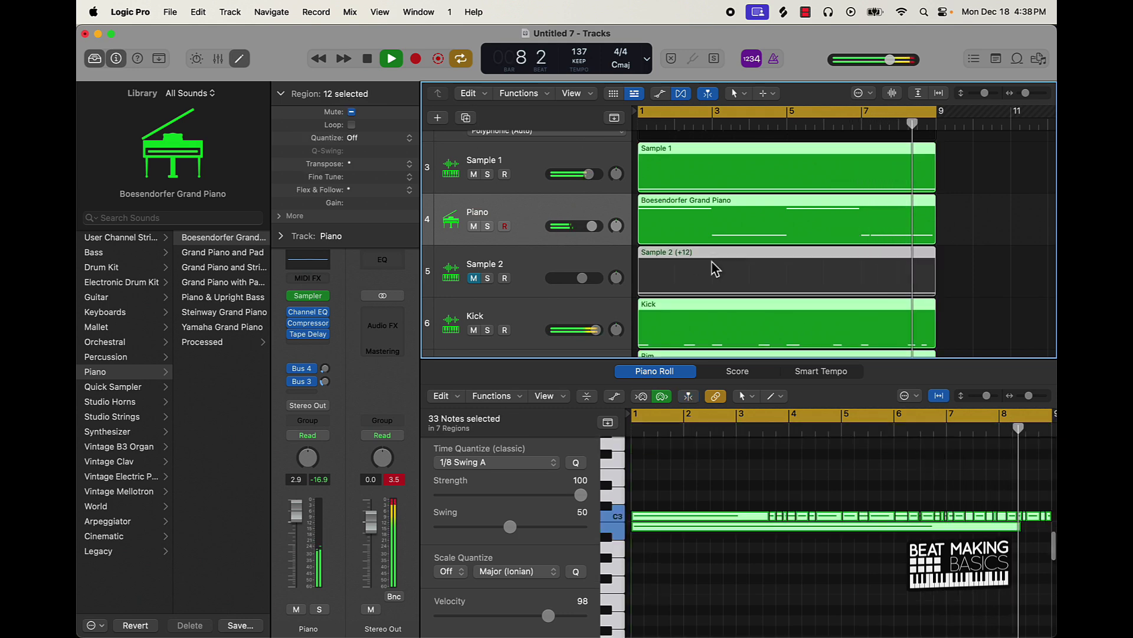
{"action": "left_click", "coordinate": [1007, 223]}
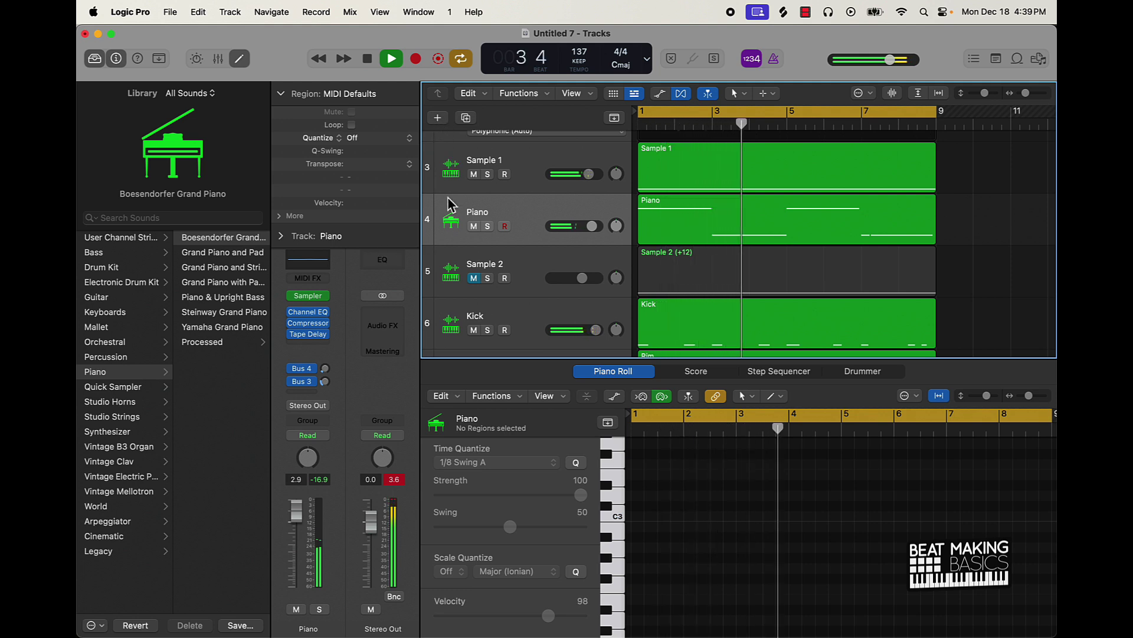
Move the Piano track below Sample 2 and add a software instrument track with the Default Patch beneath it.
{"action": "left_click_drag", "start_coordinate": [453, 232], "coordinate": [452, 284]}
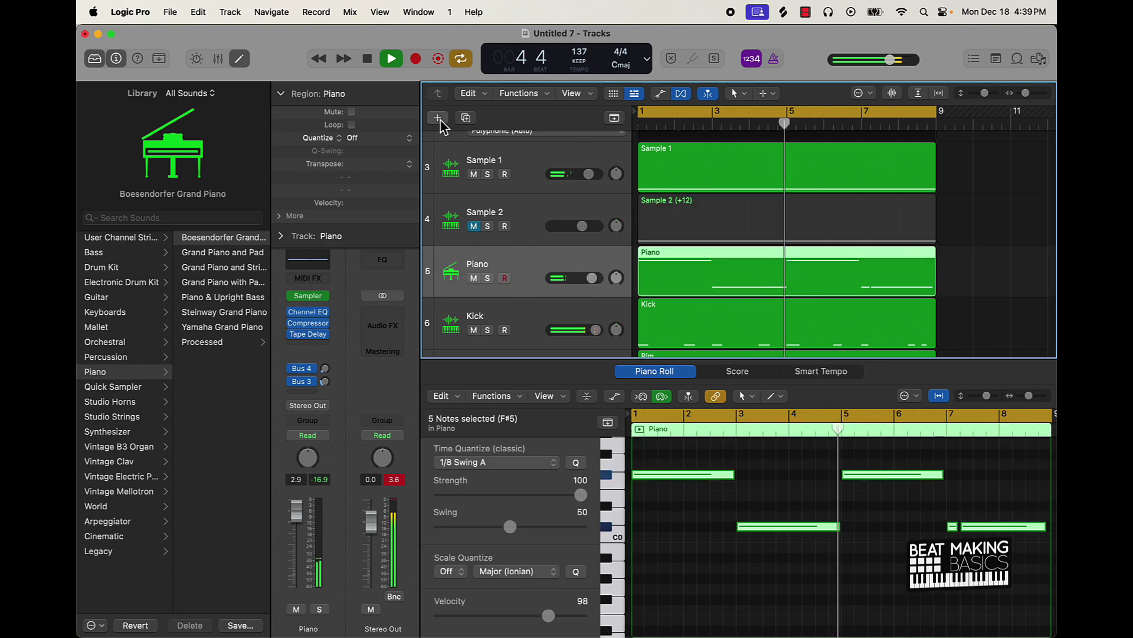
{"action": "left_click", "coordinate": [438, 117]}
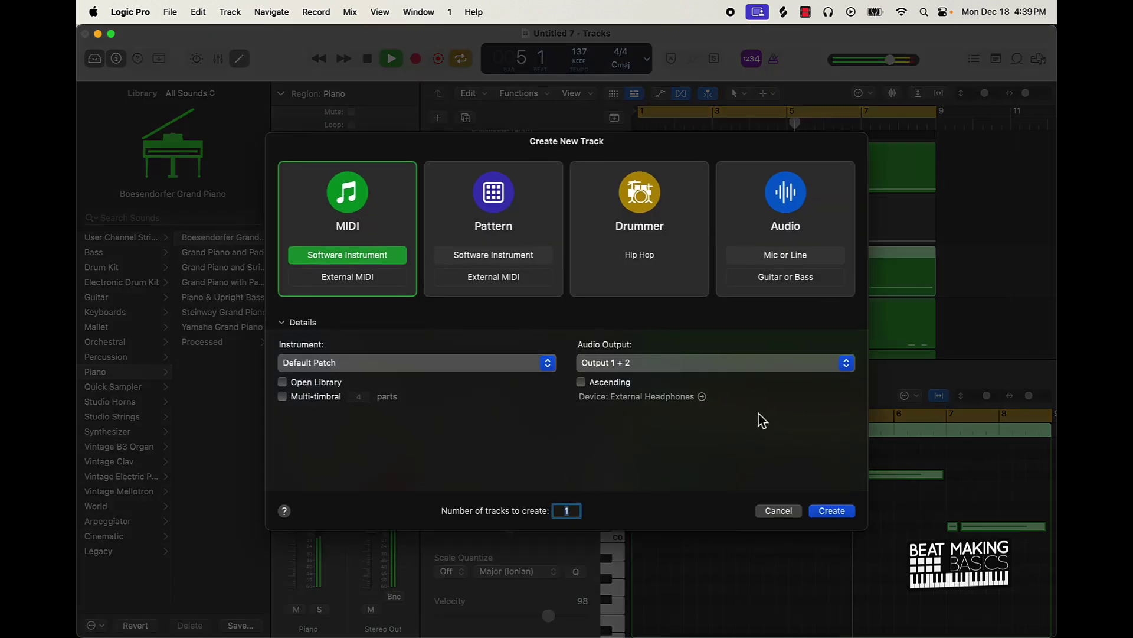
{"action": "left_click", "coordinate": [830, 511]}
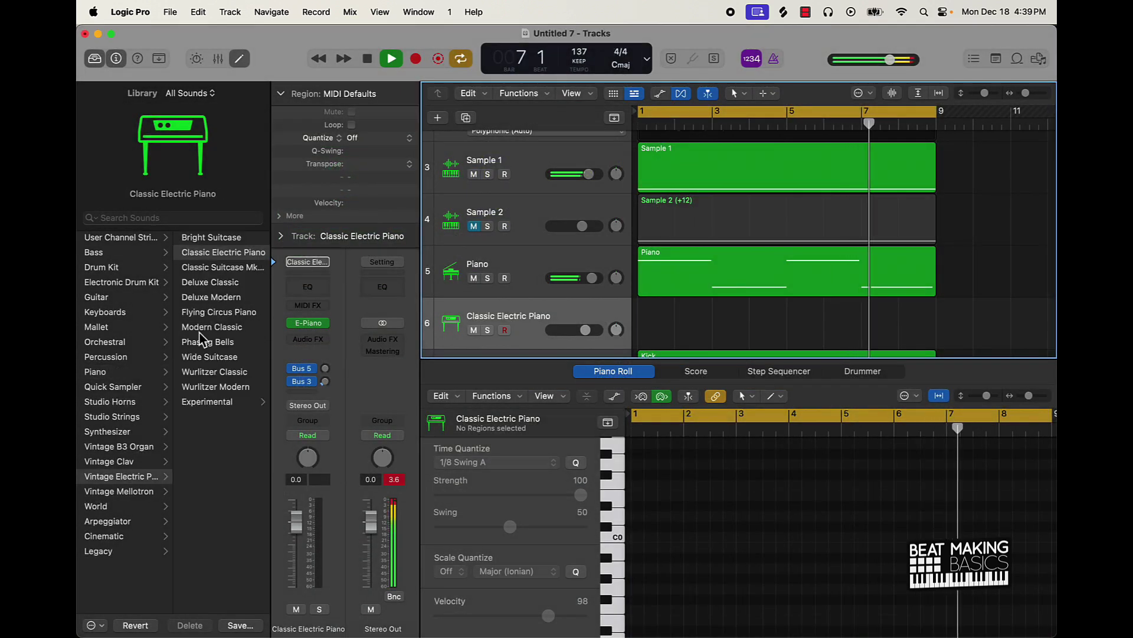
Load the Picked Bass patch onto the new track and try out bass notes over the beat at Musical Typing octave C1.
{"action": "left_click", "coordinate": [112, 254]}
{"action": "left_click", "coordinate": [223, 301]}
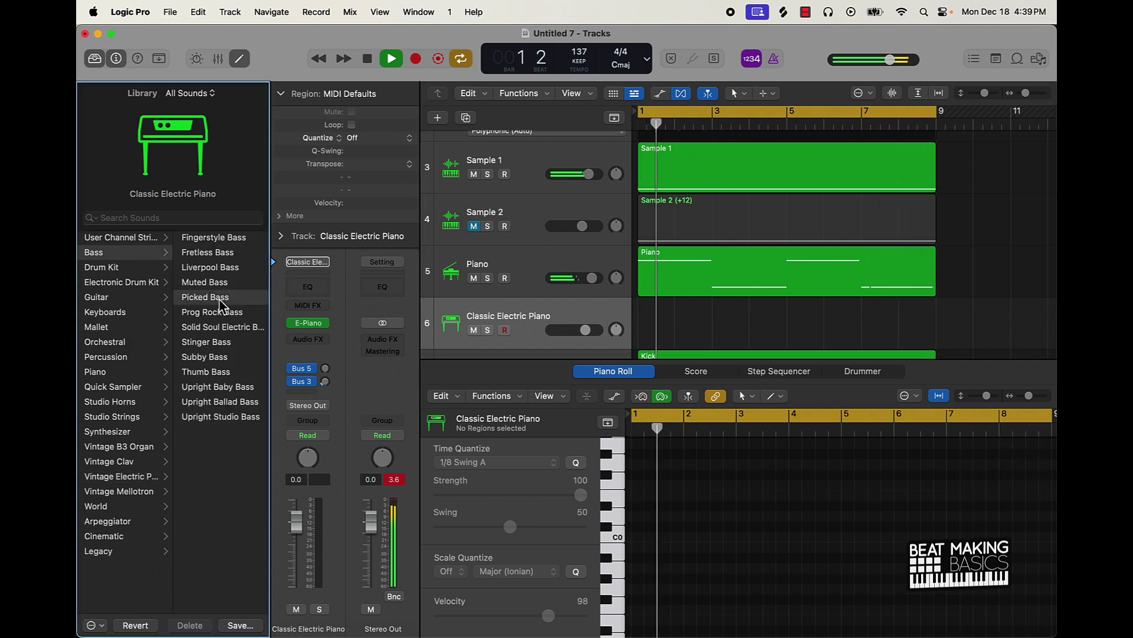
{"action": "key", "text": "super+k"}
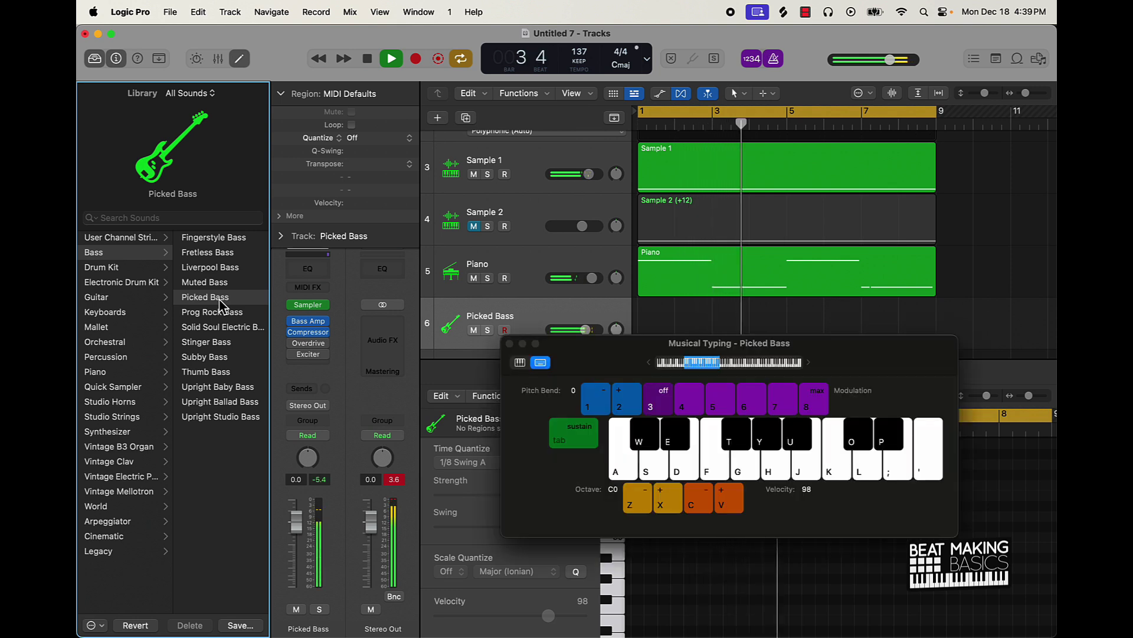
{"action": "key", "text": "x"}
{"action": "key", "text": "k"}
{"action": "key", "text": "l"}
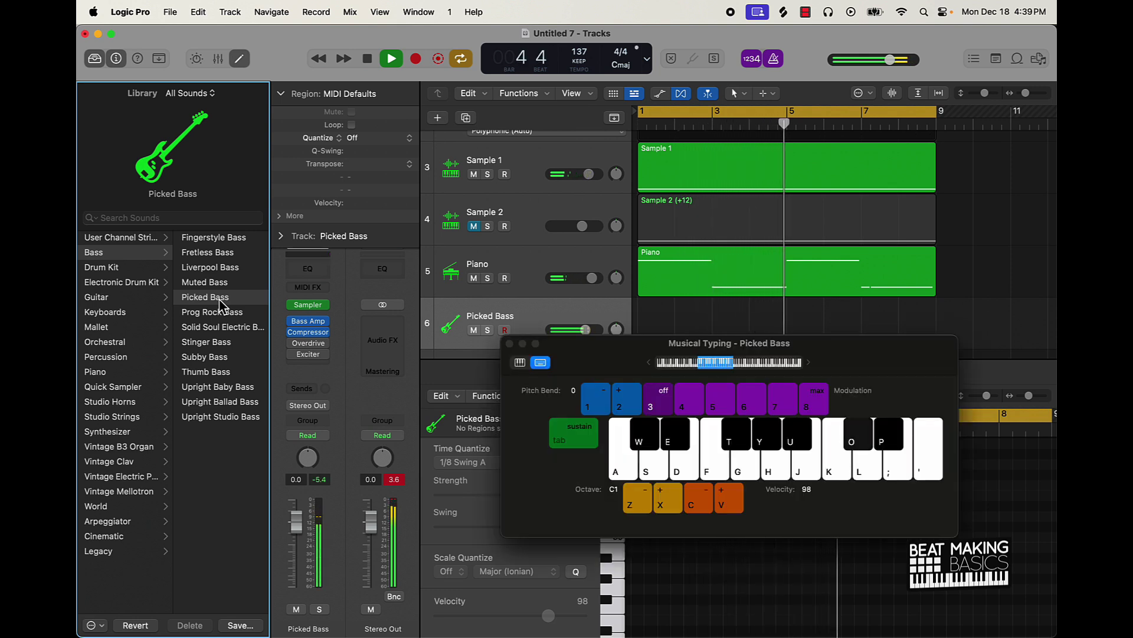
{"action": "key", "text": "l"}
{"action": "key", "text": "k"}
{"action": "key", "text": "o"}
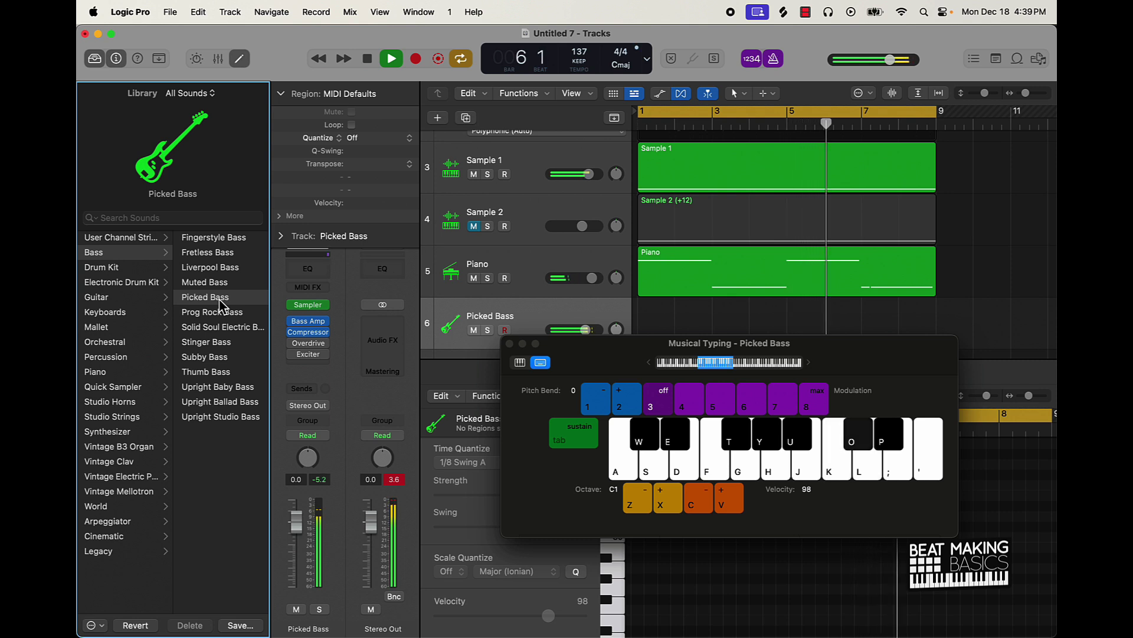
{"action": "key", "text": "g"}
{"action": "key", "text": "t"}
{"action": "key", "text": "t"}
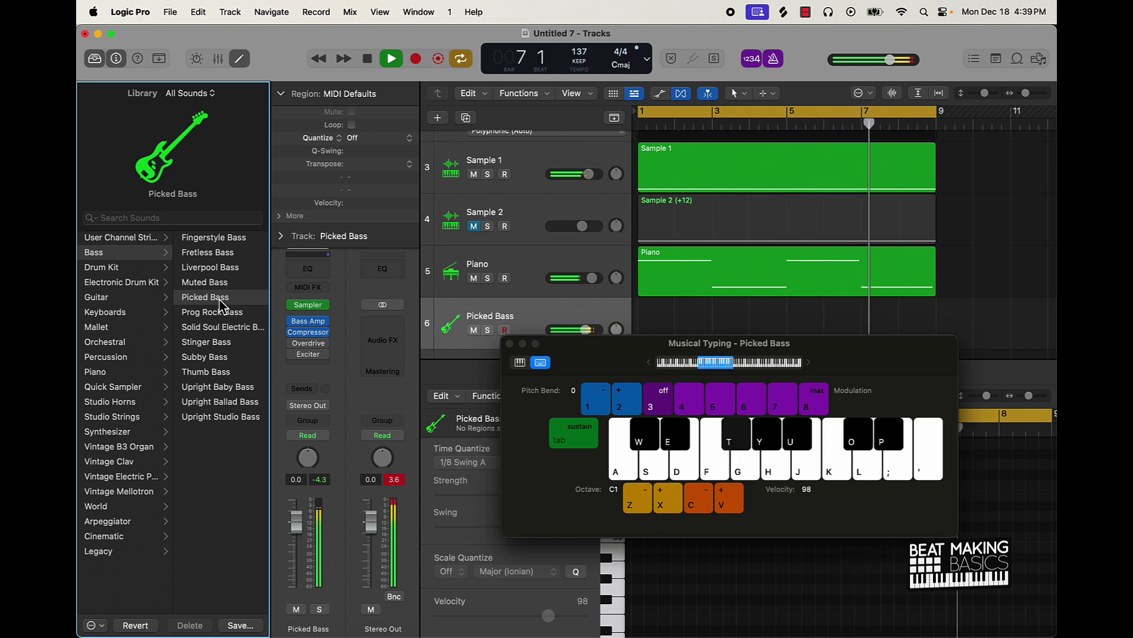
Switch the bass track's patch to Stinger Bass.
{"action": "left_click", "coordinate": [220, 344]}
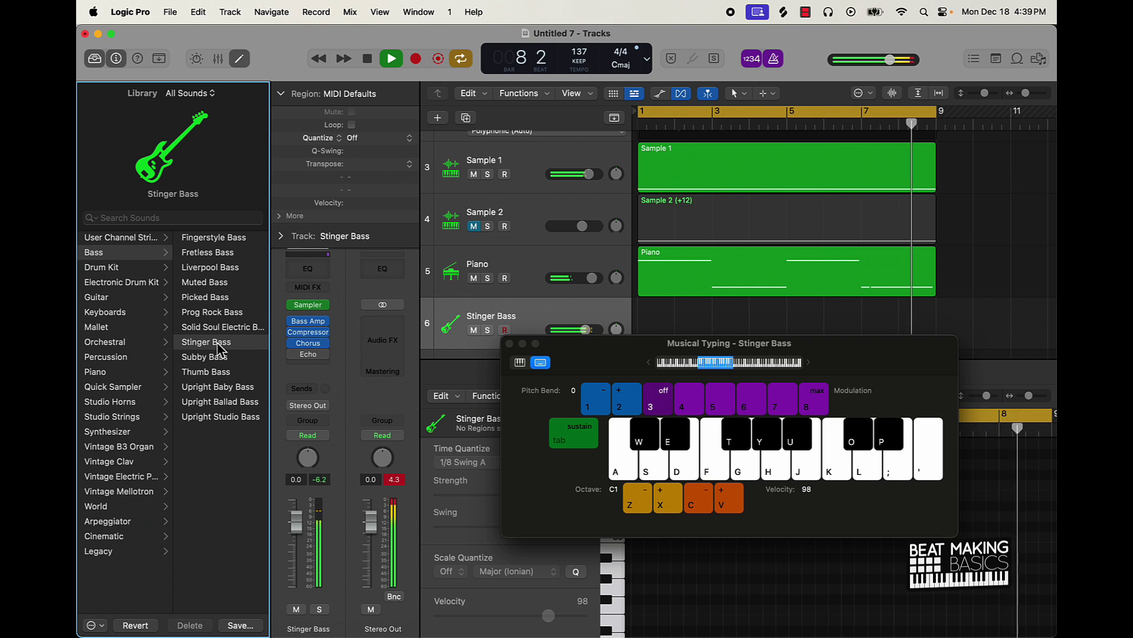
Try out a Stinger Bass line of F#1, B1, C#2 and F1 notes over the looping beat.
{"action": "key", "text": "t"}
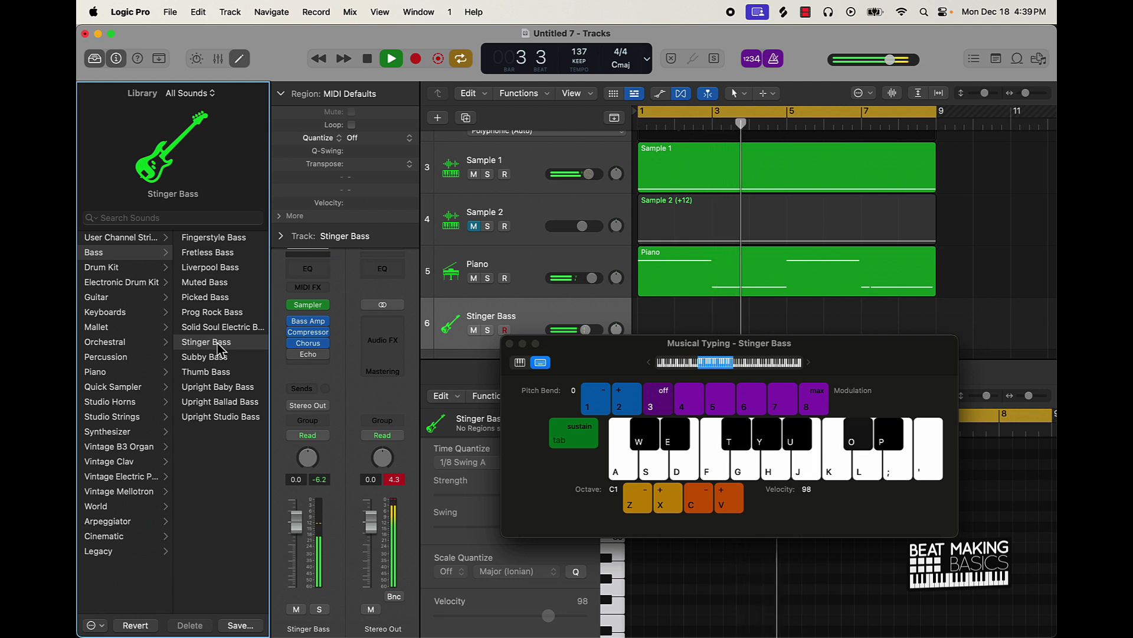
{"action": "key", "text": "j"}
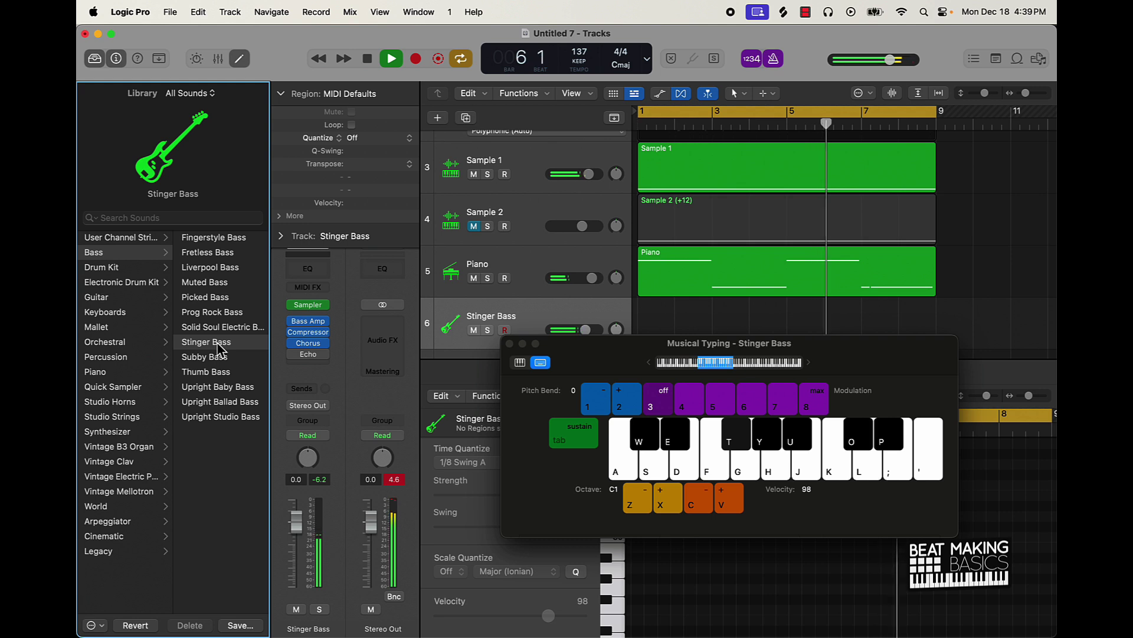
{"action": "key", "text": "t"}
{"action": "key", "text": "o"}
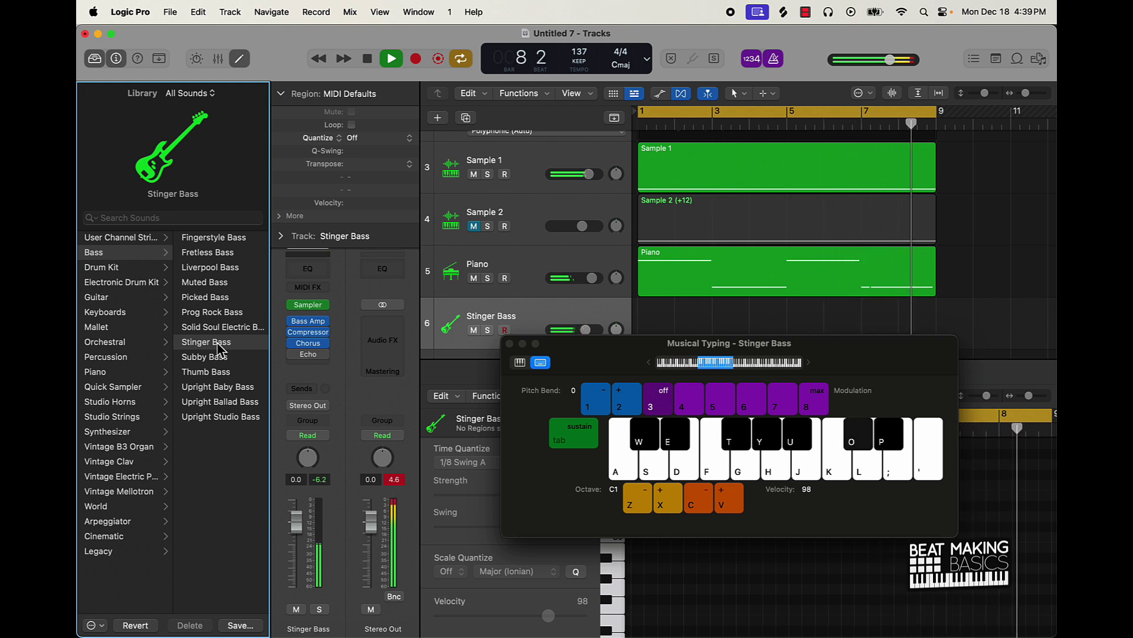
{"action": "key", "text": "f"}
{"action": "key", "text": "space"}
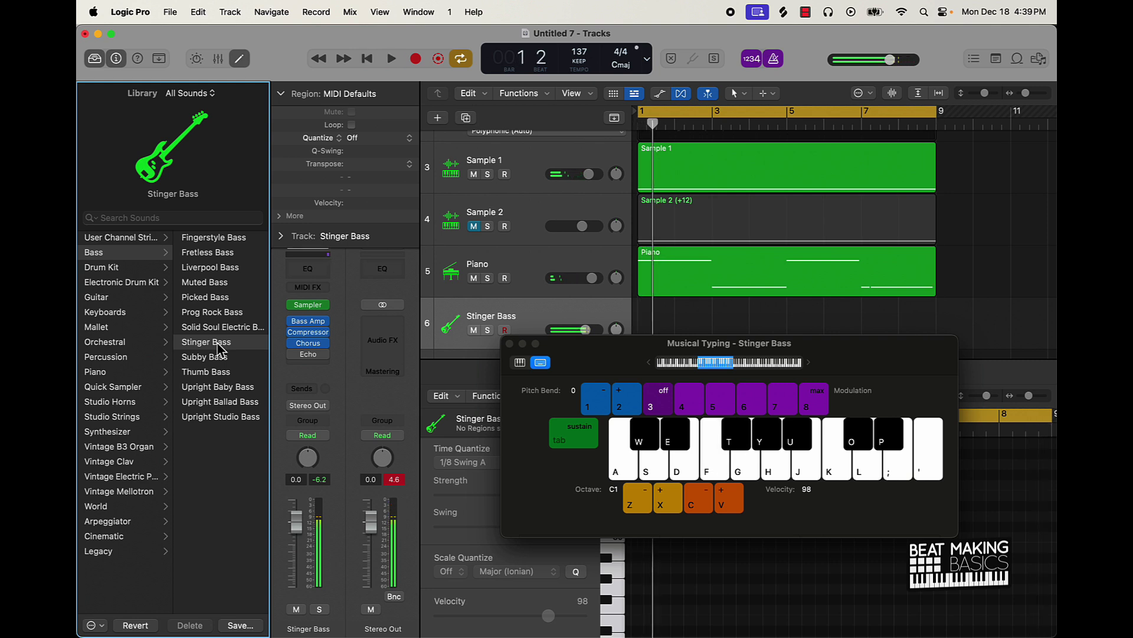
Record an eight-bar Stinger Bass part using F#1, C#2, B1 and F1 notes, and close Musical Typing.
{"action": "key", "text": "r"}
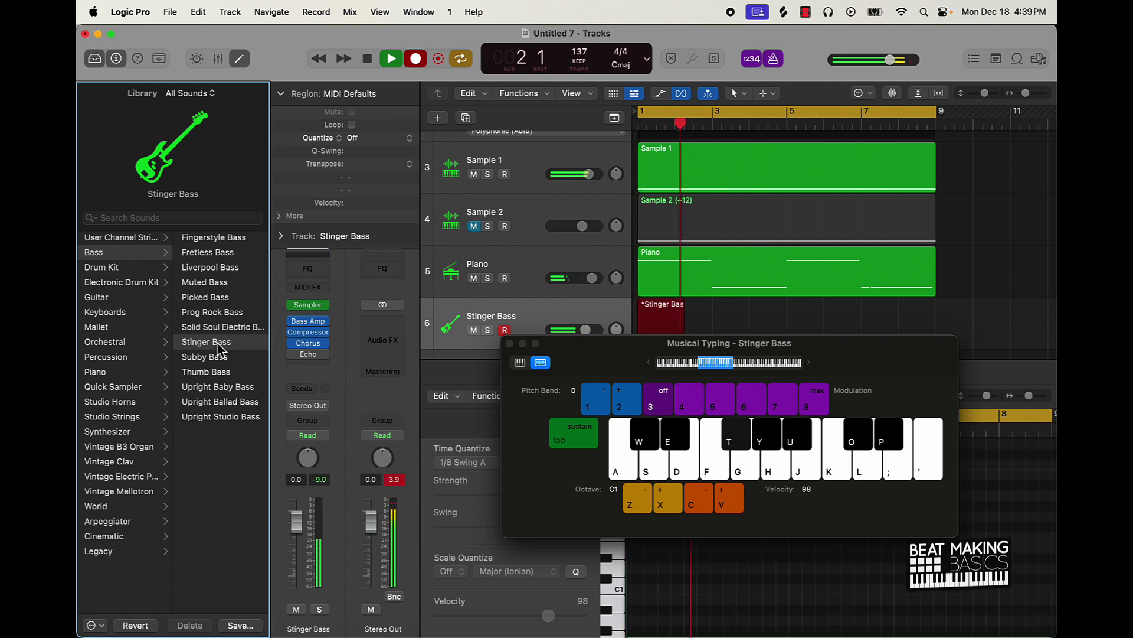
{"action": "key", "text": "o"}
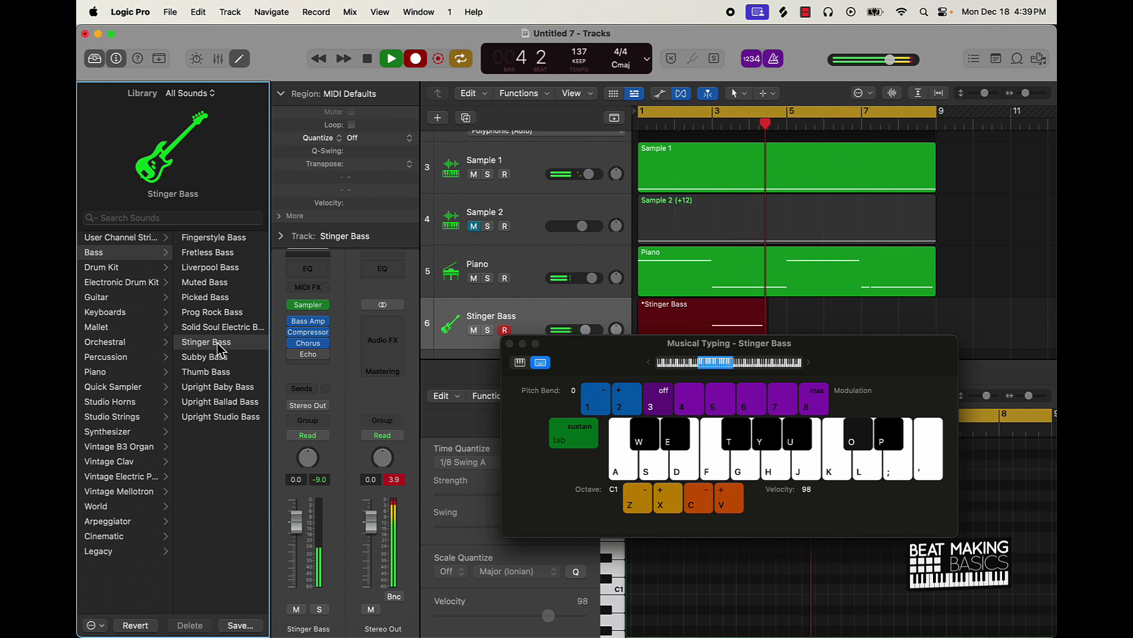
{"action": "key", "text": "u"}
{"action": "key", "text": "t"}
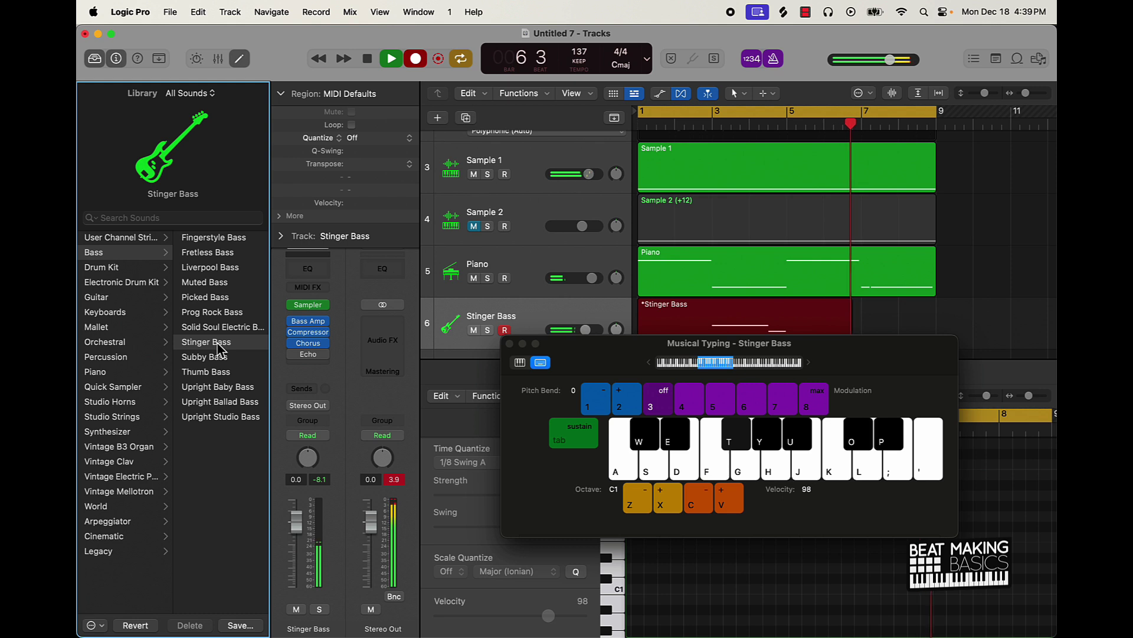
{"action": "key", "text": "o"}
{"action": "key", "text": "t"}
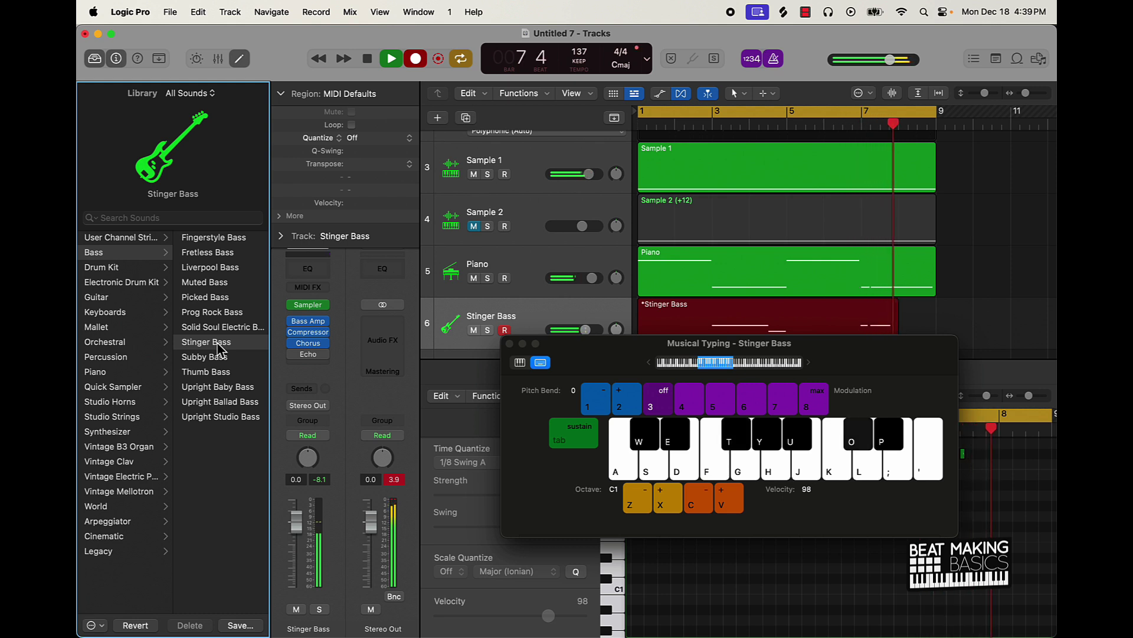
{"action": "key", "text": "f"}
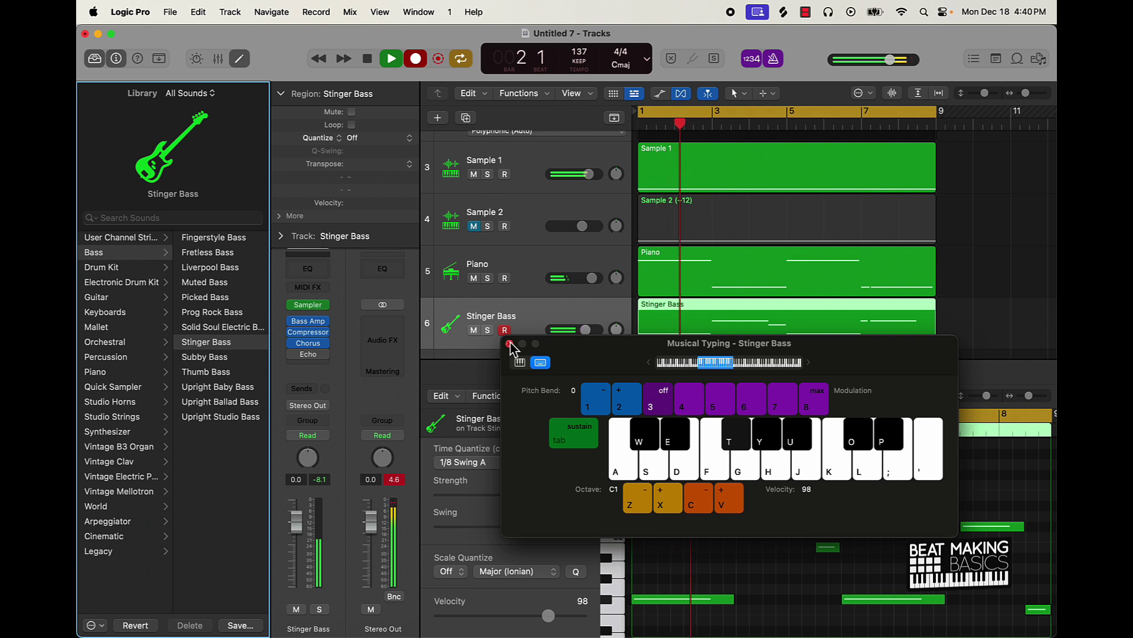
{"action": "key", "text": "super+k"}
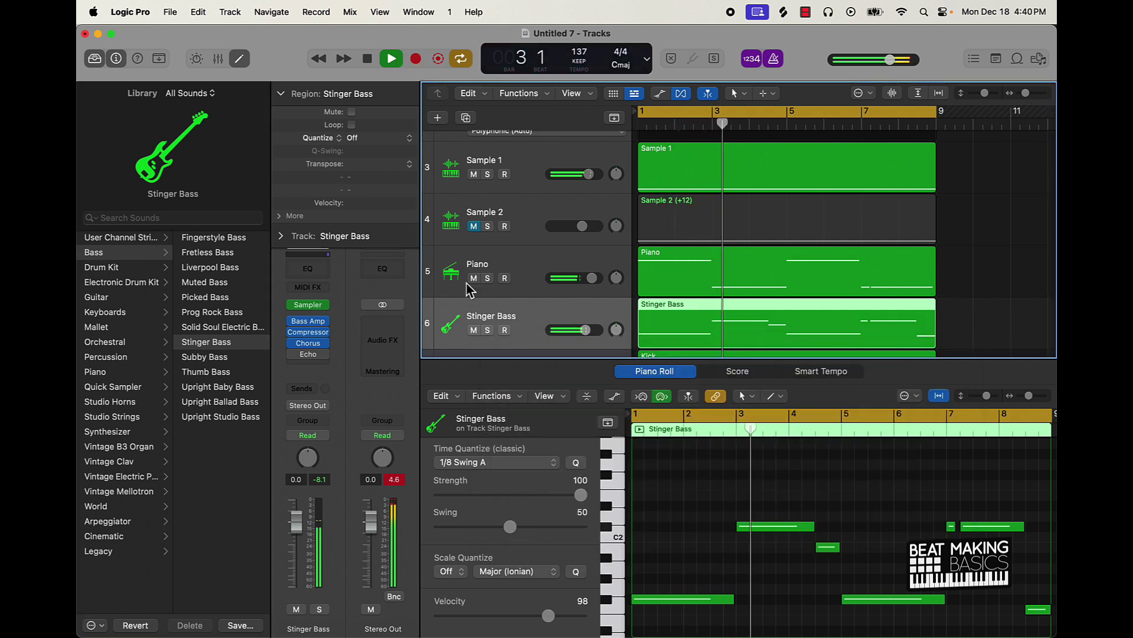
Stop playback and rename the Stinger Bass track Bass.
{"action": "left_click", "coordinate": [884, 538]}
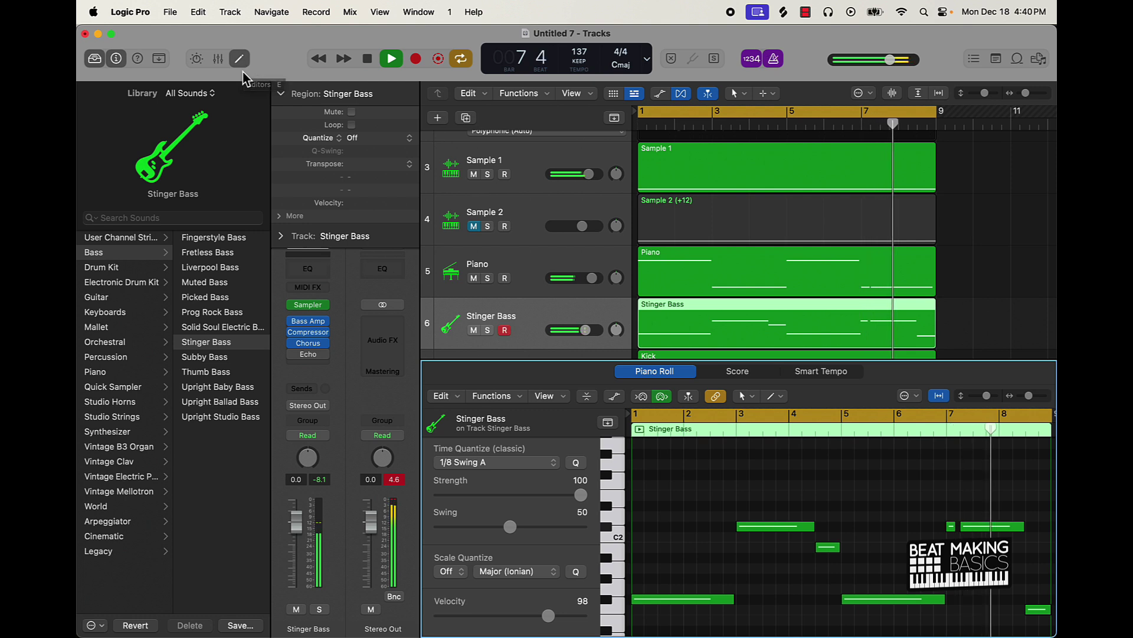
{"action": "scroll", "coordinate": [531, 286], "scroll_direction": "down", "scroll_amount": 2}
{"action": "scroll", "coordinate": [531, 287], "scroll_direction": "down", "scroll_amount": 1}
{"action": "key", "text": "space"}
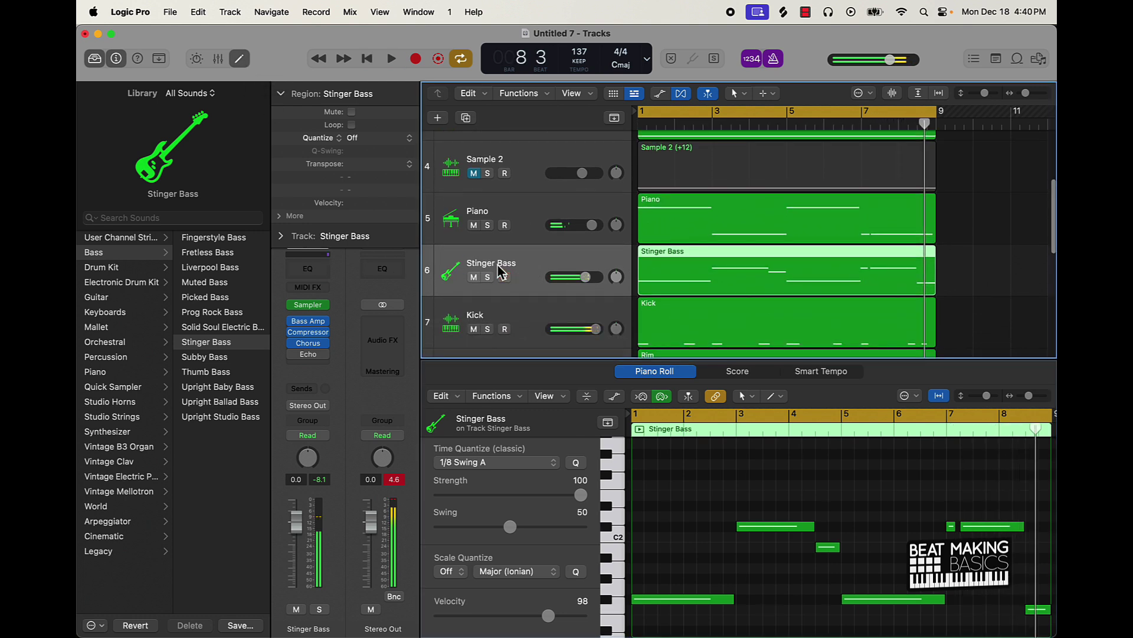
{"action": "double_click", "coordinate": [498, 265]}
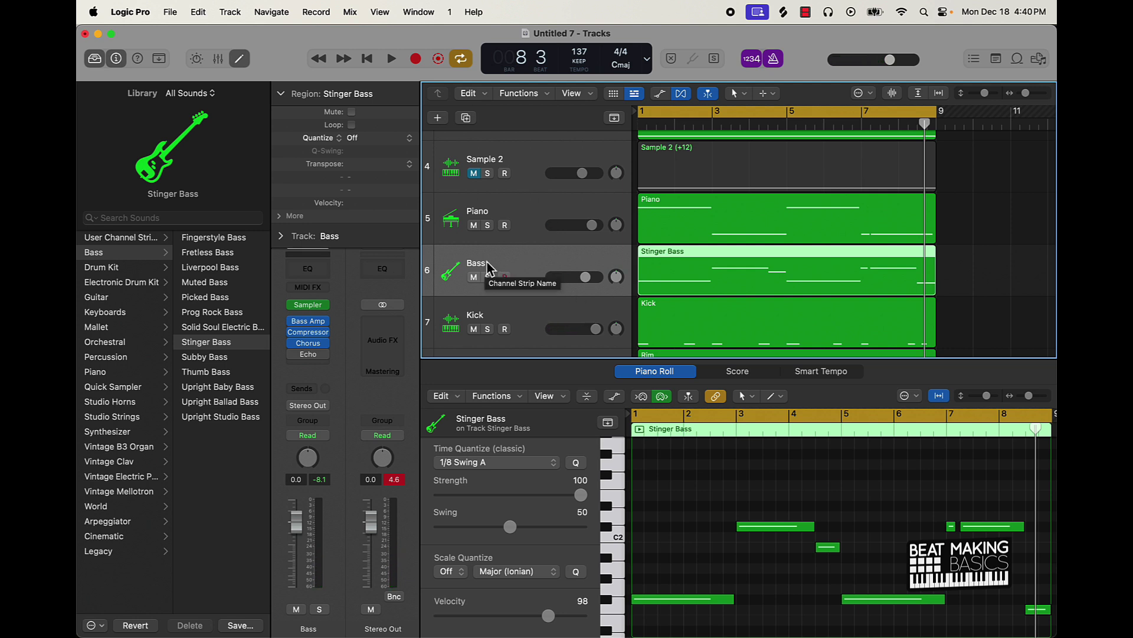
Add a software instrument track with the Default Patch below Bass and load the orchestral Cinema Strings patch onto it.
{"action": "left_click", "coordinate": [437, 118]}
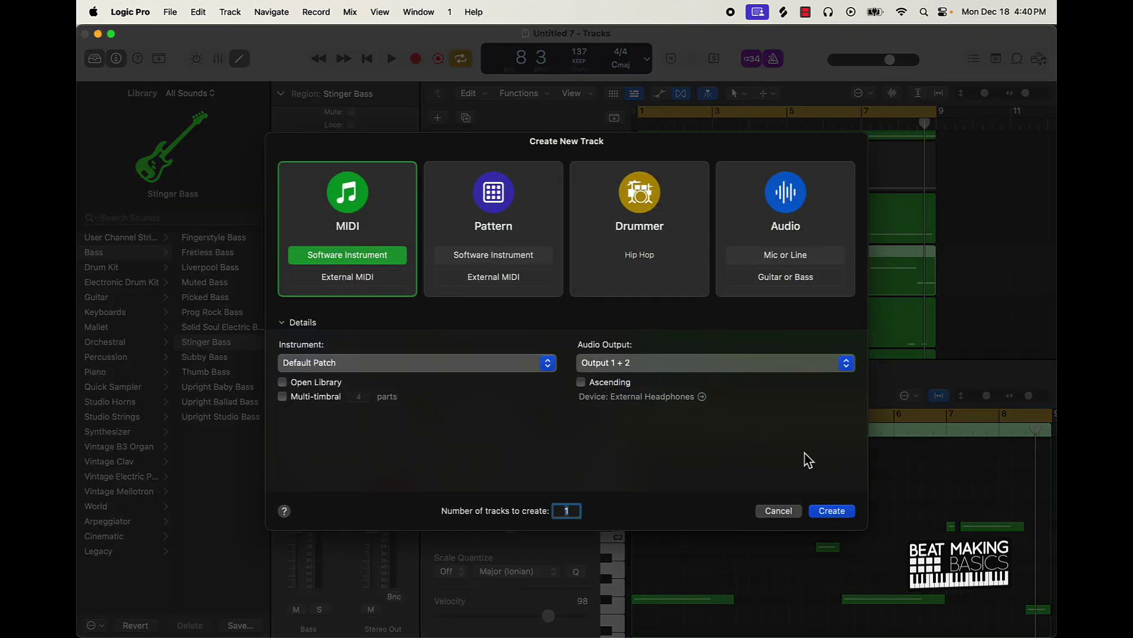
{"action": "left_click", "coordinate": [839, 514]}
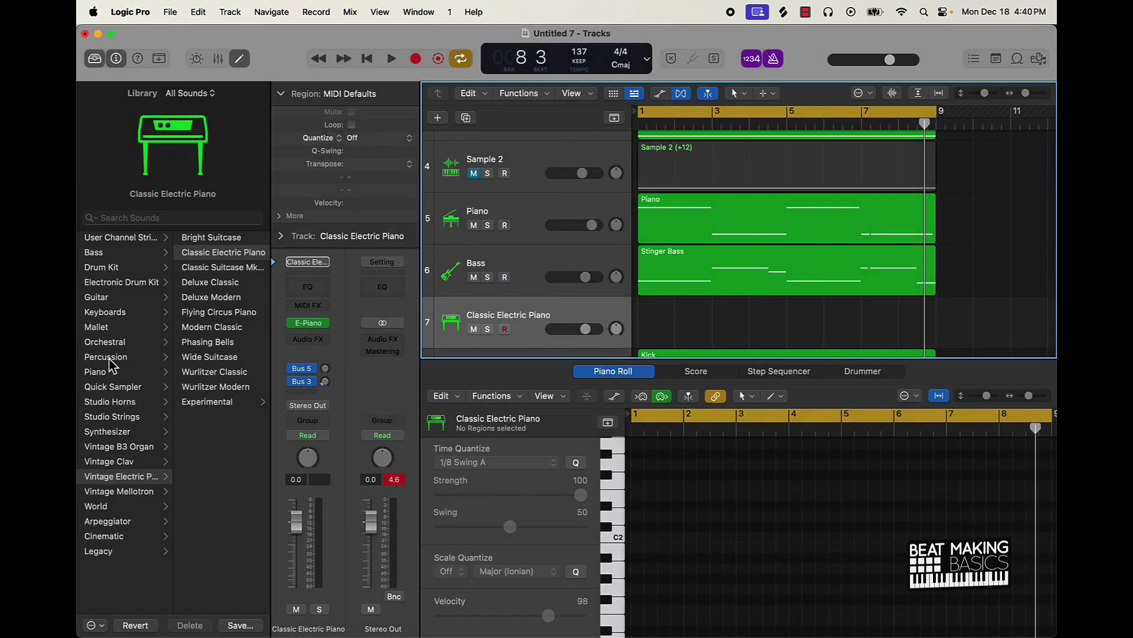
{"action": "left_click", "coordinate": [117, 344]}
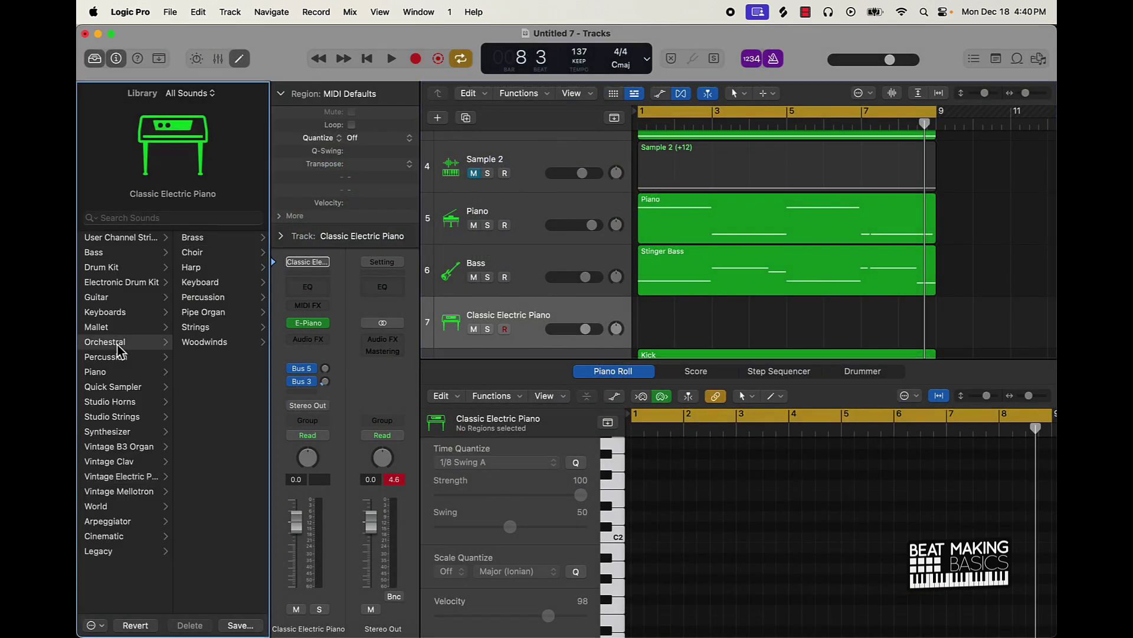
{"action": "left_click", "coordinate": [214, 328]}
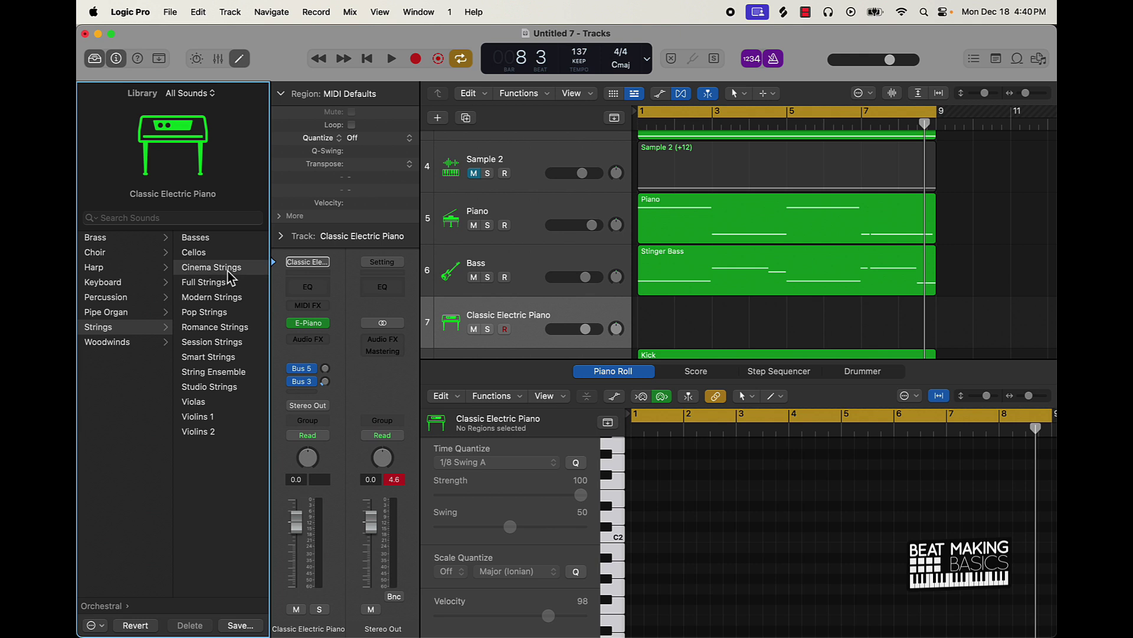
Open Musical Typing and try out a Cinema Strings melody at octave C3 over the looping beat.
{"action": "key", "text": "super+k"}
{"action": "key", "text": "k"}
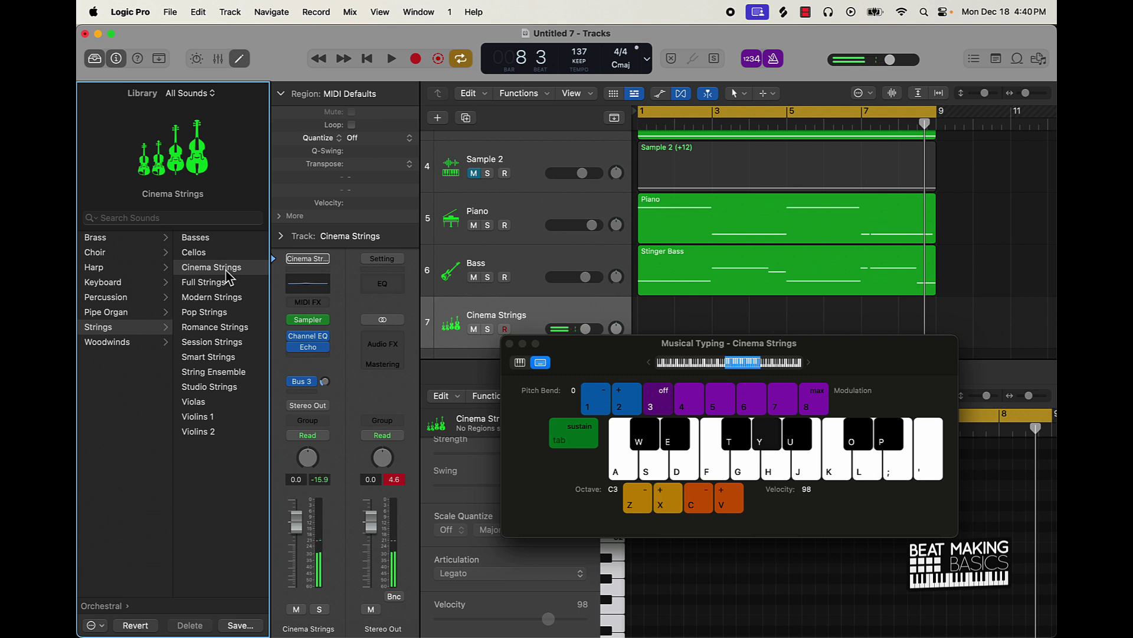
{"action": "key", "text": "space"}
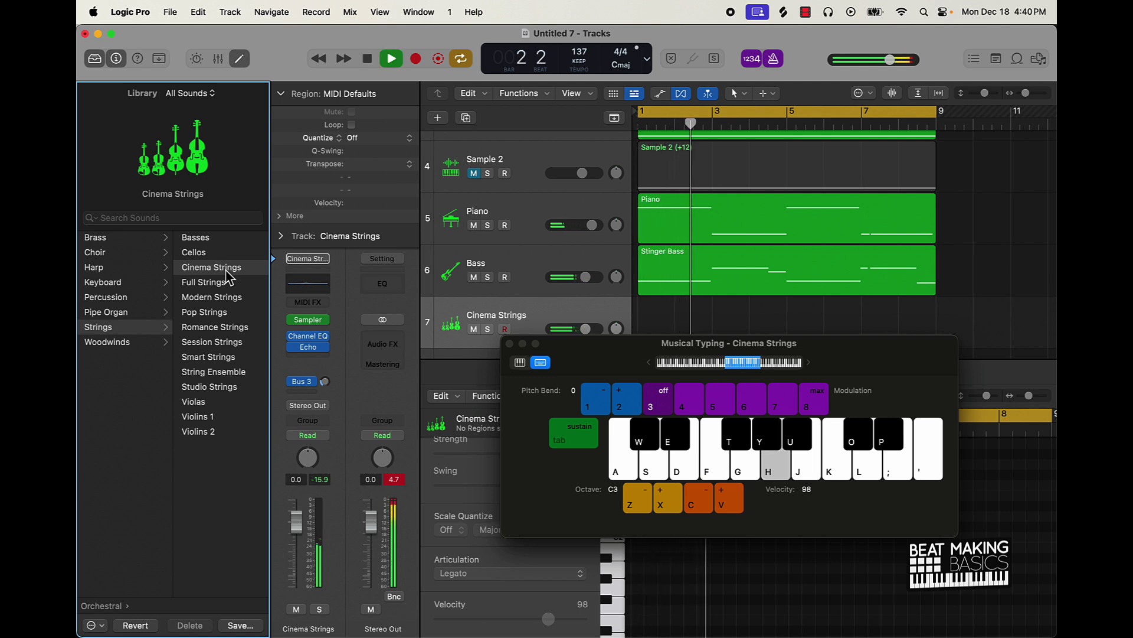
{"action": "key", "text": "y"}
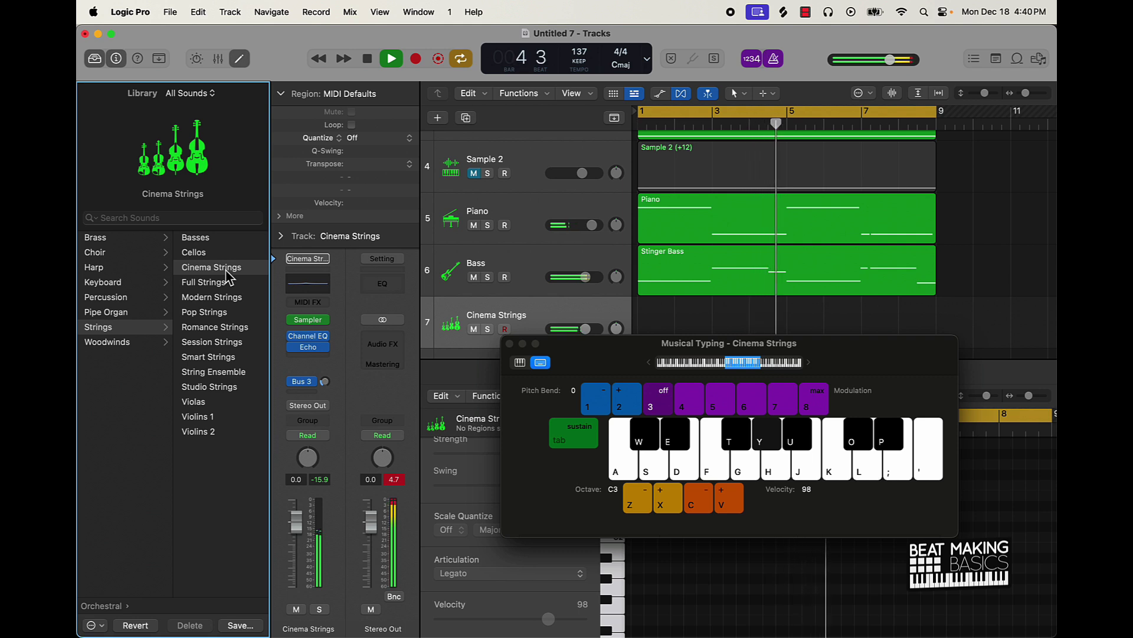
{"action": "key", "text": "y"}
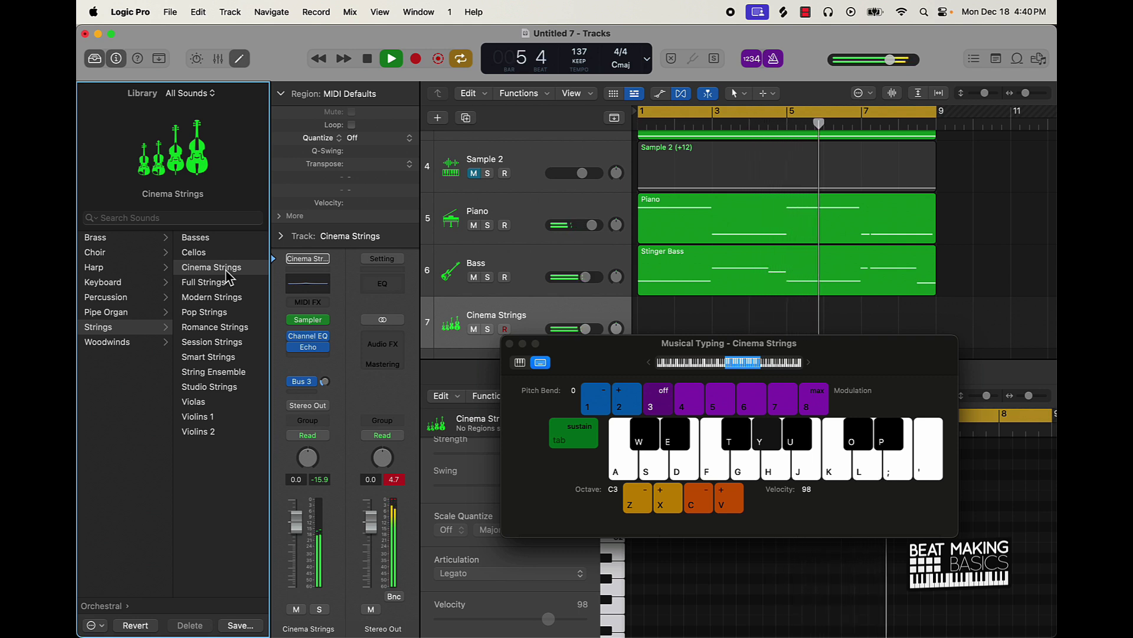
{"action": "key", "text": "h"}
{"action": "key", "text": "k"}
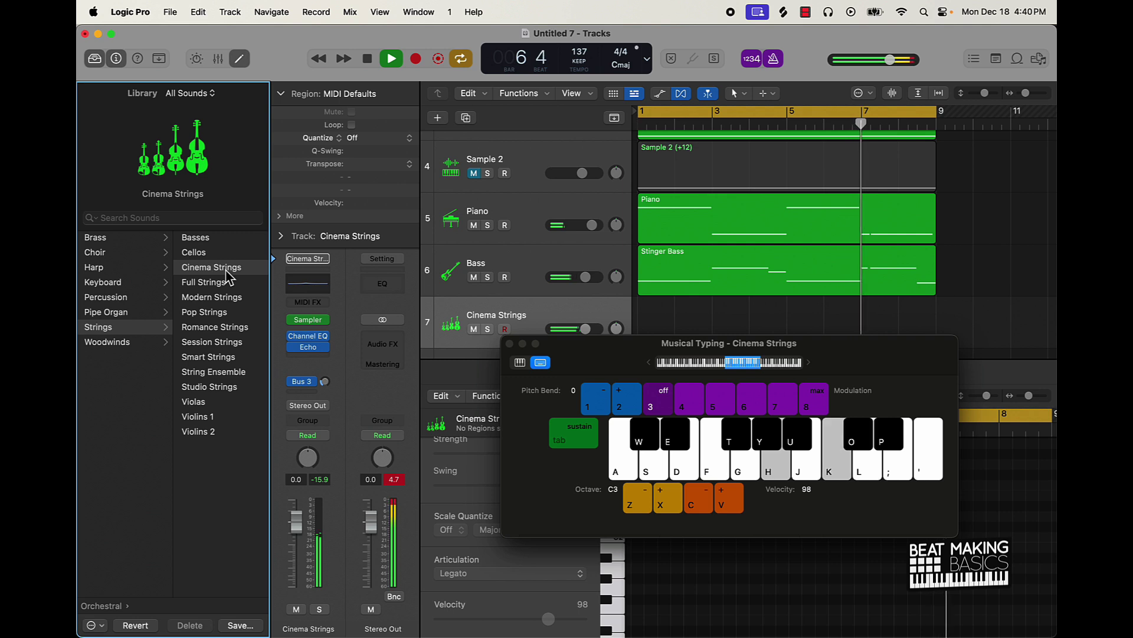
{"action": "key", "text": "l"}
{"action": "key", "text": "o"}
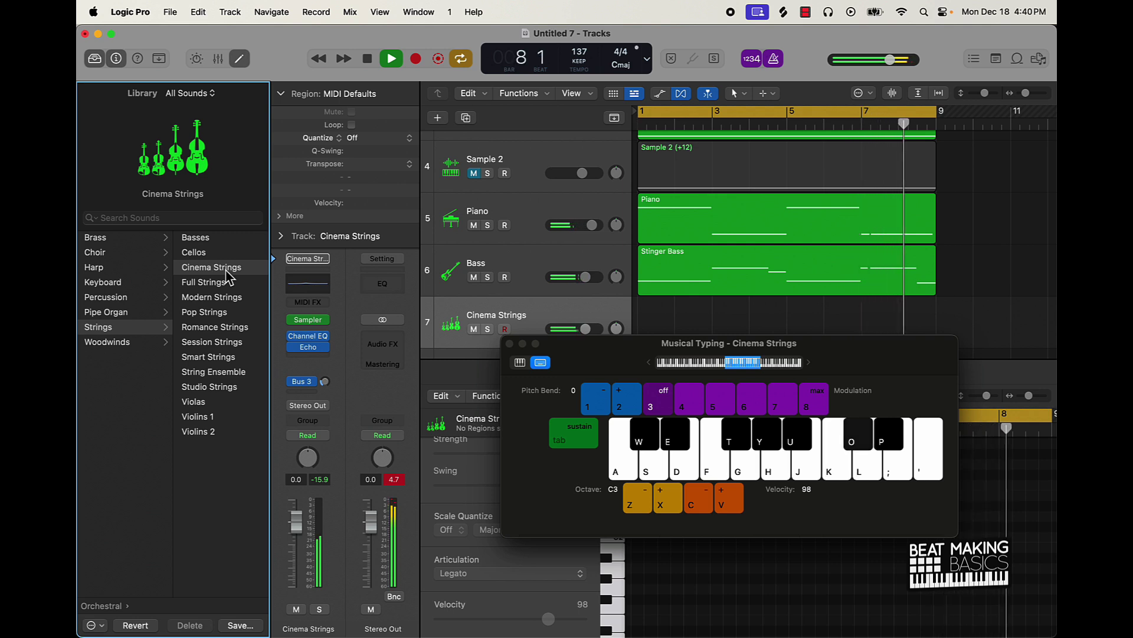
{"action": "key", "text": "y"}
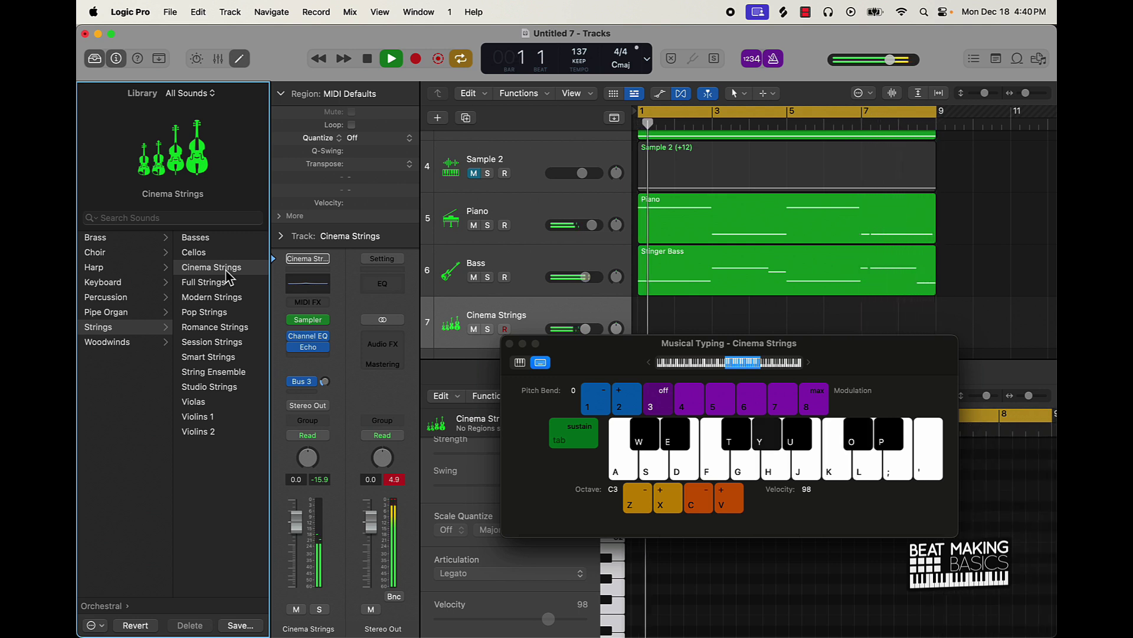
{"action": "key", "text": "h"}
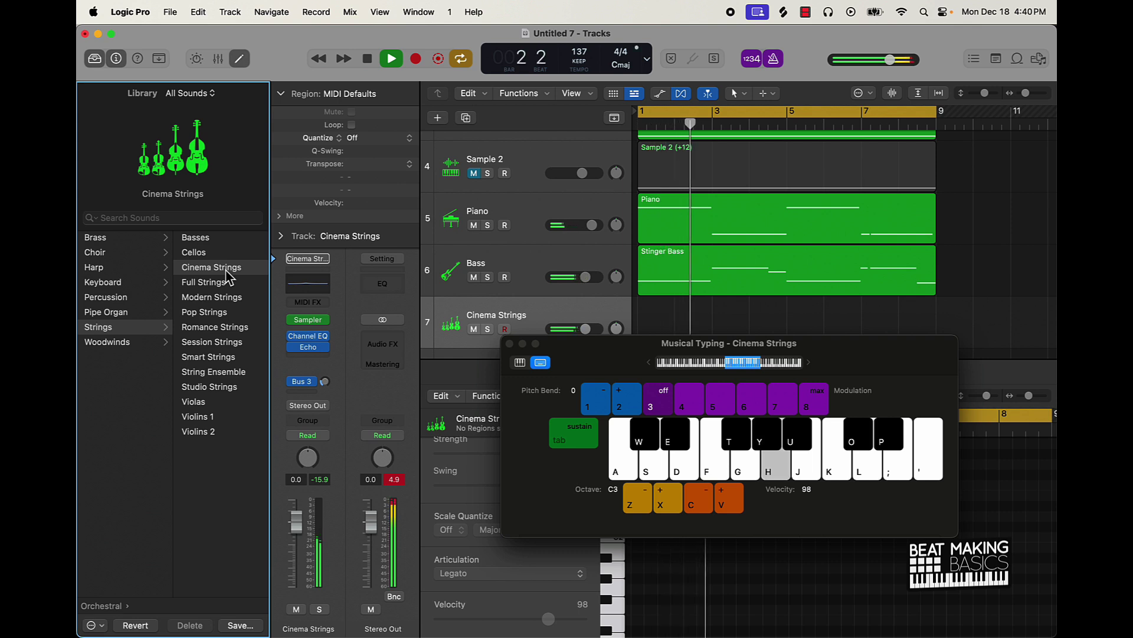
{"action": "key", "text": "f"}
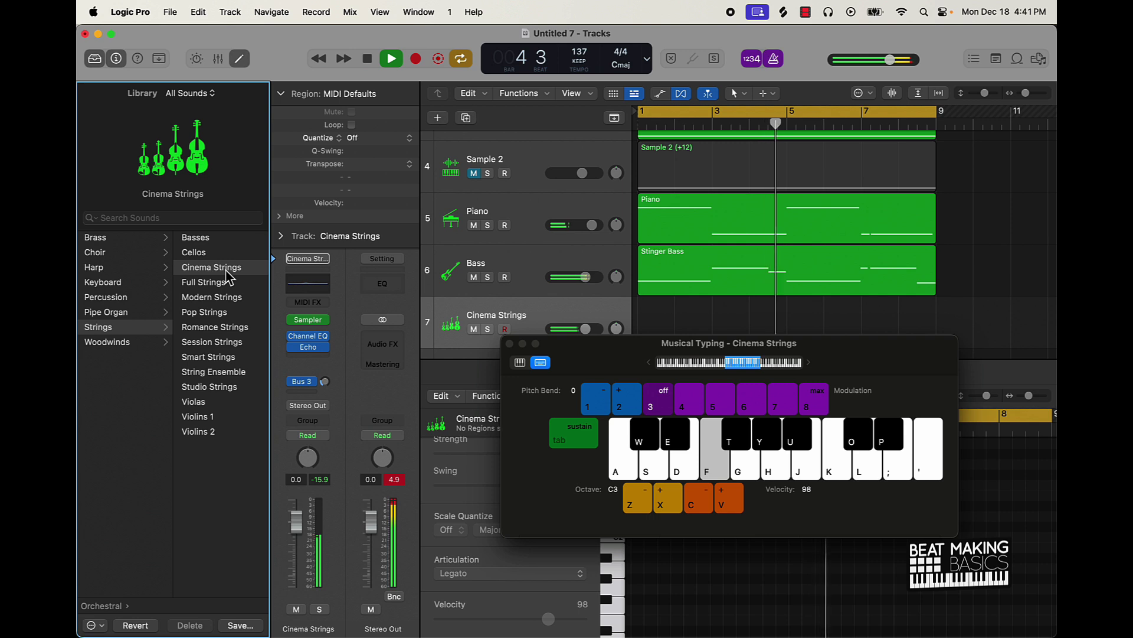
{"action": "key", "text": "y"}
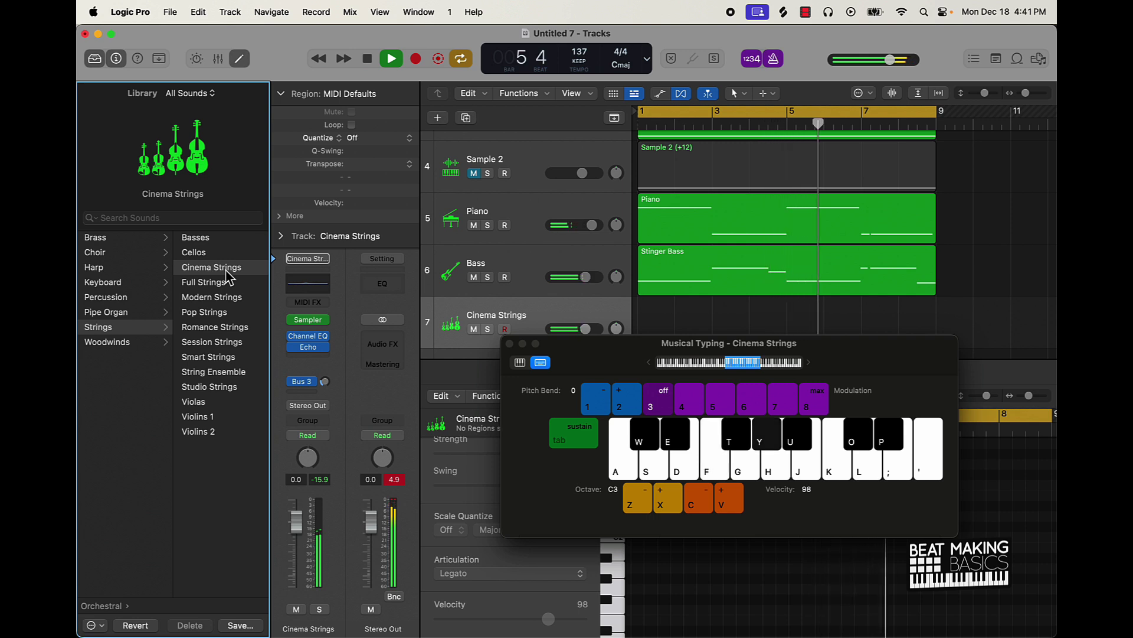
{"action": "key", "text": "h"}
{"action": "key", "text": "o"}
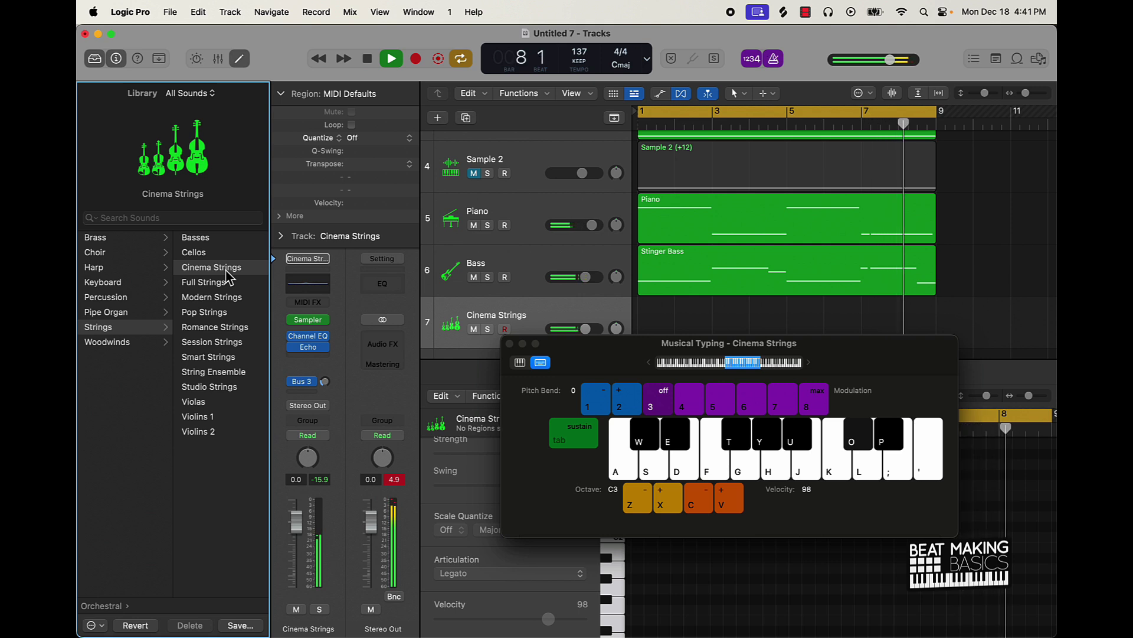
{"action": "key", "text": "y"}
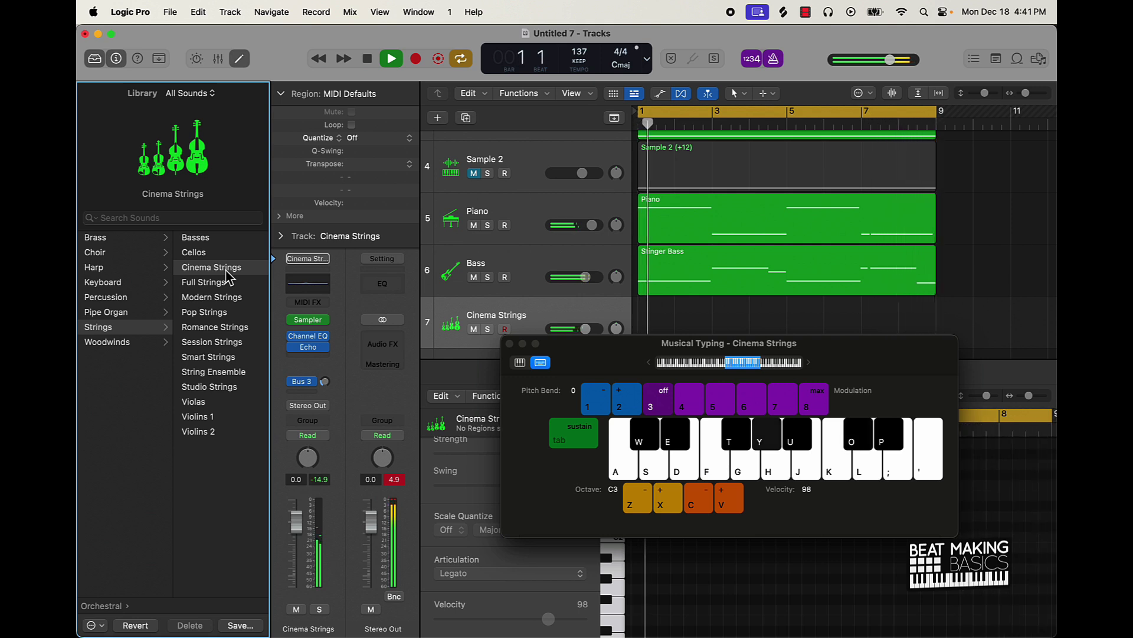
{"action": "key", "text": "h"}
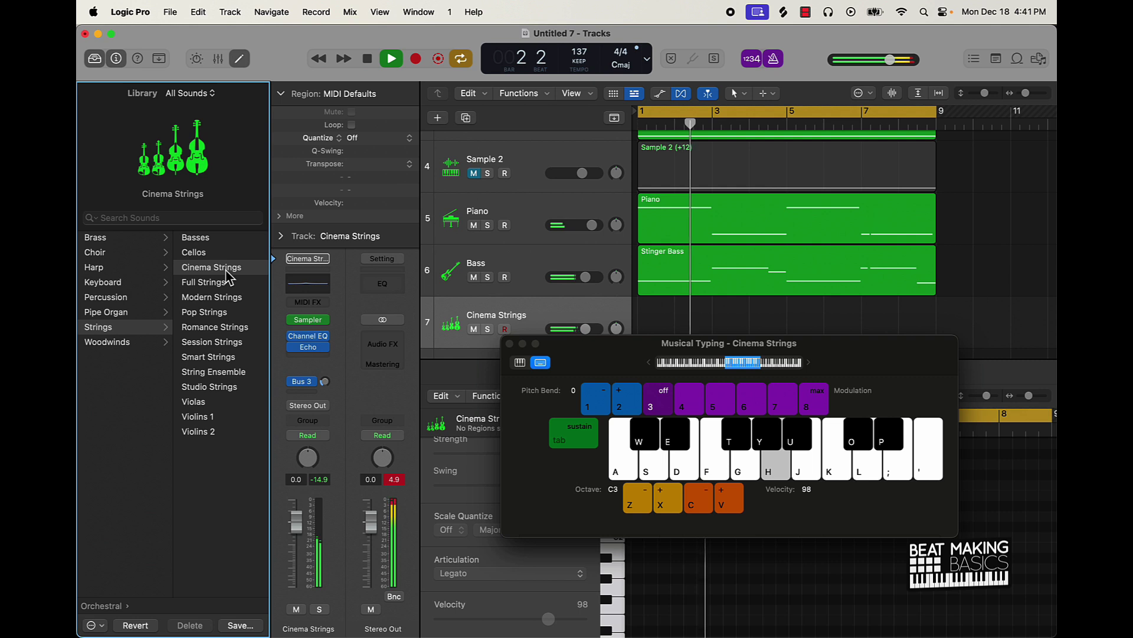
{"action": "key", "text": "y"}
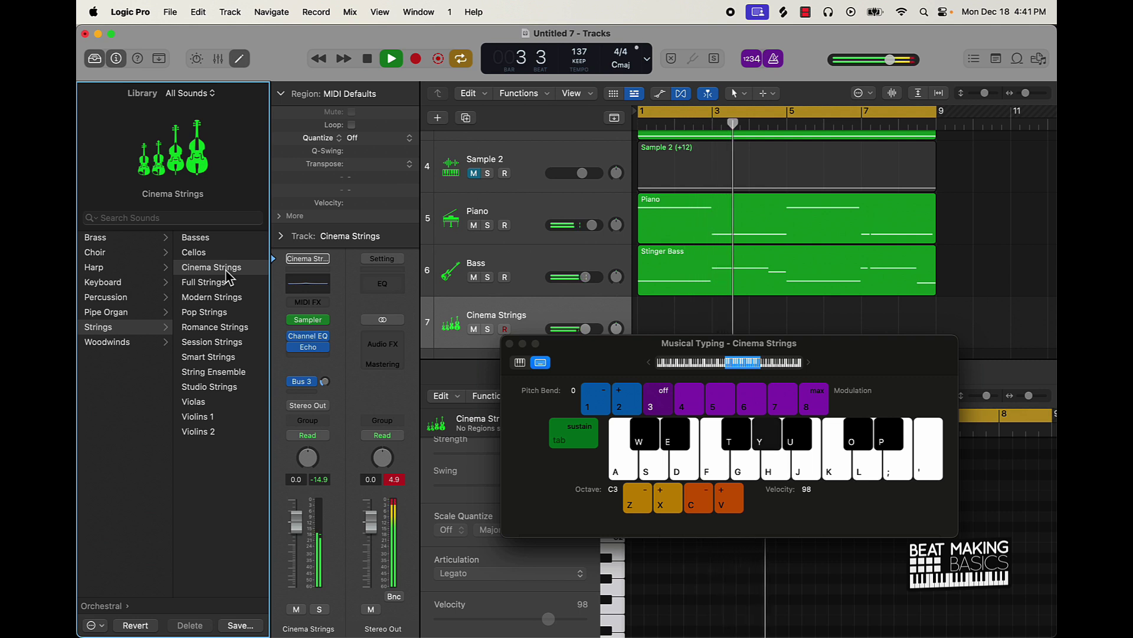
{"action": "key", "text": "f"}
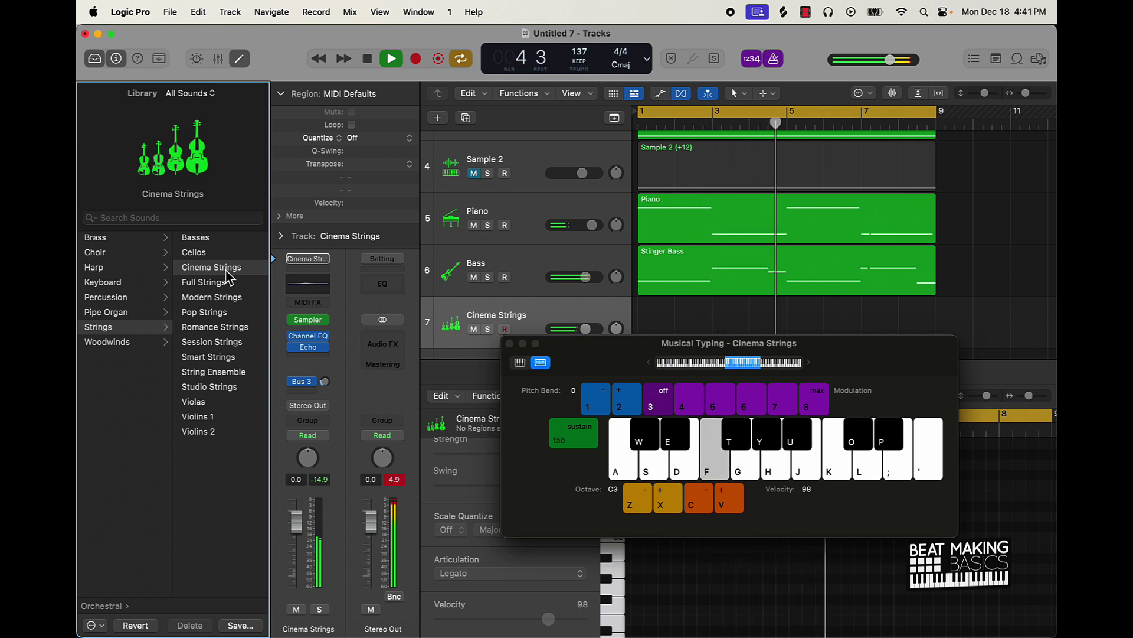
{"action": "key", "text": "space"}
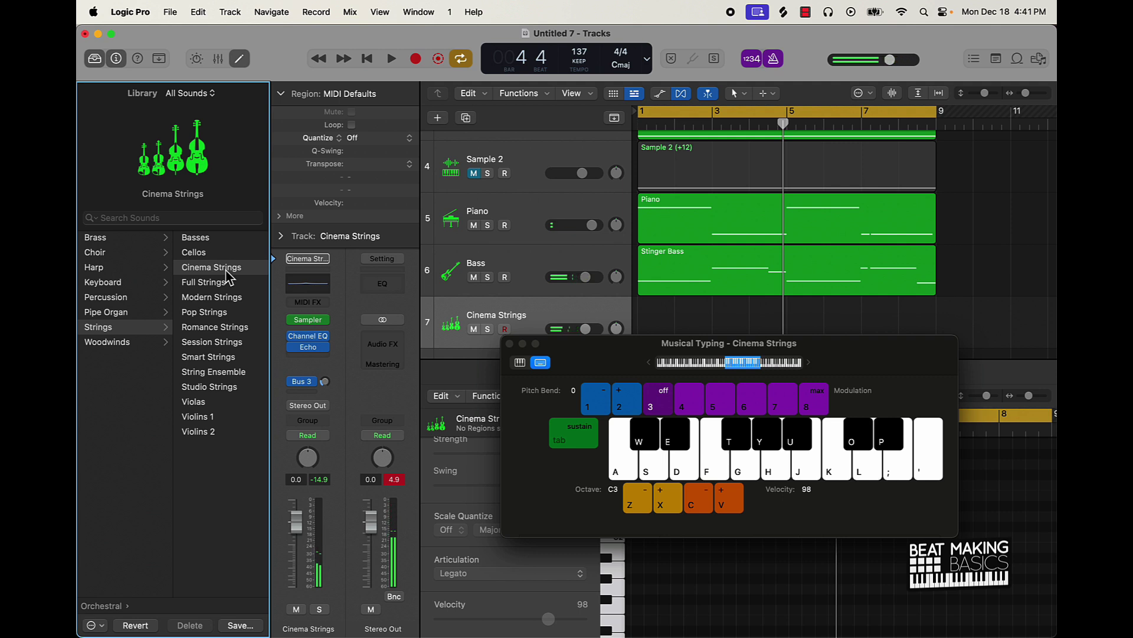
Record an eight-bar Cinema Strings part using G#3, A3 and C#4 notes, and close Musical Typing.
{"action": "key", "text": "r"}
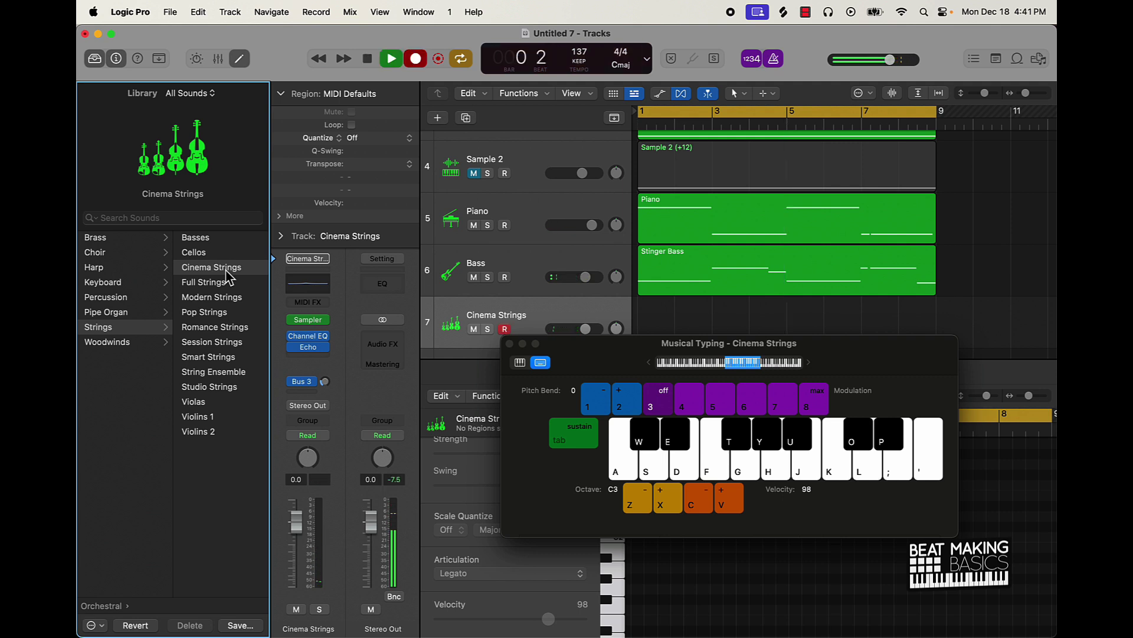
{"action": "key", "text": "y"}
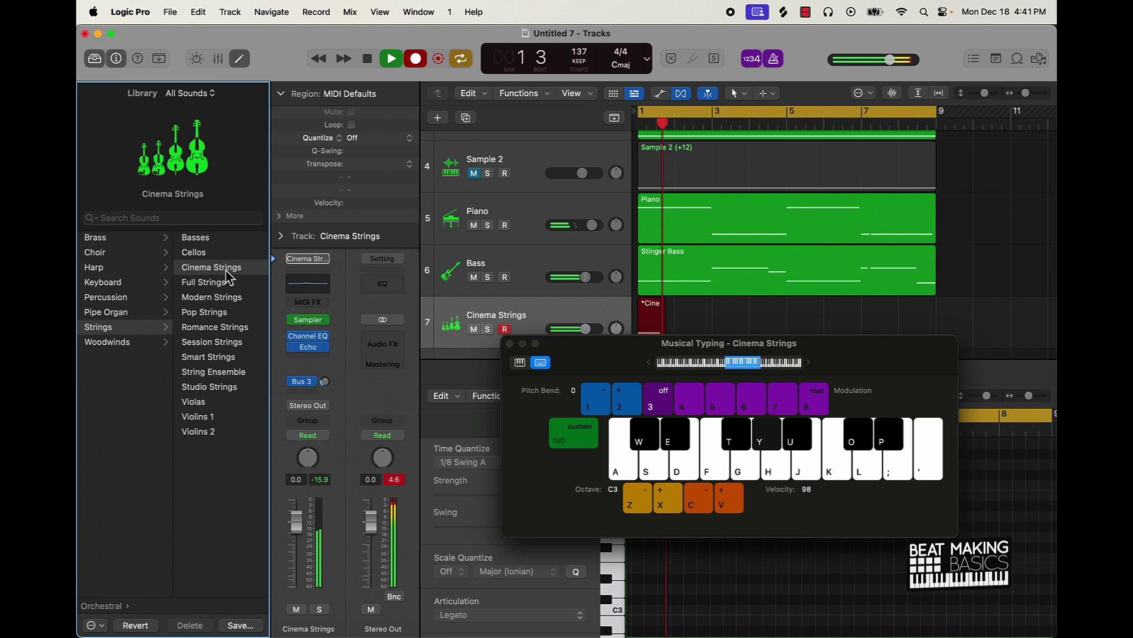
{"action": "key", "text": "h"}
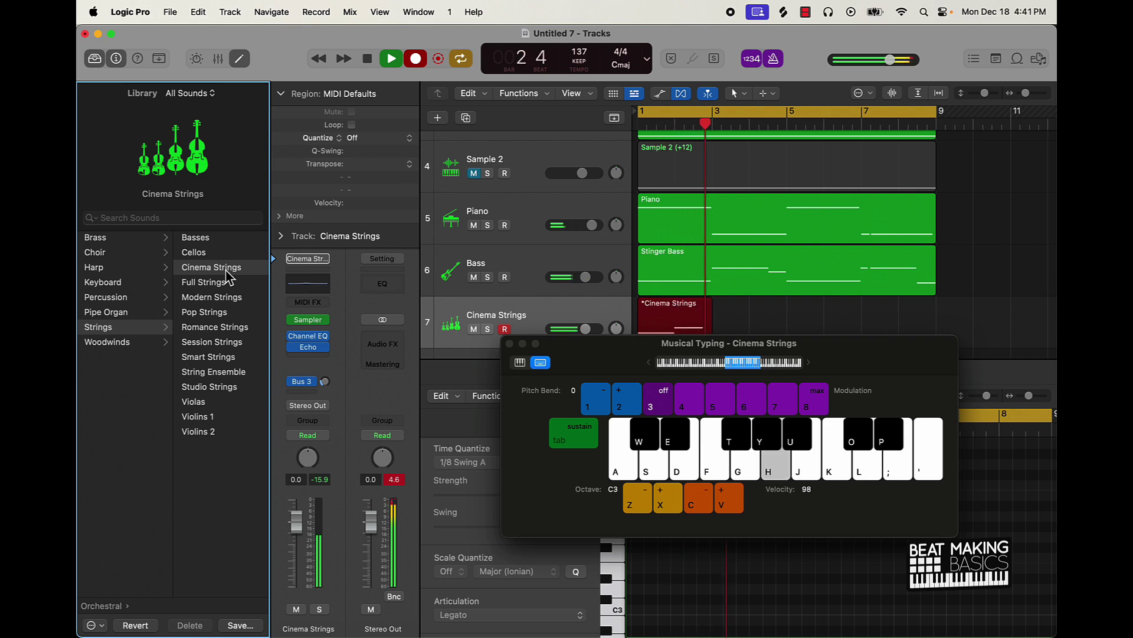
{"action": "key", "text": "y"}
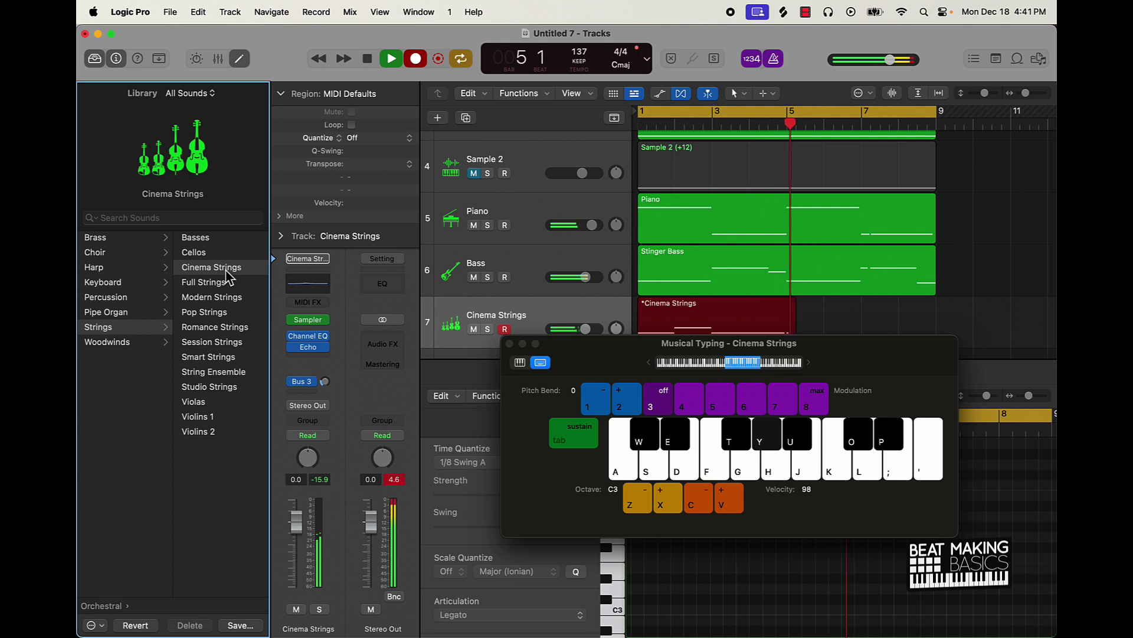
{"action": "key", "text": "h"}
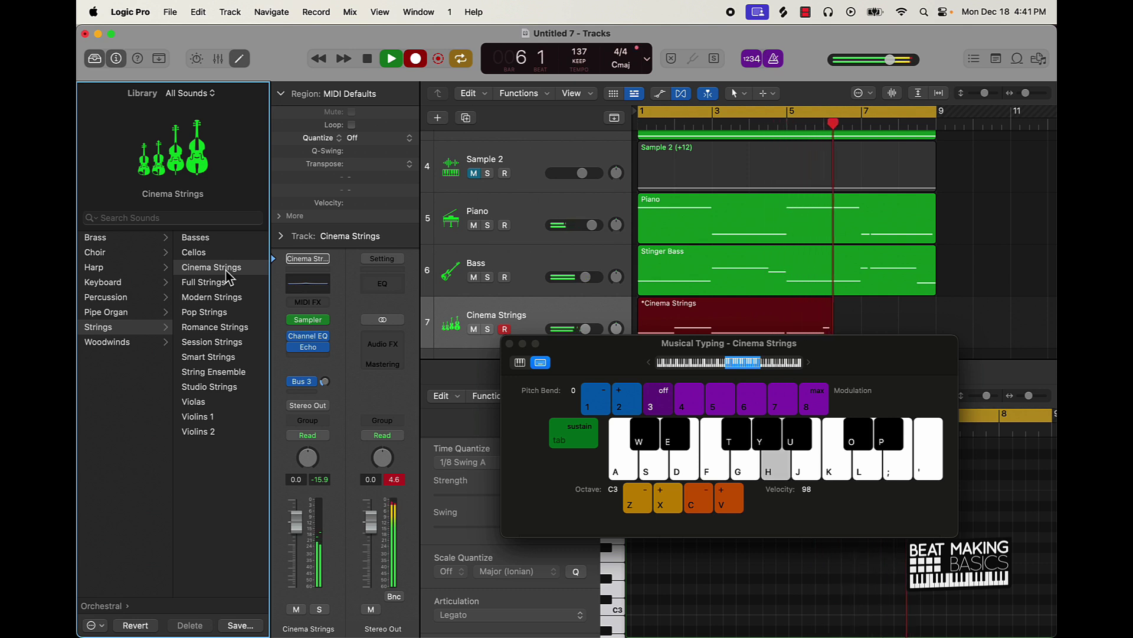
{"action": "key", "text": "o"}
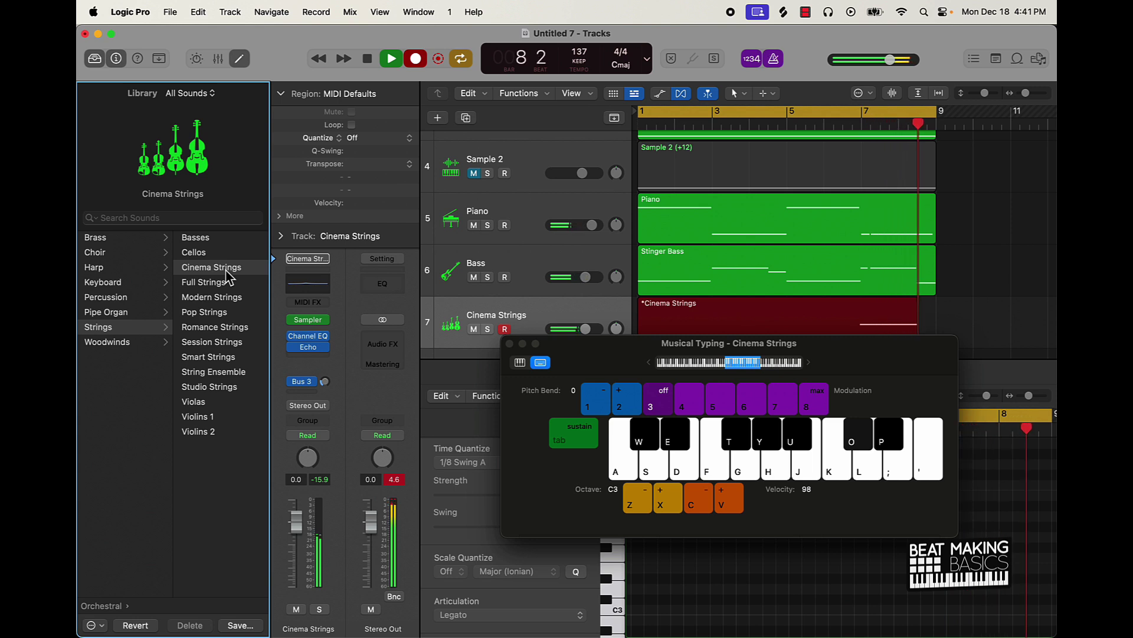
{"action": "key", "text": "space"}
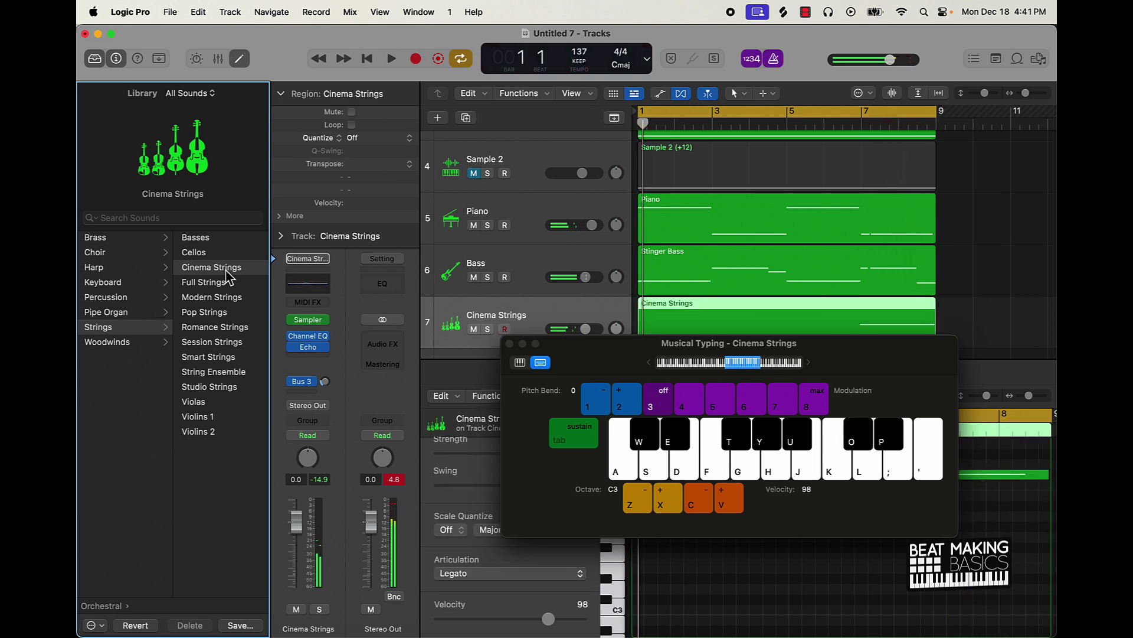
{"action": "left_click", "coordinate": [509, 344]}
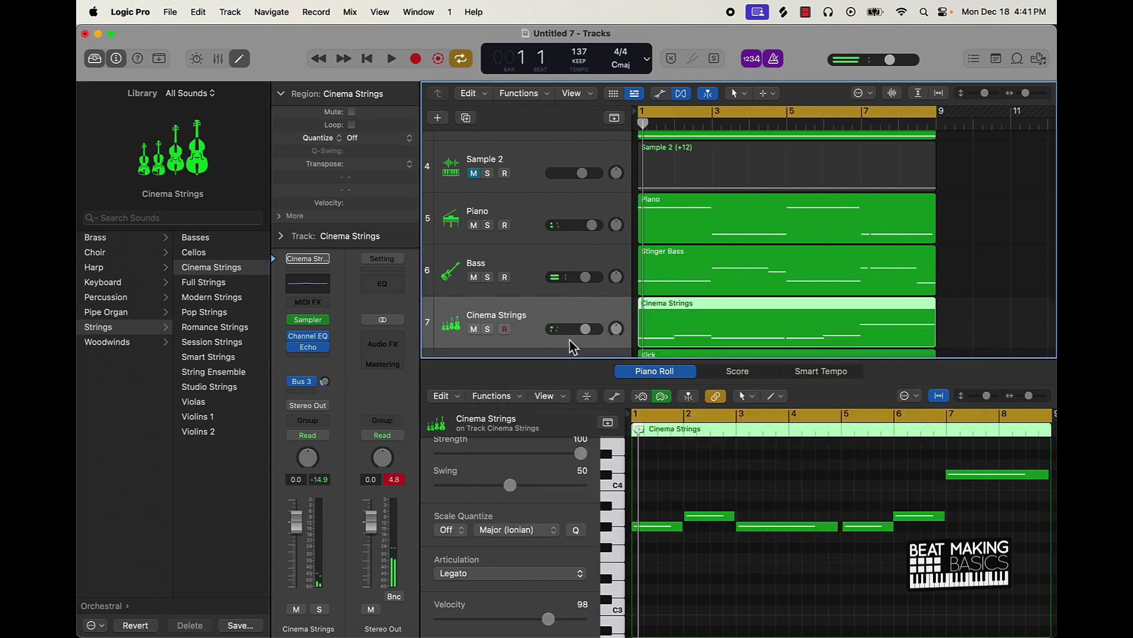
Quantize all Cinema Strings notes to 1/8 Swing A and lower the track's volume to -7.6 dB.
{"action": "left_click", "coordinate": [761, 489]}
{"action": "key", "text": "super+a"}
{"action": "scroll", "coordinate": [583, 464], "scroll_direction": "up", "scroll_amount": 2}
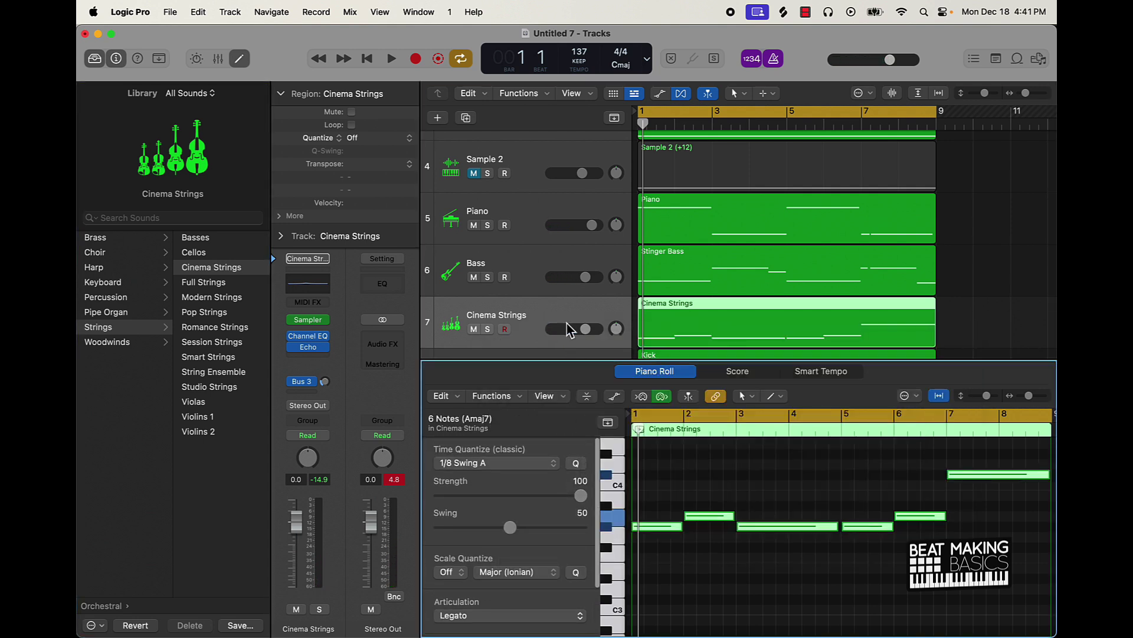
{"action": "left_click_drag", "start_coordinate": [585, 328], "coordinate": [571, 329]}
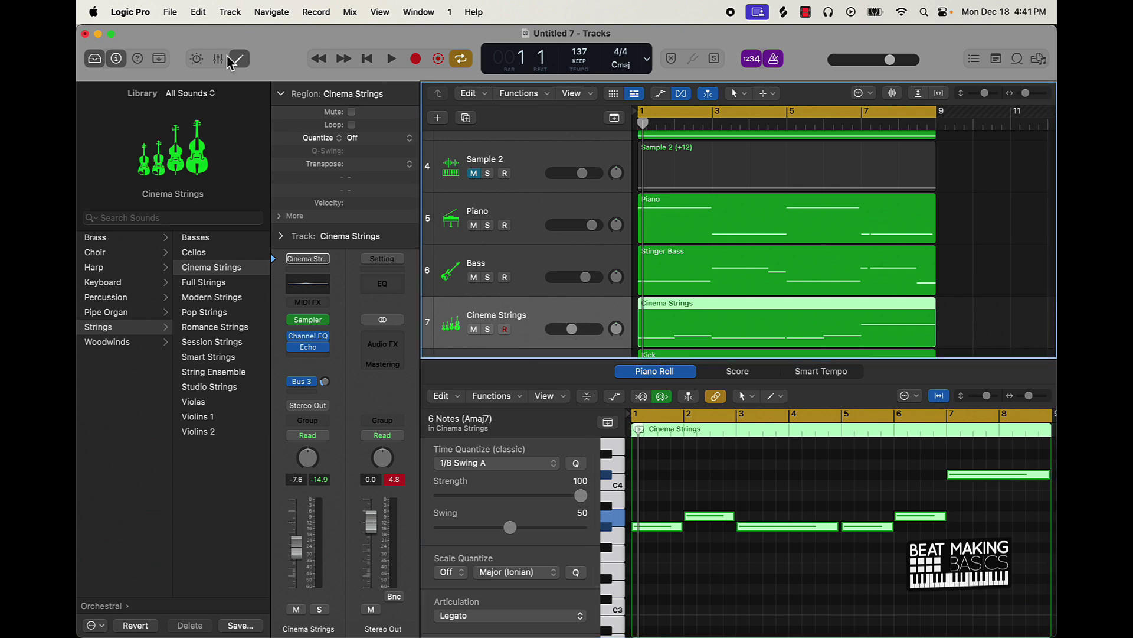
Close the editor, rename the Cinema Strings track Strings, and name all regions after their tracks.
{"action": "left_click", "coordinate": [240, 59]}
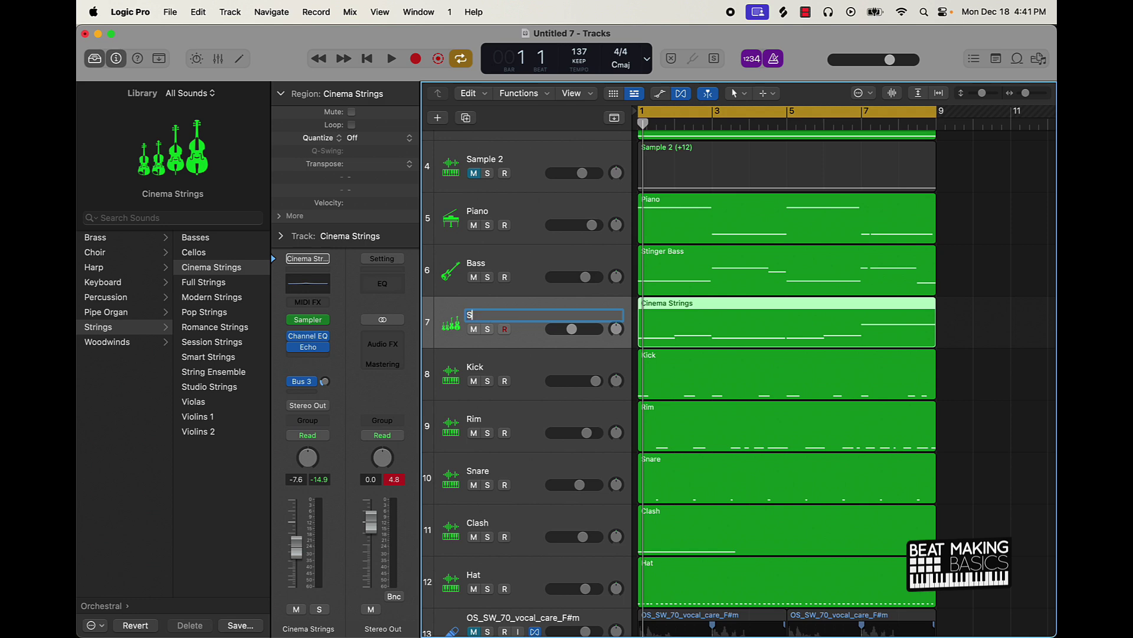
{"action": "key", "text": "super+a"}
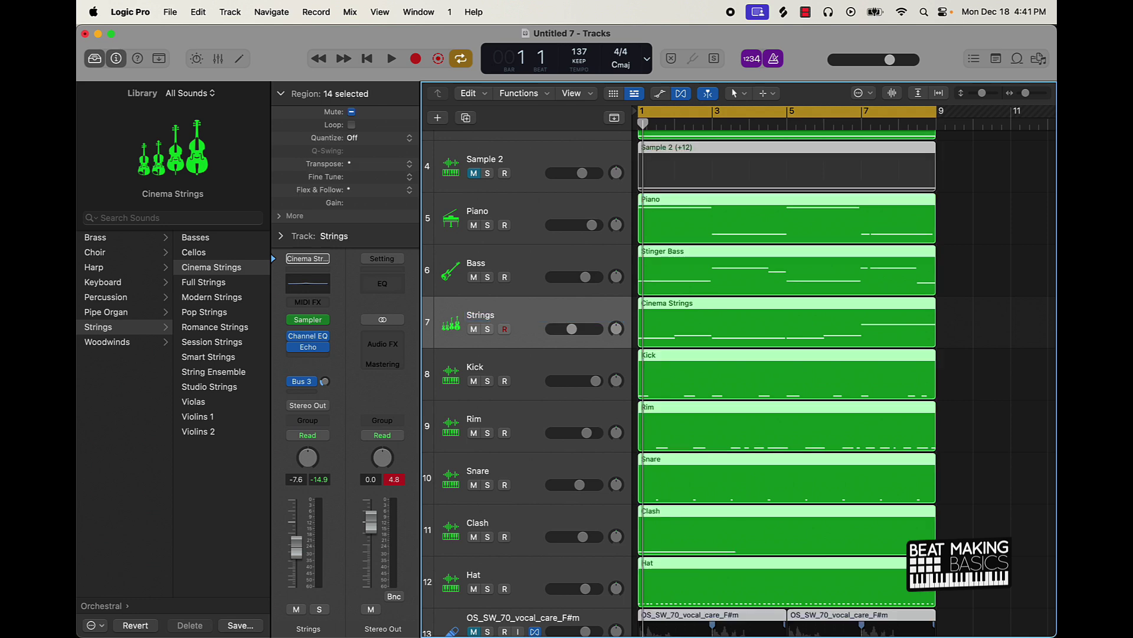
{"action": "left_click", "coordinate": [1026, 354]}
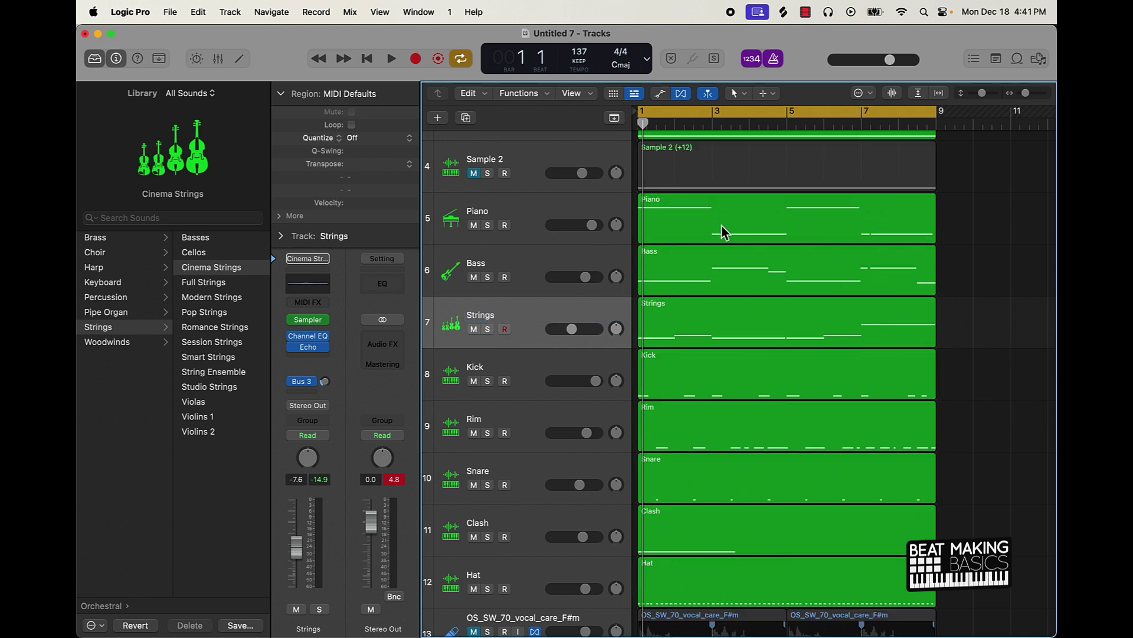
Move the Bass track above Piano, and hide the inspector and library to make room for the full arrangement.
{"action": "left_click_drag", "start_coordinate": [537, 267], "coordinate": [528, 218]}
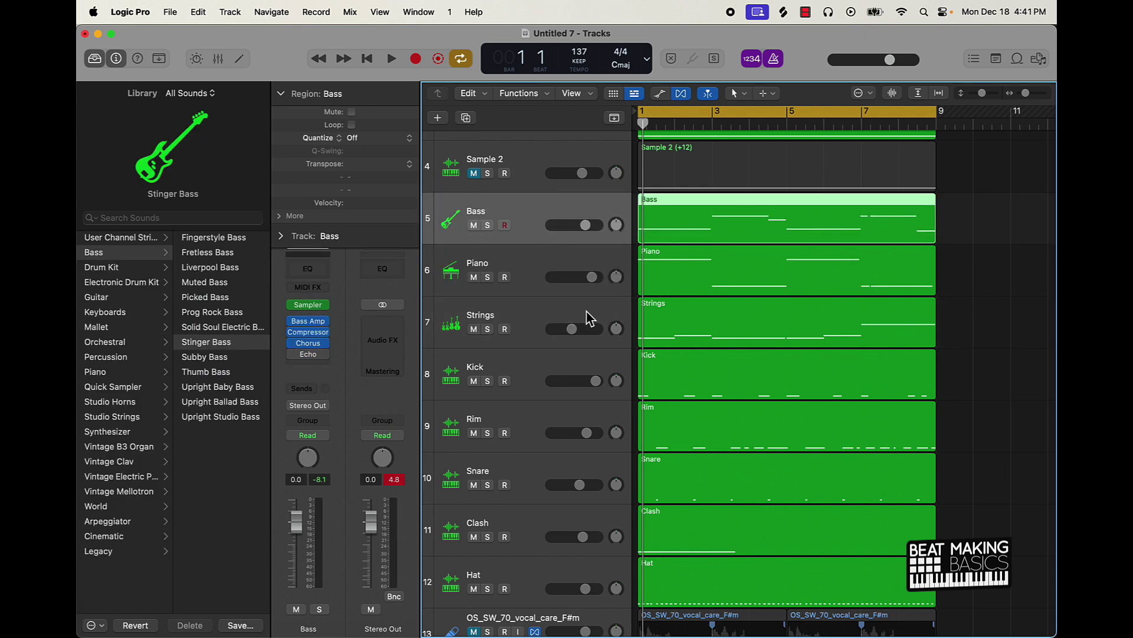
{"action": "left_click", "coordinate": [121, 63]}
{"action": "scroll", "coordinate": [394, 282], "scroll_direction": "up", "scroll_amount": 3}
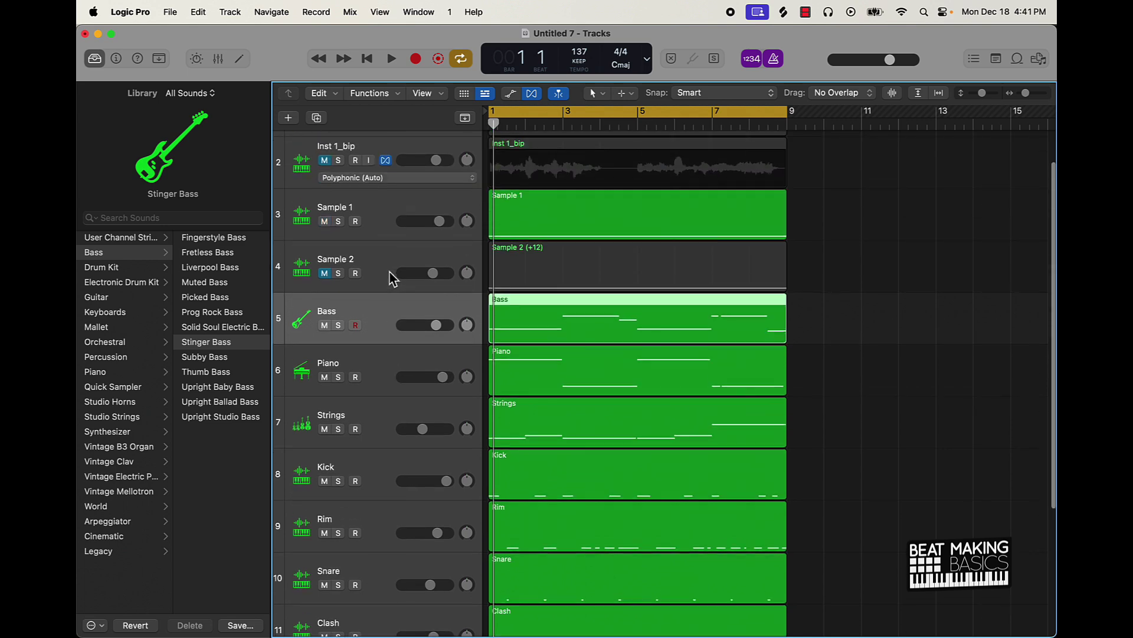
{"action": "left_click", "coordinate": [95, 61]}
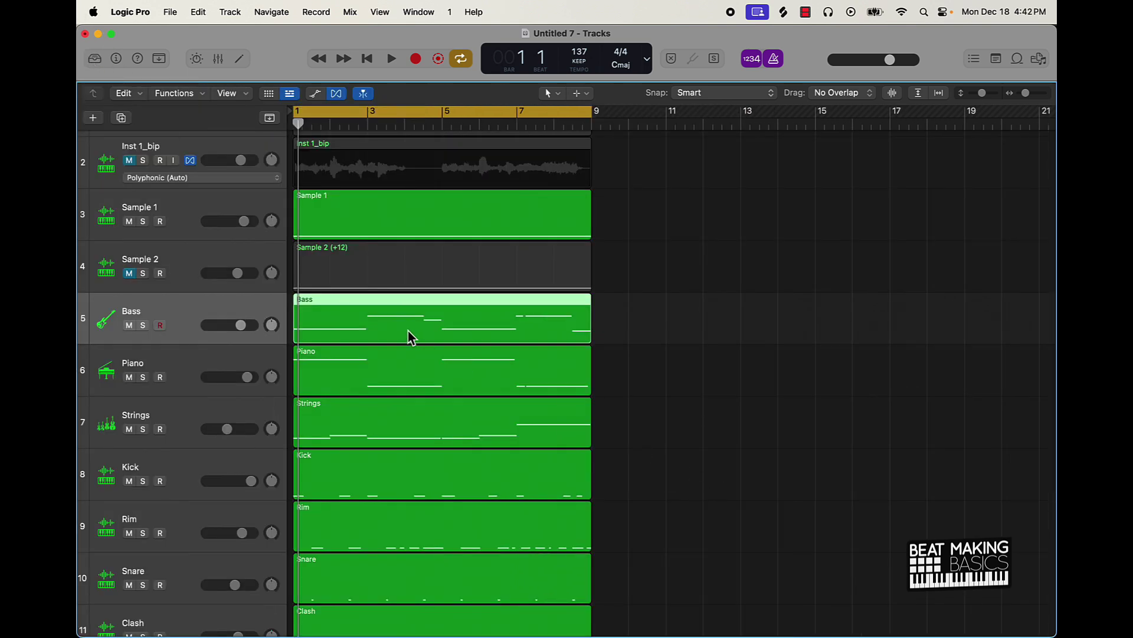
{"action": "key", "text": "super+Up"}
{"action": "key", "text": "super+Up"}
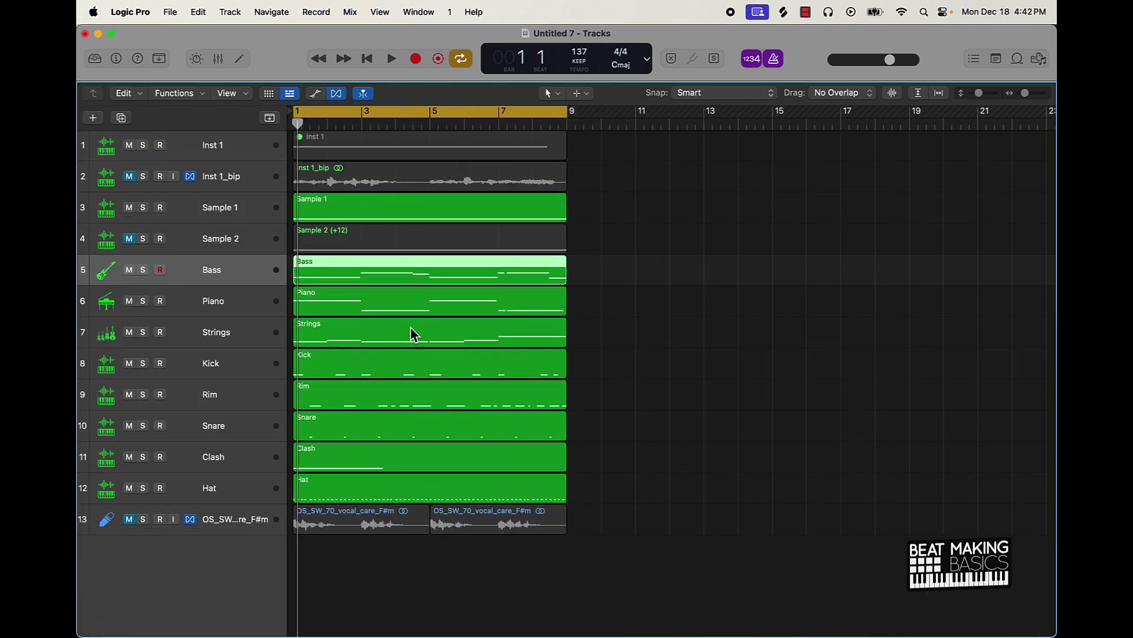
{"action": "key", "text": "super+Left"}
{"action": "key", "text": "super+Right"}
{"action": "key", "text": "super+Right"}
{"action": "key", "text": "super+Right"}
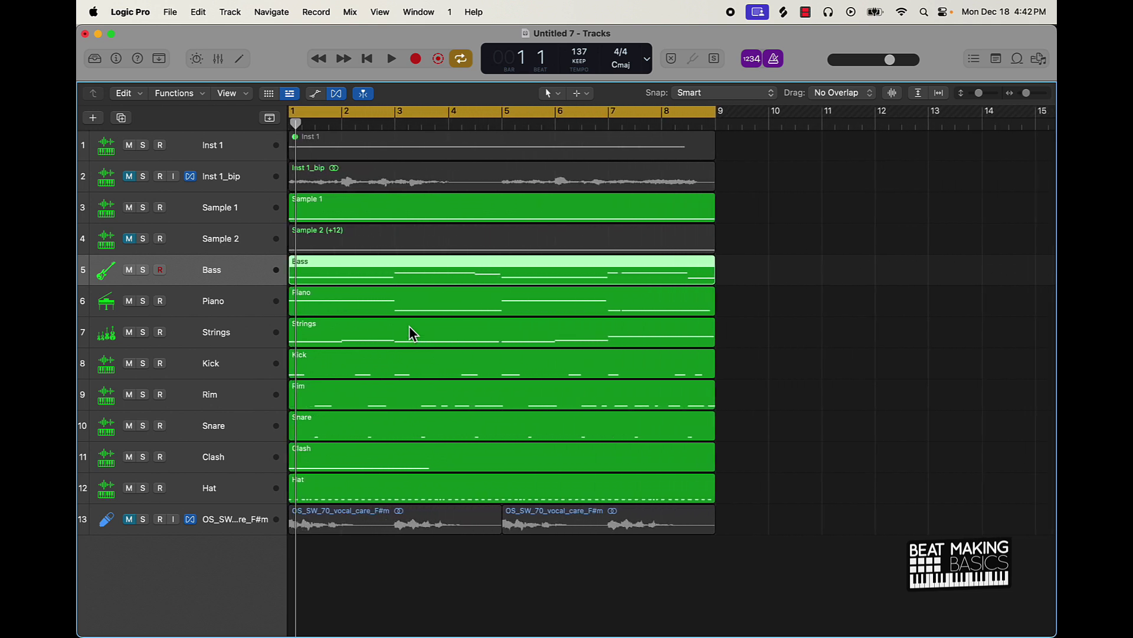
{"action": "left_click", "coordinate": [777, 290]}
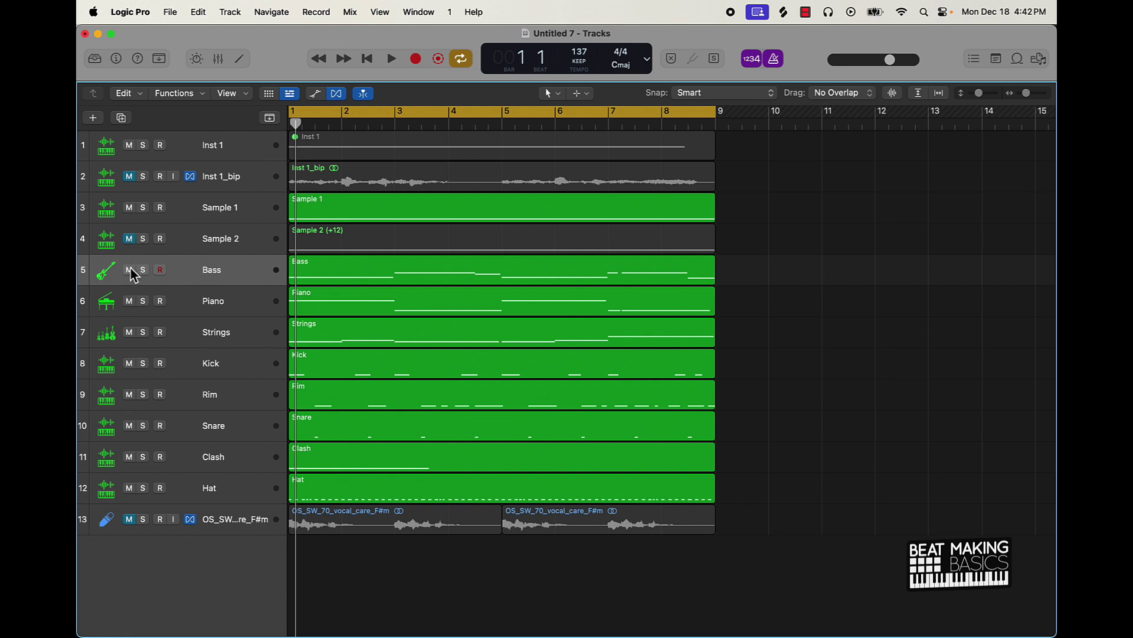
Mute the tracks from Bass through Hat and play the loop with the metronome click off.
{"action": "left_click_drag", "start_coordinate": [130, 270], "coordinate": [138, 485]}
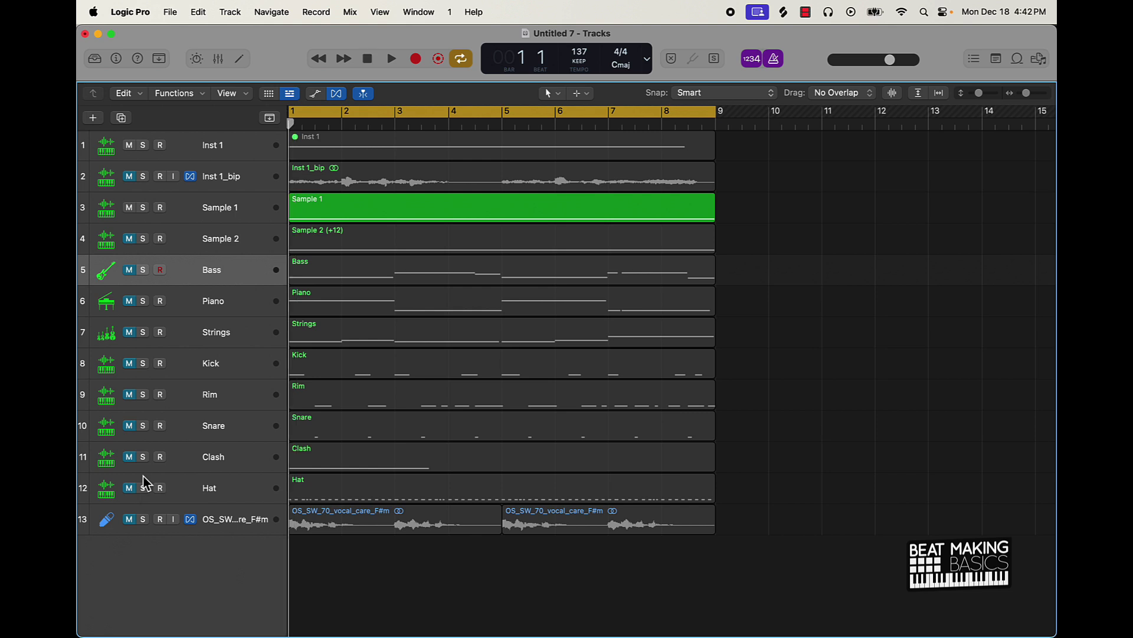
{"action": "key", "text": "space"}
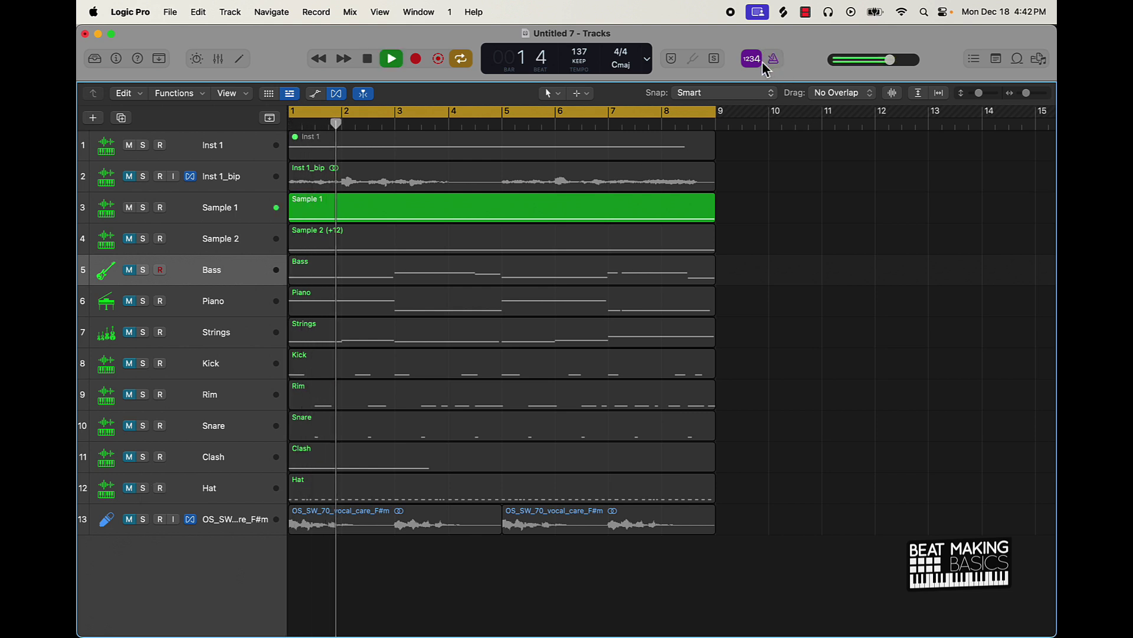
Unmute Bass, Piano, Rim through Hat, Sample 2 and Kick in turn while the loop plays.
{"action": "left_click", "coordinate": [129, 271]}
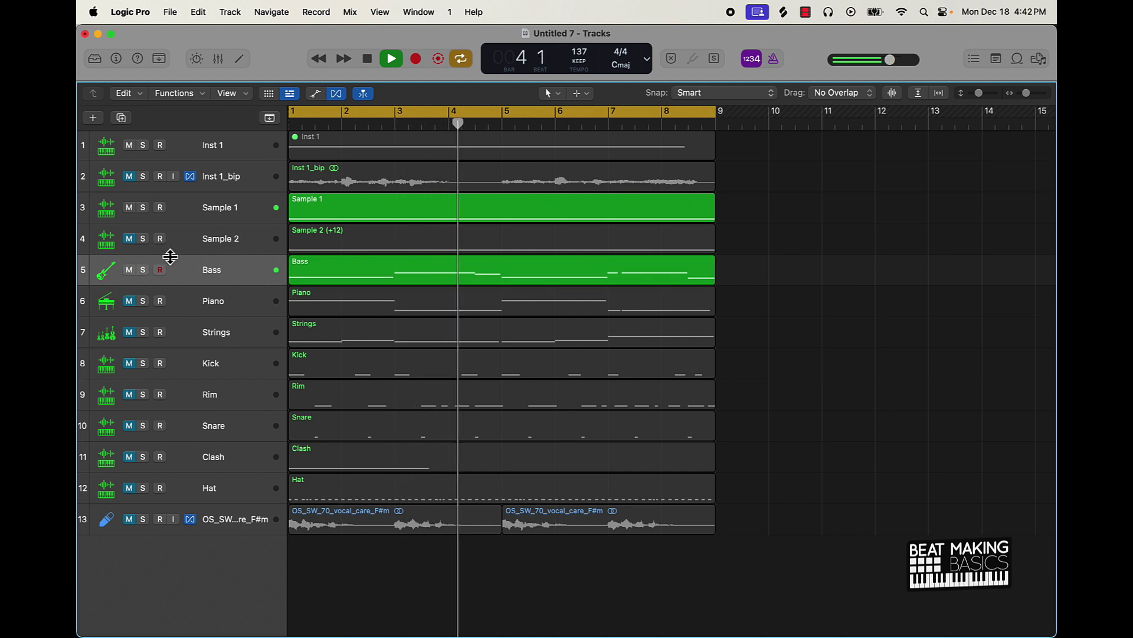
{"action": "left_click", "coordinate": [129, 301]}
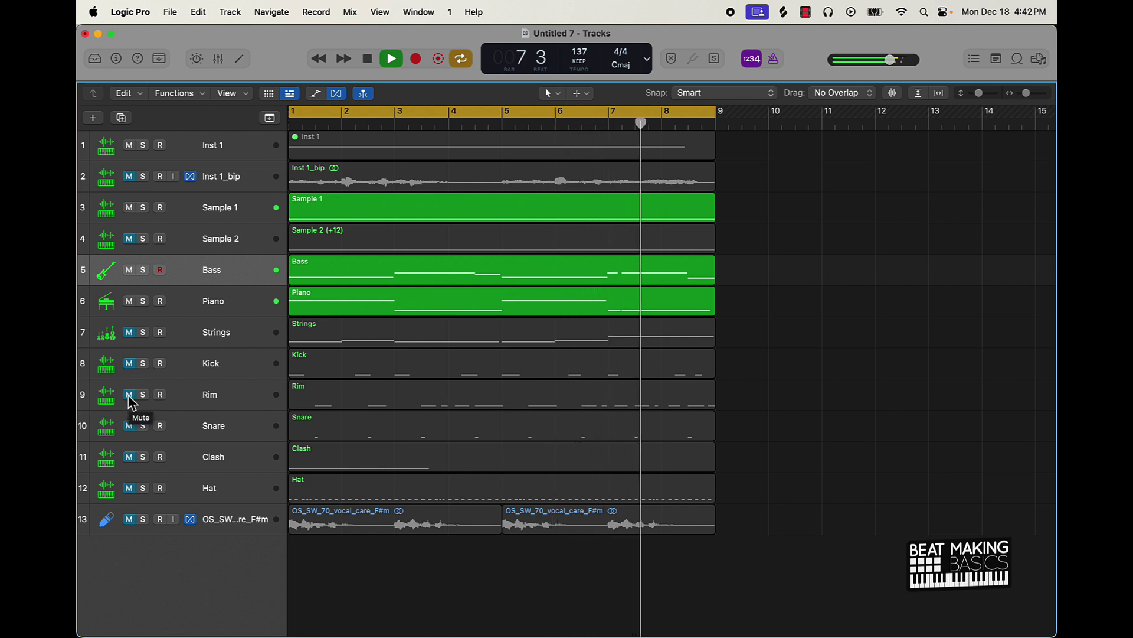
{"action": "left_click_drag", "start_coordinate": [130, 401], "coordinate": [126, 481]}
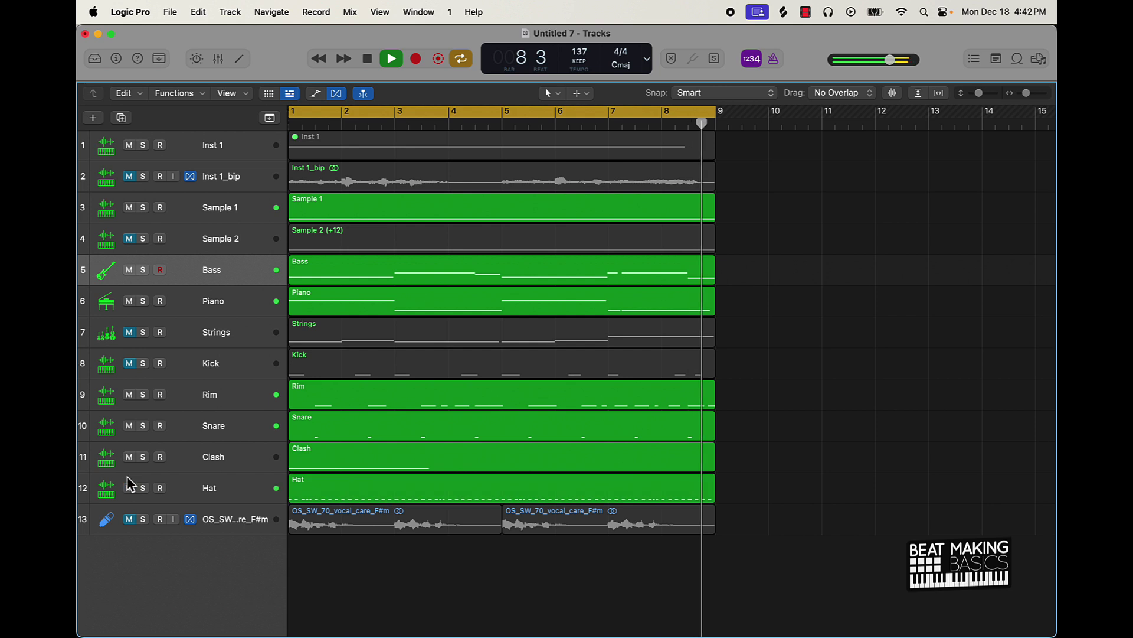
{"action": "left_click", "coordinate": [132, 241]}
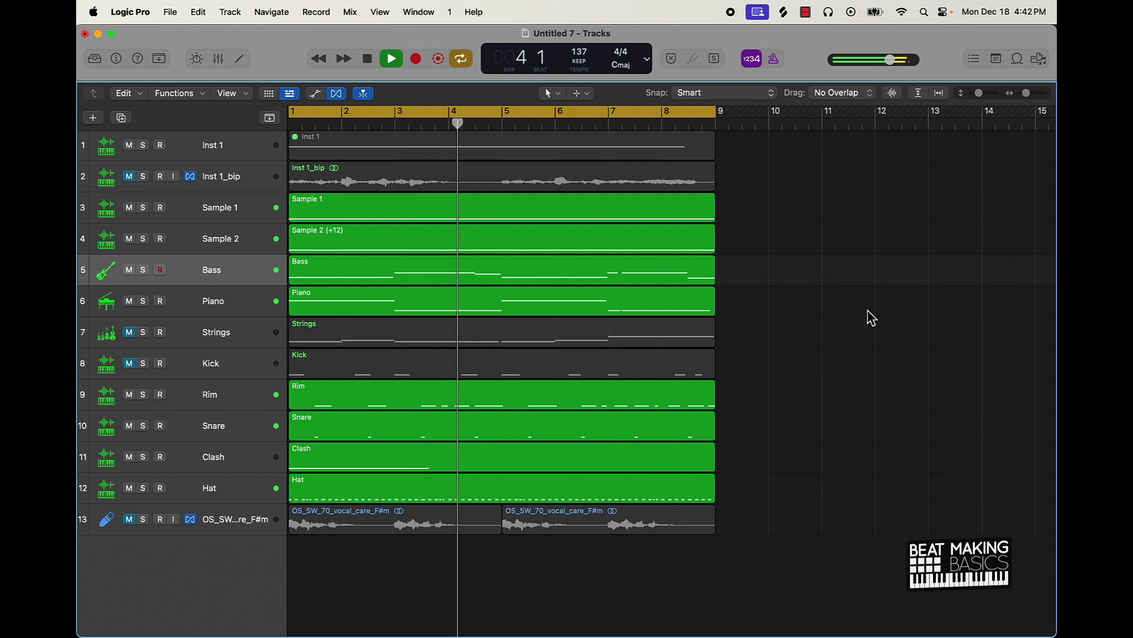
{"action": "left_click", "coordinate": [129, 364]}
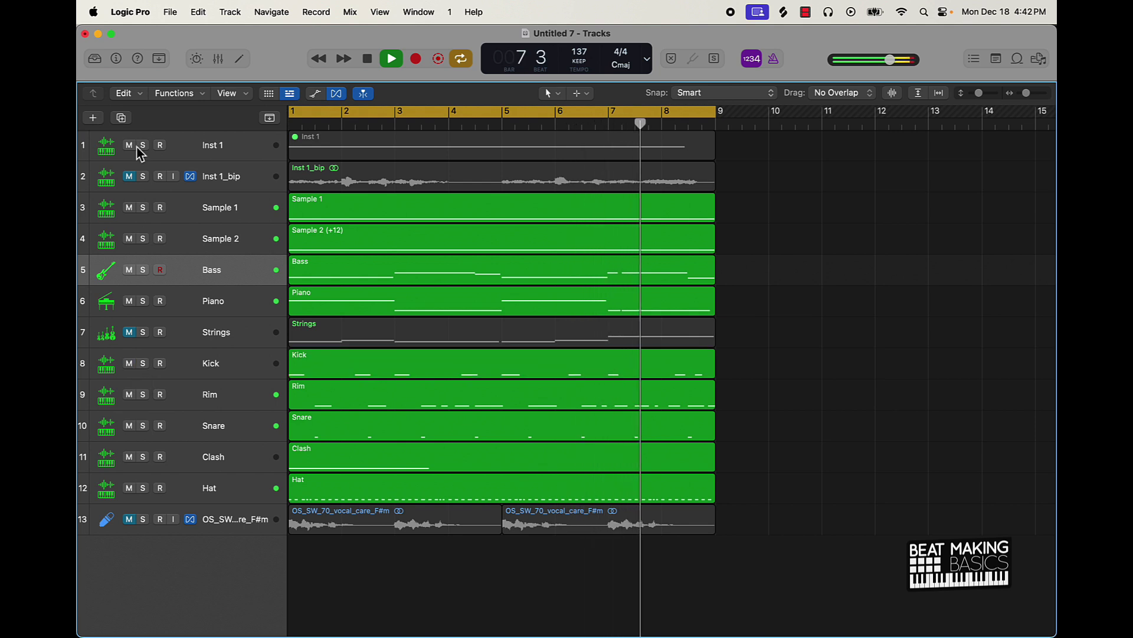
Mute Sample 1, Piano and Hat during playback, bring Piano back in, and stop the loop.
{"action": "left_click", "coordinate": [130, 207]}
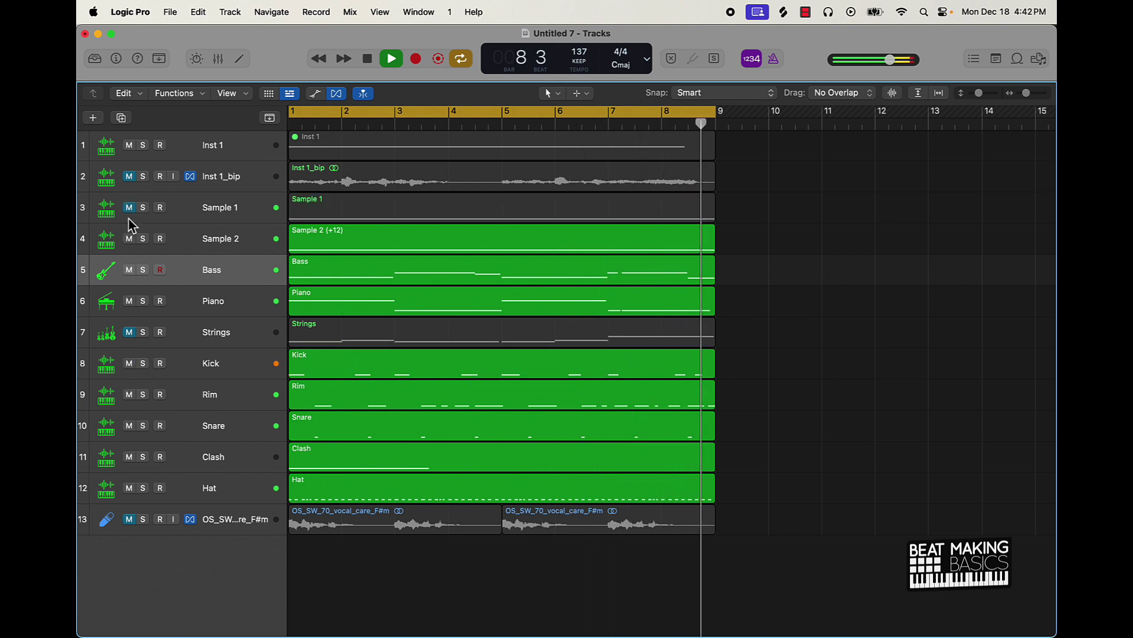
{"action": "left_click", "coordinate": [130, 301]}
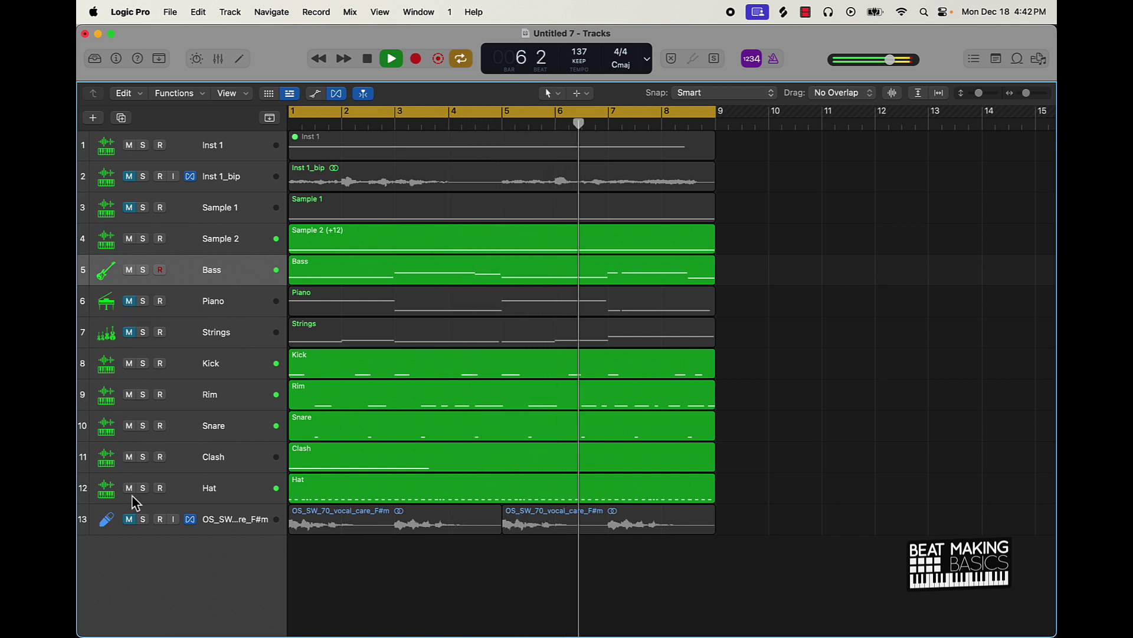
{"action": "scroll", "coordinate": [130, 492], "scroll_direction": "left", "scroll_amount": 1}
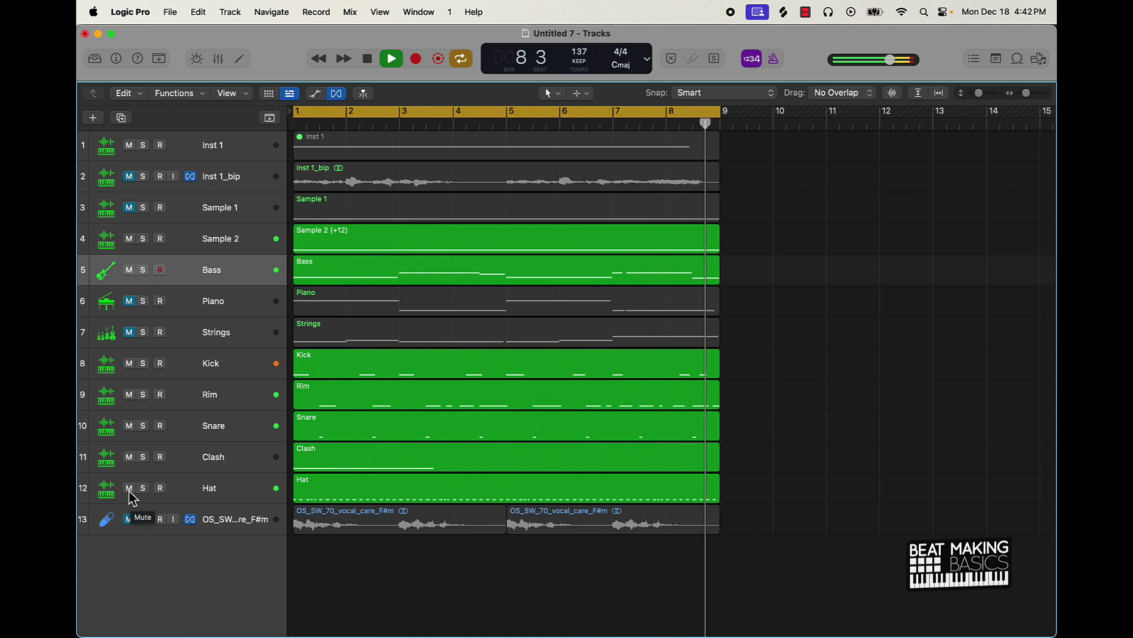
{"action": "left_click", "coordinate": [129, 490]}
{"action": "left_click", "coordinate": [129, 301]}
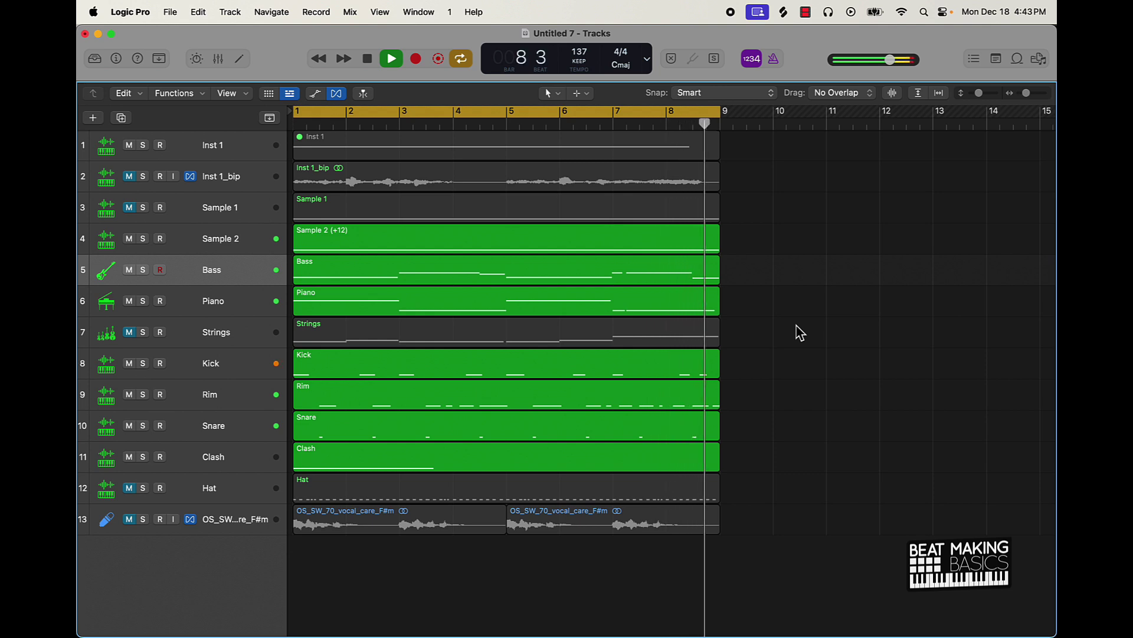
{"action": "key", "text": "space"}
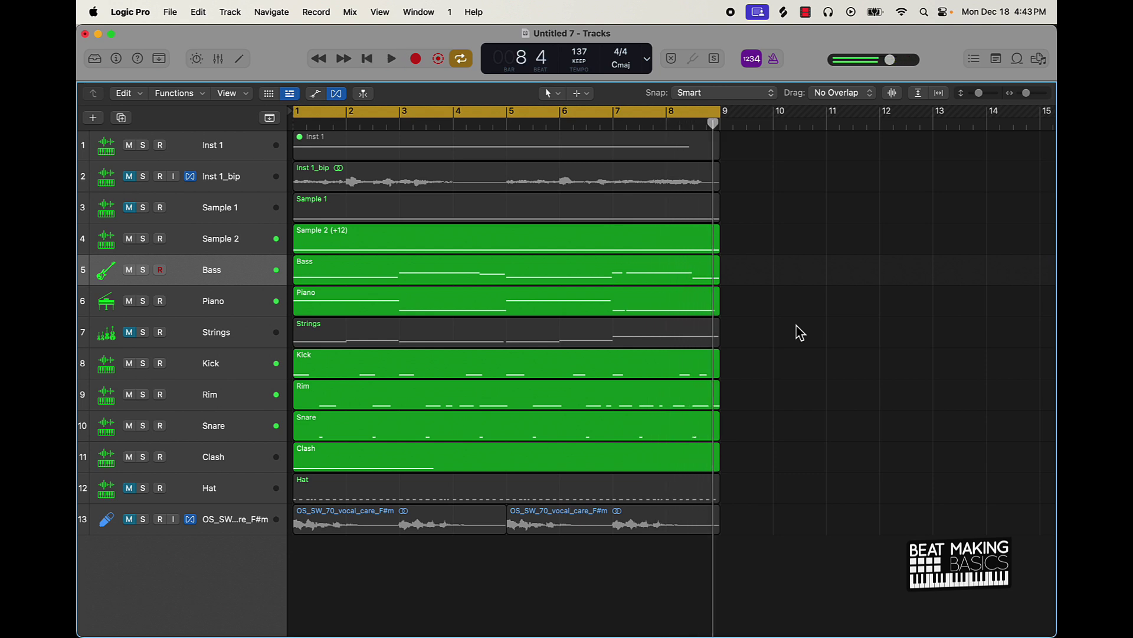